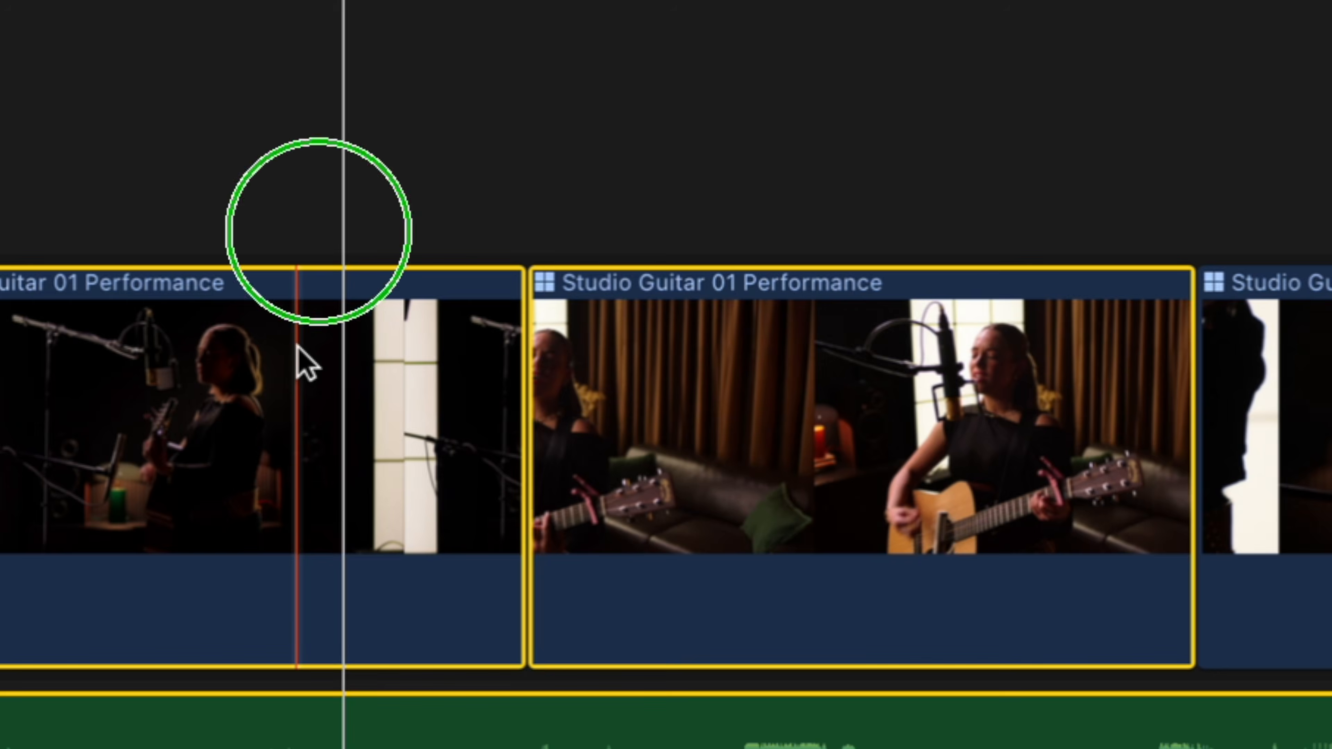
{"action": "right_click", "coordinate": [521, 539]}
{"action": "left_click", "coordinate": [432, 619]}
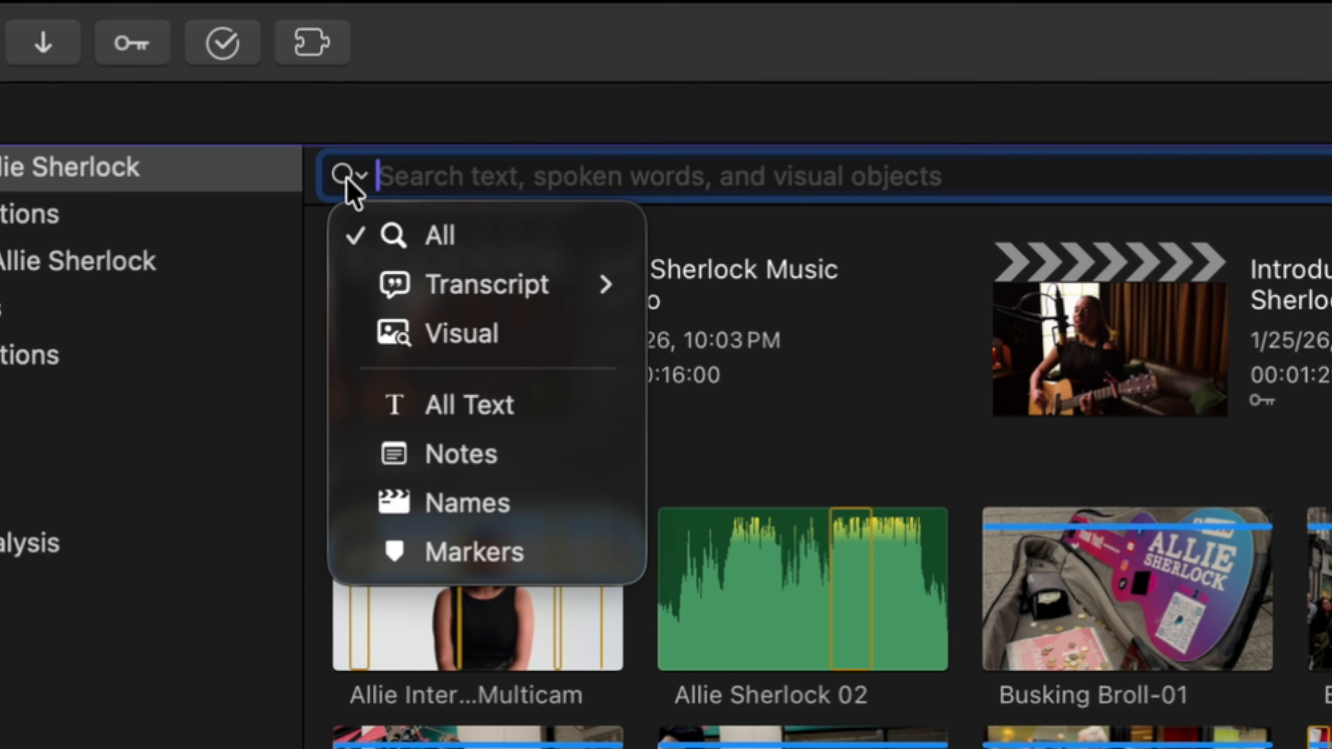
Search the visual content of the library's clips for "Guitar".
{"action": "left_click", "coordinate": [367, 323]}
{"action": "type", "text": "Guitar"}
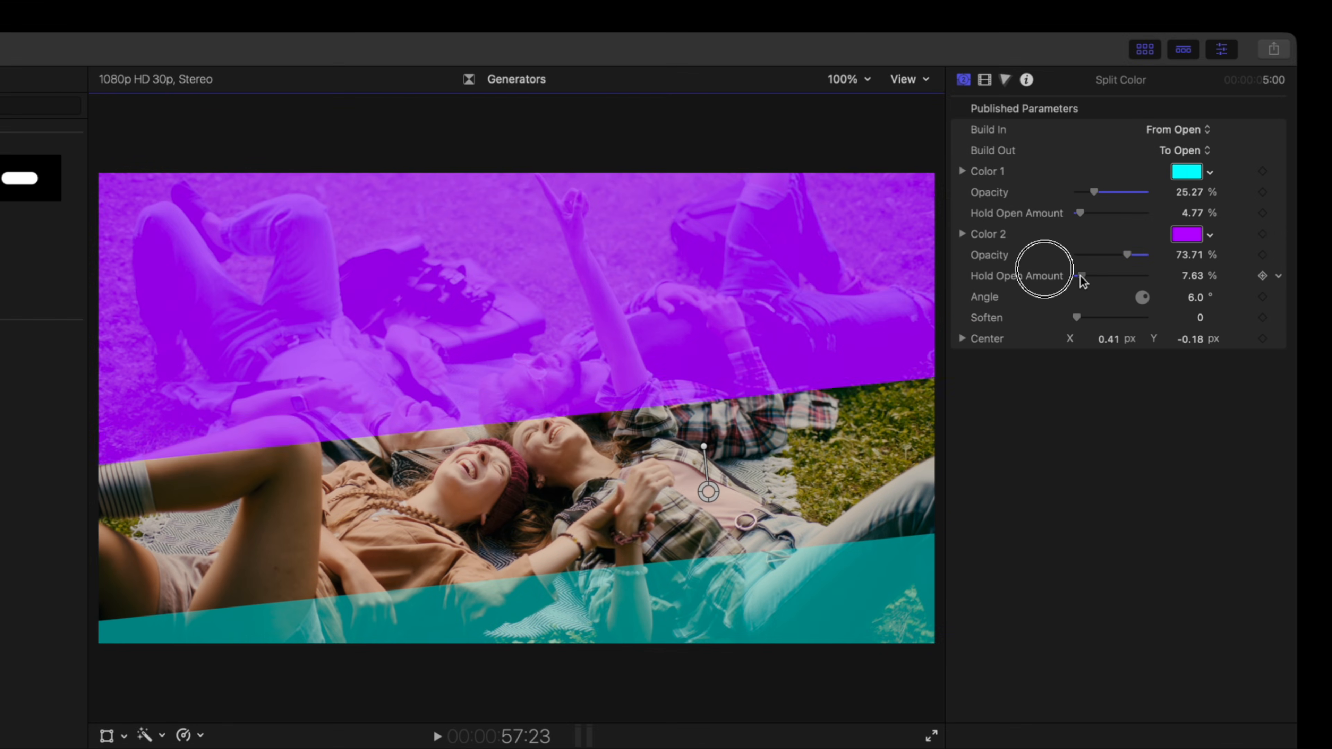
Fine-tune the Hold Open Amount of Color 2 on the Split Color generator.
{"action": "left_click_drag", "start_coordinate": [1081, 280], "coordinate": [1083, 278]}
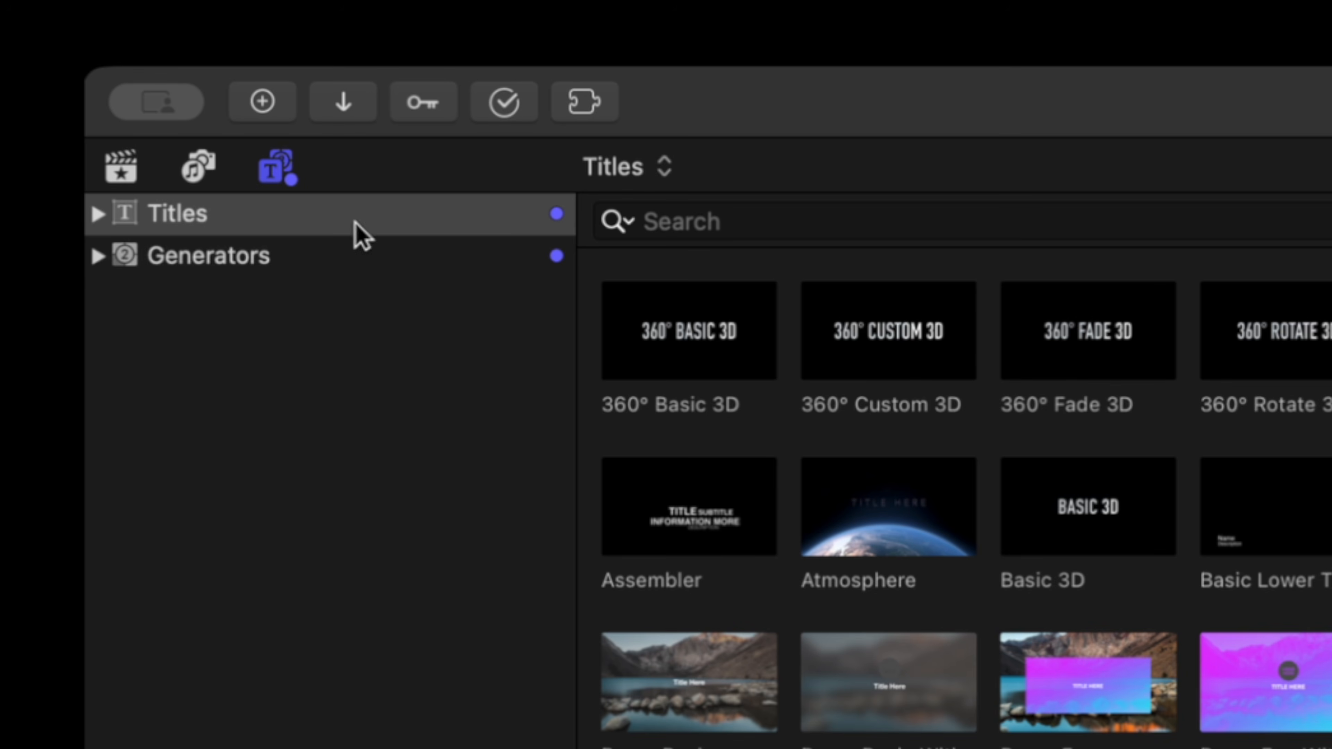
Expand the Titles and Generators categories and show the new titles.
{"action": "left_click", "coordinate": [99, 214]}
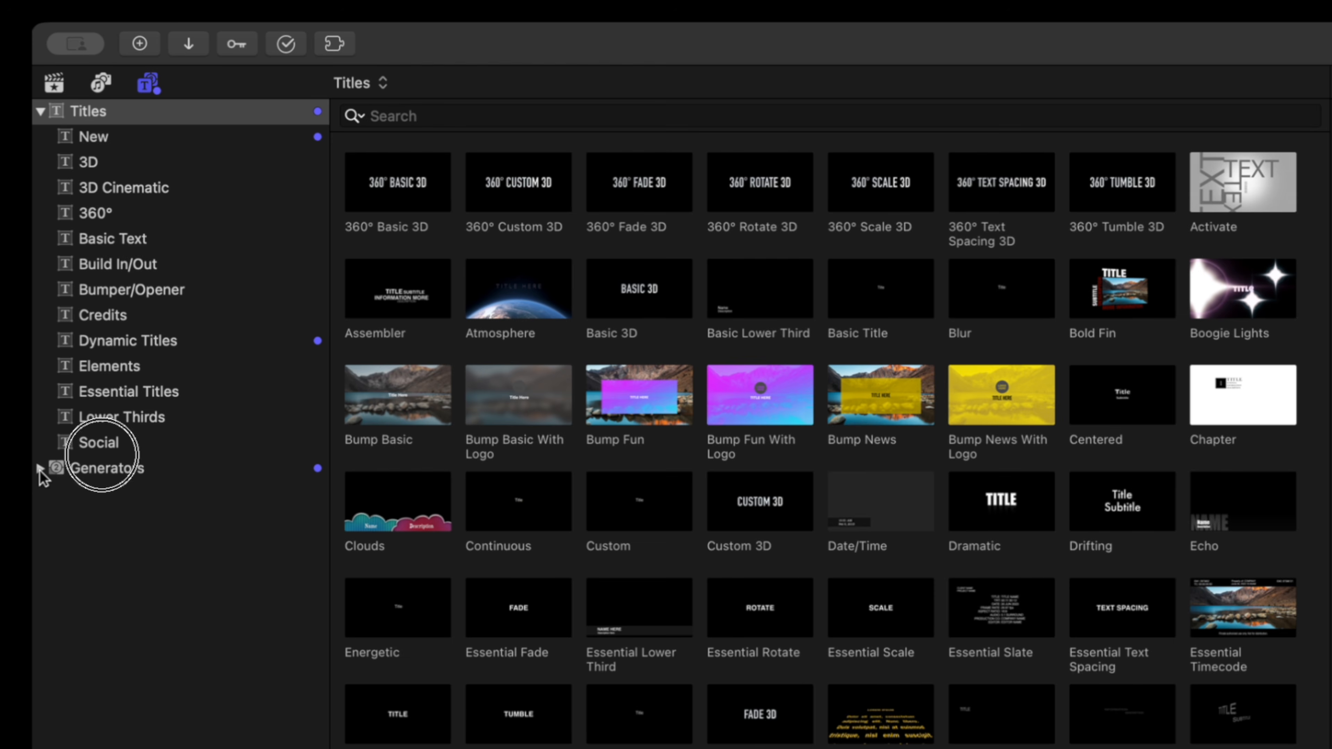
{"action": "left_click", "coordinate": [40, 468]}
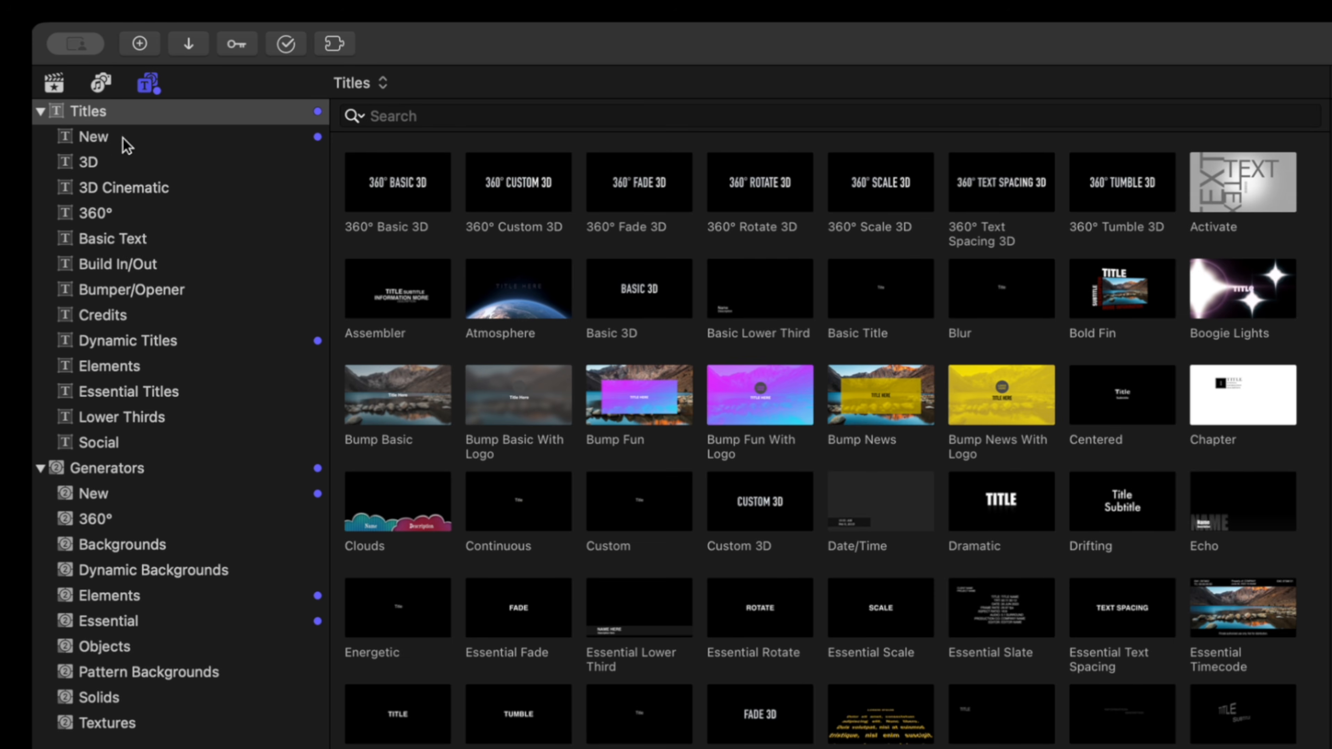
{"action": "left_click", "coordinate": [99, 140]}
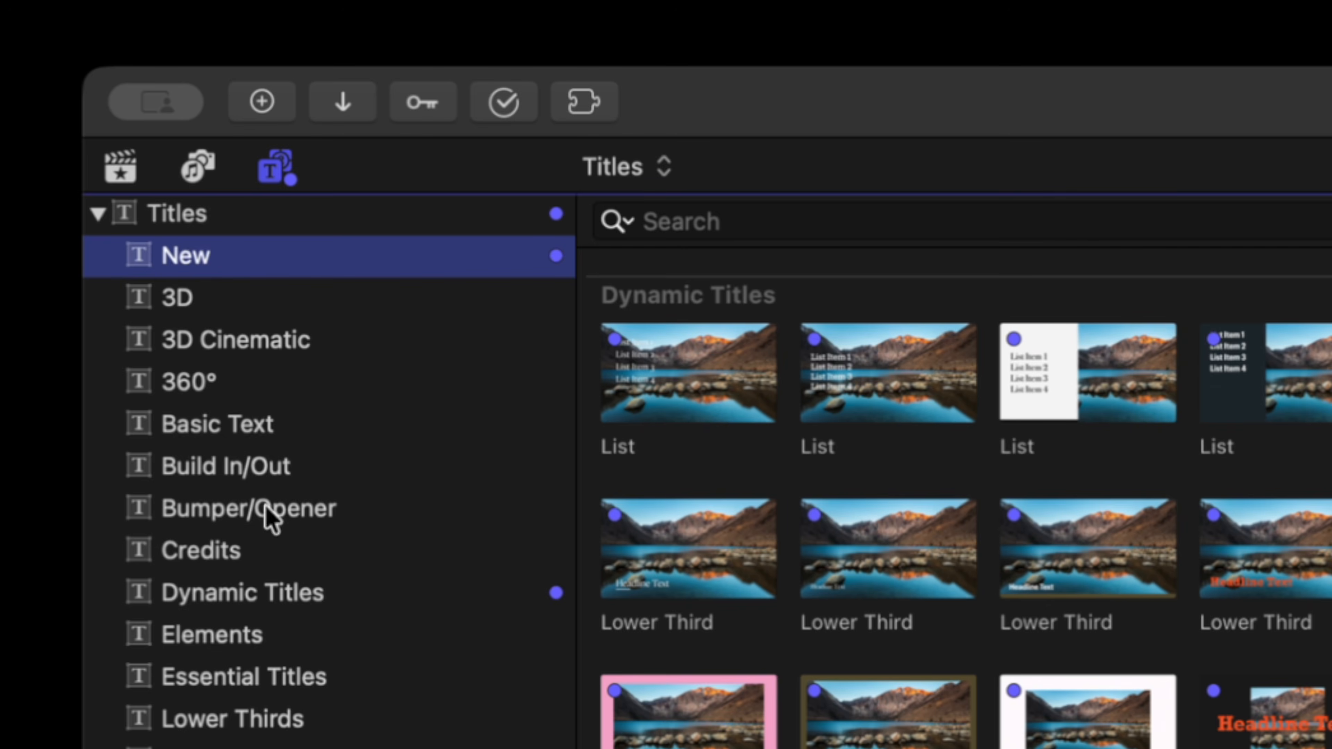
Browse the themes in the Dynamic Titles category, from Blur through Santa Fe.
{"action": "left_click", "coordinate": [146, 342]}
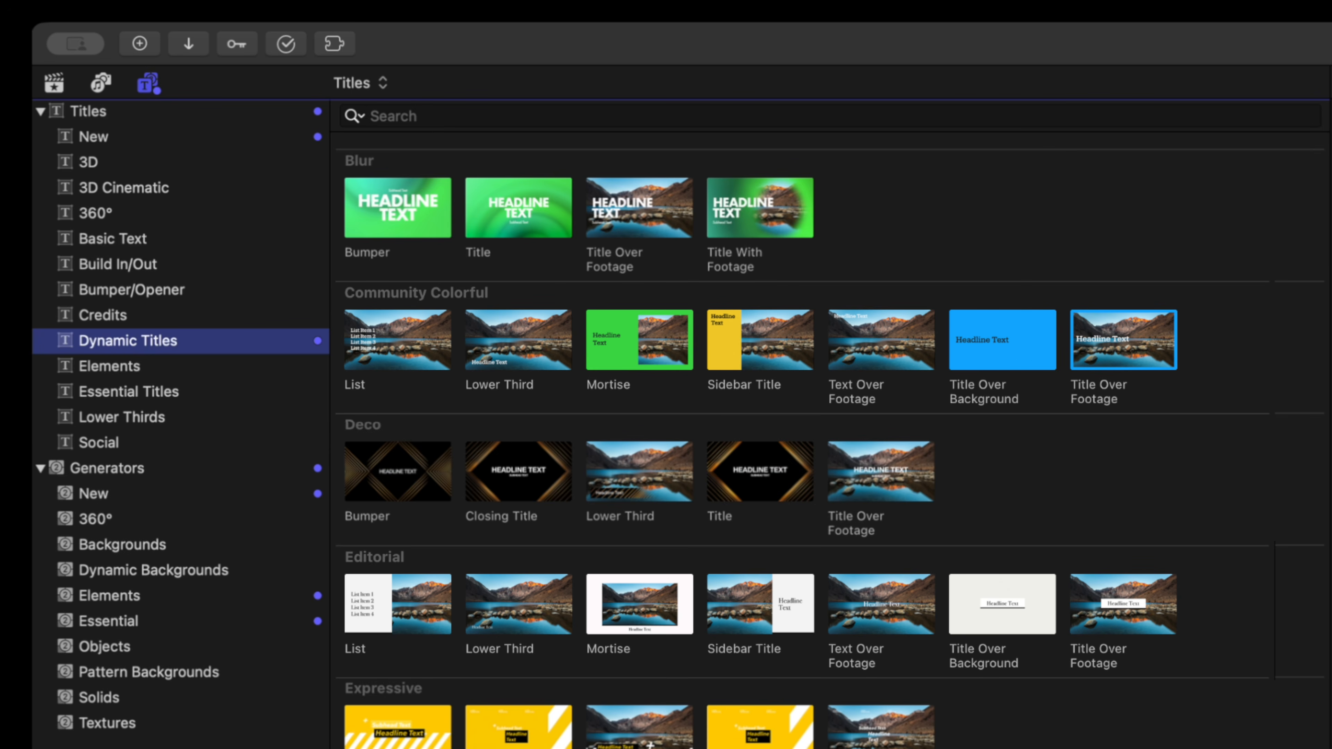
{"action": "scroll", "coordinate": [1275, 378], "scroll_direction": "down", "scroll_amount": 10}
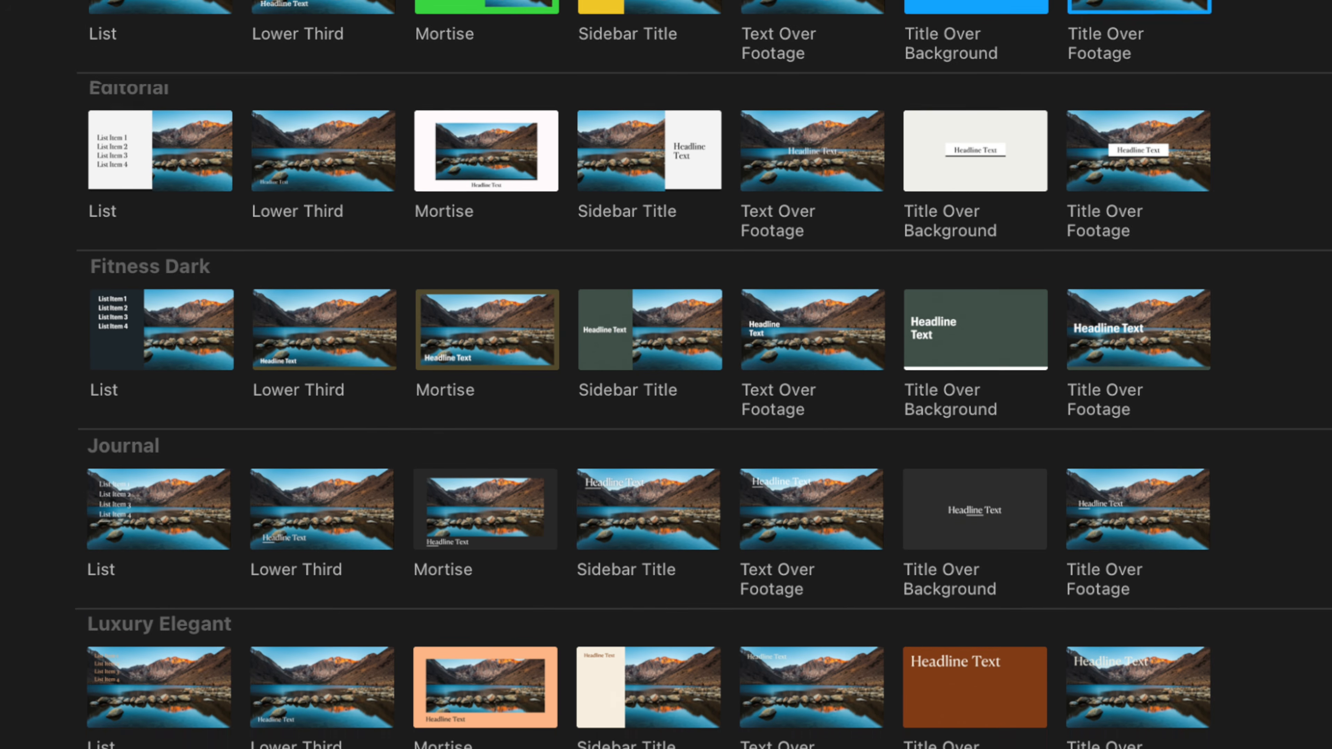
{"action": "scroll", "coordinate": [702, 374], "scroll_direction": "down", "scroll_amount": 7}
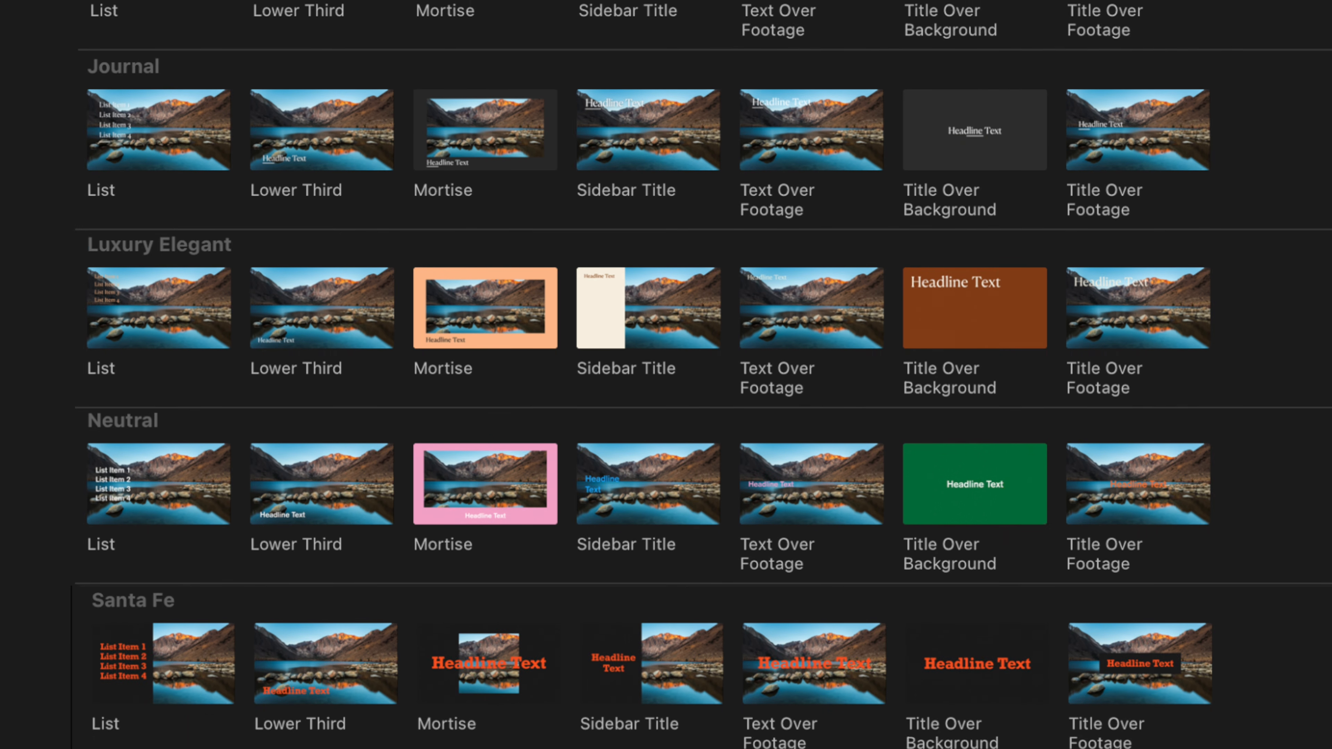
{"action": "scroll", "coordinate": [703, 375], "scroll_direction": "down", "scroll_amount": 3}
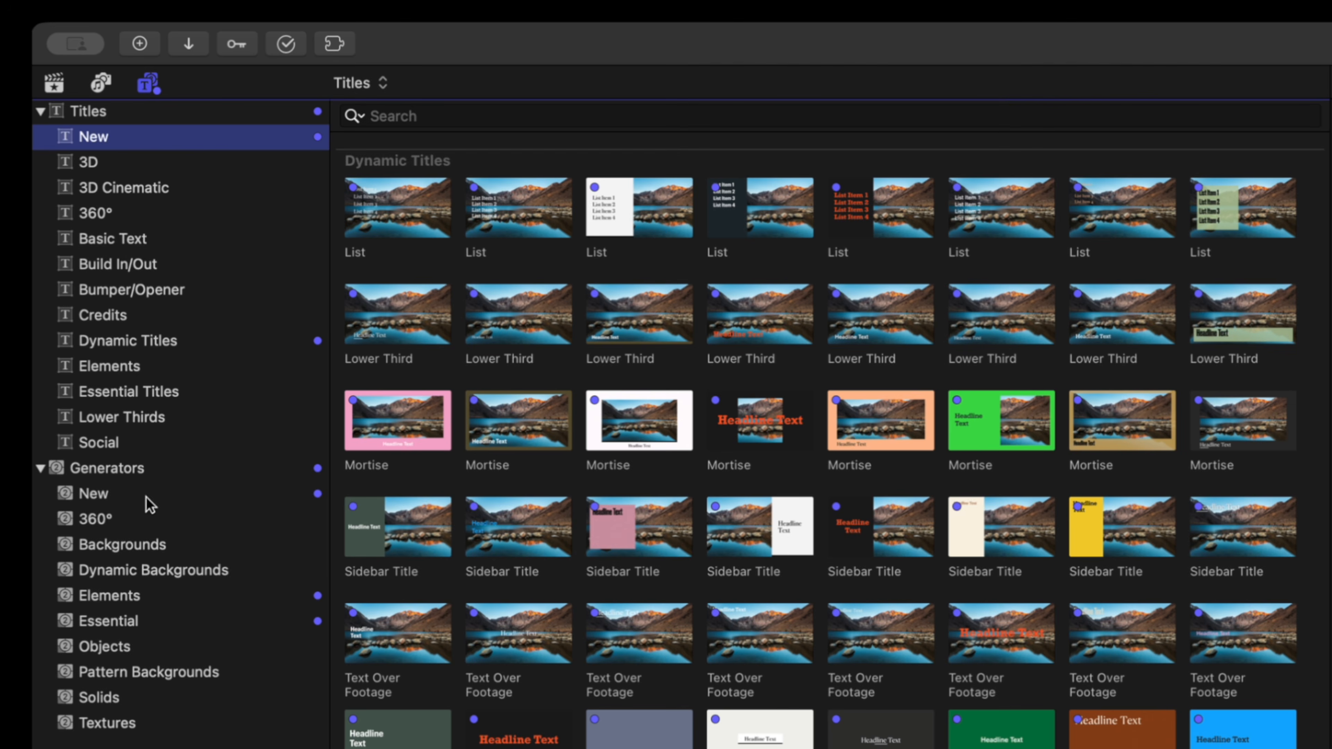
Review the new generators and return to the Dynamic Titles category.
{"action": "left_click", "coordinate": [94, 494]}
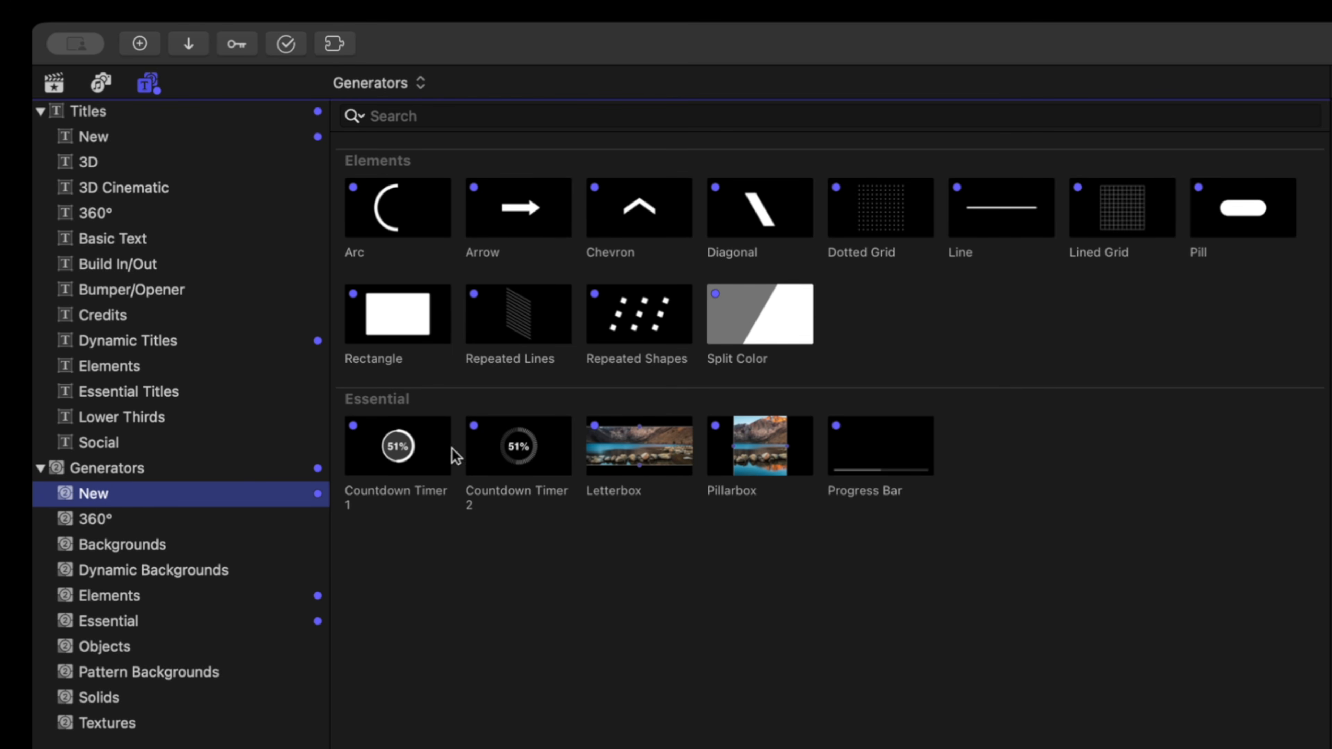
{"action": "left_click", "coordinate": [67, 342]}
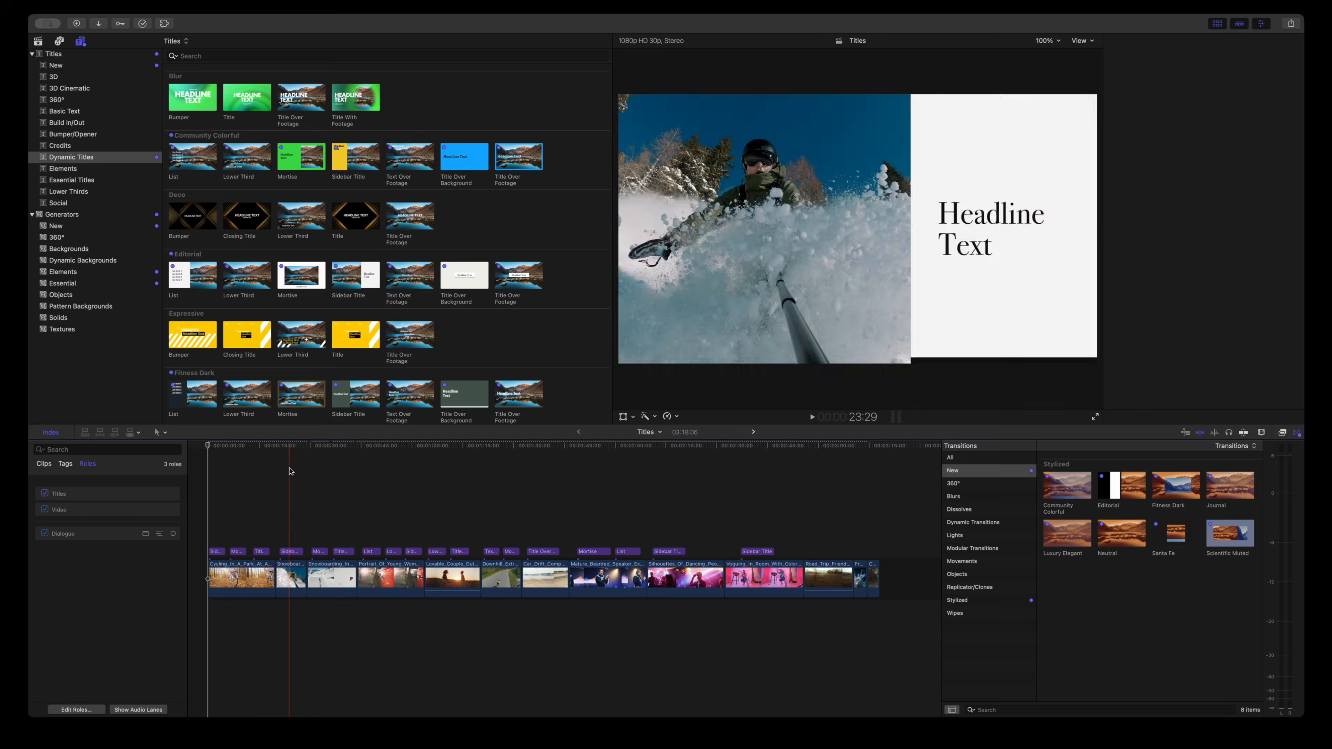
Play the timeline from its start to preview the Sidebar Title over the cycling clip.
{"action": "left_click_drag", "start_coordinate": [232, 451], "coordinate": [208, 451]}
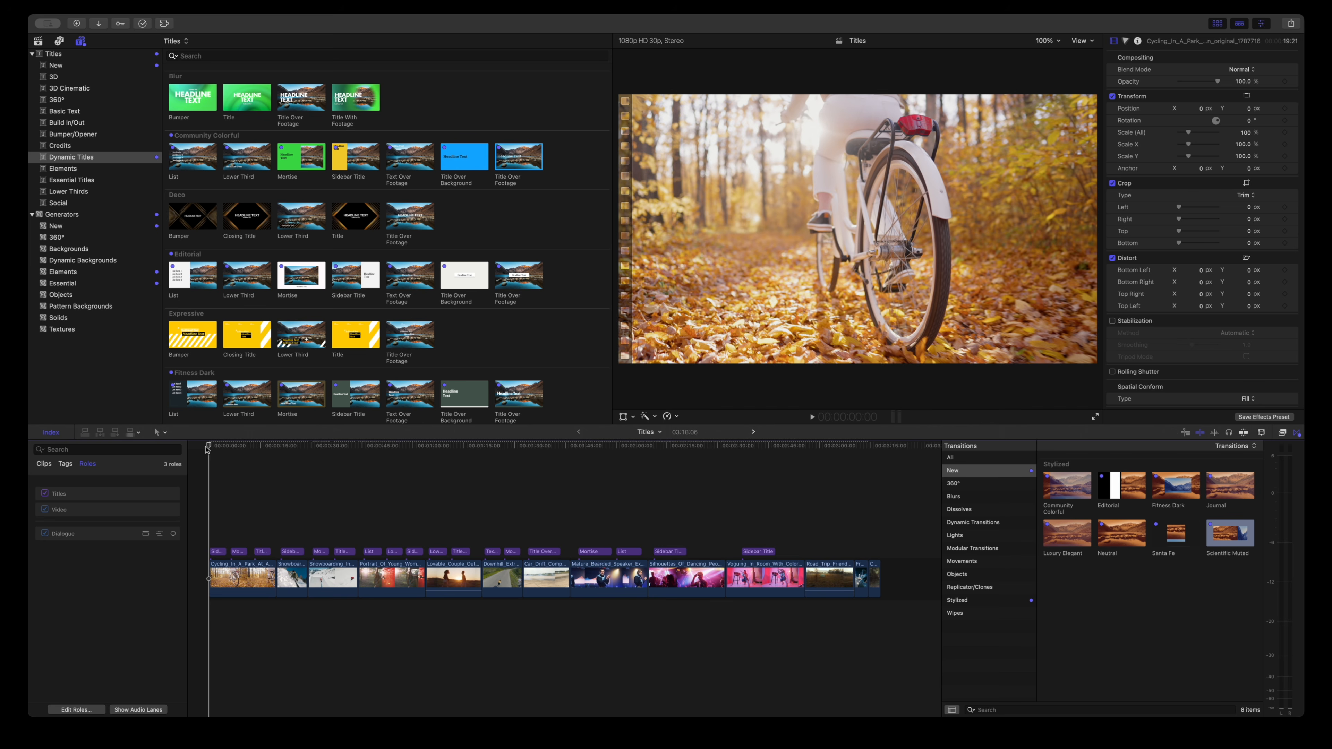
{"action": "key", "text": "space"}
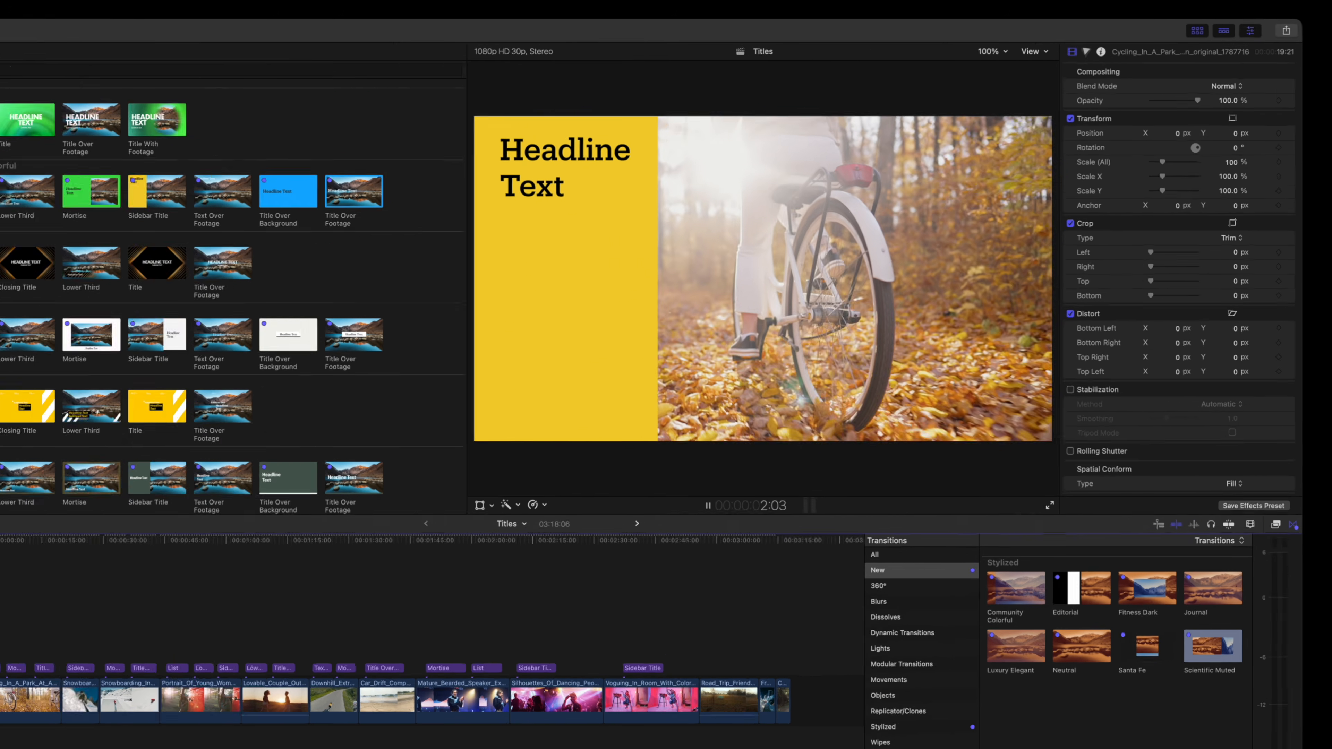
{"action": "key", "text": "space"}
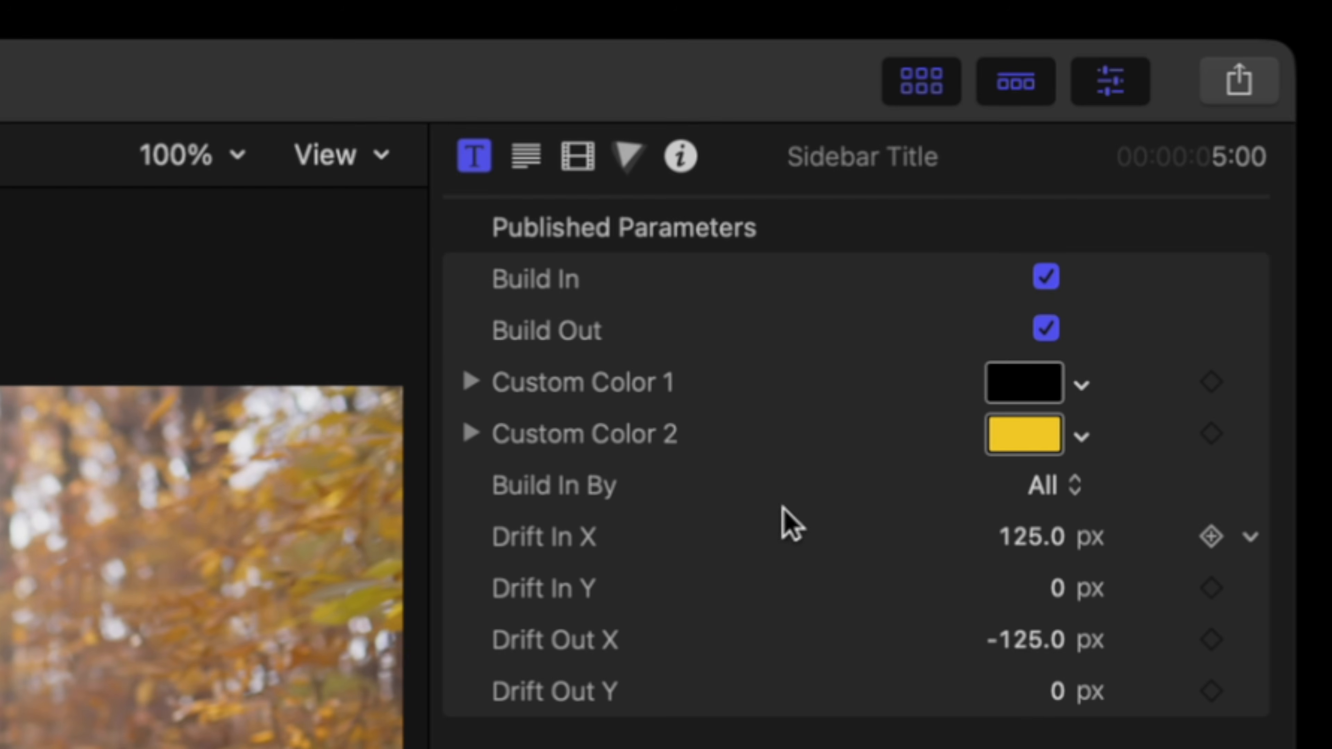
Set the Sidebar Title's Build In By option to Character and preview the animation.
{"action": "left_click", "coordinate": [949, 484]}
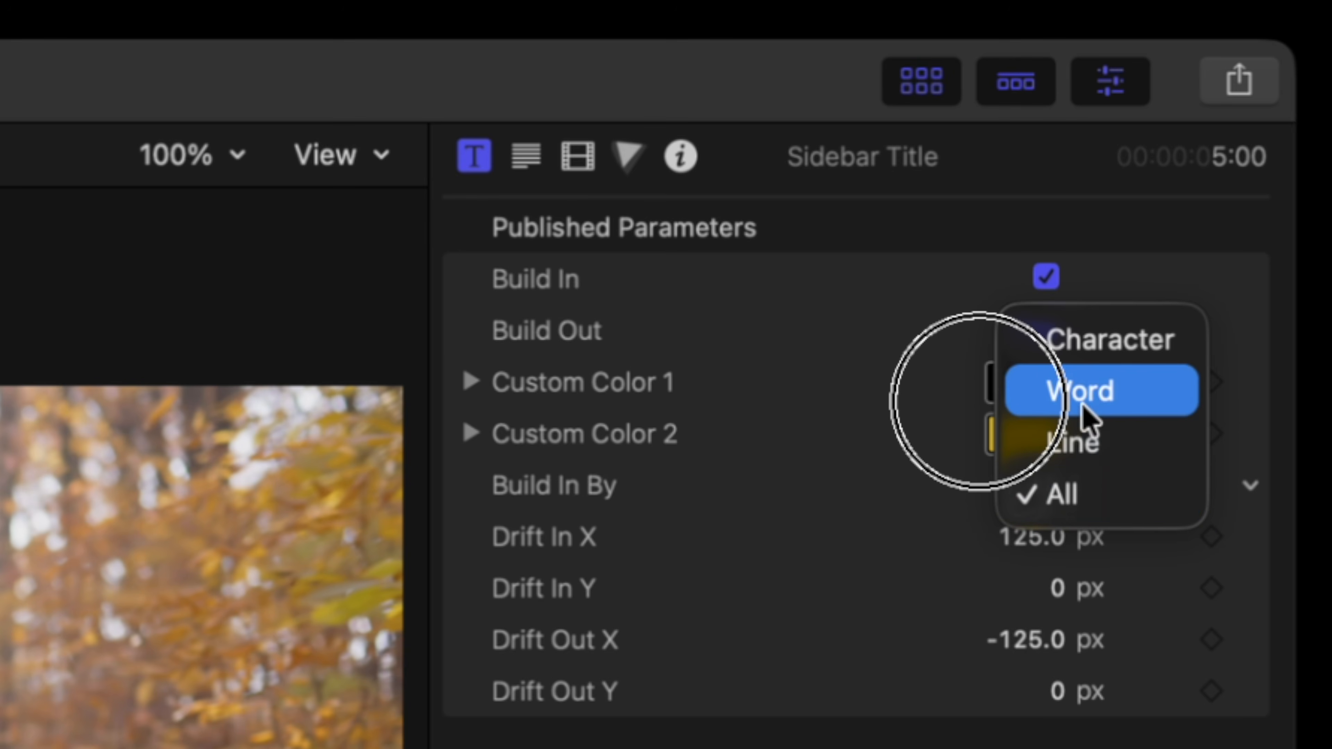
{"action": "left_click", "coordinate": [1090, 354]}
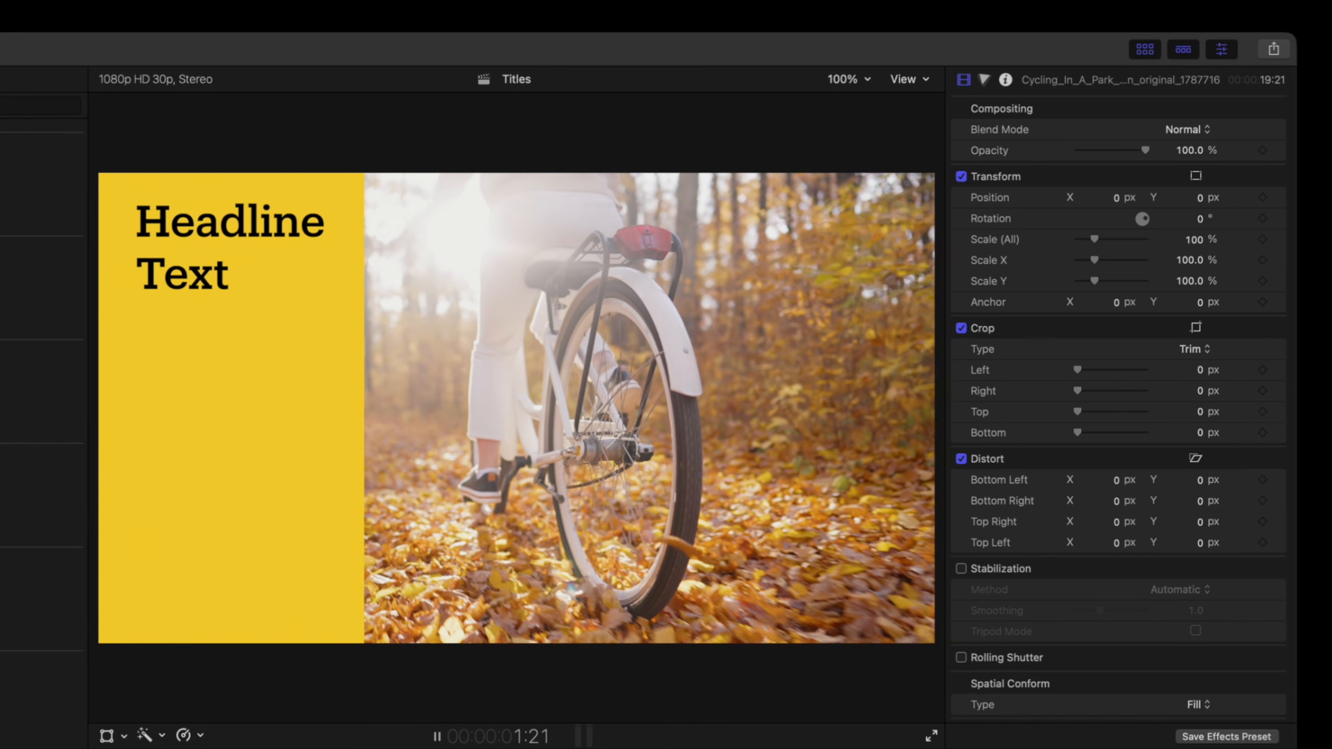
{"action": "key", "text": "space"}
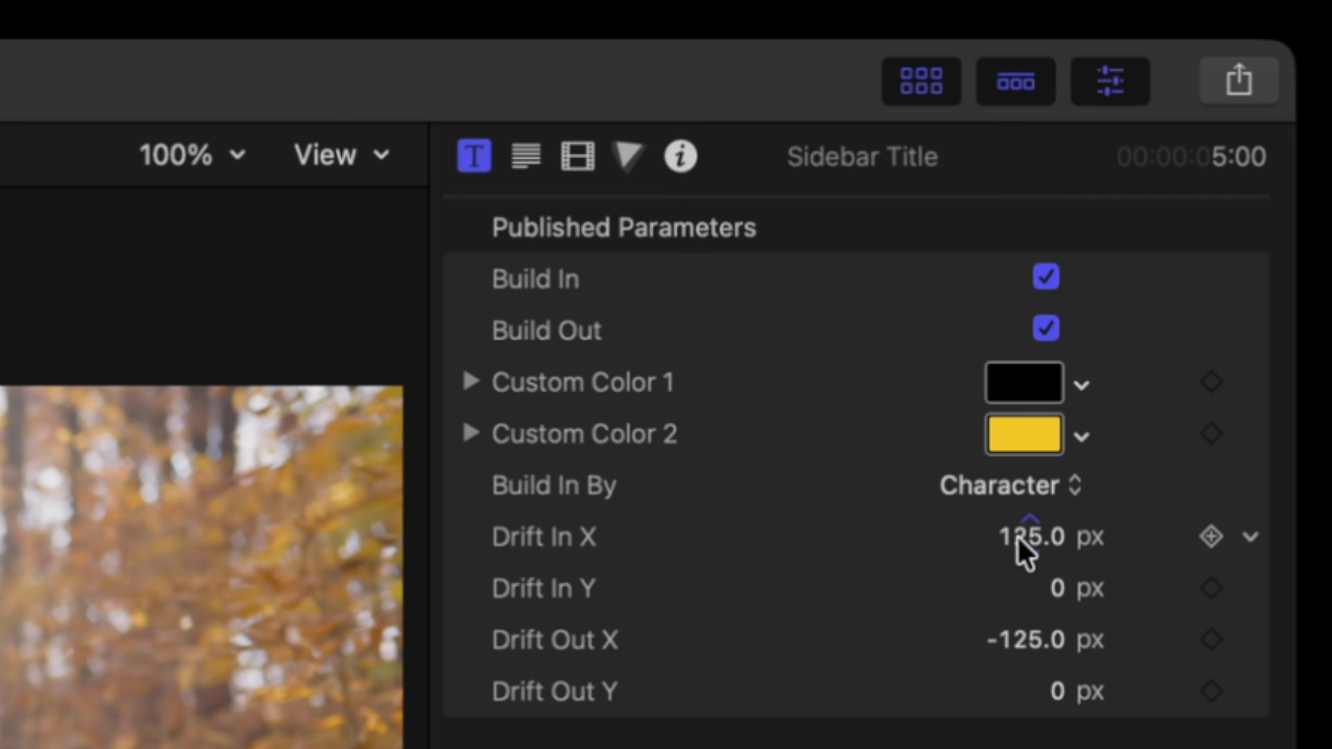
Set the Sidebar Title's Drift In X to 959 px and play back the build-in.
{"action": "left_click_drag", "start_coordinate": [1019, 537], "coordinate": [924, 527]}
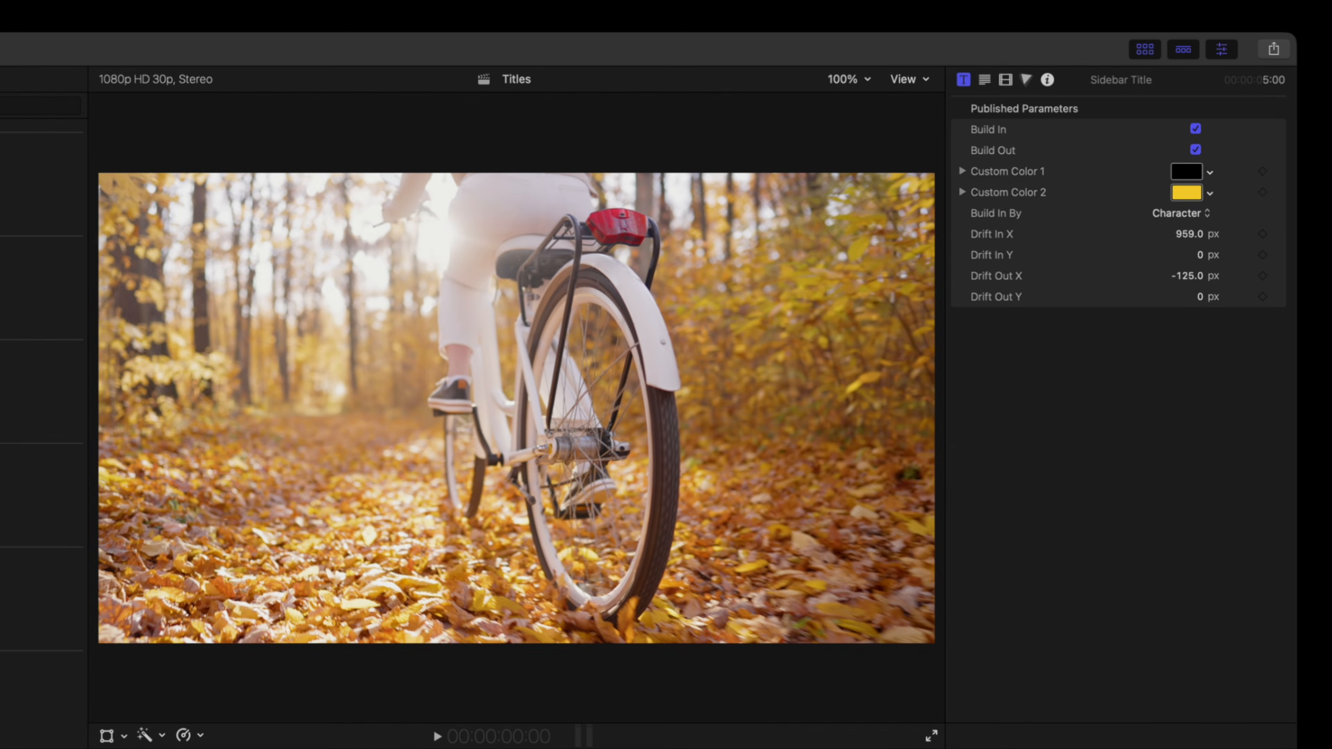
{"action": "key", "text": "space"}
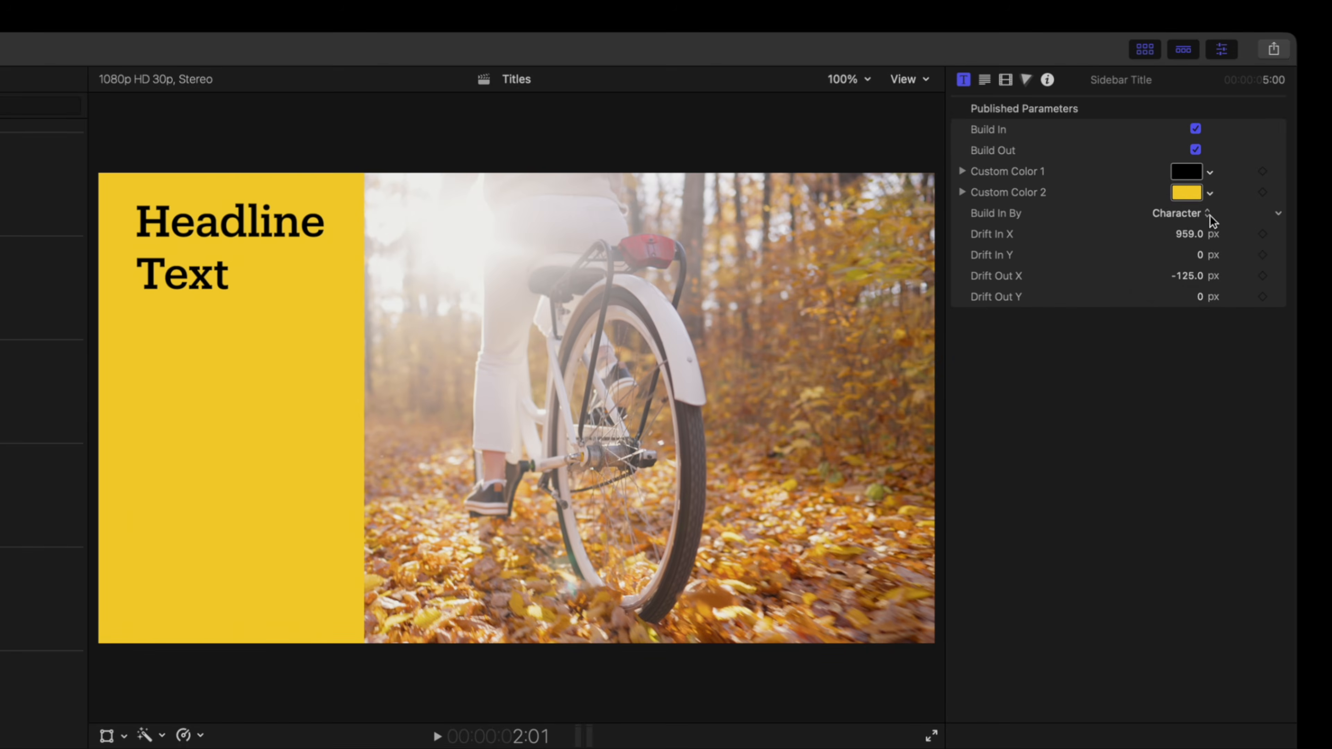
Set the Sidebar Title's Build In By option to Line and preview the animation.
{"action": "left_click", "coordinate": [1206, 213]}
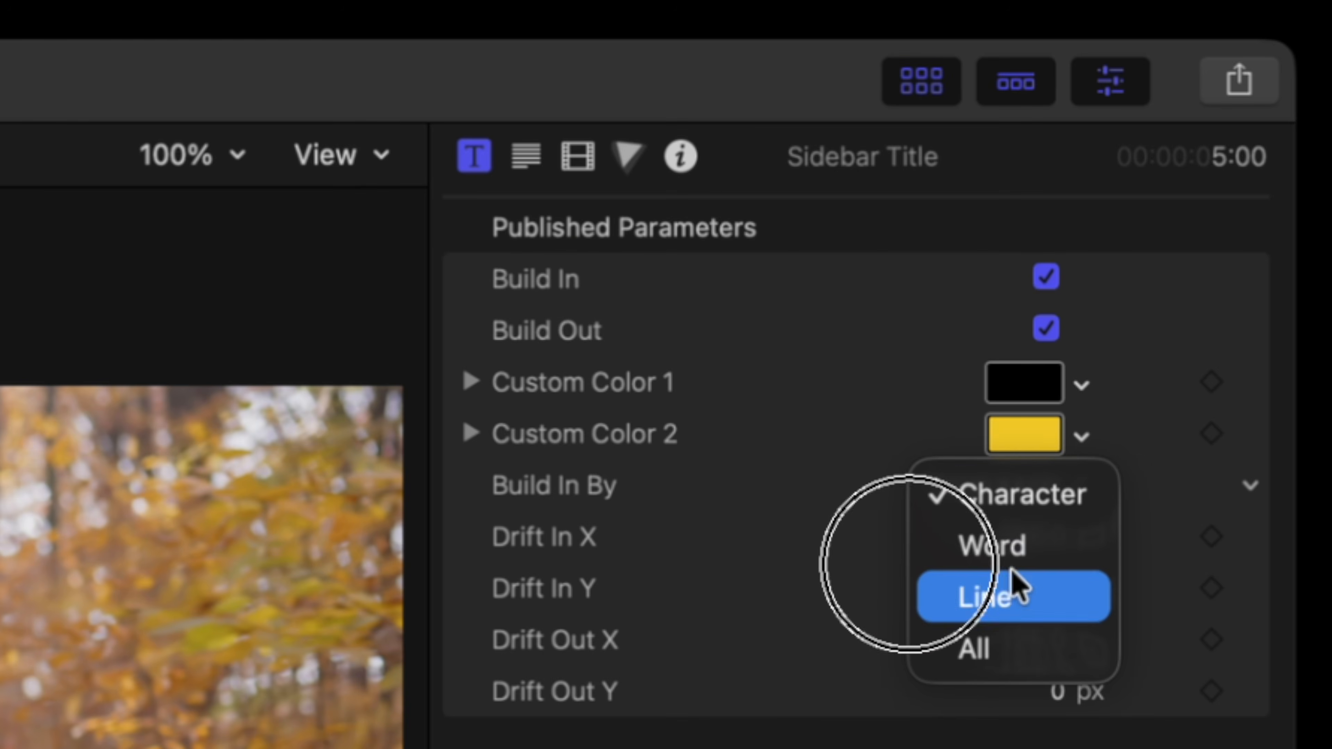
{"action": "left_click", "coordinate": [996, 594]}
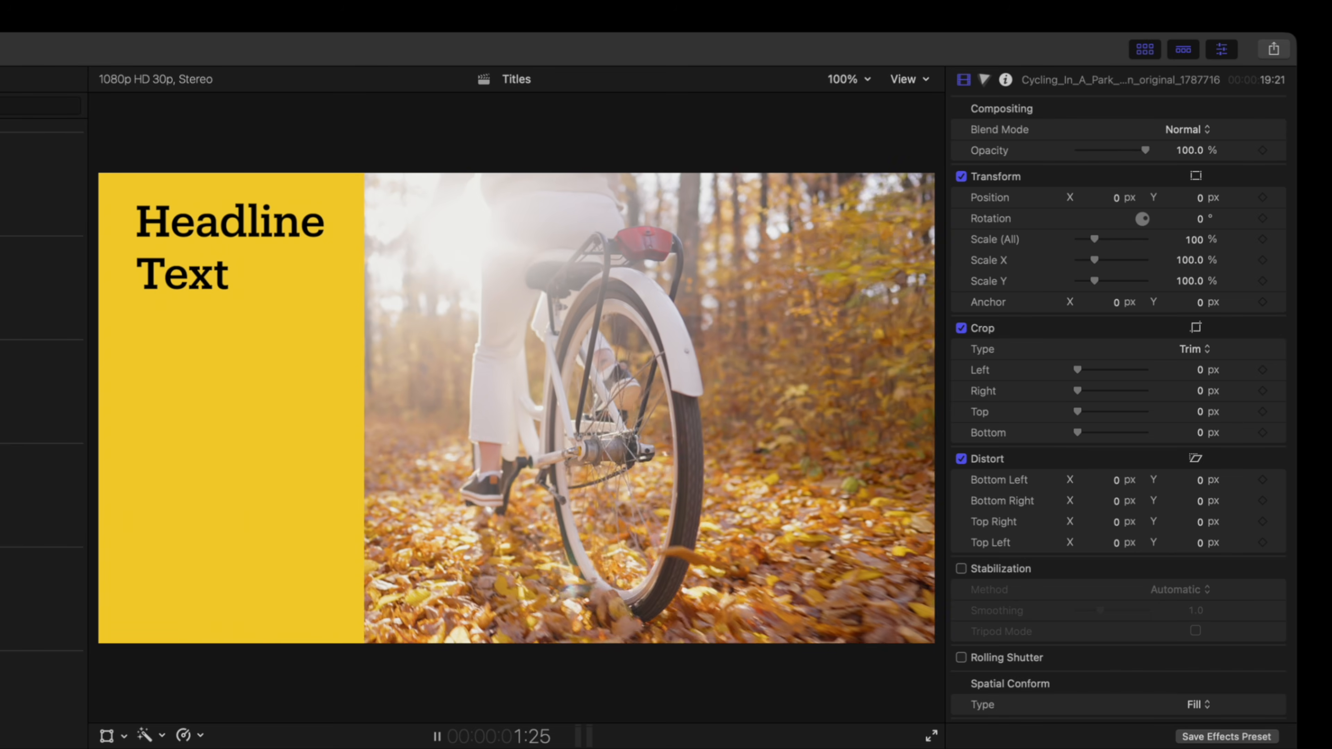
{"action": "key", "text": "space"}
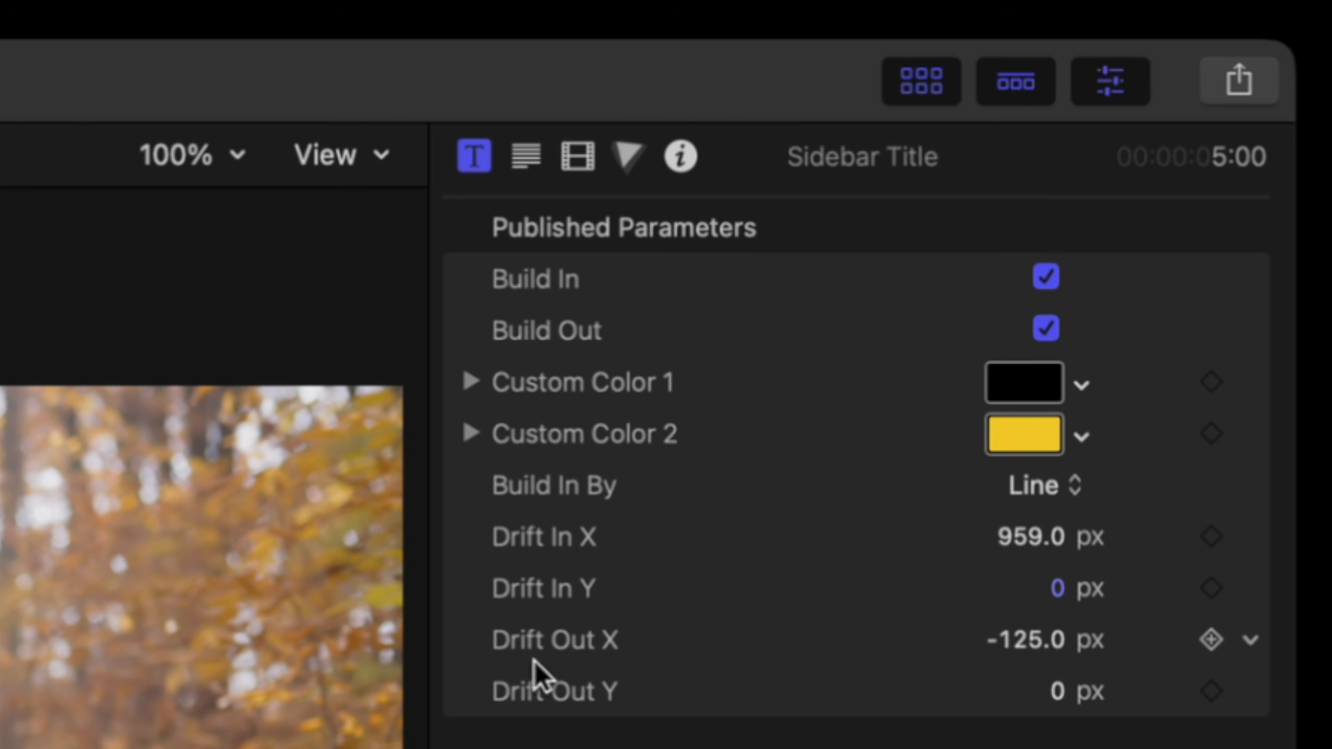
Set the Sidebar Title's Drift Out X to 0 px and Drift Out Y to about -691 px, and preview the build-out.
{"action": "left_click", "coordinate": [1036, 646]}
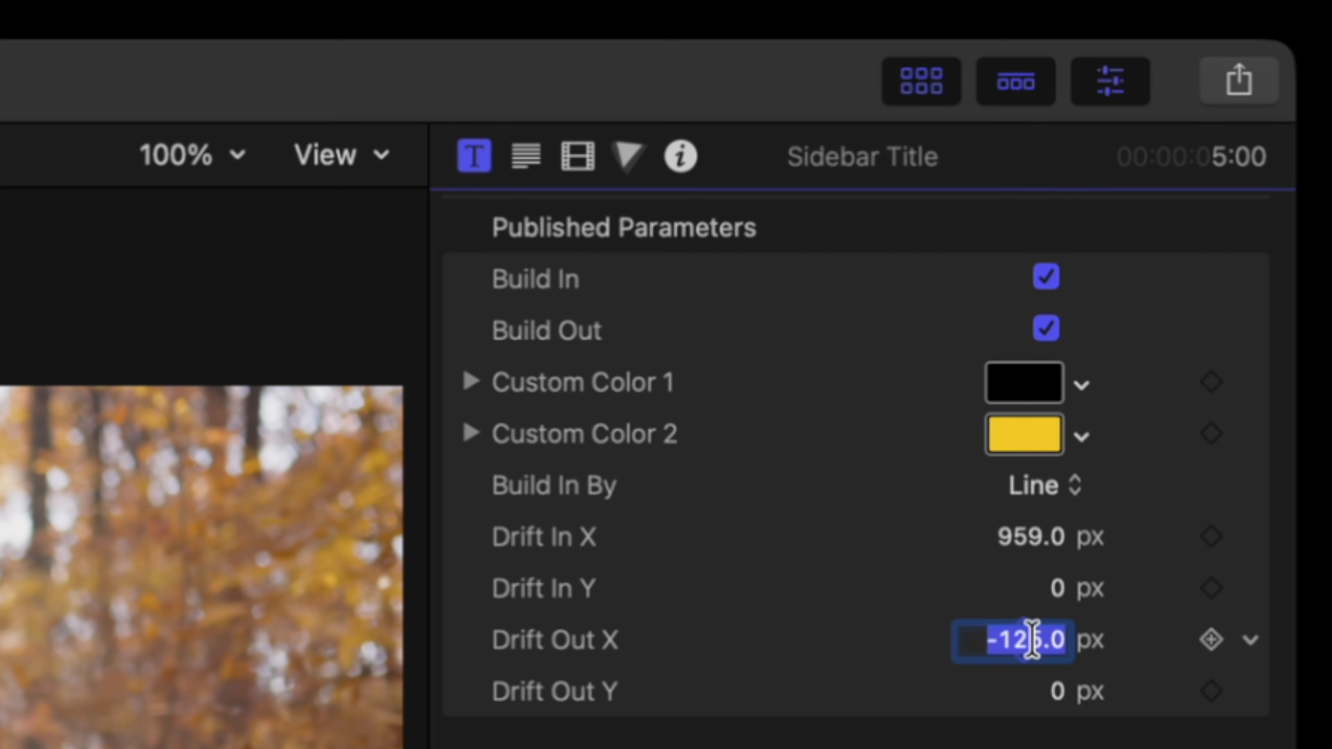
{"action": "type", "text": "0"}
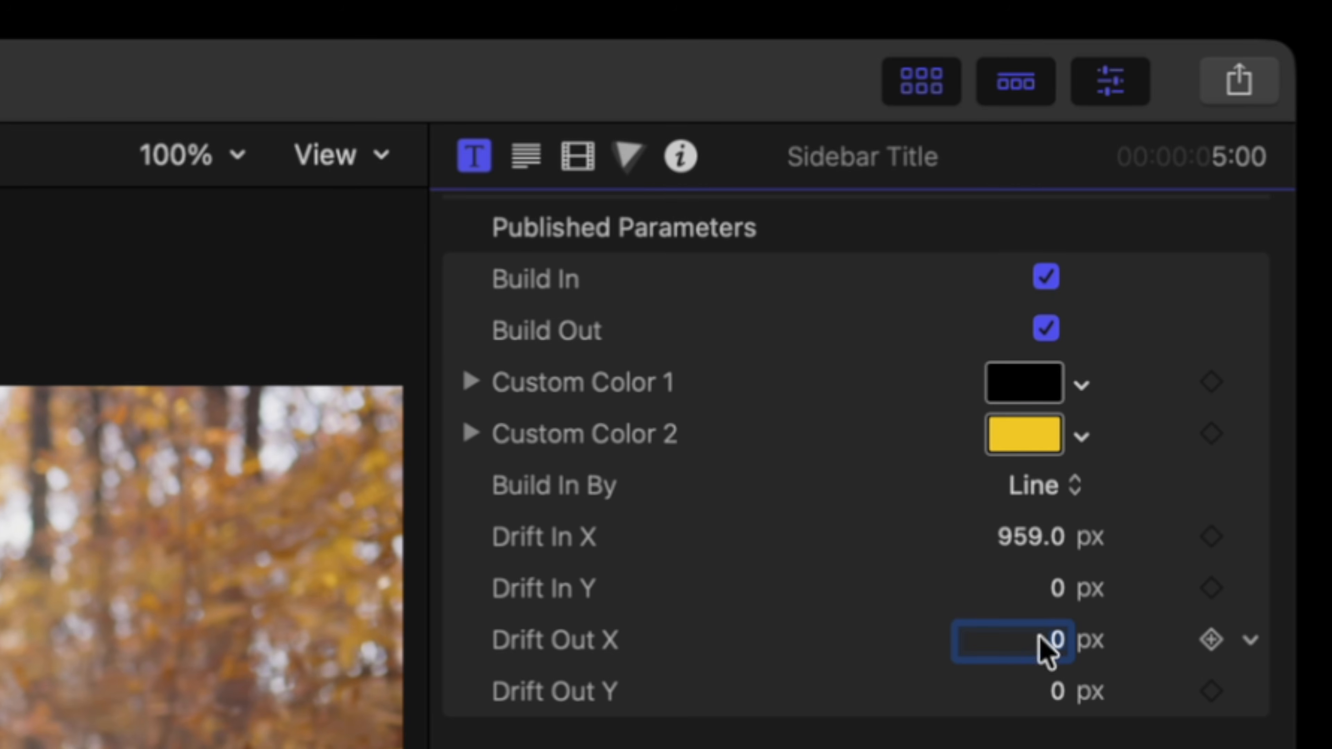
{"action": "left_click", "coordinate": [1056, 692]}
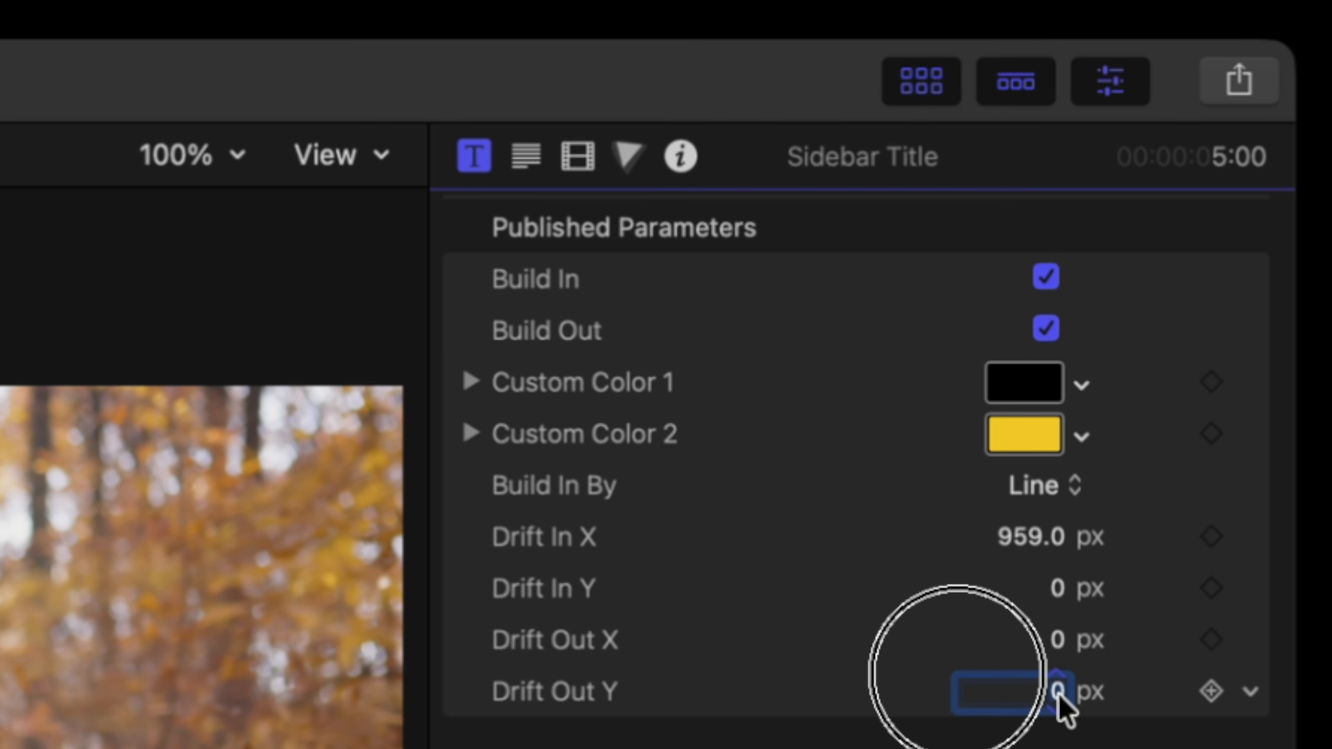
{"action": "left_click_drag", "start_coordinate": [1058, 695], "coordinate": [1058, 730]}
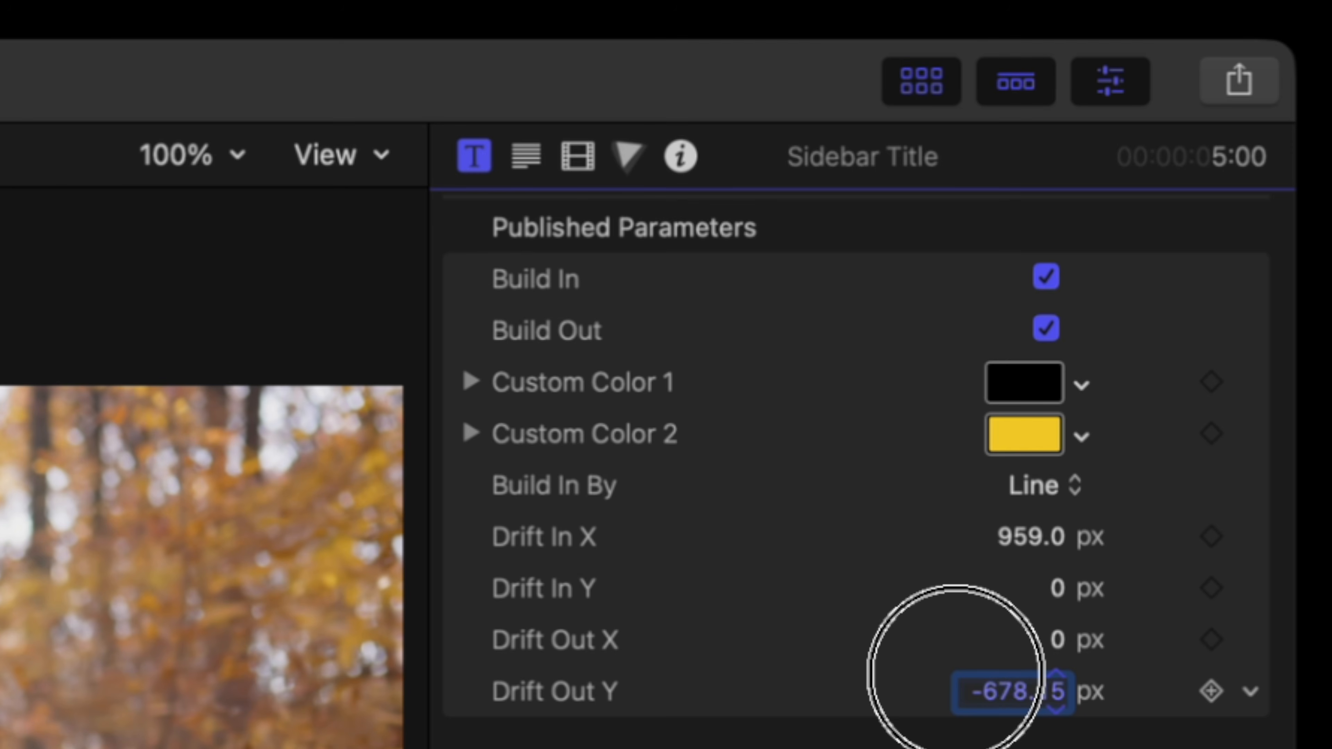
{"action": "left_click_drag", "start_coordinate": [1058, 730], "coordinate": [1058, 739]}
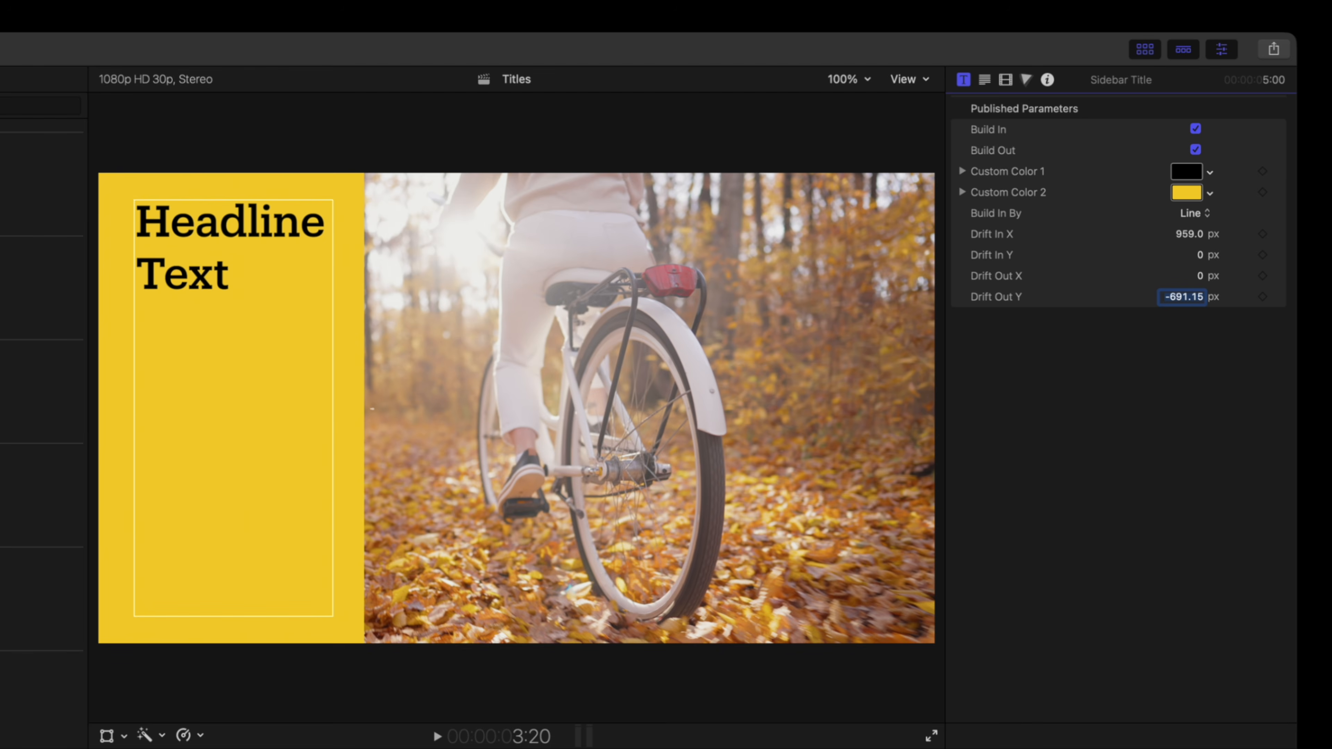
{"action": "key", "text": "space"}
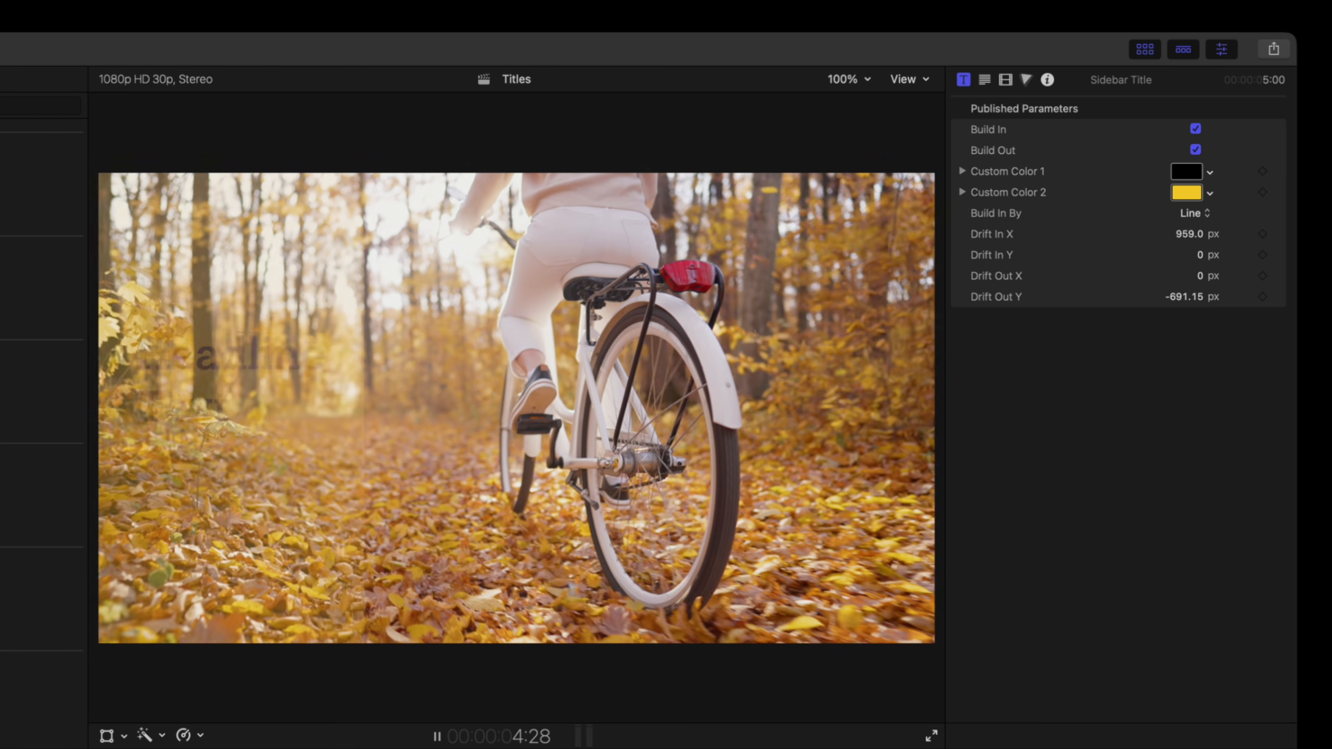
{"action": "key", "text": "space"}
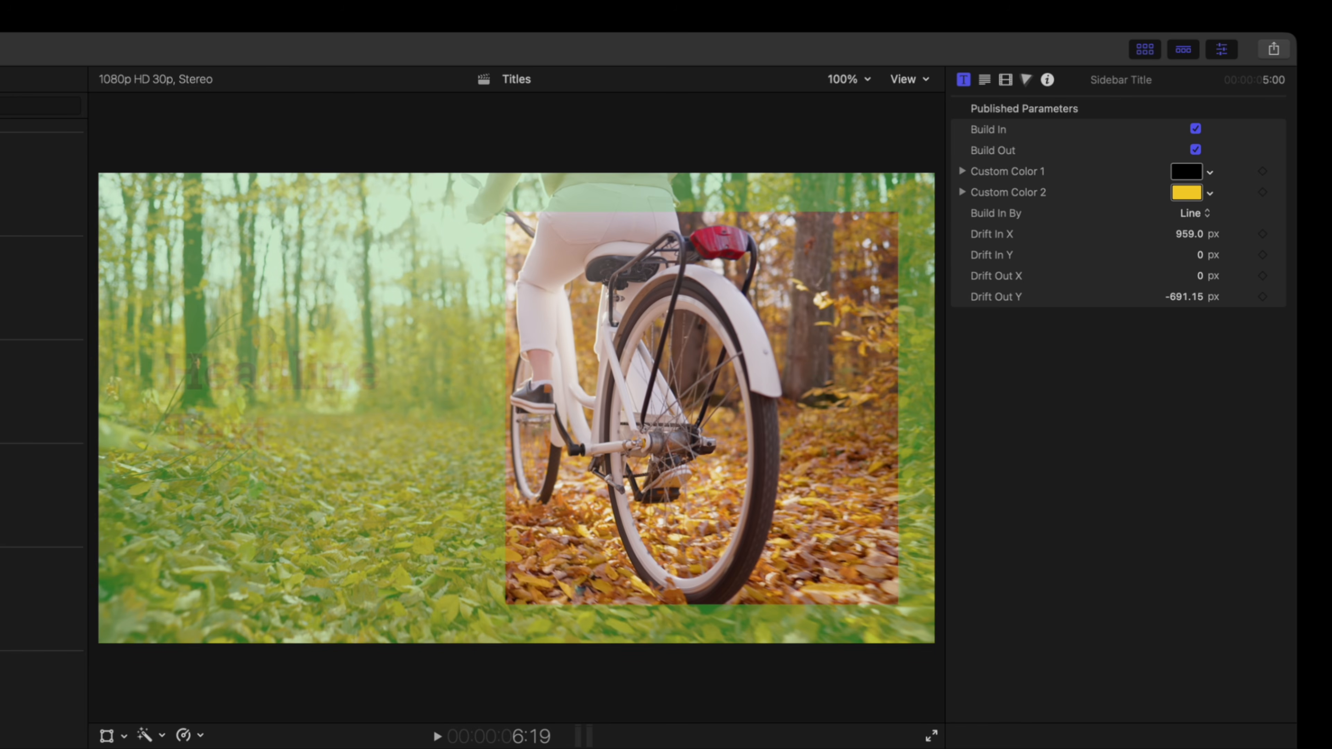
Play back the green Mortise title over the cycling clip.
{"action": "key", "text": "space"}
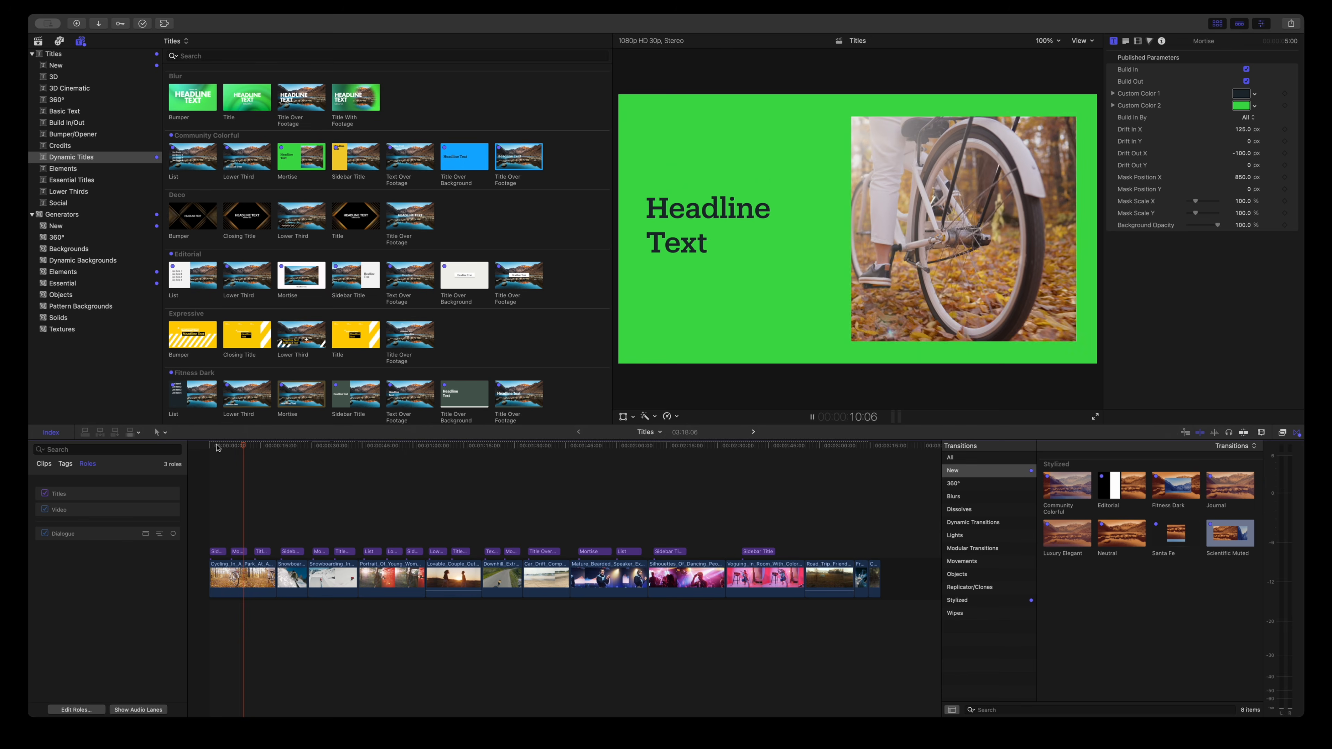
{"action": "key", "text": "space"}
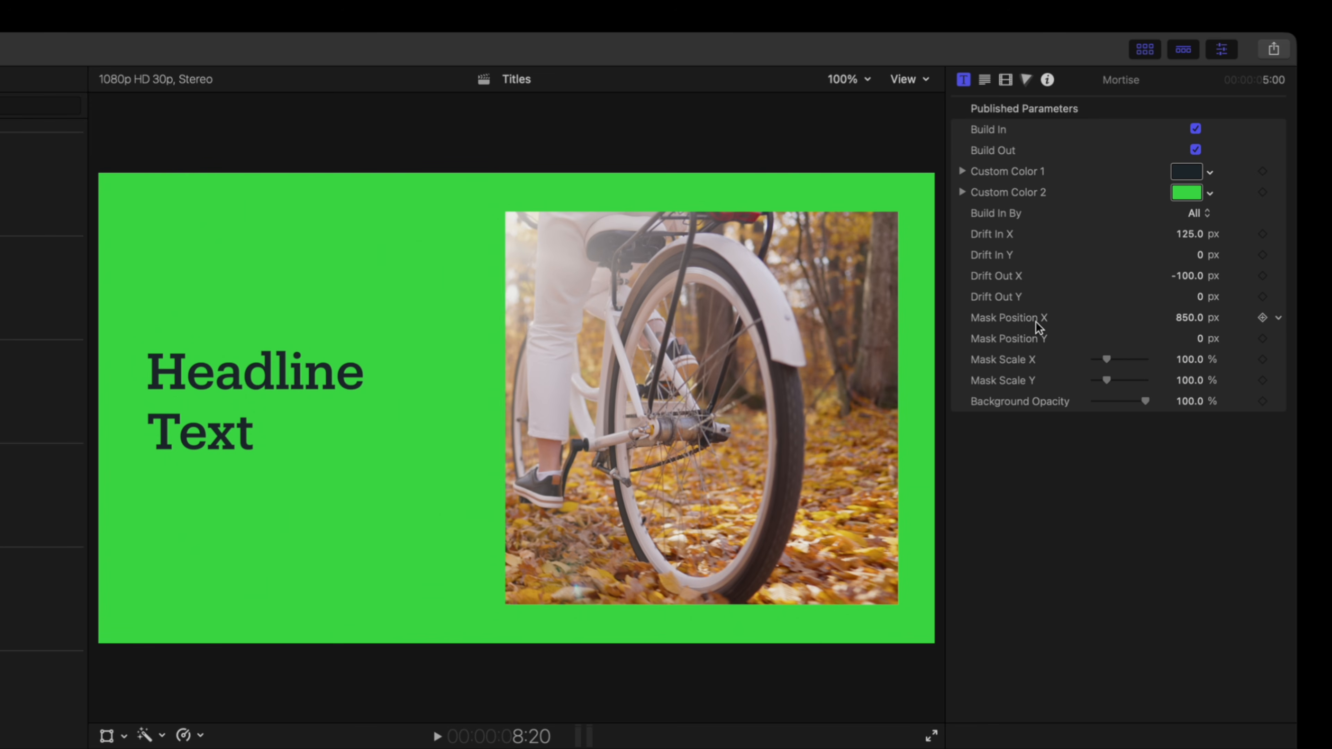
Set the Mortise title's Mask Position X to 640.96 px and Mask Scale X to 116.84%, and preview it.
{"action": "left_click_drag", "start_coordinate": [1190, 318], "coordinate": [1174, 317]}
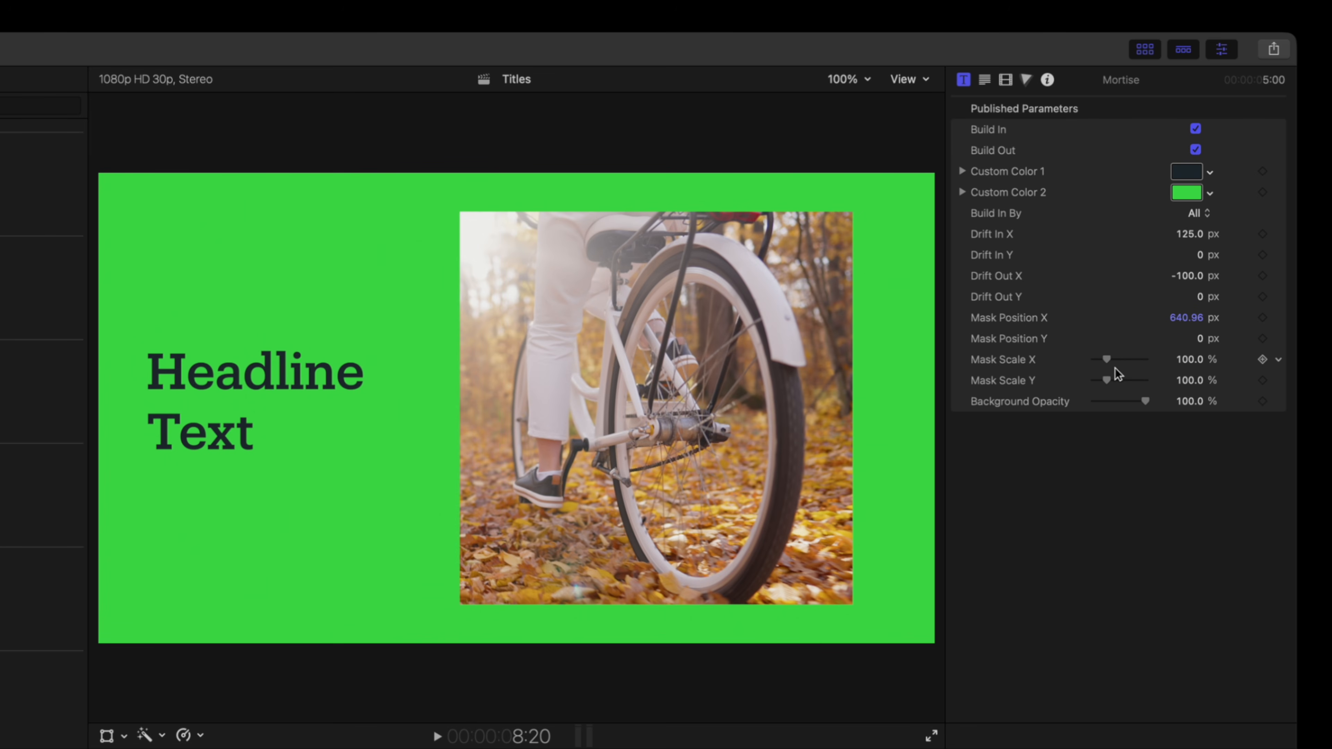
{"action": "left_click_drag", "start_coordinate": [1107, 362], "coordinate": [1105, 363]}
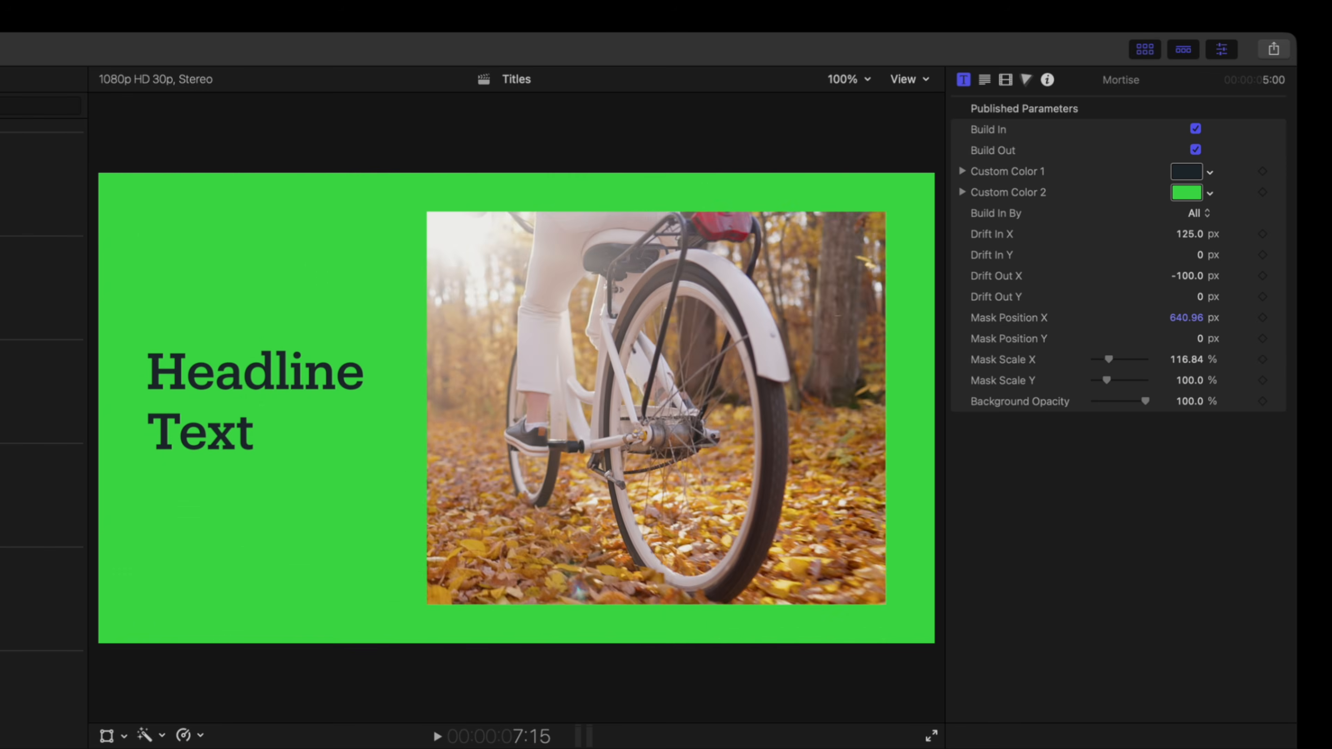
{"action": "key", "text": "space"}
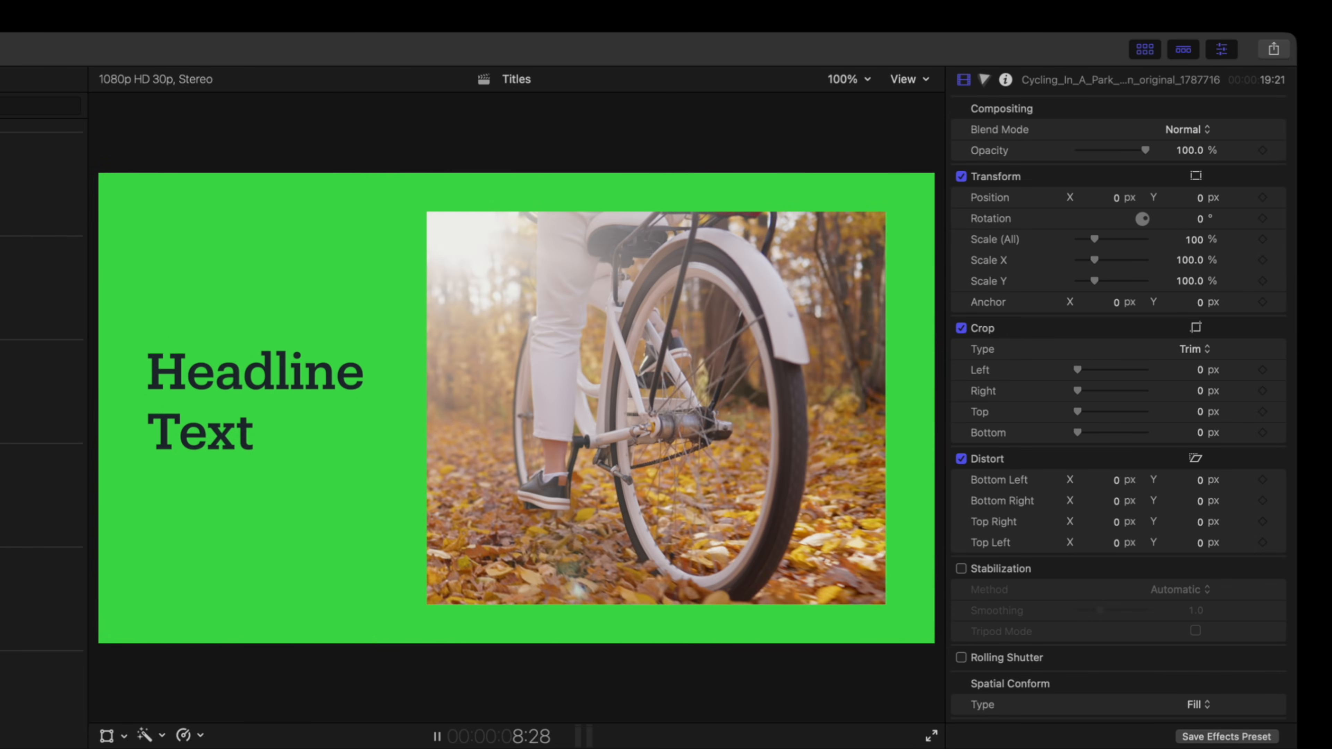
Set the Background Opacity of the blue-framed Title Over Footage on the cycling clip to 63.08%.
{"action": "key", "text": "space"}
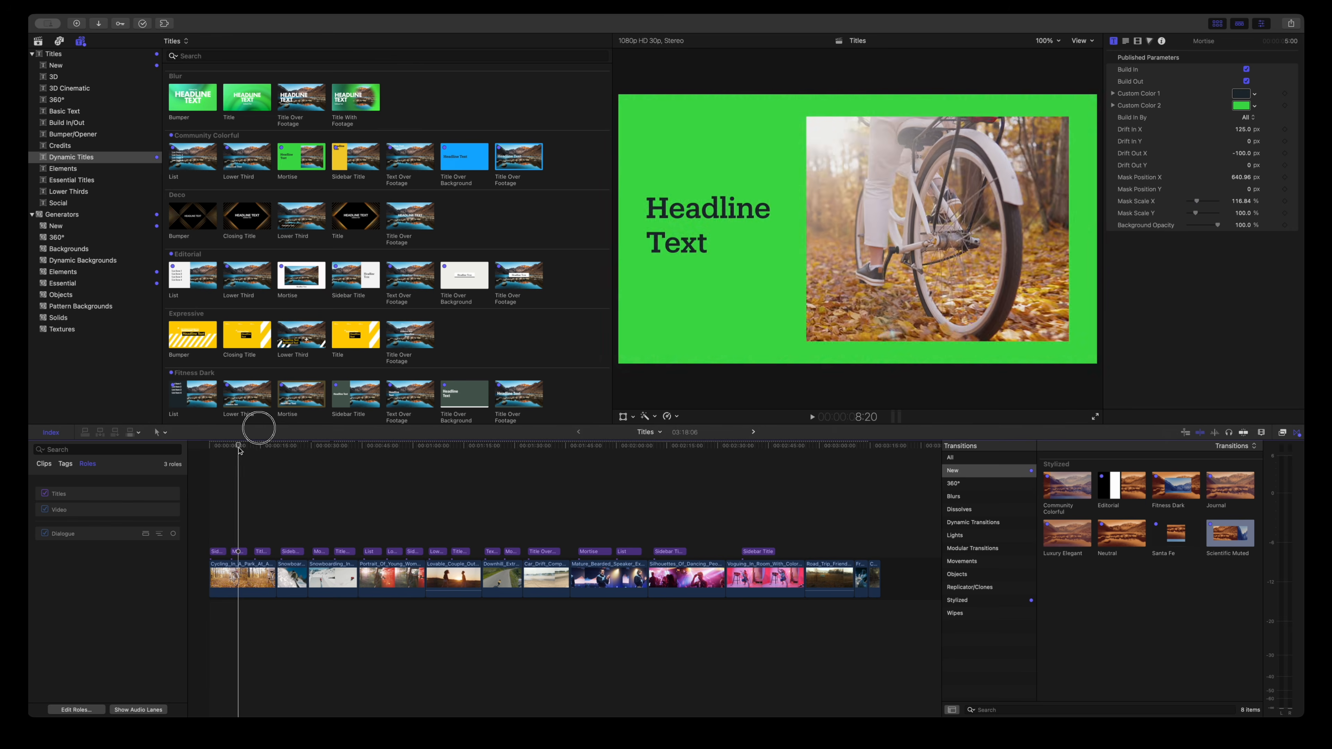
{"action": "left_click_drag", "start_coordinate": [241, 449], "coordinate": [257, 449]}
{"action": "left_click", "coordinate": [262, 551]}
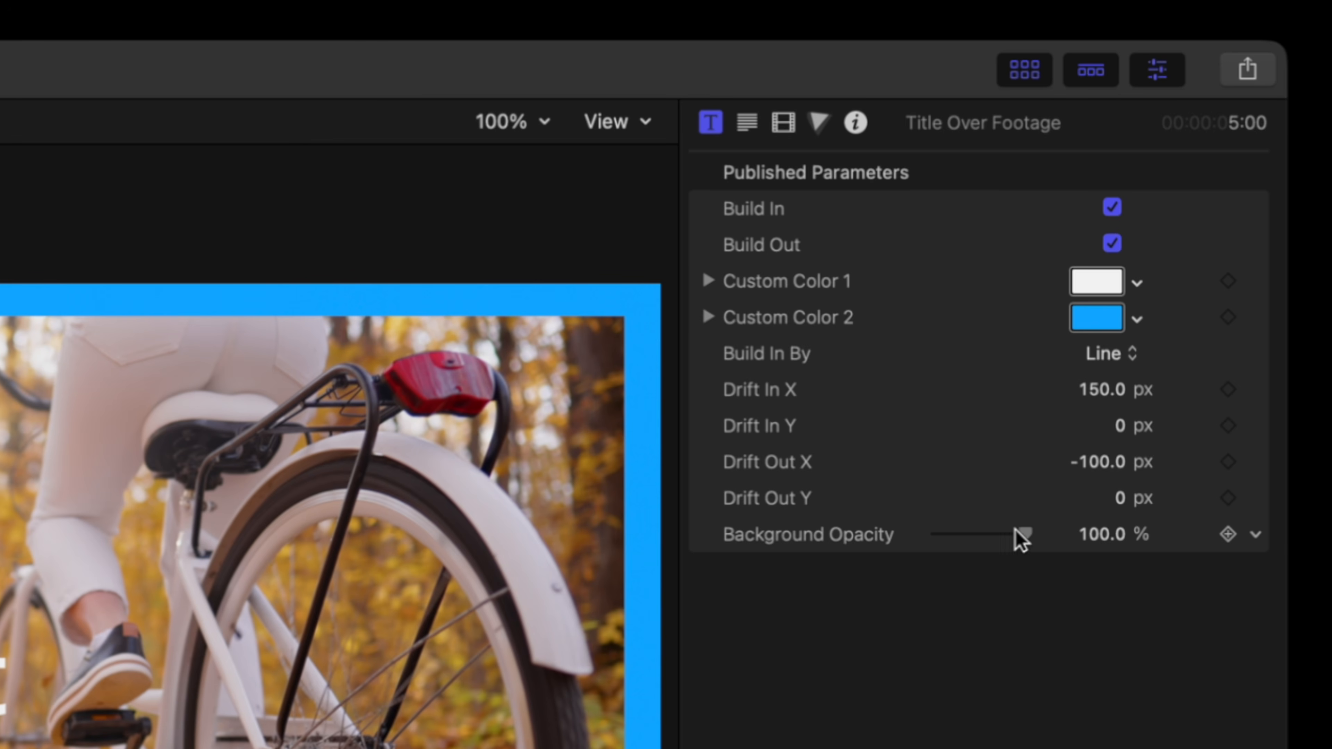
{"action": "left_click_drag", "start_coordinate": [1019, 538], "coordinate": [953, 543]}
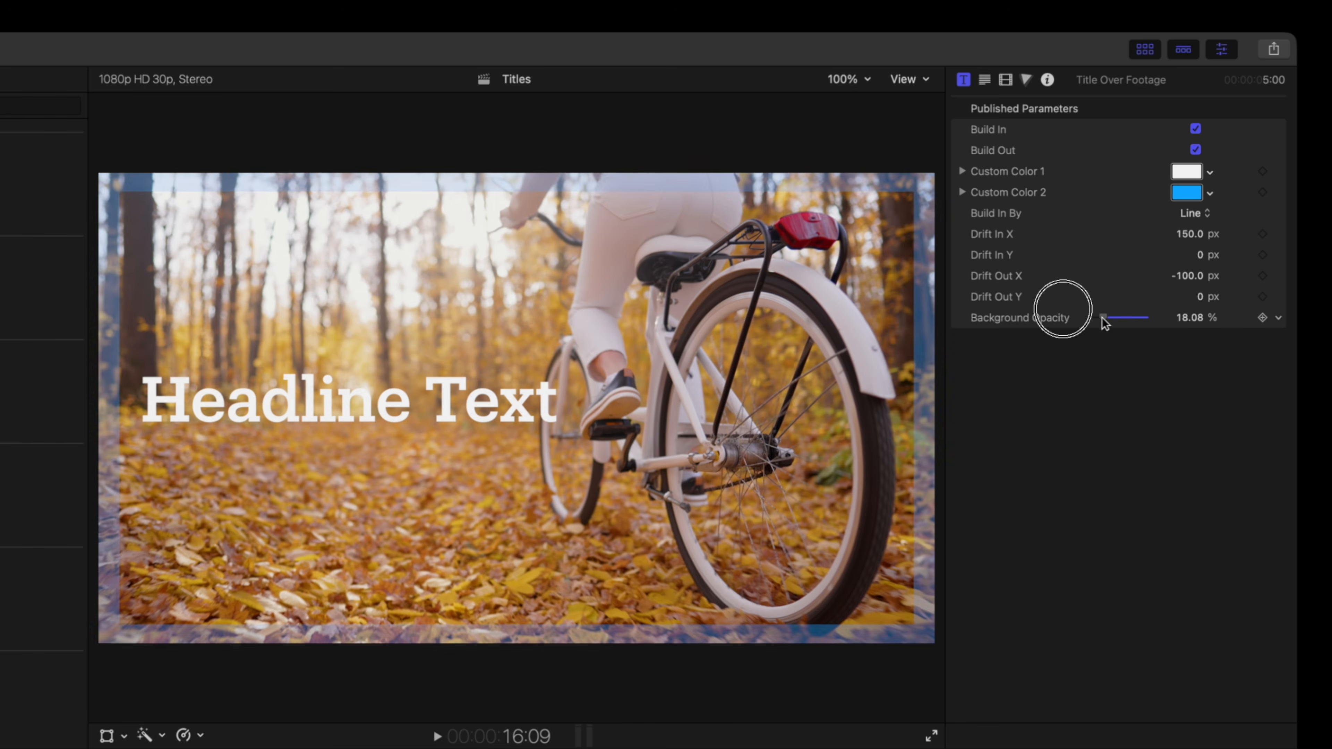
{"action": "left_click_drag", "start_coordinate": [1102, 318], "coordinate": [1127, 323]}
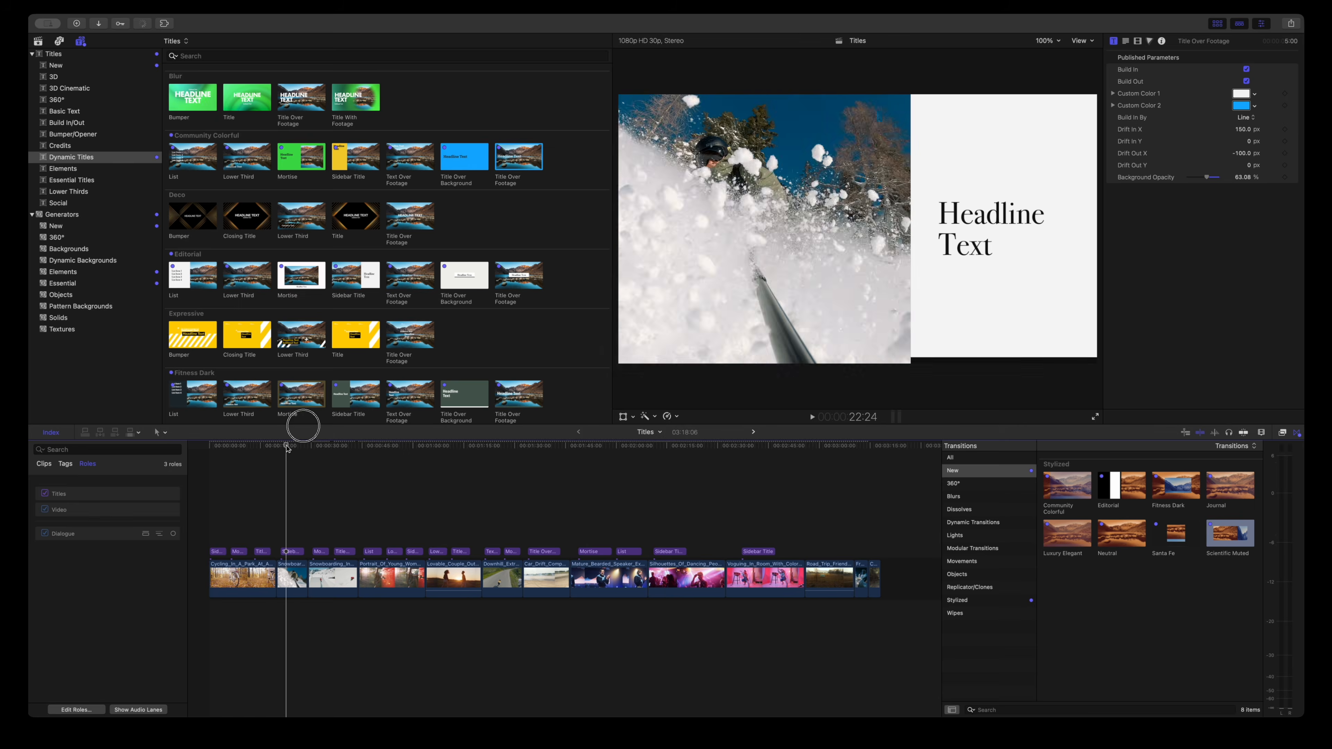
Play back the Sidebar Title over the snowboarder clip and set its Footage Position to 31.39.
{"action": "left_click_drag", "start_coordinate": [287, 448], "coordinate": [281, 447]}
{"action": "key", "text": "space"}
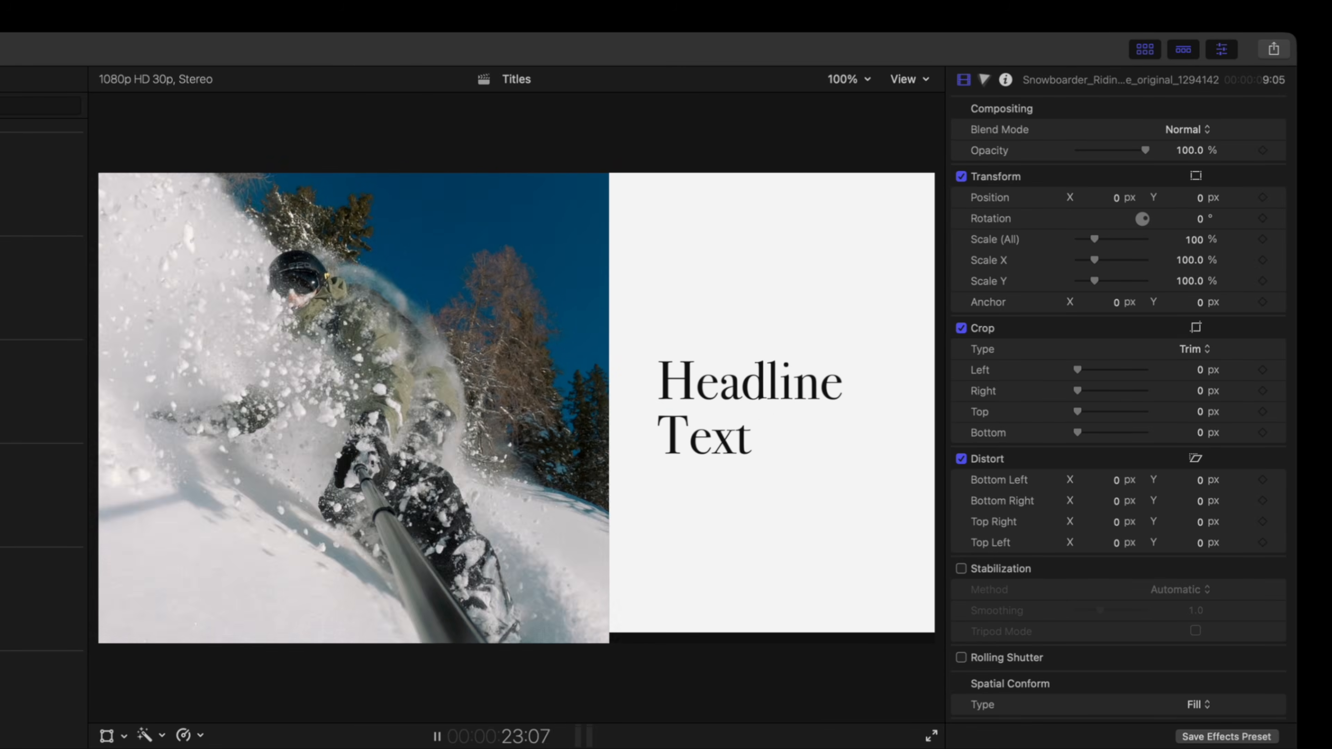
{"action": "key", "text": "space"}
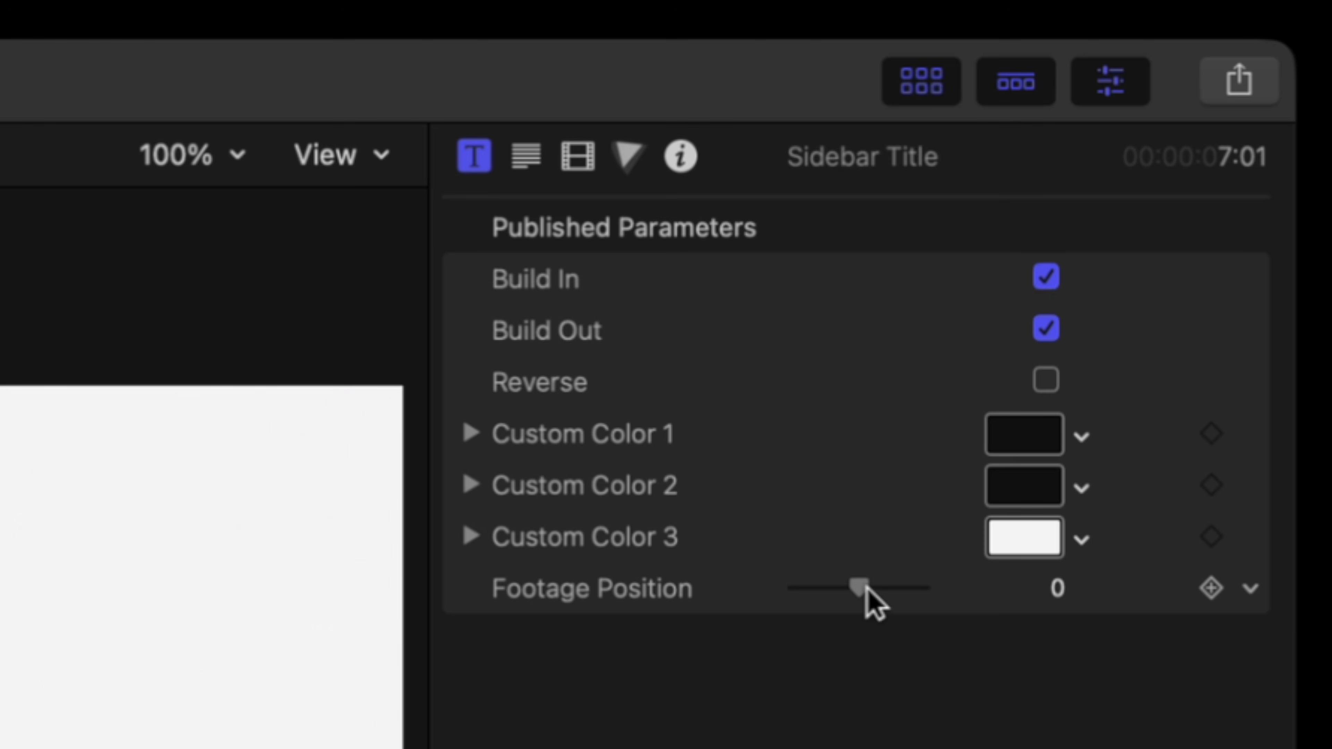
{"action": "left_click_drag", "start_coordinate": [865, 589], "coordinate": [895, 589]}
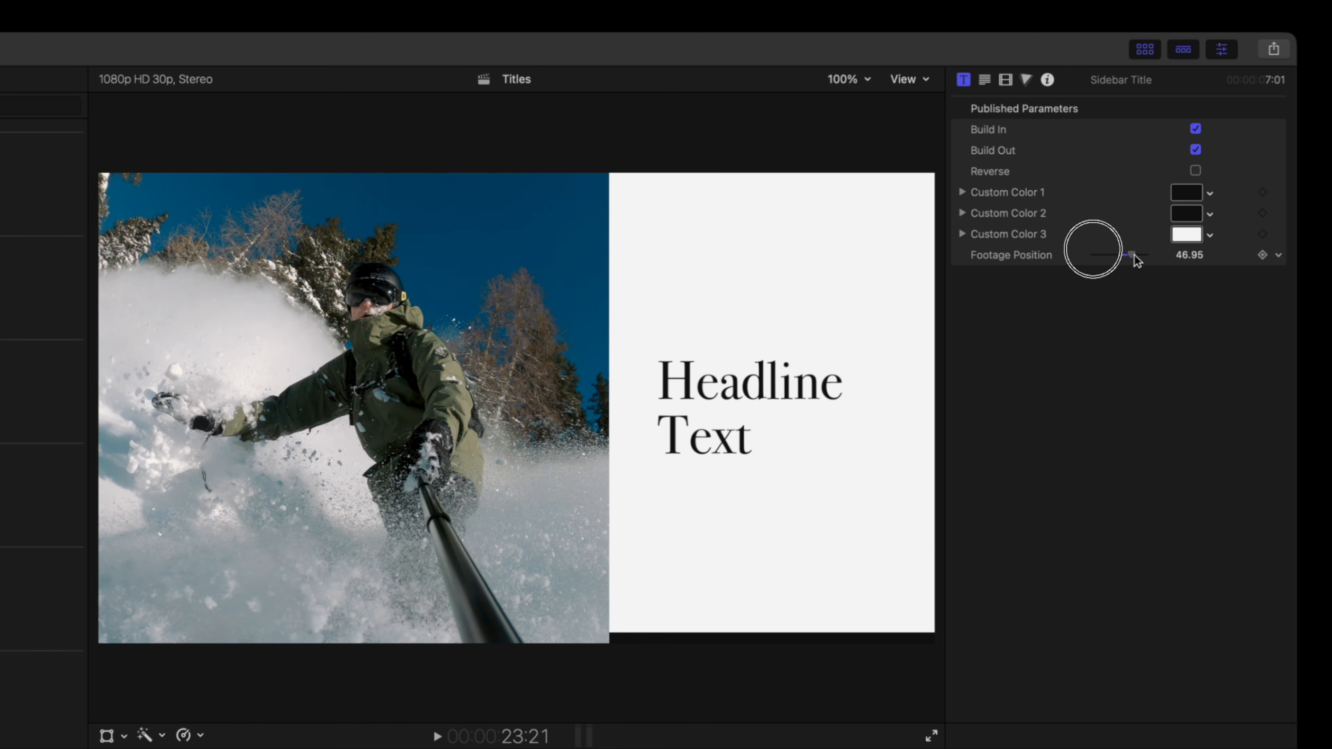
{"action": "mouse_move", "coordinate": [1134, 255]}
{"action": "left_mouse_down"}
{"action": "mouse_move", "coordinate": [1103, 257]}
{"action": "mouse_move", "coordinate": [1161, 256]}
{"action": "mouse_move", "coordinate": [1127, 257]}
{"action": "left_mouse_up"}
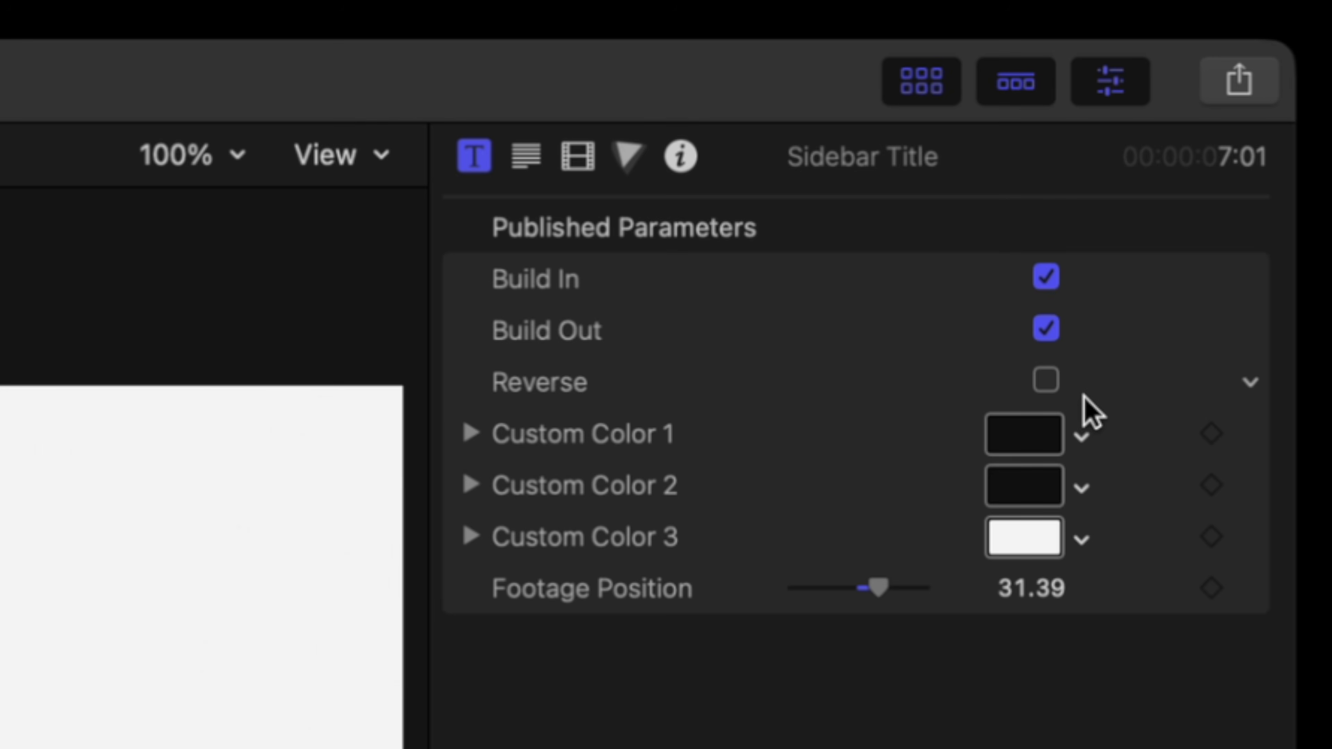
Reverse the Sidebar Title's layout, and set its Custom Color 2 to blue and Custom Color 1 to red.
{"action": "left_click", "coordinate": [1046, 379]}
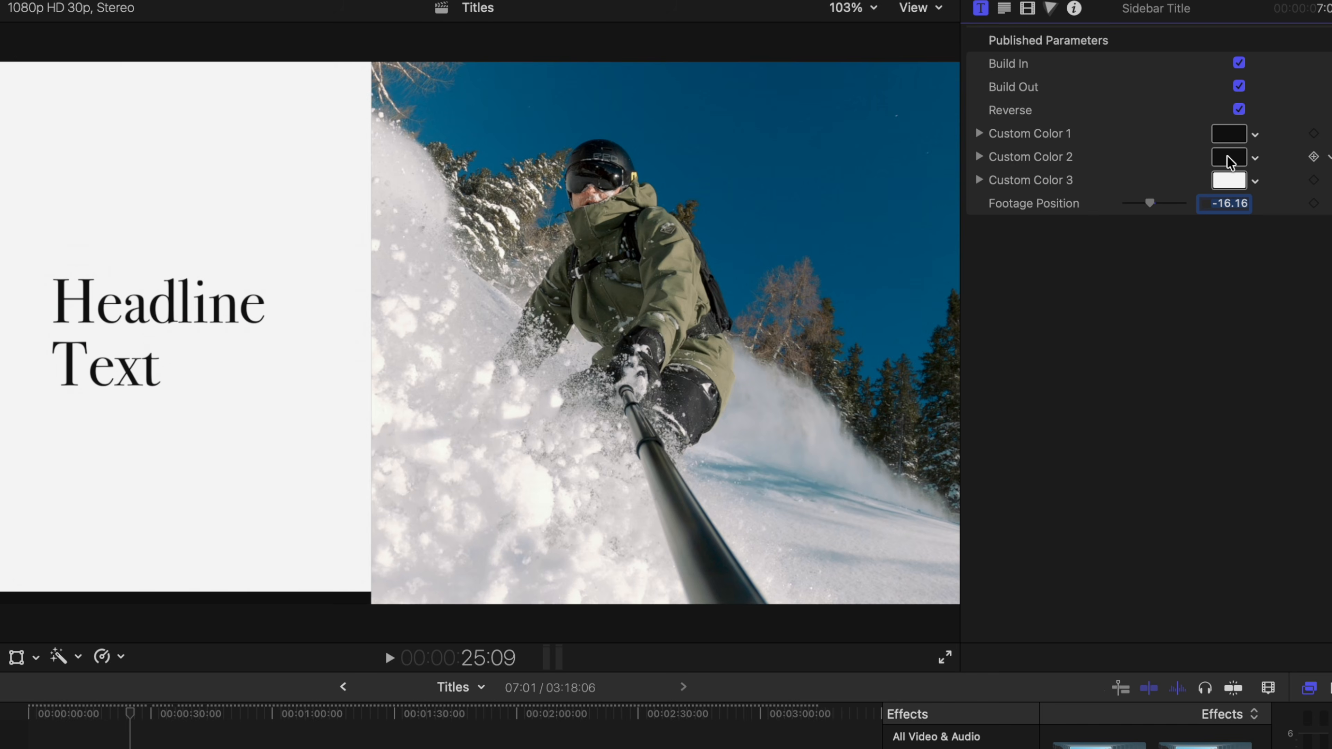
{"action": "left_click", "coordinate": [1227, 158]}
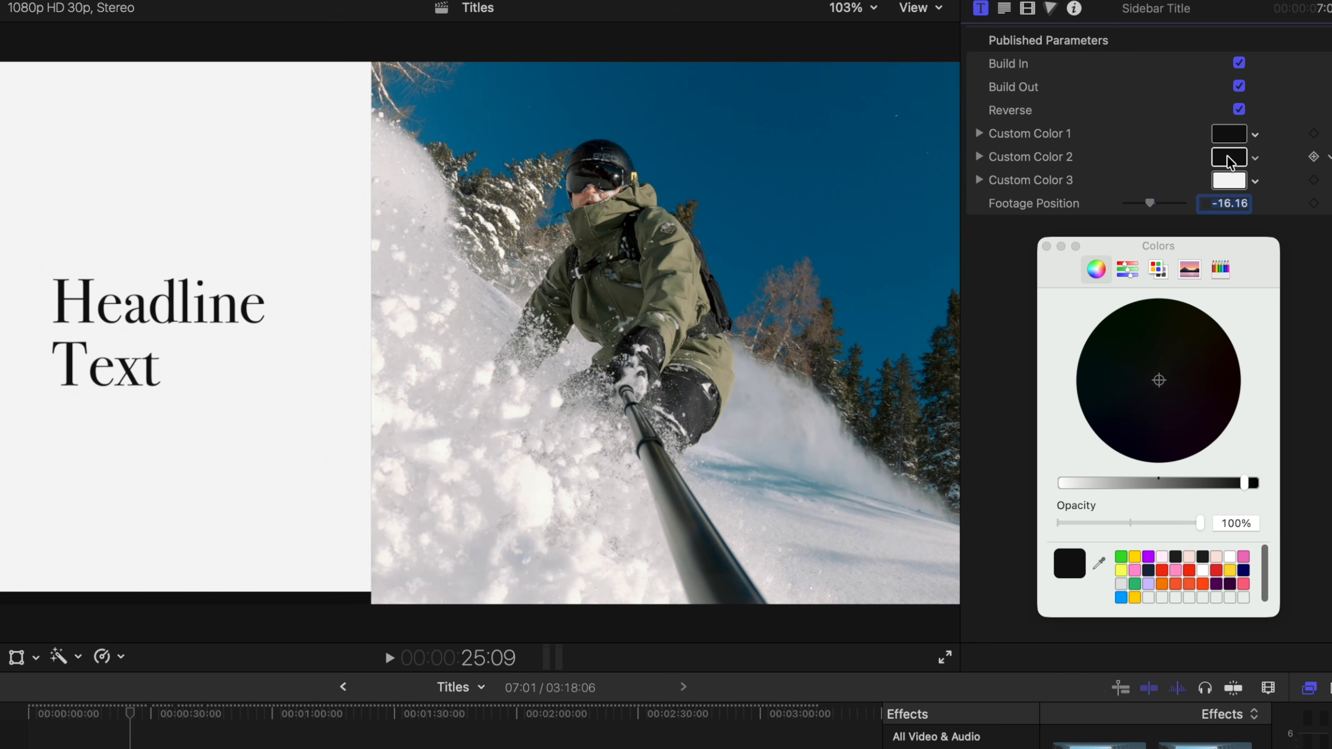
{"action": "left_click", "coordinate": [1120, 597]}
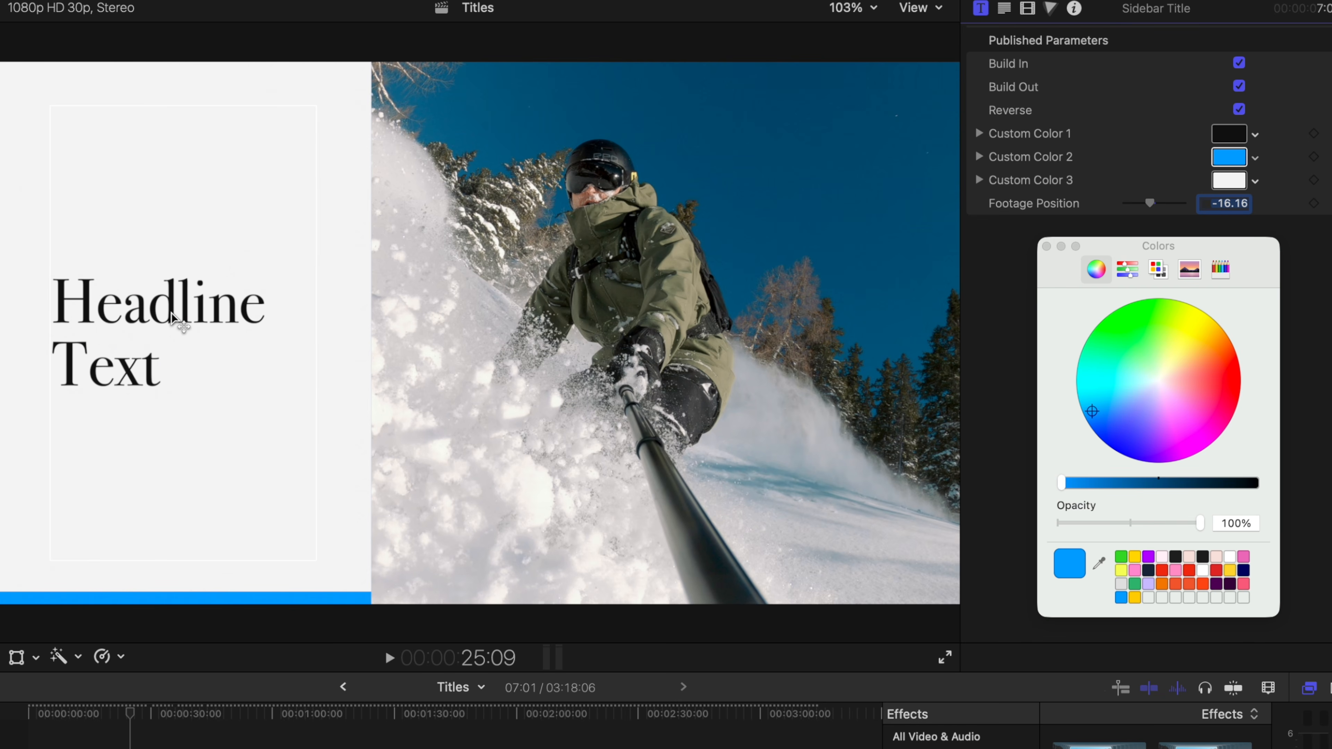
{"action": "left_click", "coordinate": [1227, 138]}
{"action": "left_click", "coordinate": [1161, 571]}
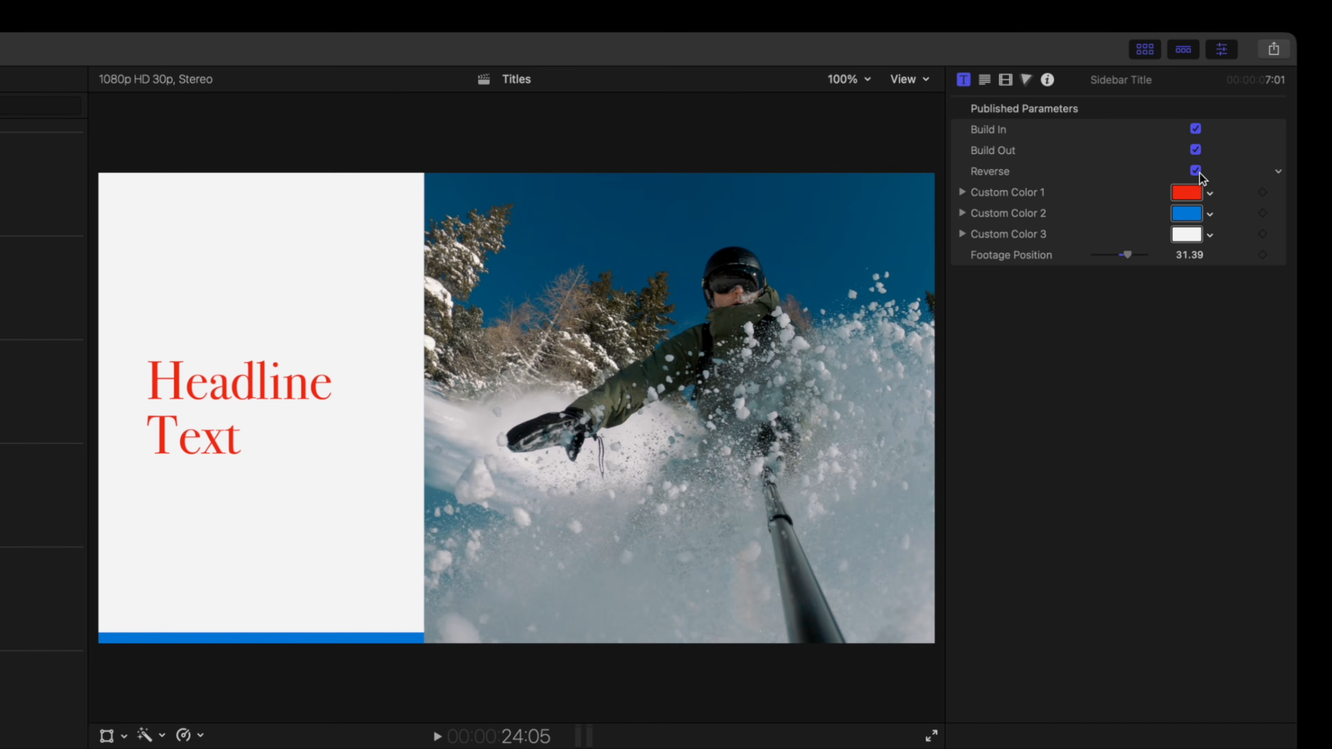
Toggle the Sidebar Title's Reverse option to compare both layouts, with Footage Position set to -16.16 for the reversed one.
{"action": "left_click", "coordinate": [1194, 171]}
{"action": "left_click", "coordinate": [1195, 171]}
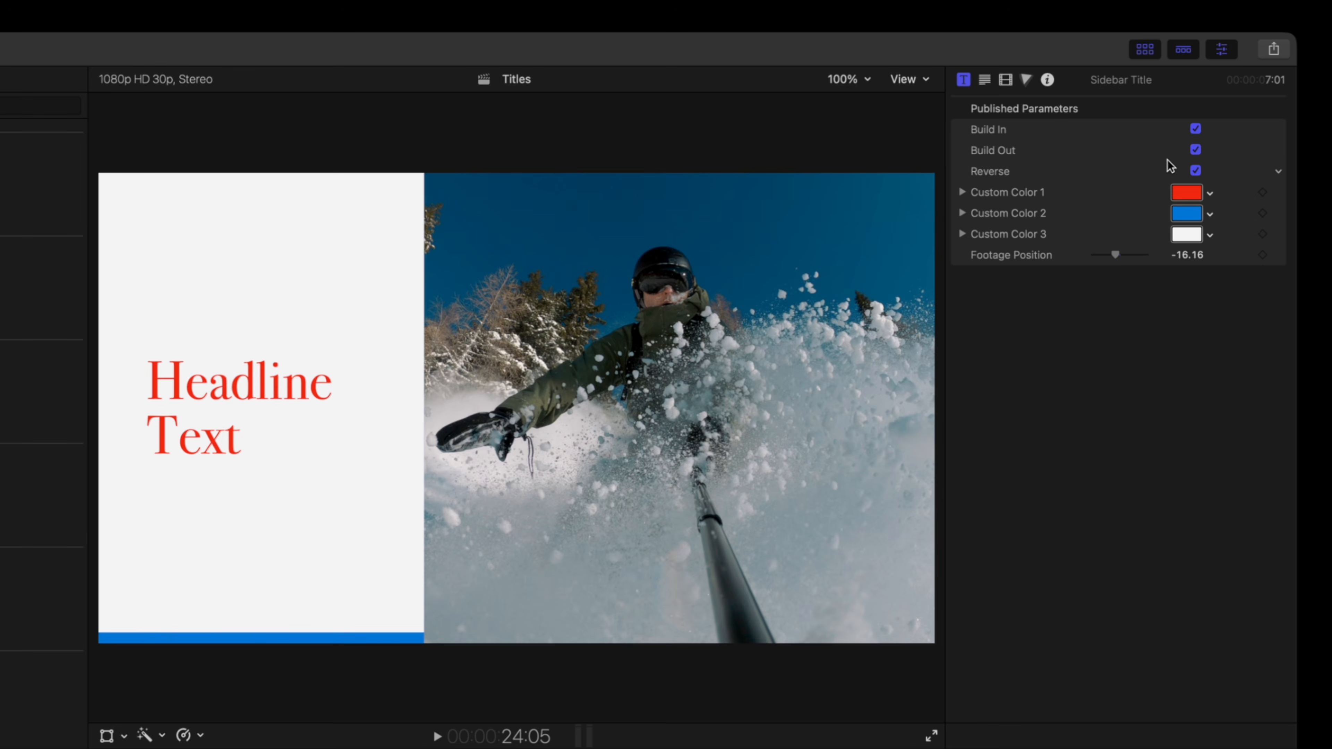
{"action": "left_click", "coordinate": [1194, 171]}
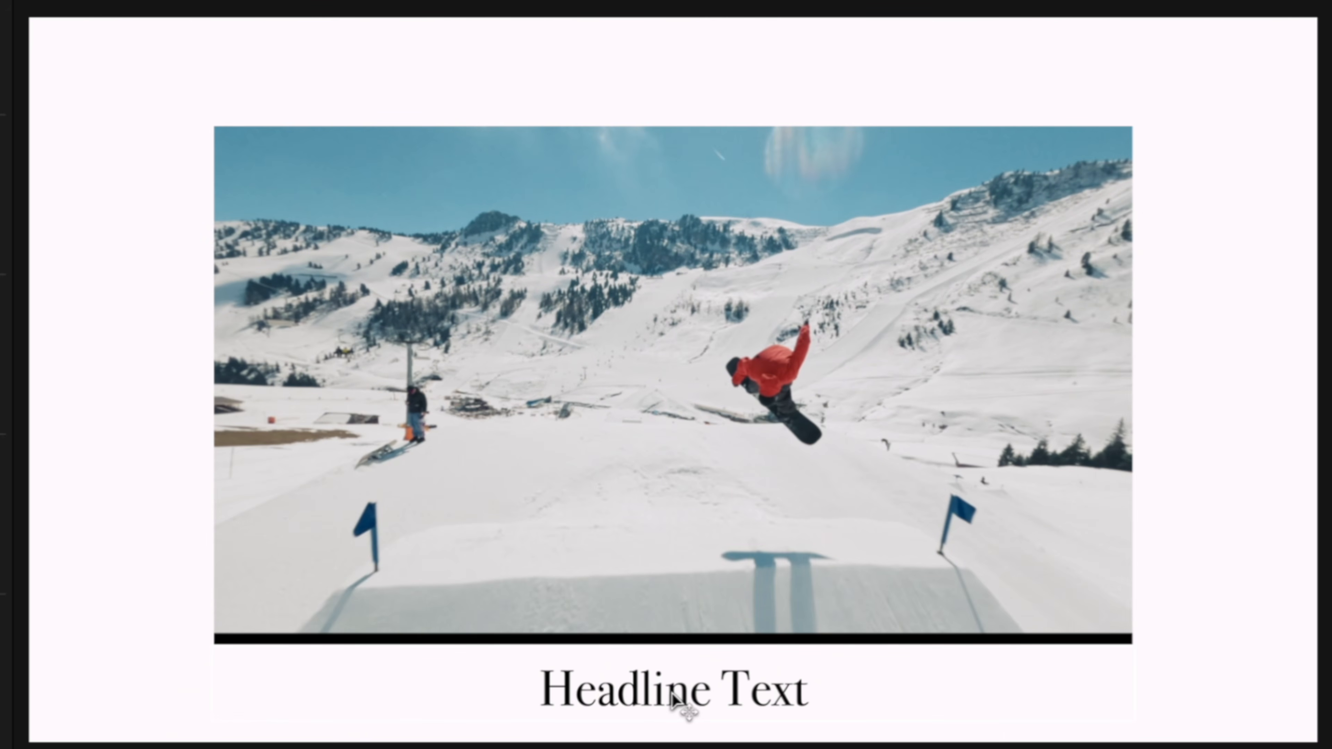
Move the Mortise title's headline text rightward below the picture, to X 939.05 px and Y 12.63 px.
{"action": "left_click_drag", "start_coordinate": [671, 692], "coordinate": [997, 695]}
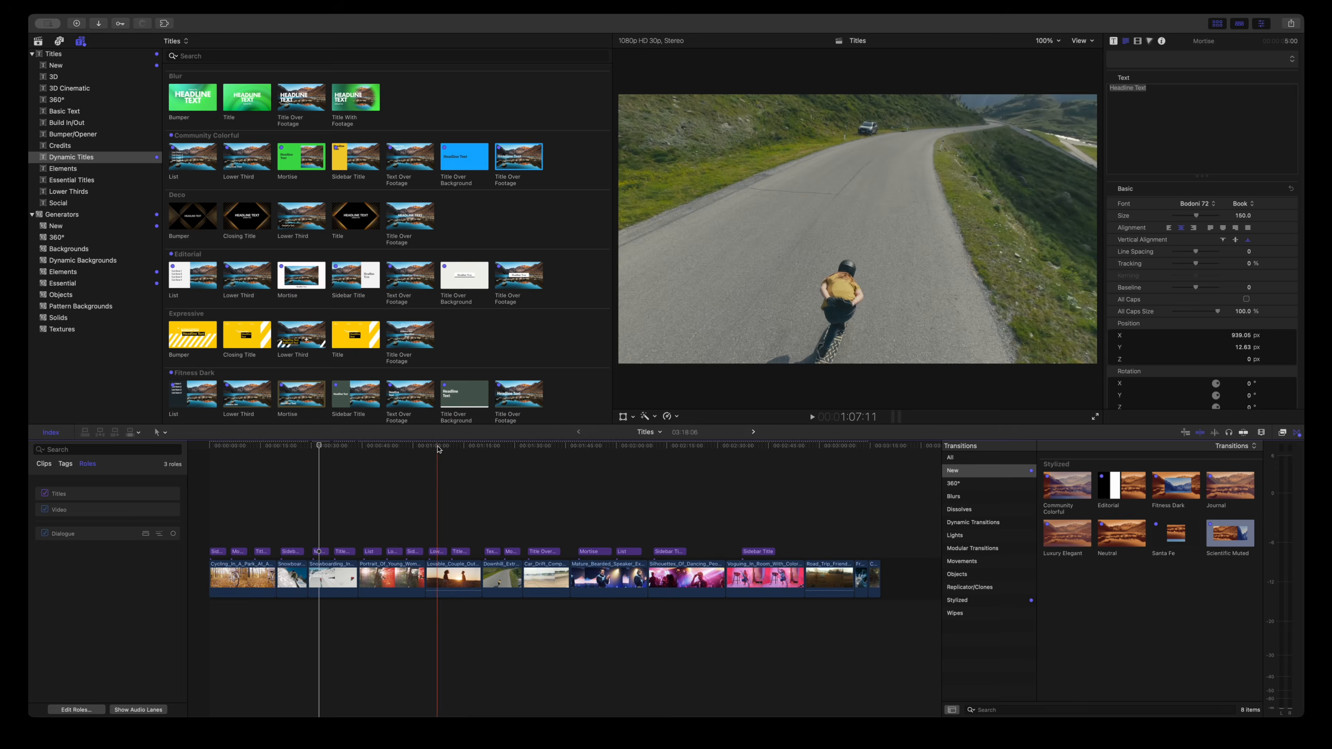
Play back the Title Over Background on the snowboarding clip and set its Background Opacity to 48.1%.
{"action": "left_click_drag", "start_coordinate": [346, 445], "coordinate": [331, 447]}
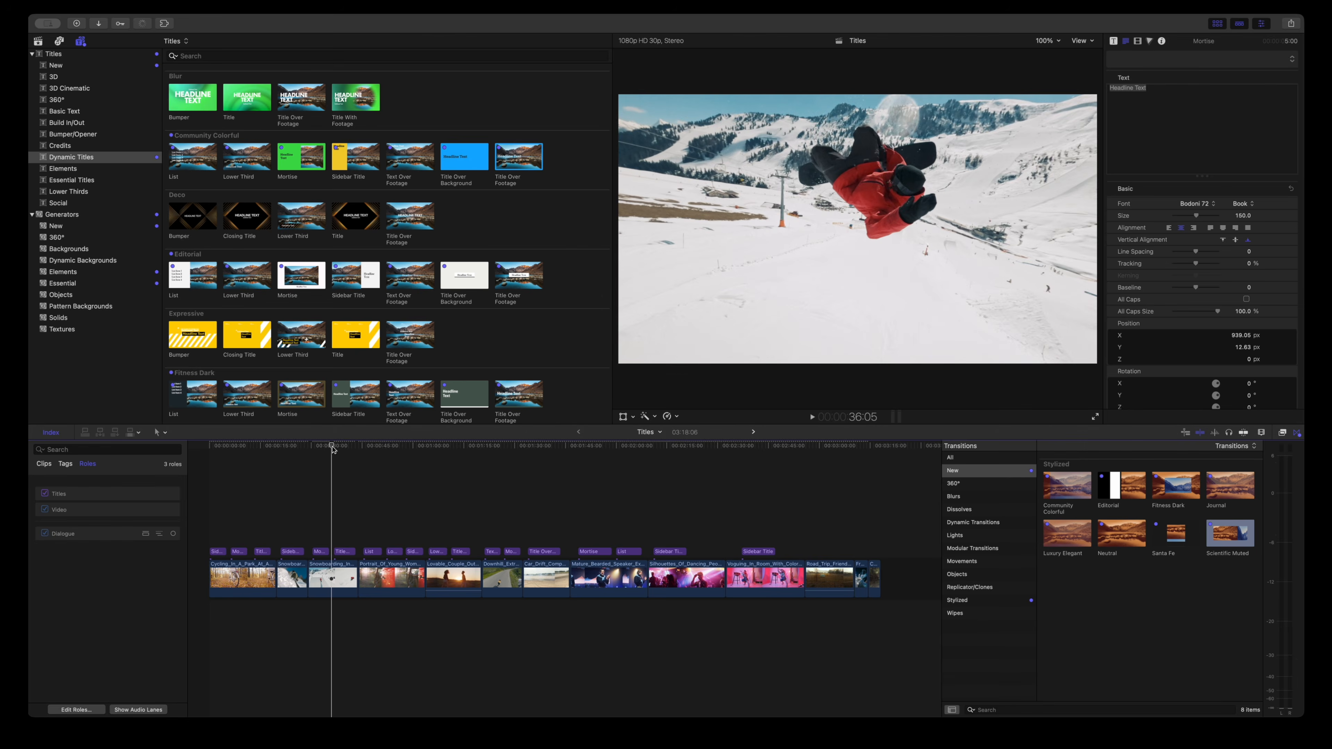
{"action": "key", "text": "space"}
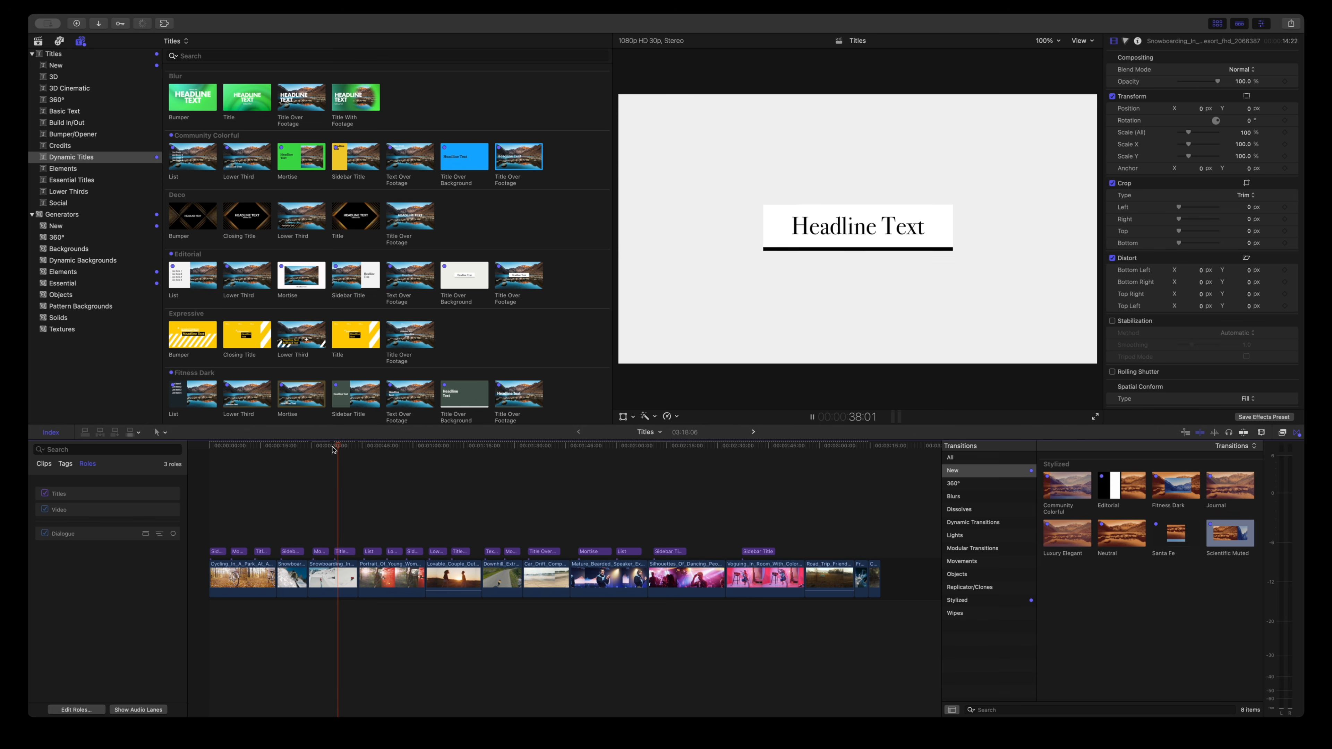
{"action": "key", "text": "space"}
{"action": "left_click", "coordinate": [343, 552]}
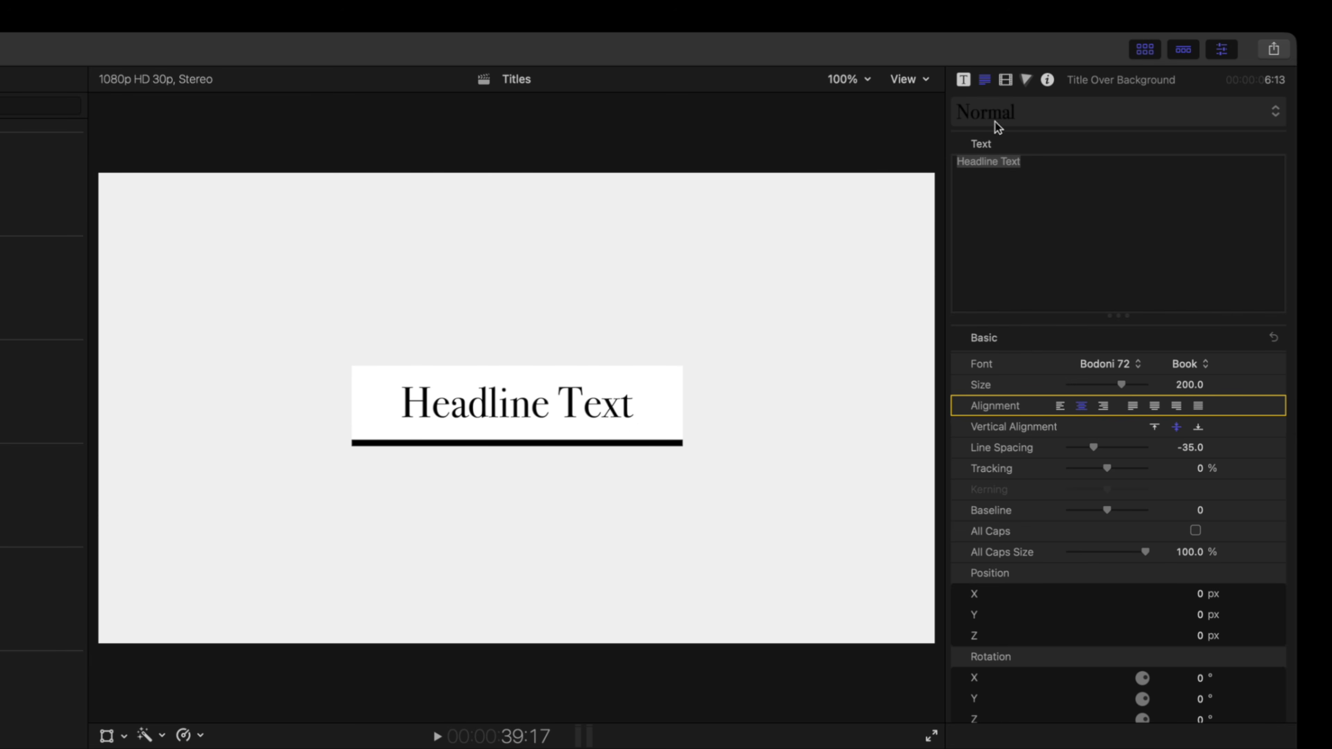
{"action": "left_click", "coordinate": [962, 80]}
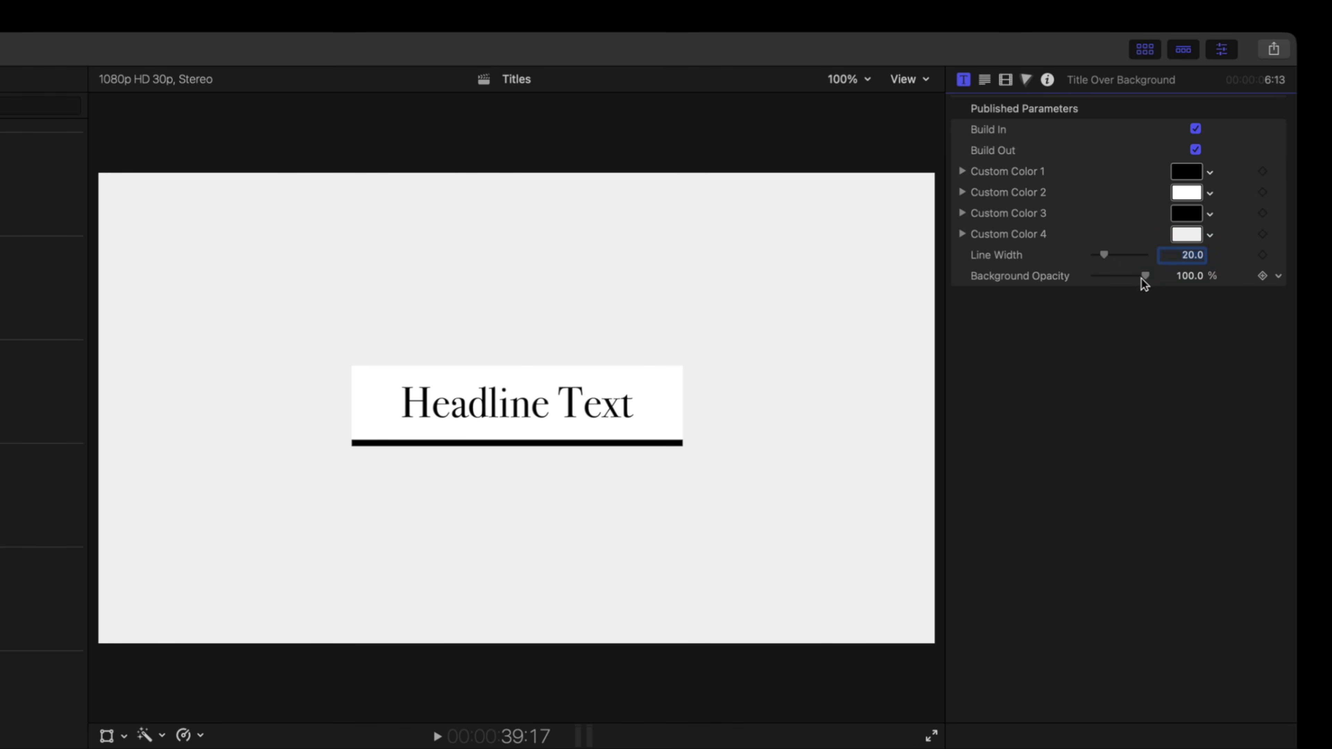
{"action": "mouse_move", "coordinate": [1145, 276]}
{"action": "left_mouse_down"}
{"action": "mouse_move", "coordinate": [1106, 278]}
{"action": "mouse_move", "coordinate": [1118, 277]}
{"action": "left_mouse_up"}
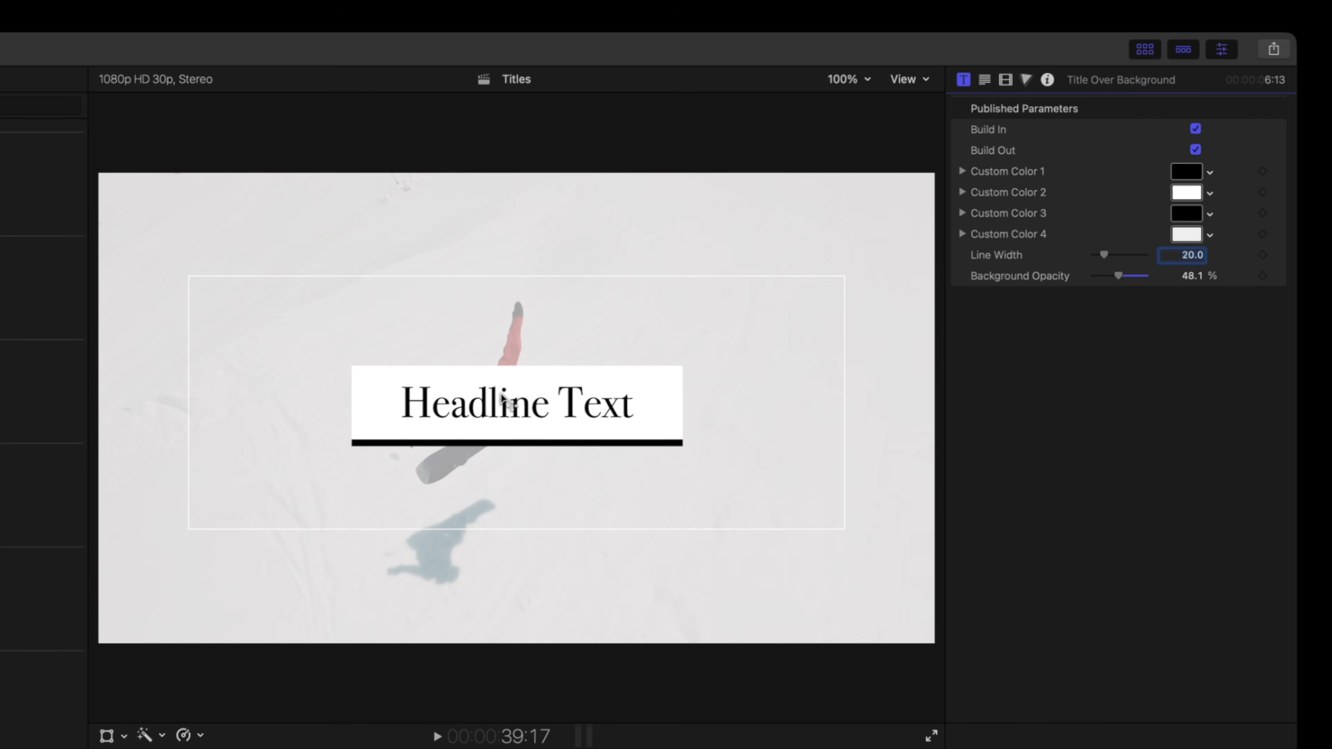
Move the Title Over Background headline to X 735.81 px, Y -587.23 px and enlarge its text size to about 217.
{"action": "left_click_drag", "start_coordinate": [527, 411], "coordinate": [684, 547]}
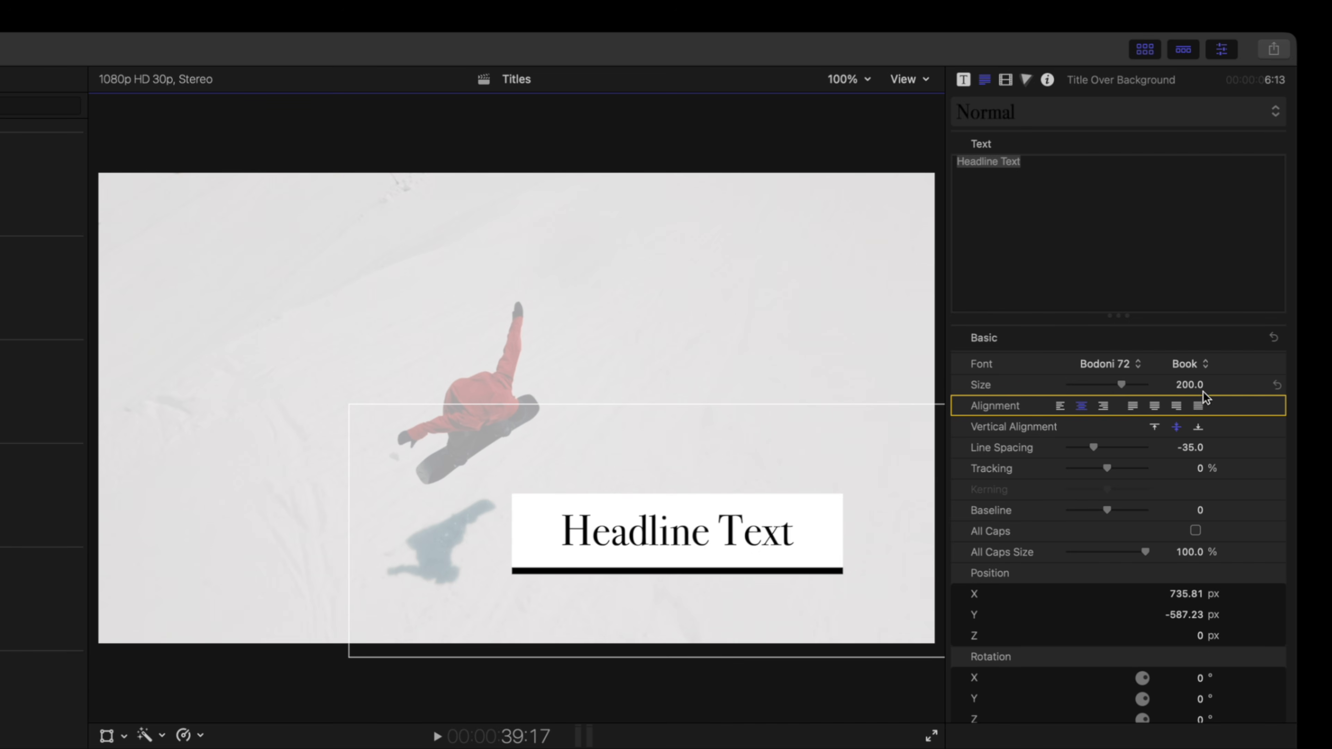
{"action": "mouse_move", "coordinate": [1121, 384]}
{"action": "left_mouse_down"}
{"action": "mouse_move", "coordinate": [1145, 384]}
{"action": "mouse_move", "coordinate": [1106, 385]}
{"action": "mouse_move", "coordinate": [1126, 385]}
{"action": "left_mouse_up"}
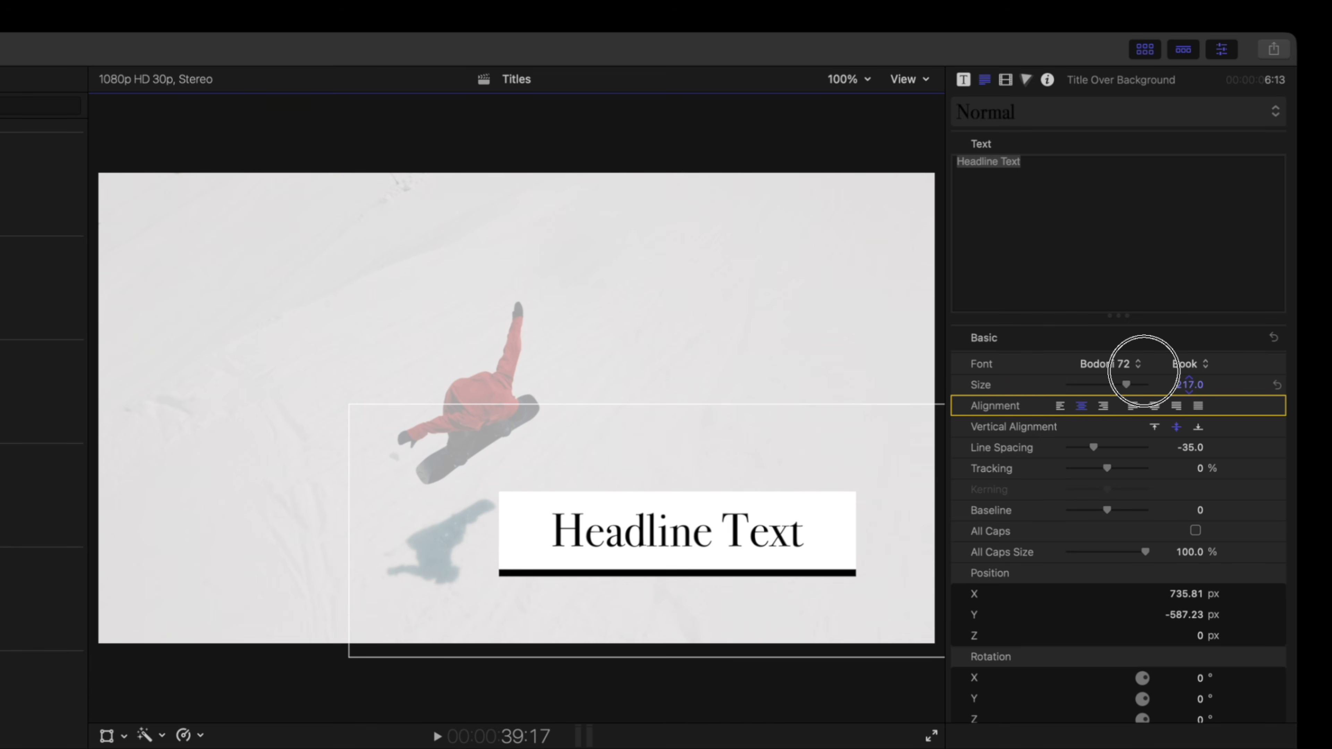
Try other fonts for the Title Over Background headline and set it to Comic Script.
{"action": "left_click", "coordinate": [1101, 362]}
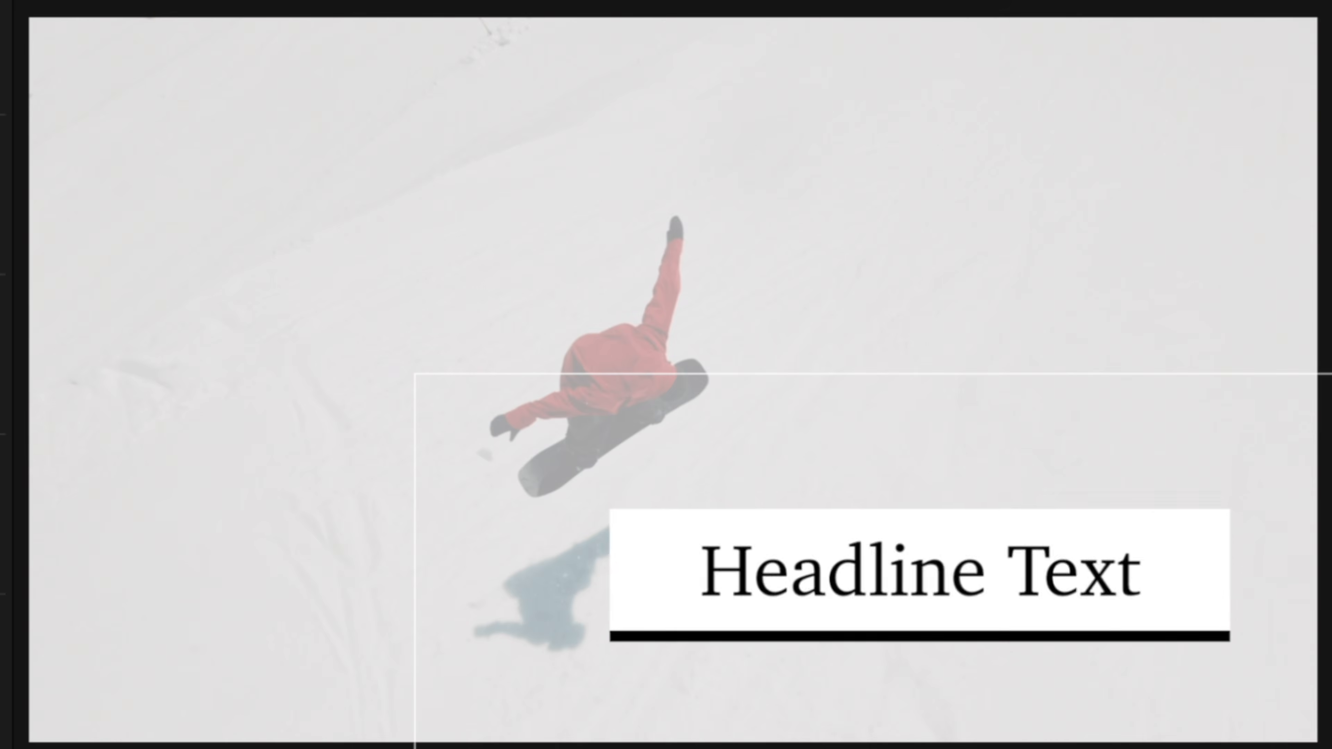
{"action": "left_click", "coordinate": [1091, 705]}
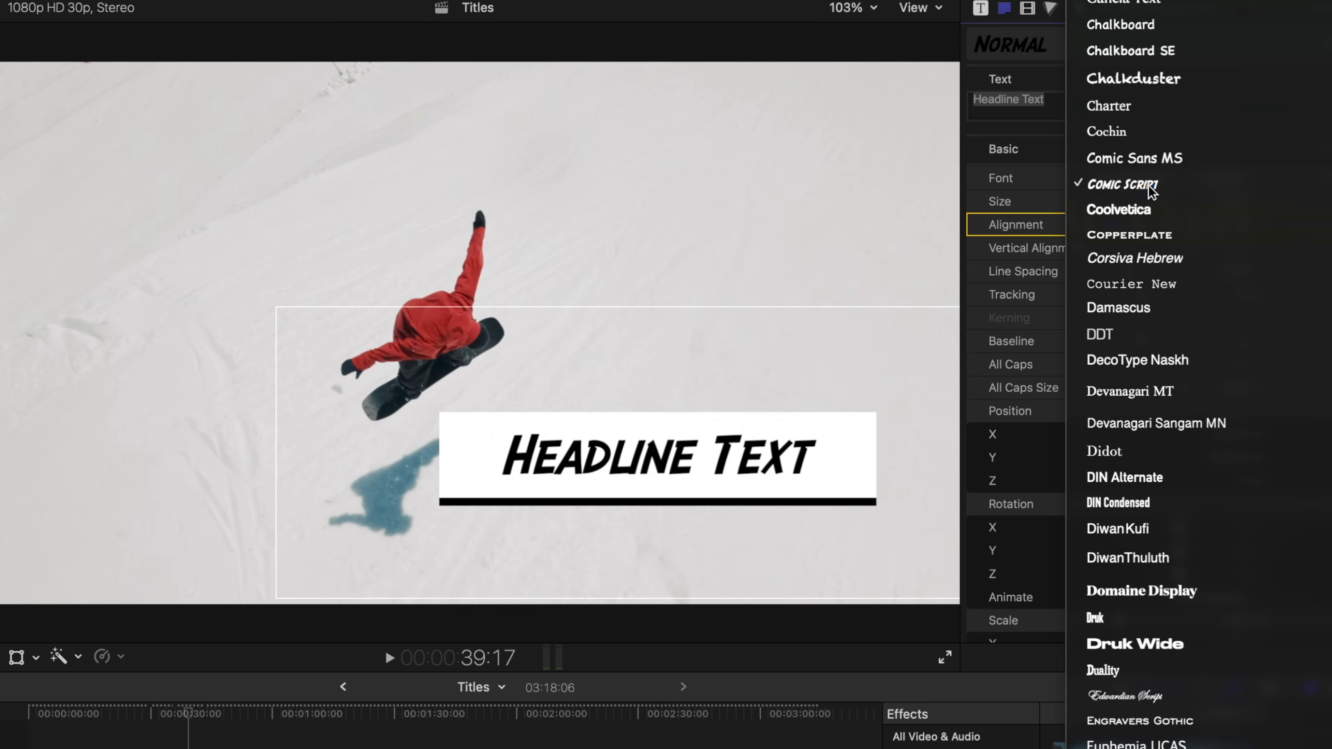
{"action": "left_click", "coordinate": [1148, 187]}
Set the Title Over Background's Custom Color 3 to red and its Line Width to 40.51.
{"action": "left_click", "coordinate": [980, 8]}
{"action": "left_click", "coordinate": [1228, 159]}
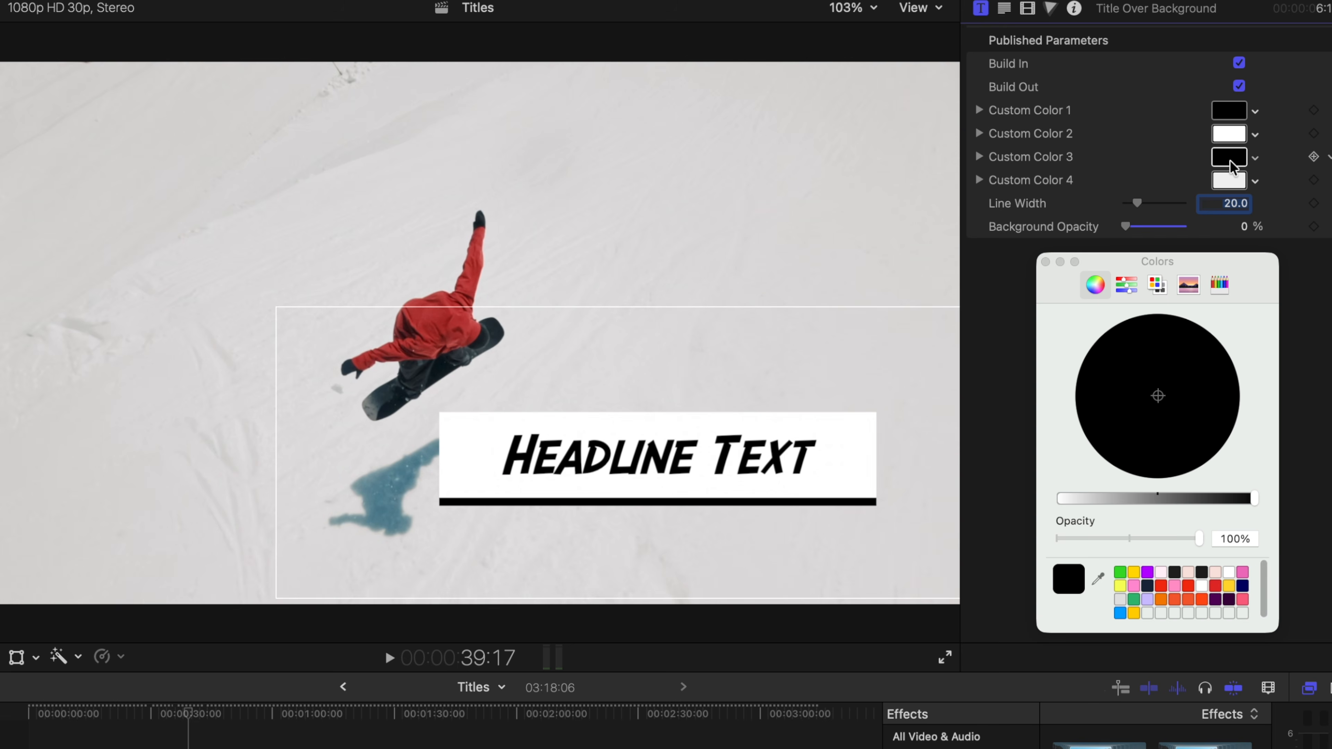
{"action": "left_click", "coordinate": [1160, 586]}
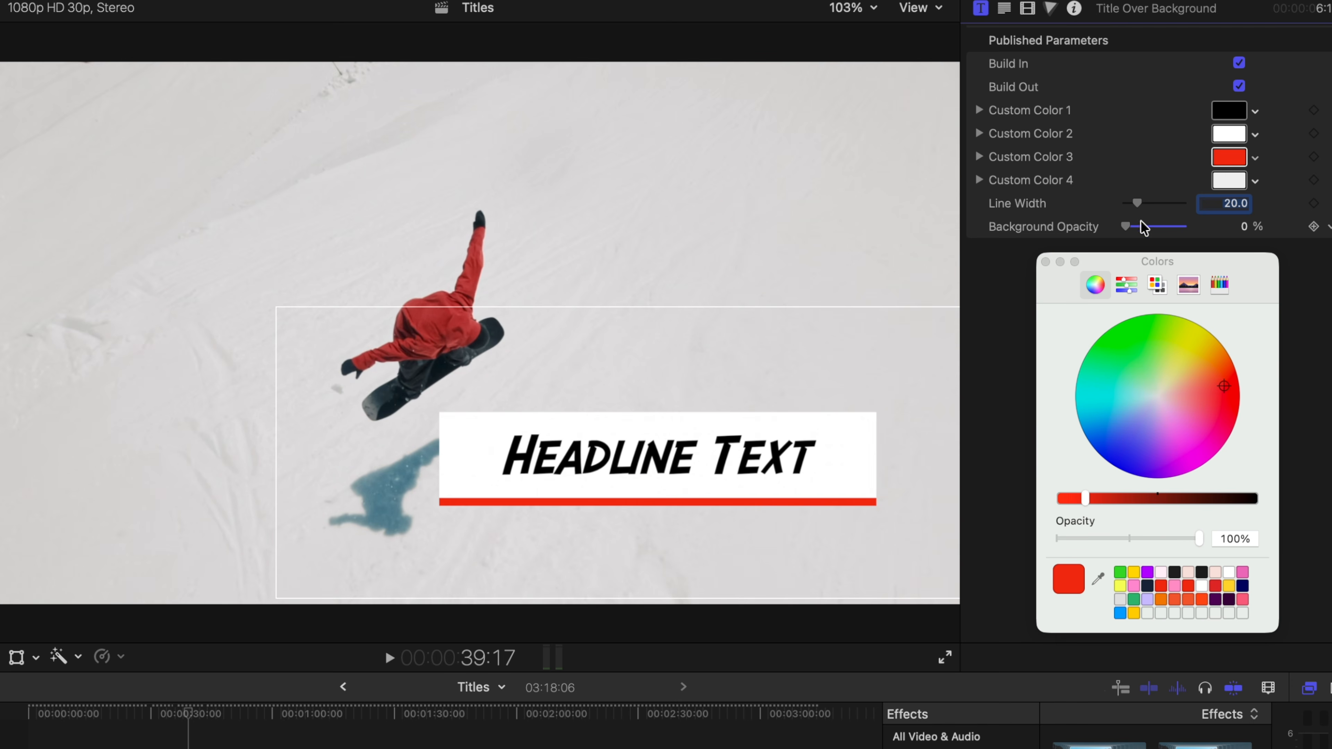
{"action": "left_click_drag", "start_coordinate": [1144, 205], "coordinate": [1156, 209]}
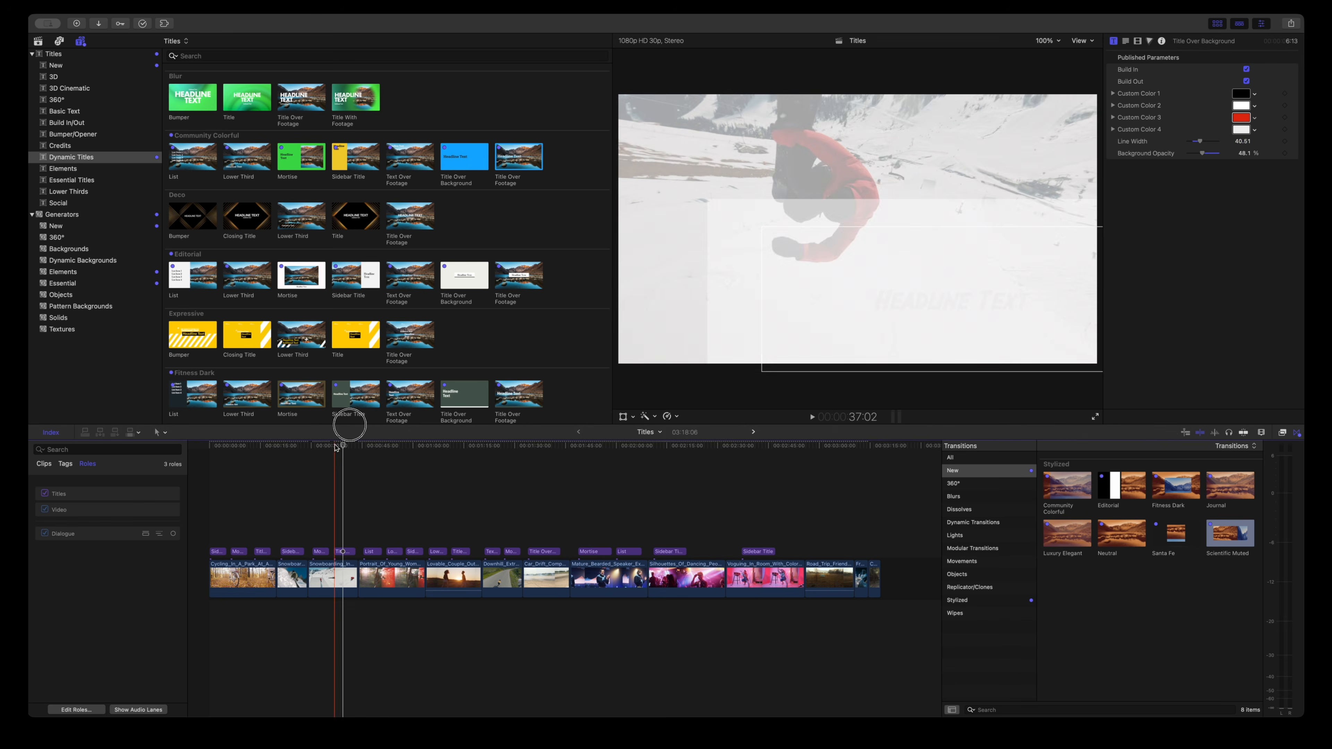
Play back the Title Over Background and reposition its headline to about X 701 px, Y -502 px.
{"action": "left_click_drag", "start_coordinate": [347, 445], "coordinate": [335, 446]}
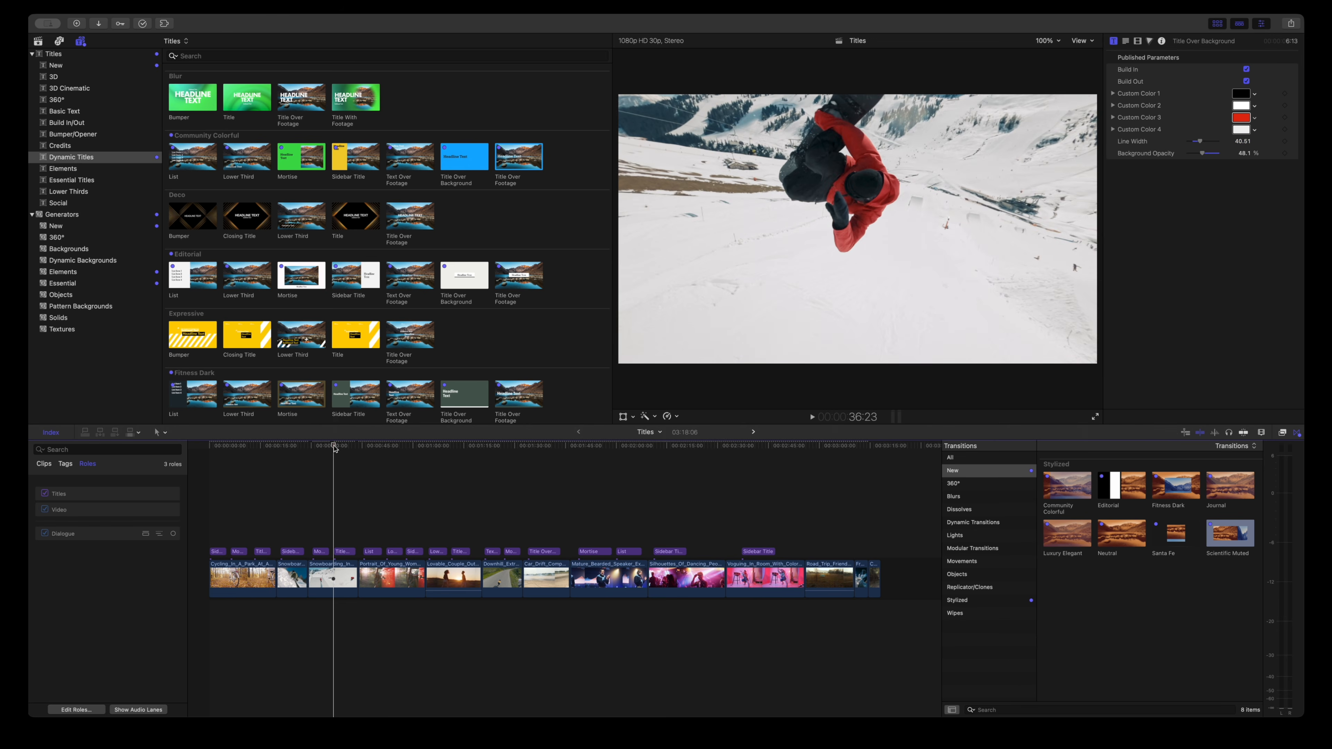
{"action": "key", "text": "space"}
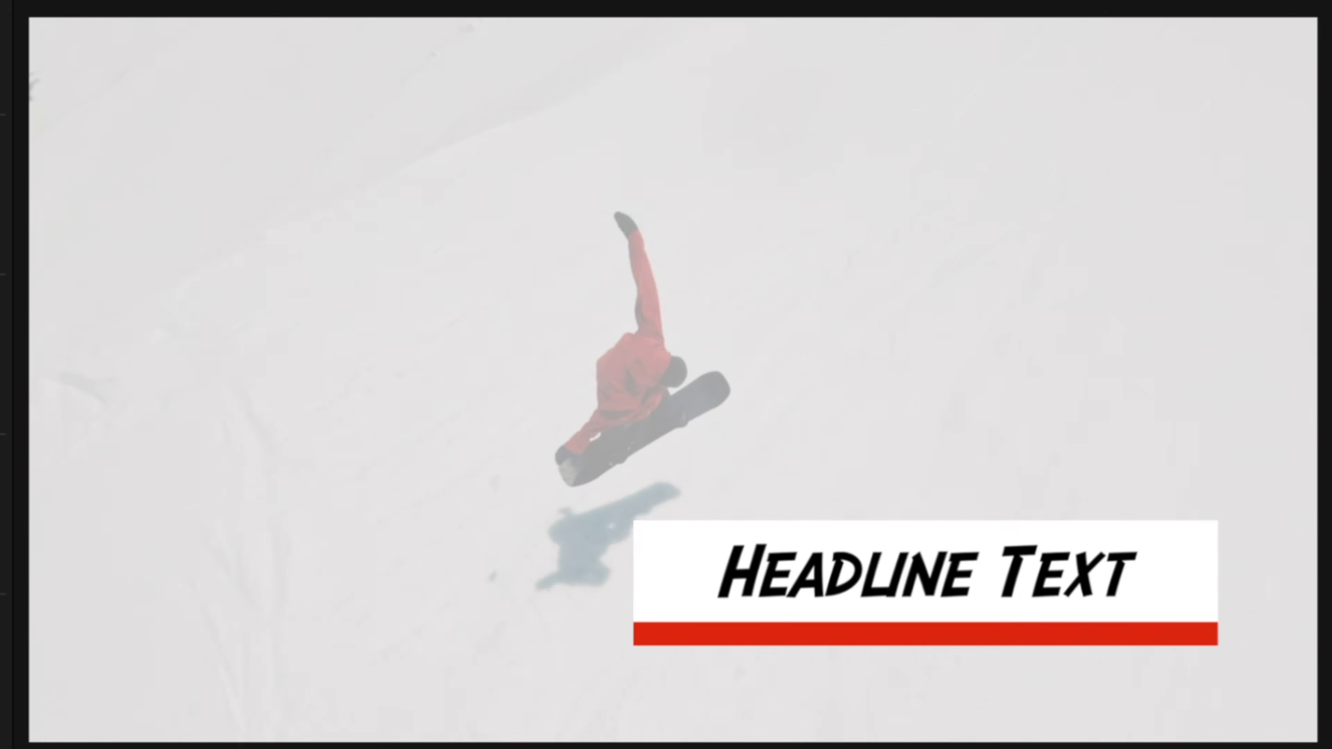
{"action": "left_click_drag", "start_coordinate": [776, 687], "coordinate": [553, 260]}
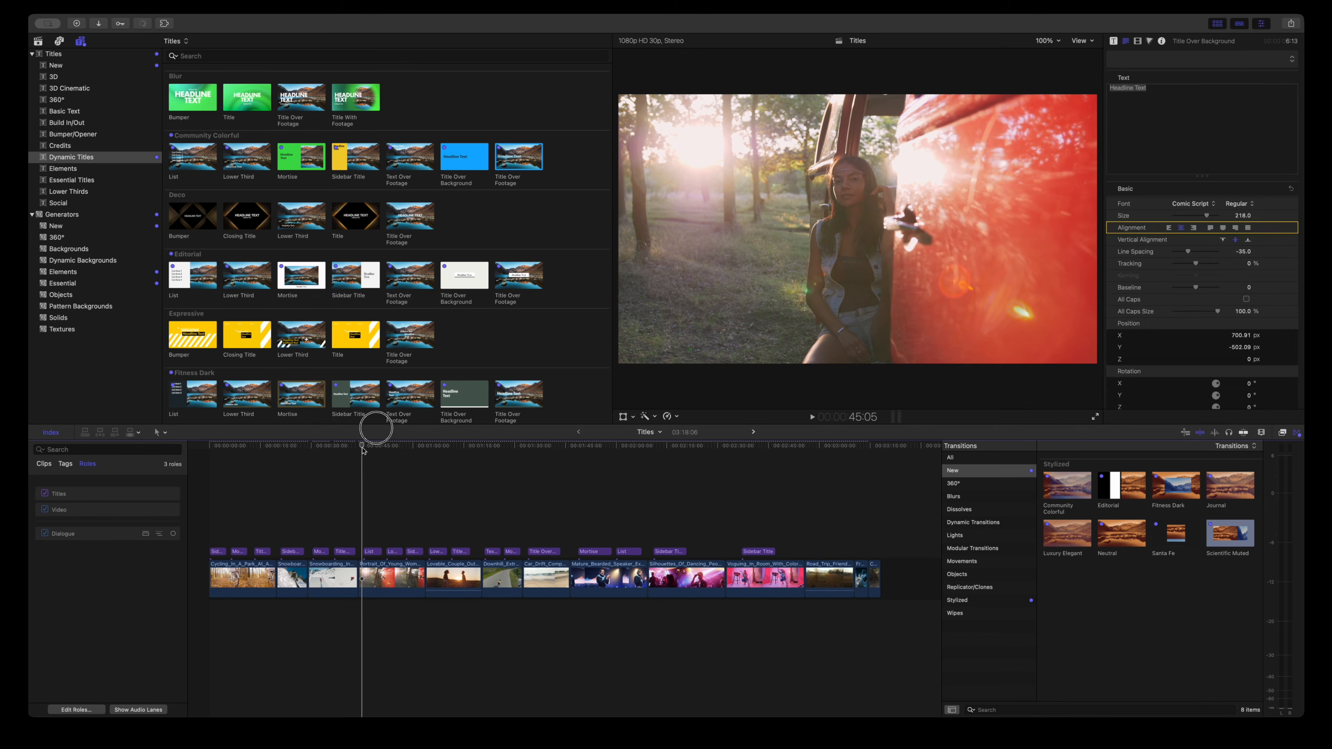
Set the Lower Third's Custom Color 2 to the red sampled from the van door in the clip.
{"action": "left_click_drag", "start_coordinate": [372, 447], "coordinate": [391, 451]}
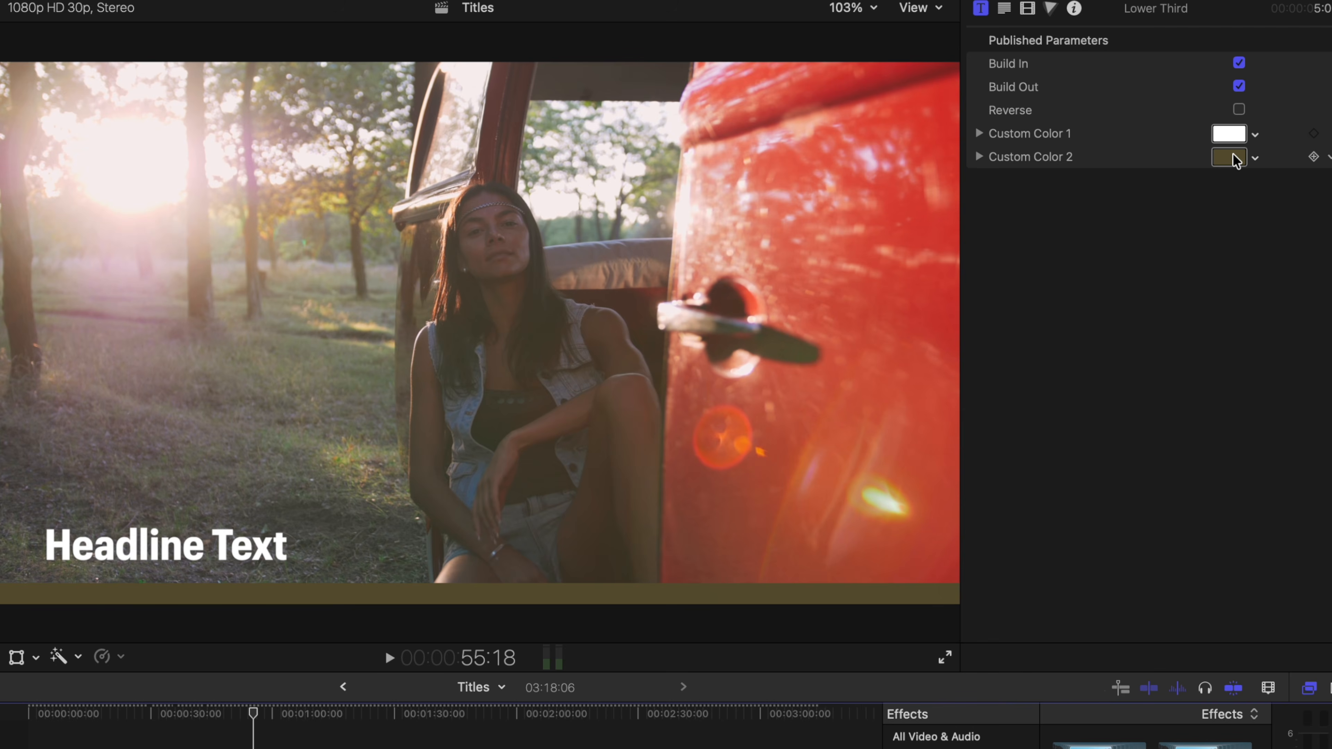
{"action": "left_click", "coordinate": [1230, 157]}
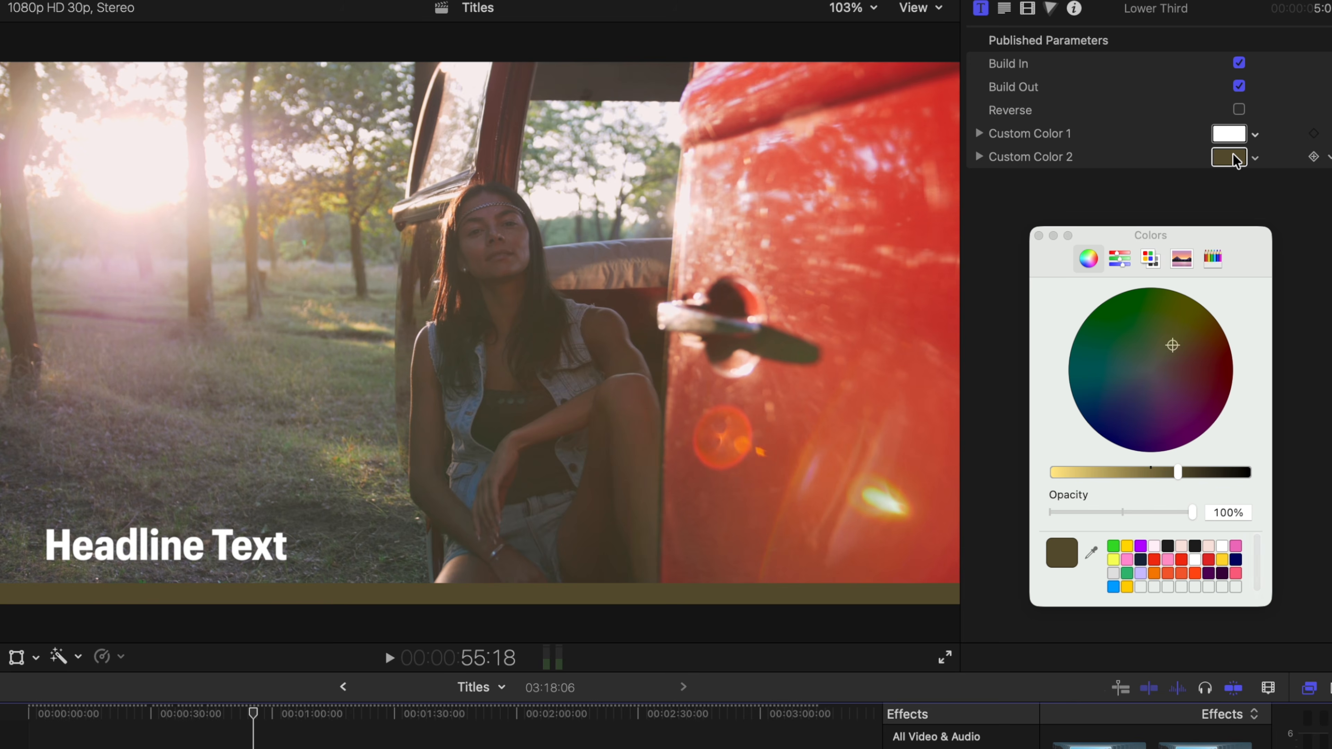
{"action": "left_click", "coordinate": [1092, 552]}
{"action": "left_click", "coordinate": [929, 301]}
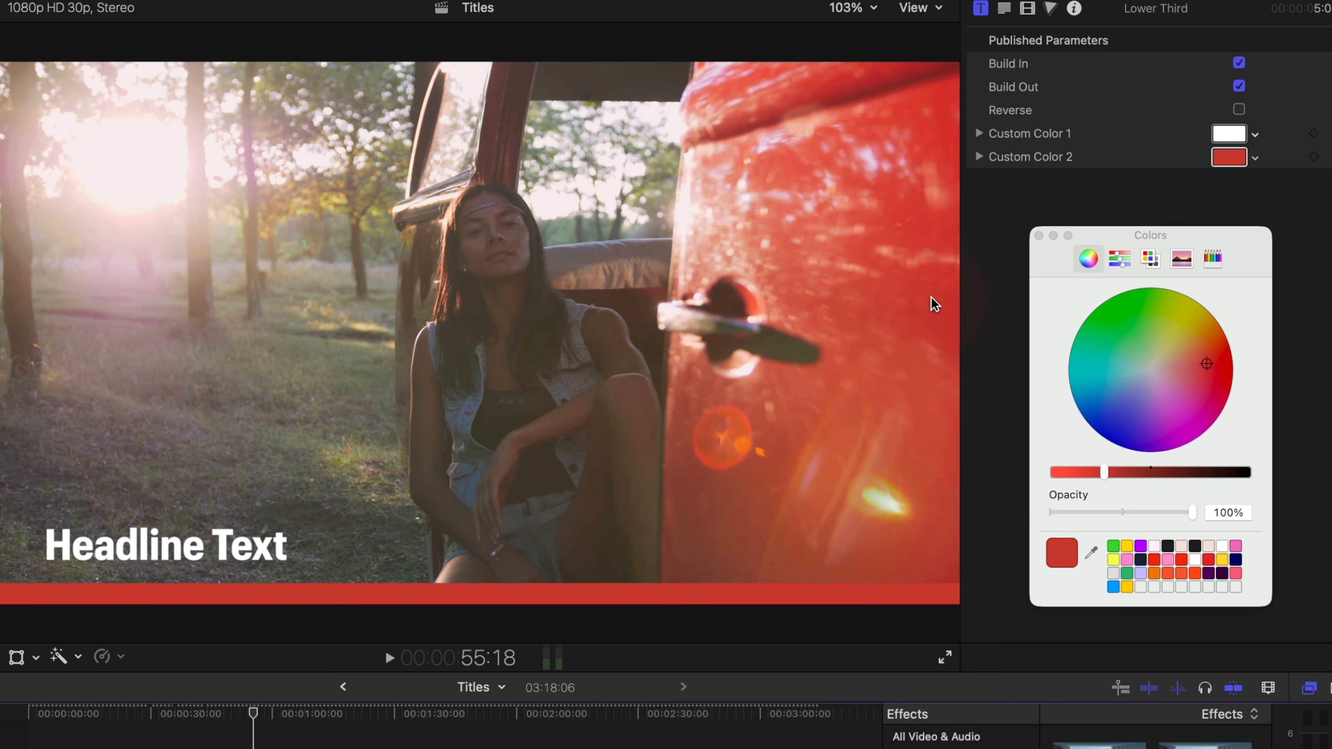
{"action": "left_click", "coordinate": [1039, 236]}
Turn on Reverse for the Lower Third and play back its animation over the van clip.
{"action": "key", "text": "space"}
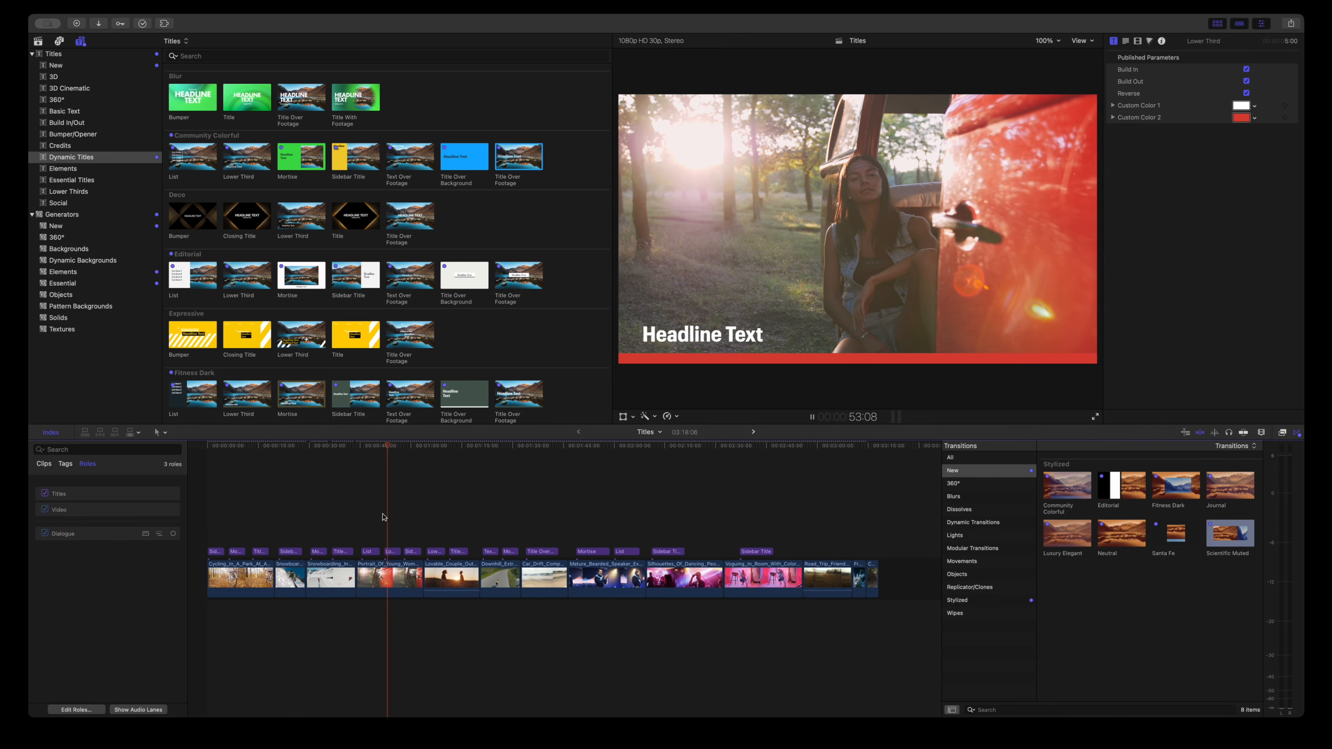
{"action": "key", "text": "space"}
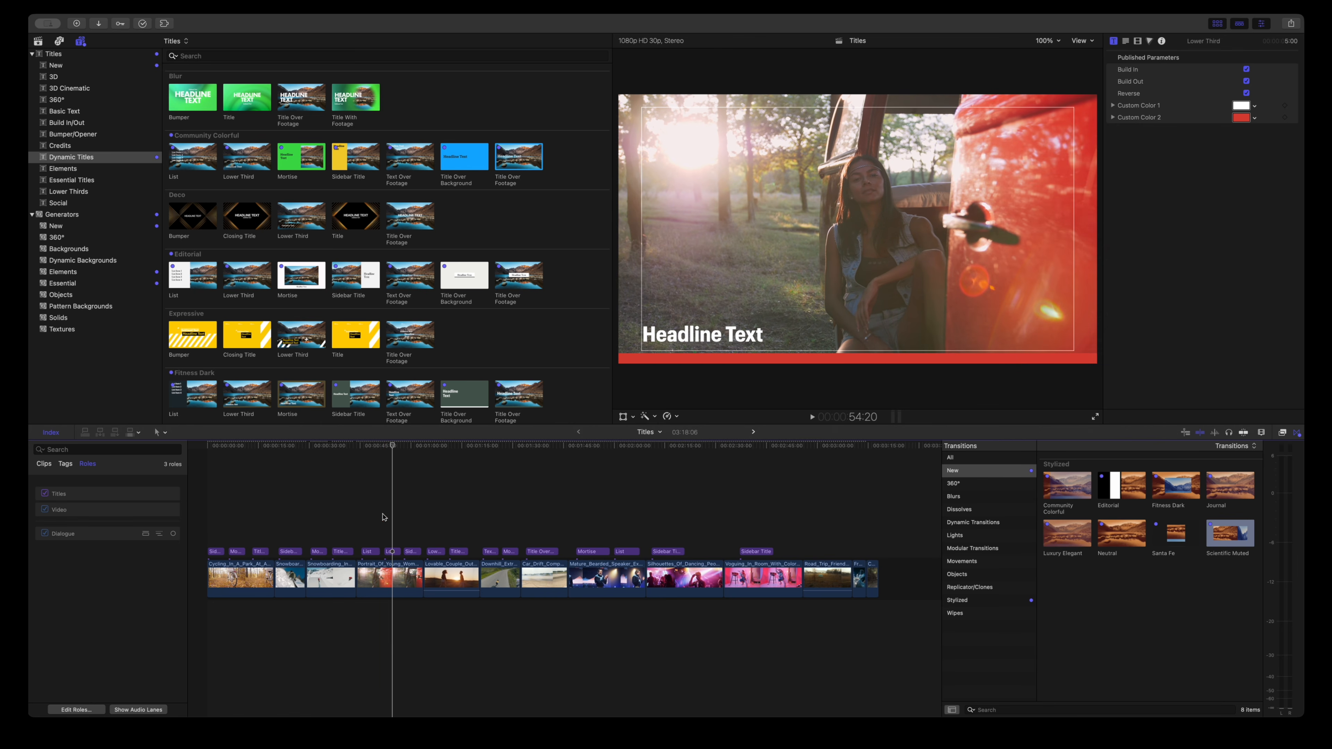
Set the Bar Scale of the Lower Third over the sunset couple clip to 368.52% and play back its animation.
{"action": "left_click", "coordinate": [431, 446]}
{"action": "key", "text": "space"}
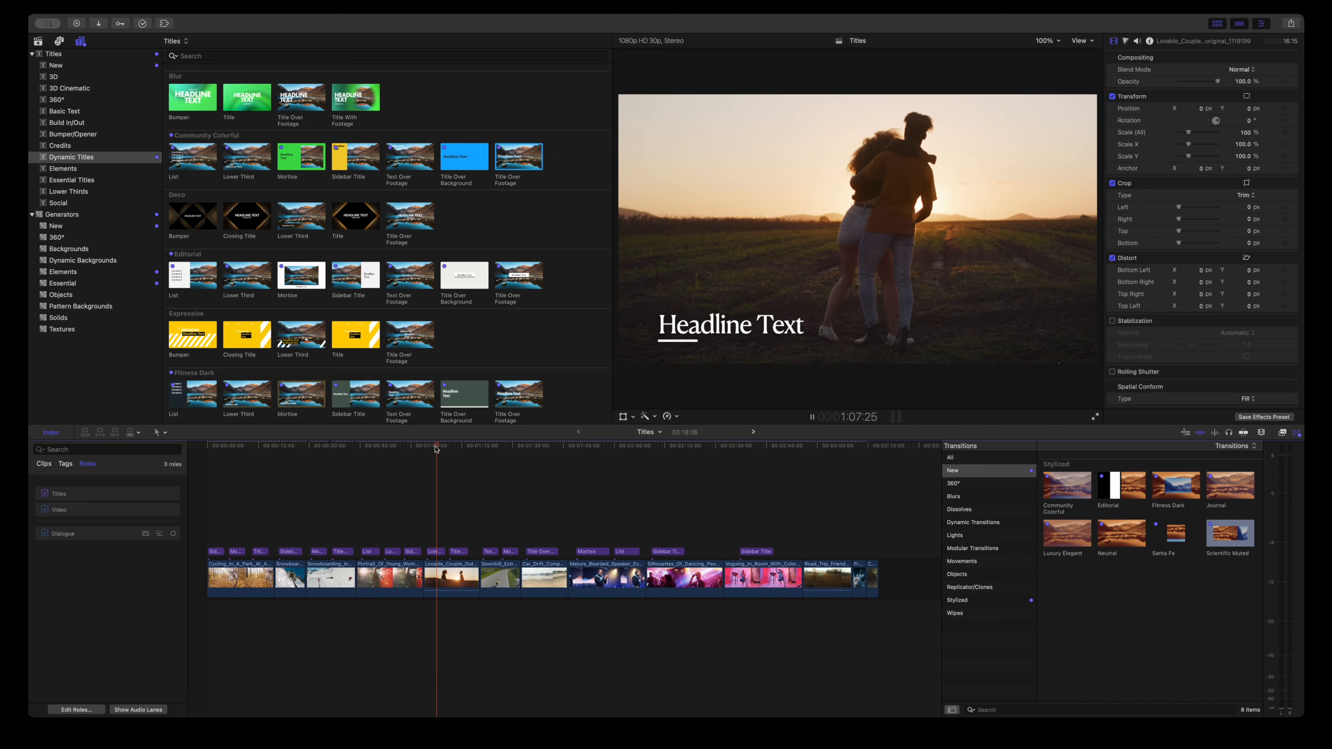
{"action": "left_click_drag", "start_coordinate": [436, 449], "coordinate": [425, 450]}
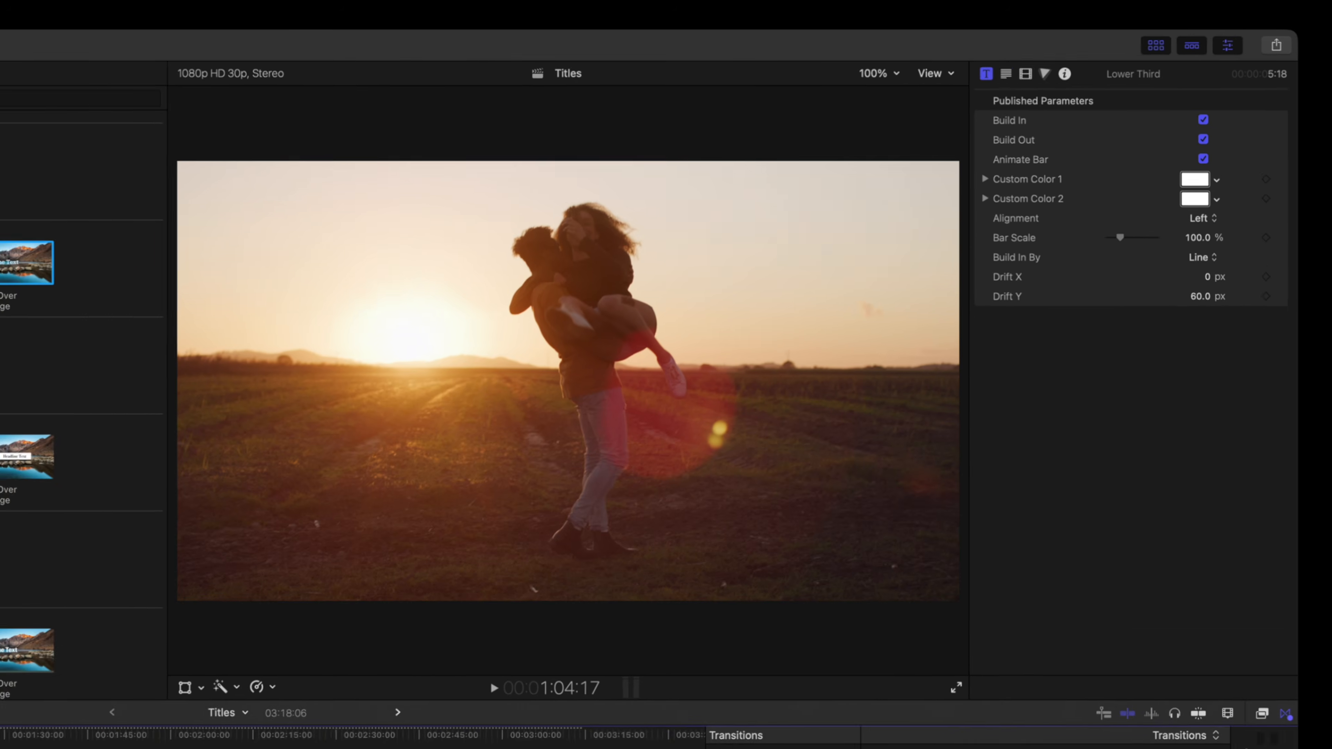
{"action": "key", "text": "space"}
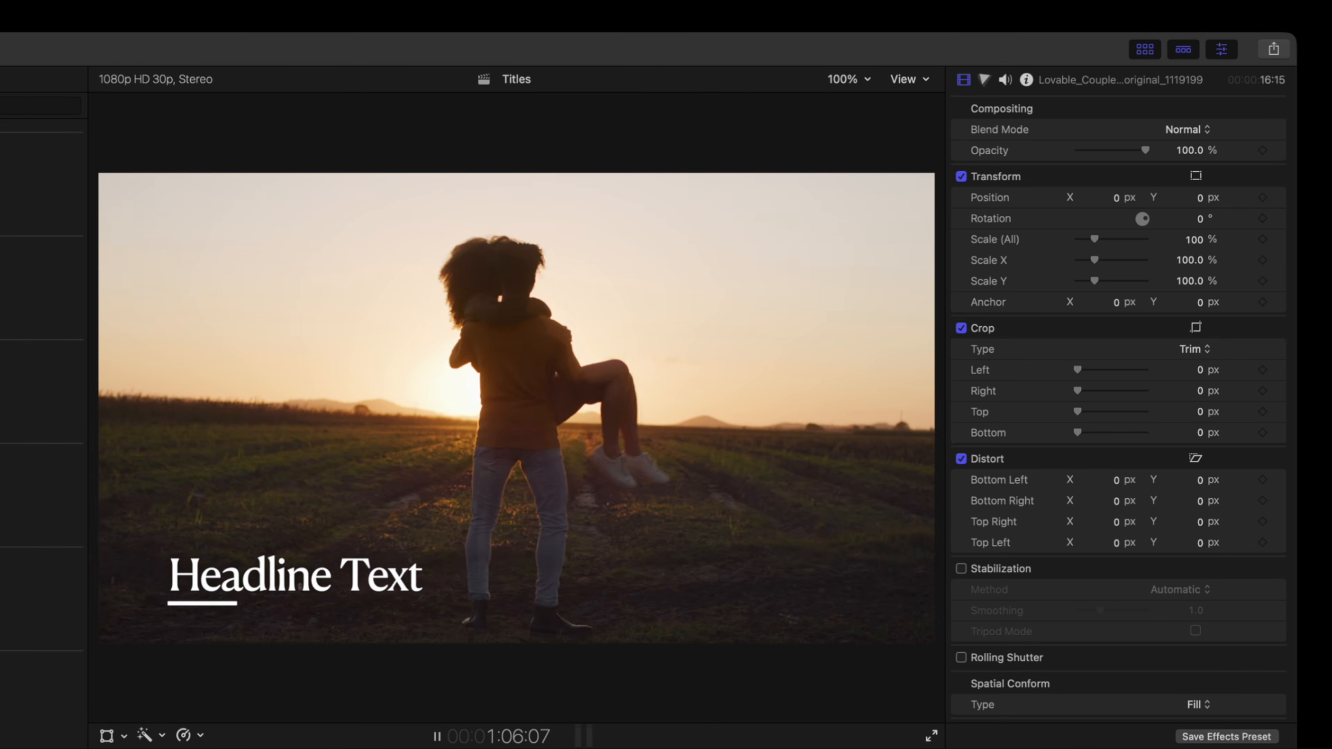
{"action": "key", "text": "space"}
{"action": "left_click_drag", "start_coordinate": [1103, 253], "coordinate": [1139, 255]}
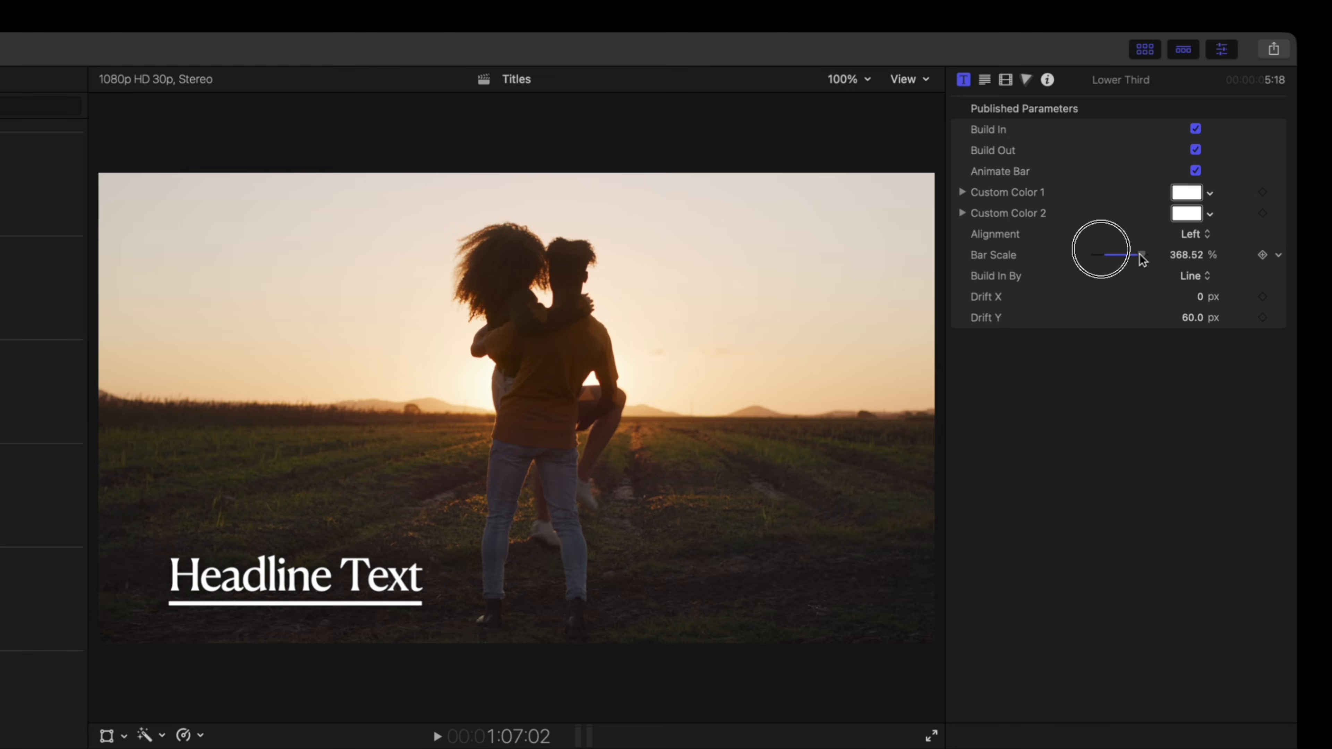
{"action": "key", "text": "space"}
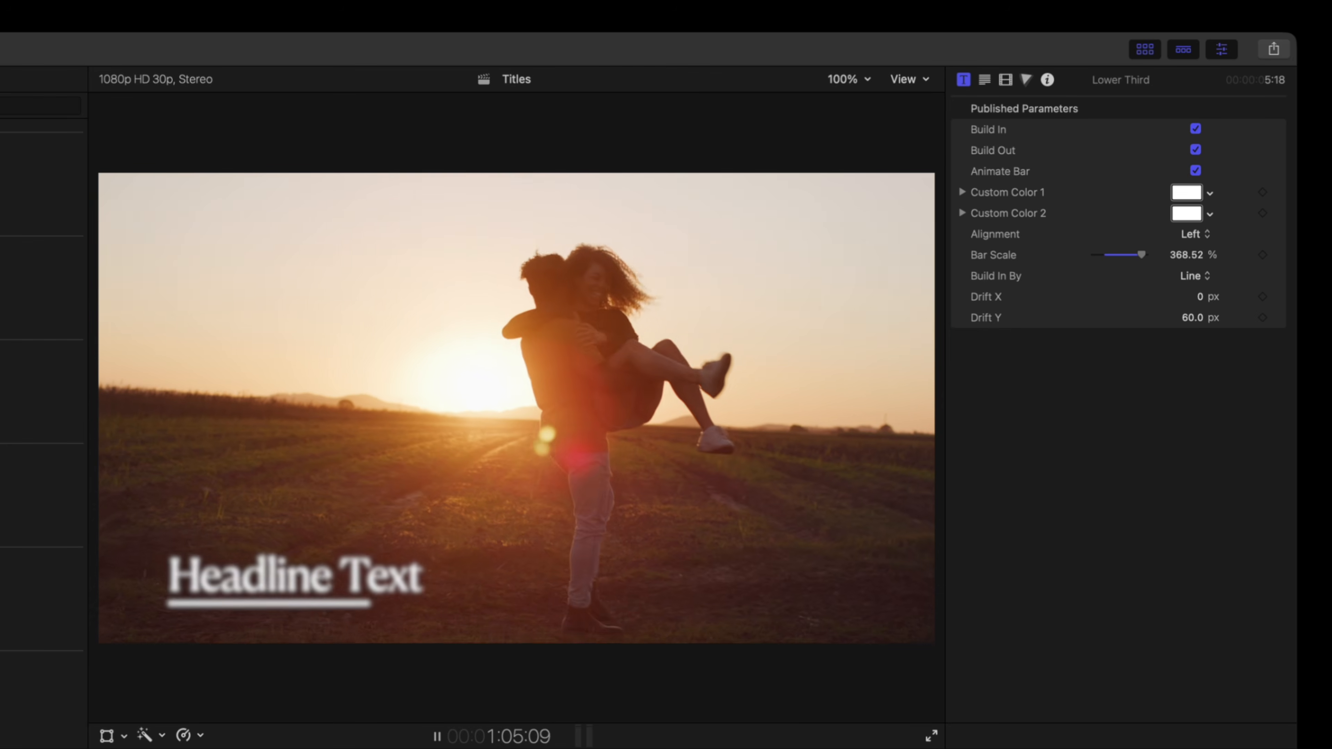
Set the Title Over Background's Bar Scale to 1009% and move its headline and bar to the lower part of the picture.
{"action": "left_click", "coordinate": [456, 446]}
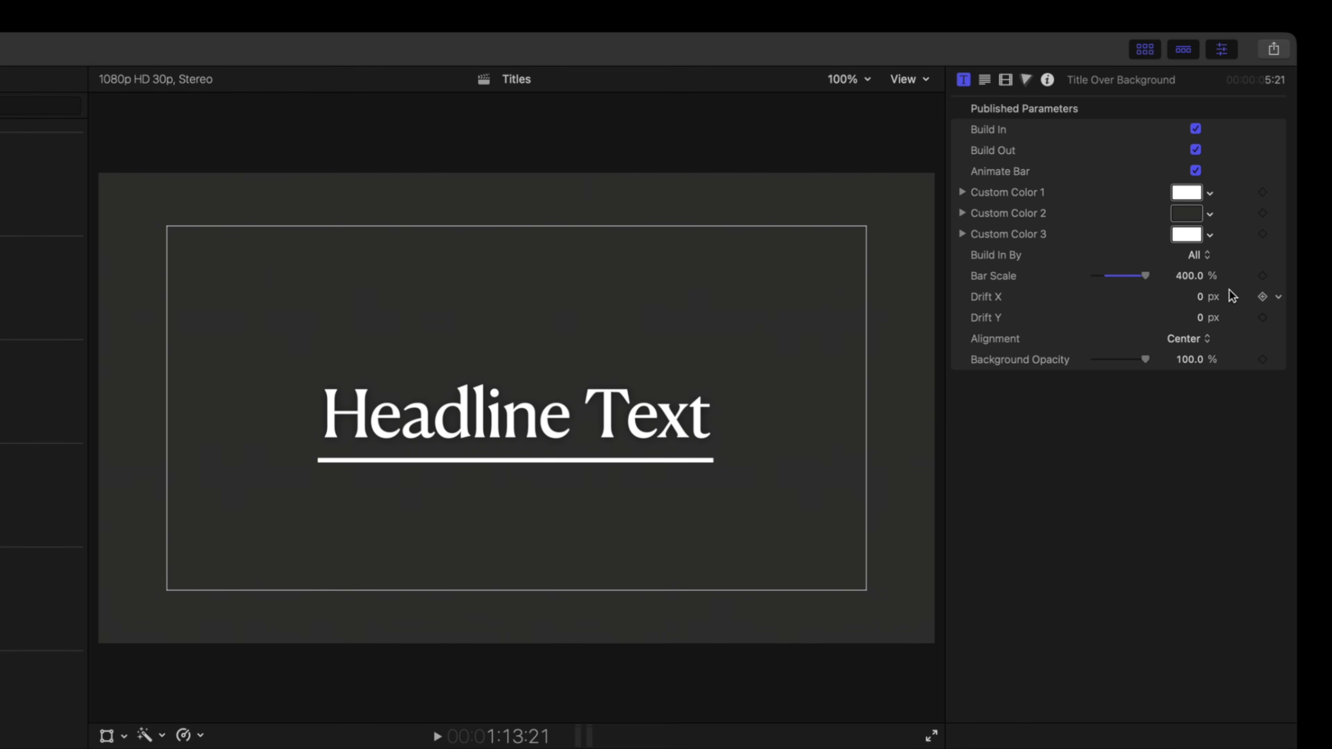
{"action": "left_click_drag", "start_coordinate": [1187, 279], "coordinate": [1198, 277]}
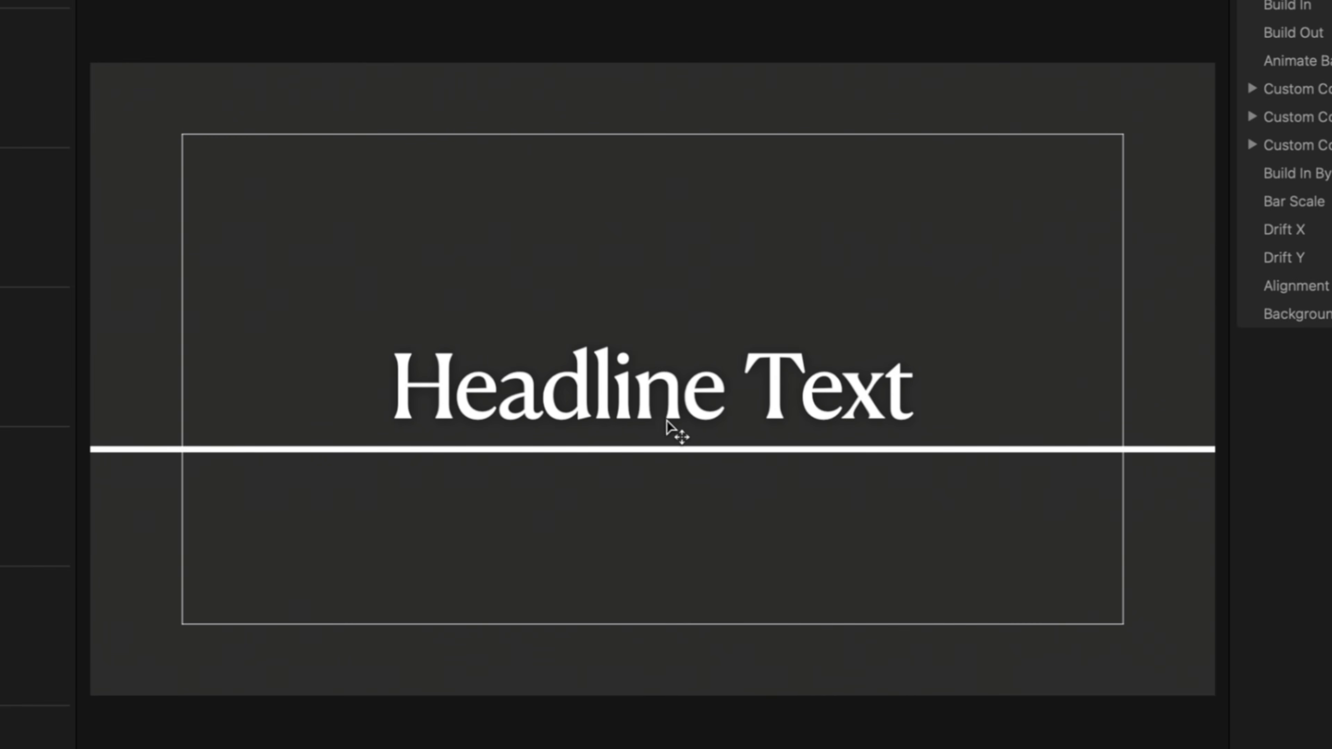
{"action": "left_click_drag", "start_coordinate": [534, 448], "coordinate": [494, 555]}
{"action": "left_click_drag", "start_coordinate": [624, 576], "coordinate": [649, 576]}
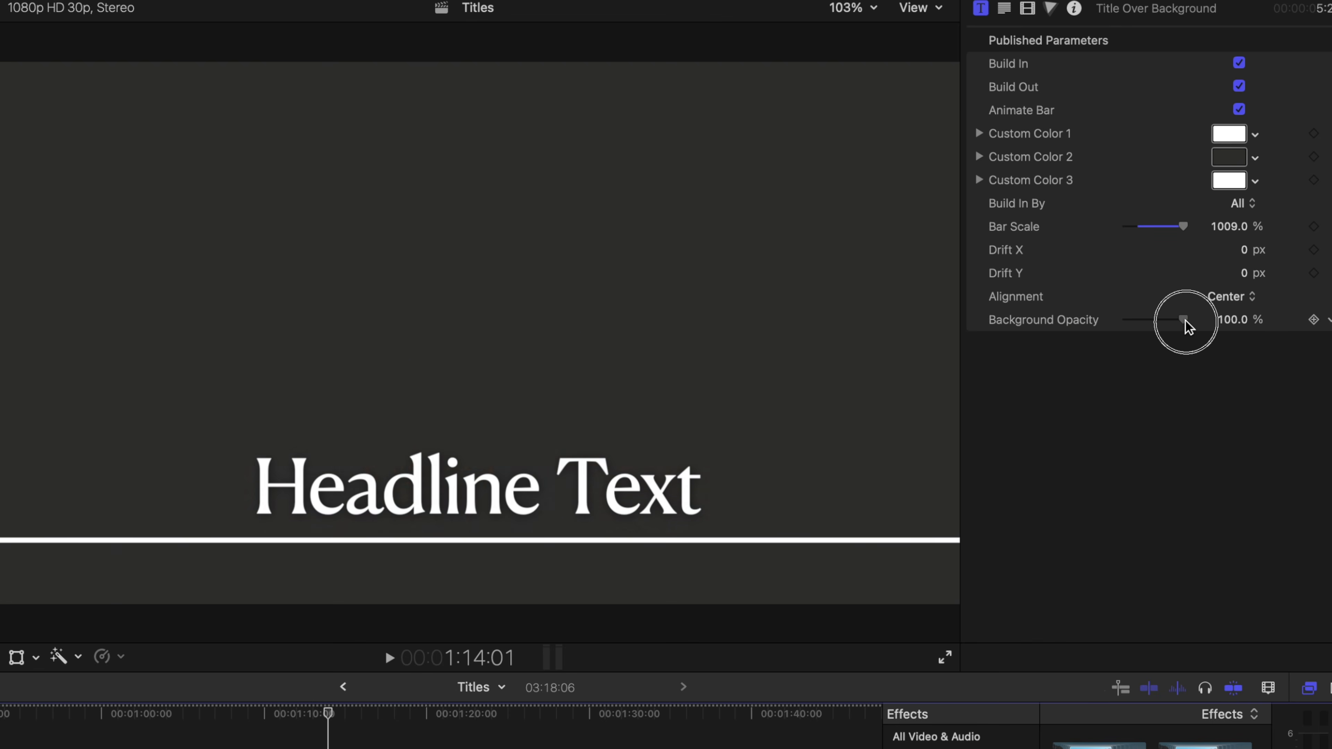
Lower the Title Over Background's Background Opacity to 76.39%, set Custom Color 2 to yellow, and reduce the opacity further.
{"action": "left_click_drag", "start_coordinate": [1183, 321], "coordinate": [1174, 328]}
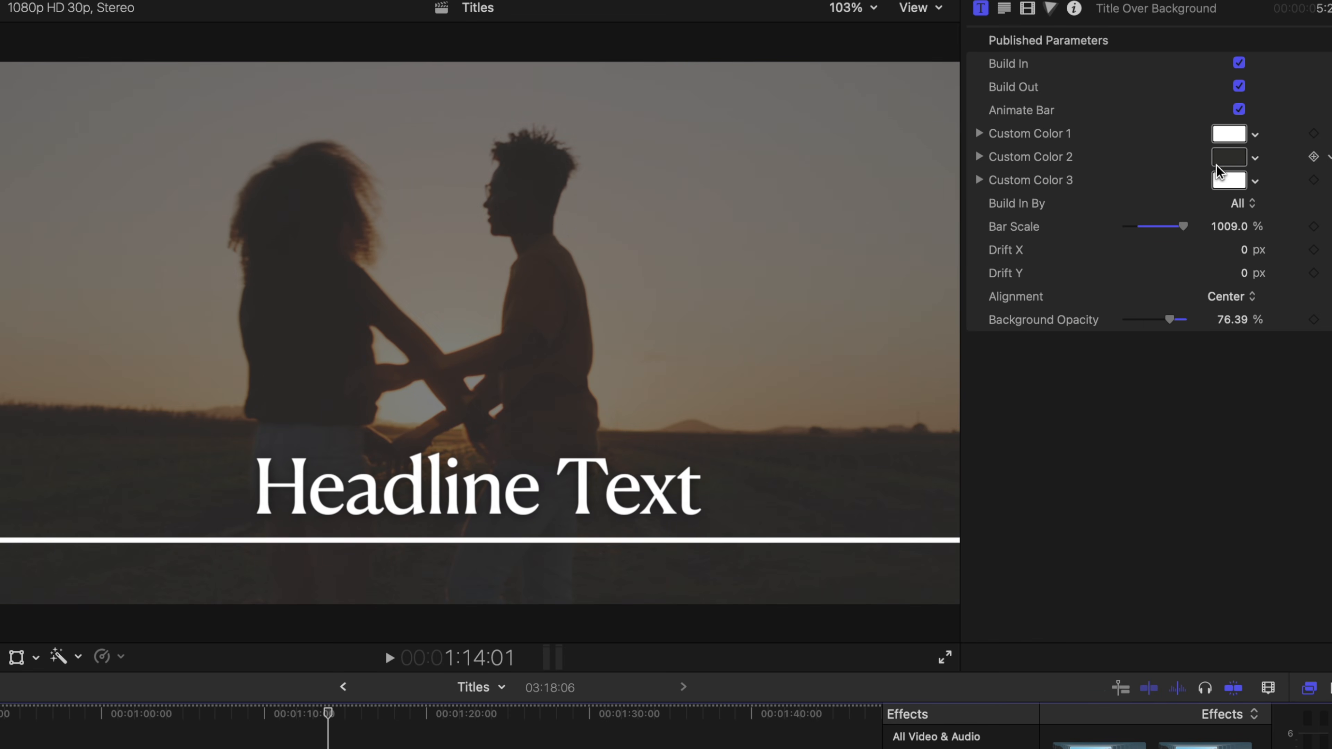
{"action": "left_click", "coordinate": [1227, 158]}
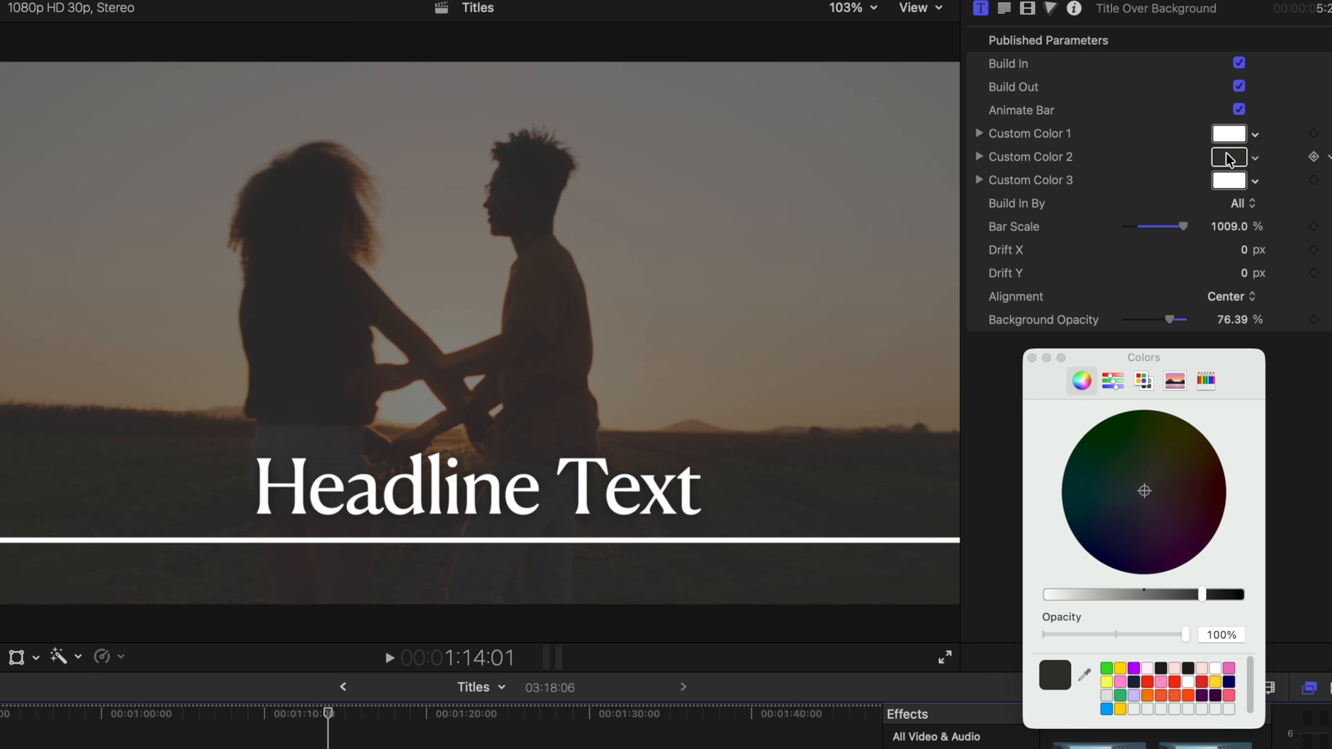
{"action": "left_click", "coordinate": [1120, 668]}
{"action": "left_click", "coordinate": [1032, 358]}
{"action": "left_click_drag", "start_coordinate": [1169, 321], "coordinate": [1137, 323]}
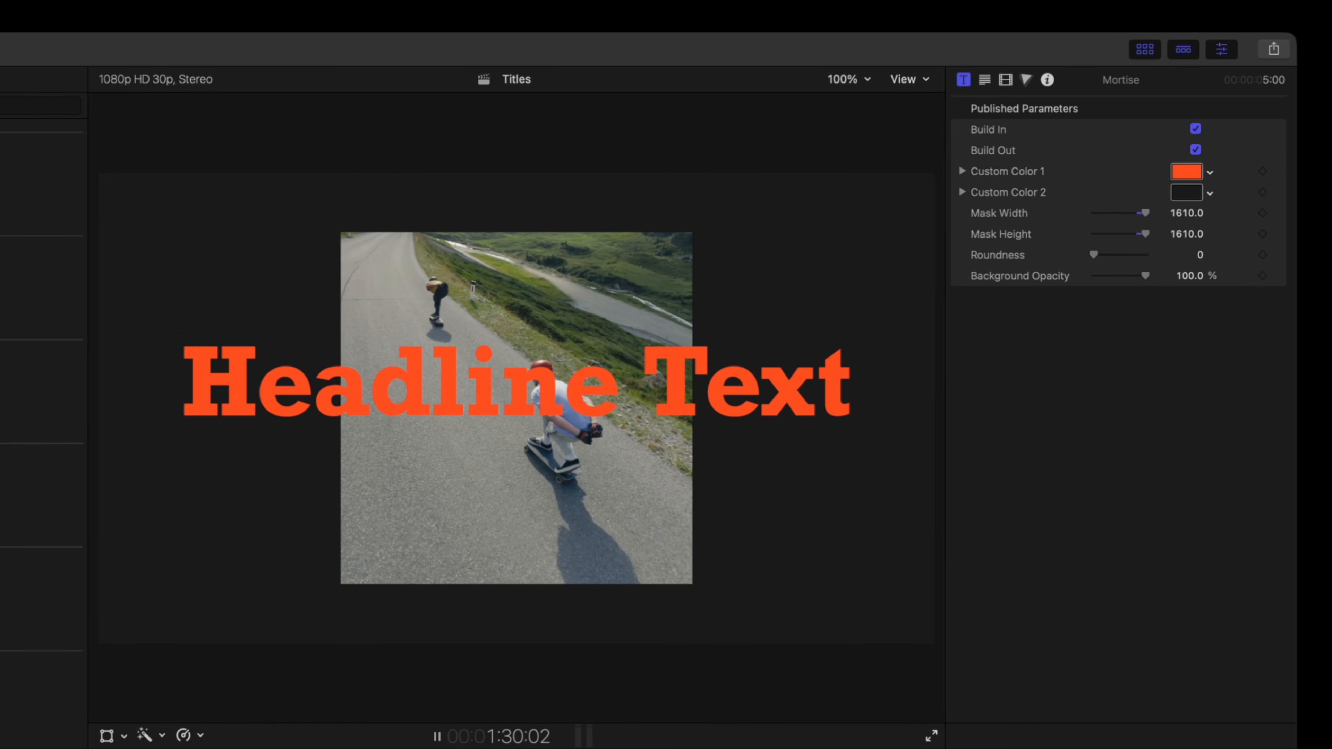
Set the skateboarding Mortise's Mask Width to 1299 and Roundness to 112, with Background Opacity at 95.12%.
{"action": "left_click_drag", "start_coordinate": [1180, 216], "coordinate": [1173, 288]}
{"action": "left_click_drag", "start_coordinate": [1091, 255], "coordinate": [1136, 277]}
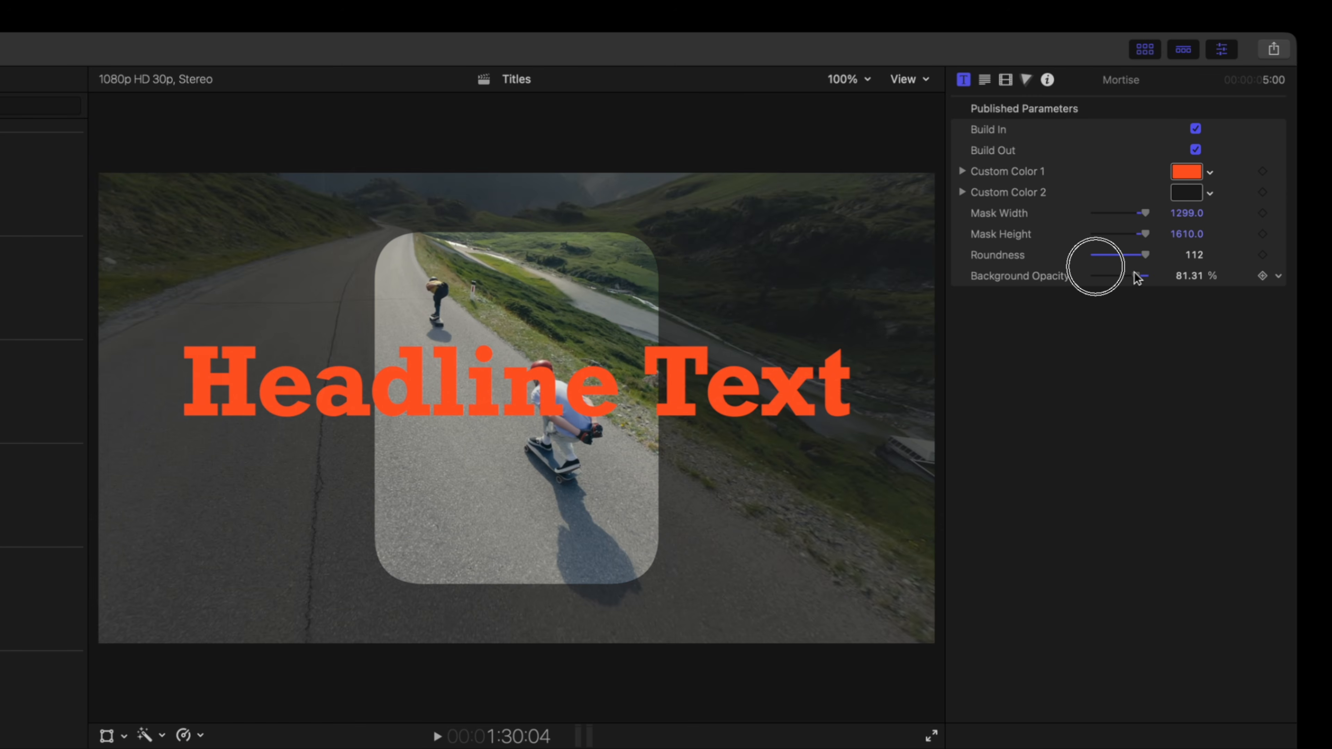
{"action": "left_click_drag", "start_coordinate": [1133, 274], "coordinate": [1141, 275]}
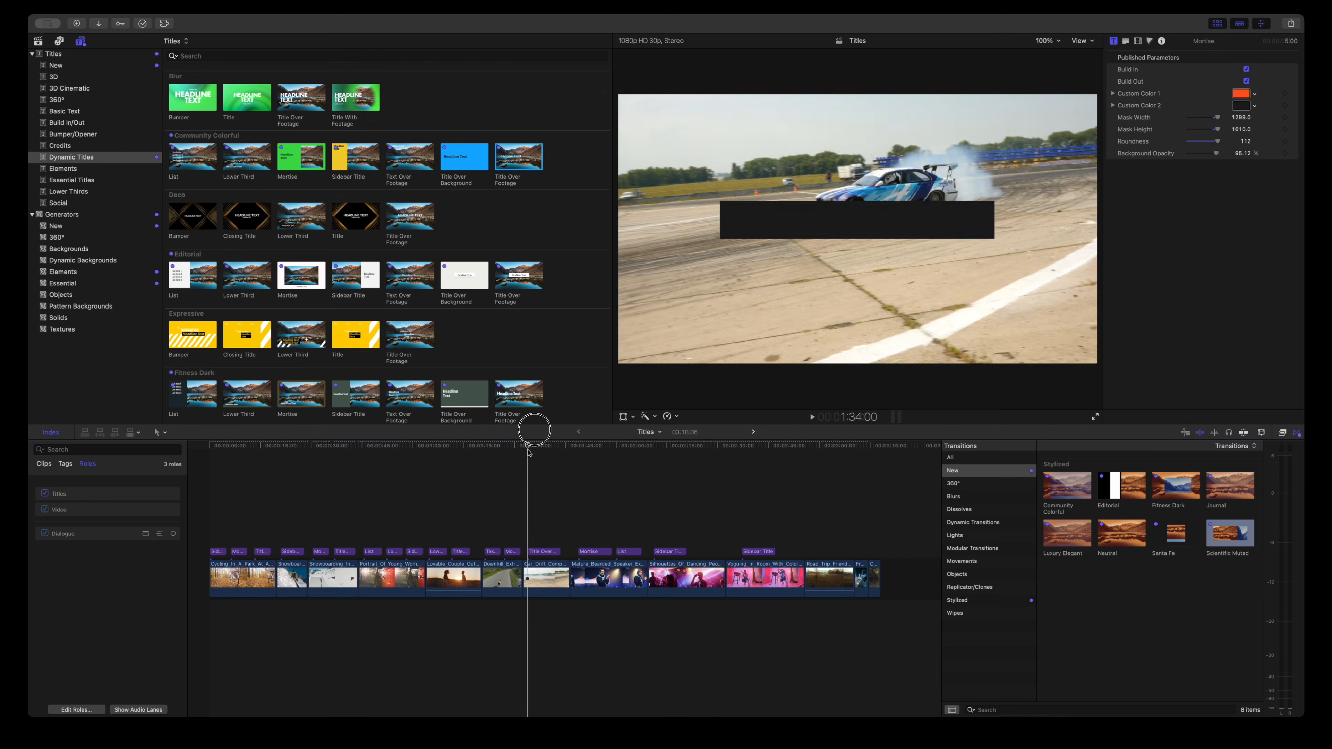
Move the Title Over Footage headline box lower over the drift car clip, to about X 101.84 px, Y -592.7 px, and play it back.
{"action": "left_click_drag", "start_coordinate": [528, 452], "coordinate": [538, 451]}
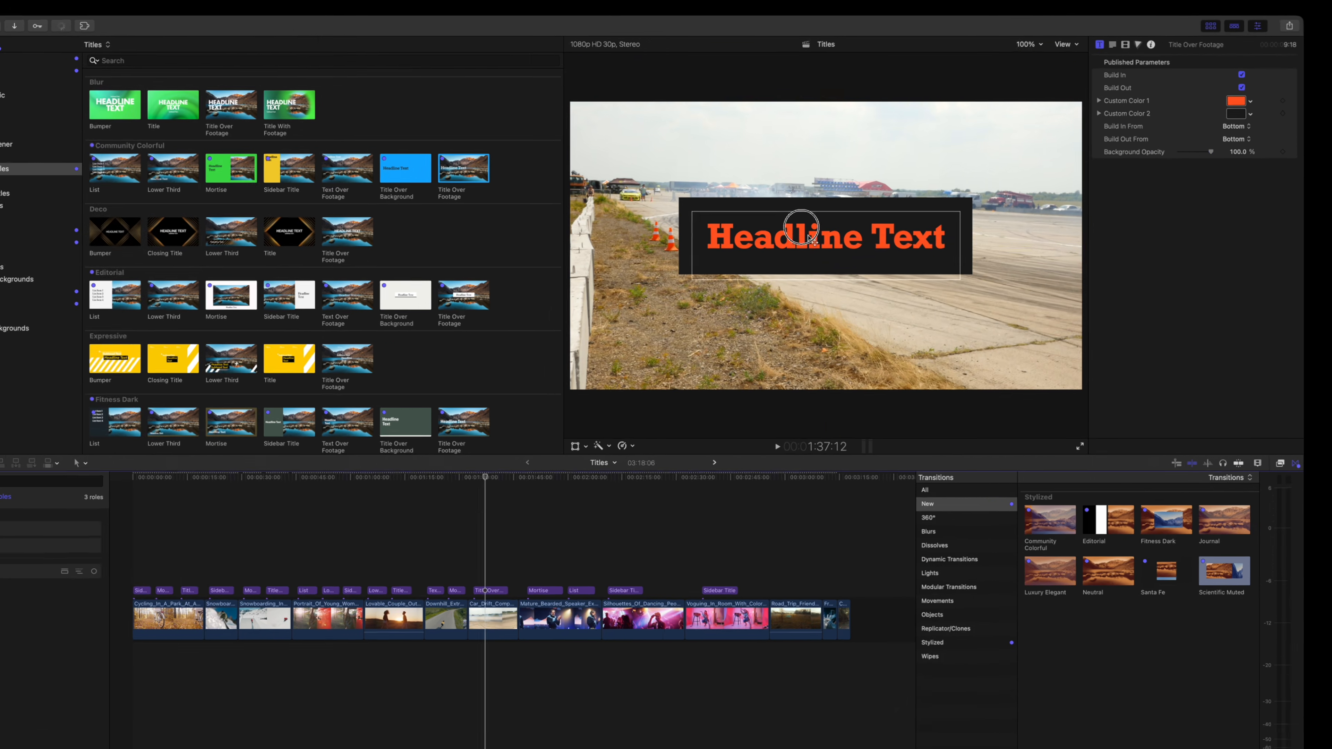
{"action": "left_click_drag", "start_coordinate": [849, 202], "coordinate": [860, 269]}
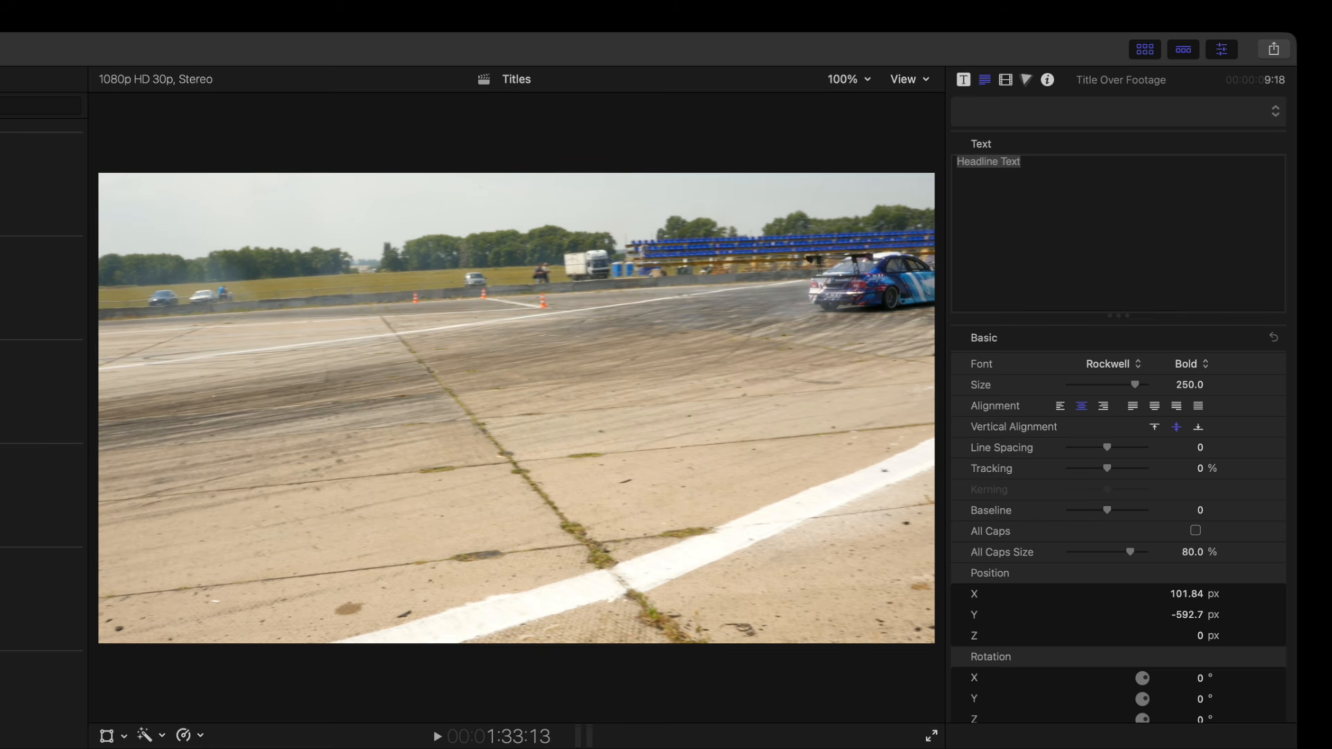
{"action": "key", "text": "space"}
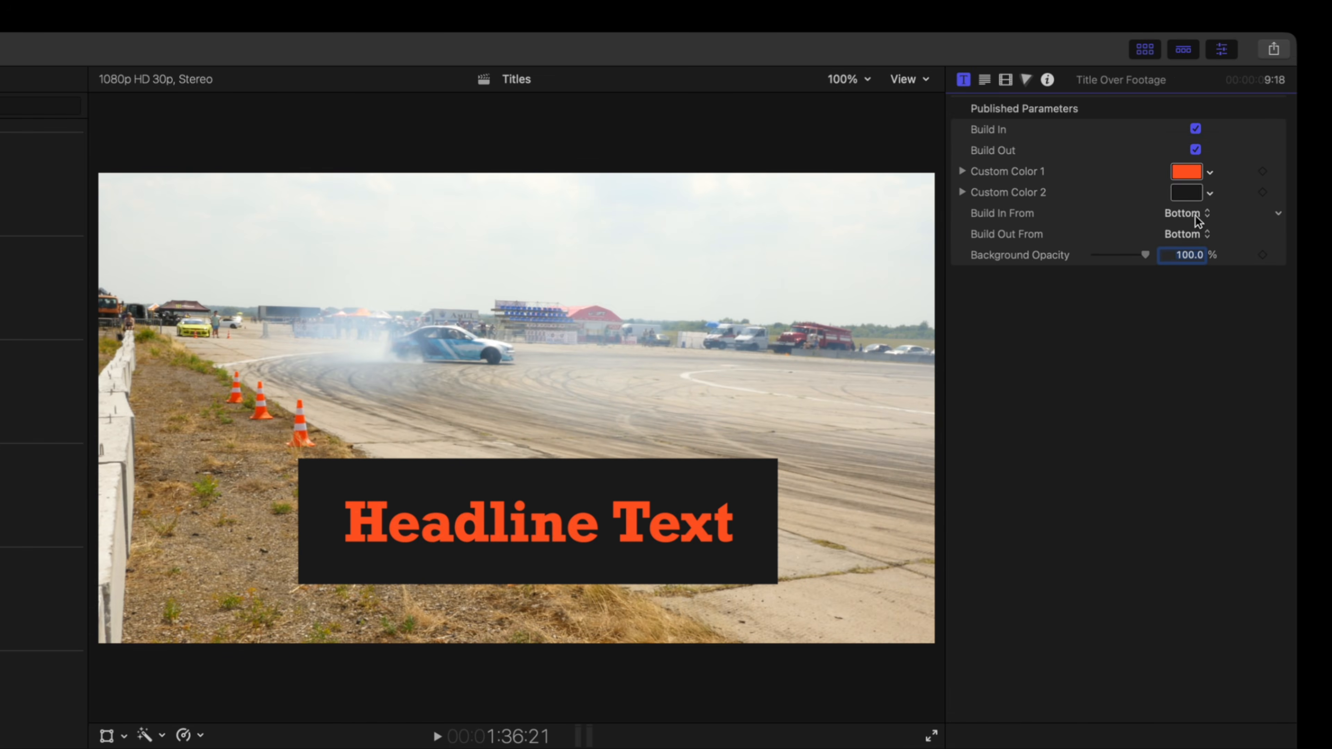
Set the Title Over Footage's Build In From to Left and Build Out From to Right.
{"action": "left_click", "coordinate": [1187, 214]}
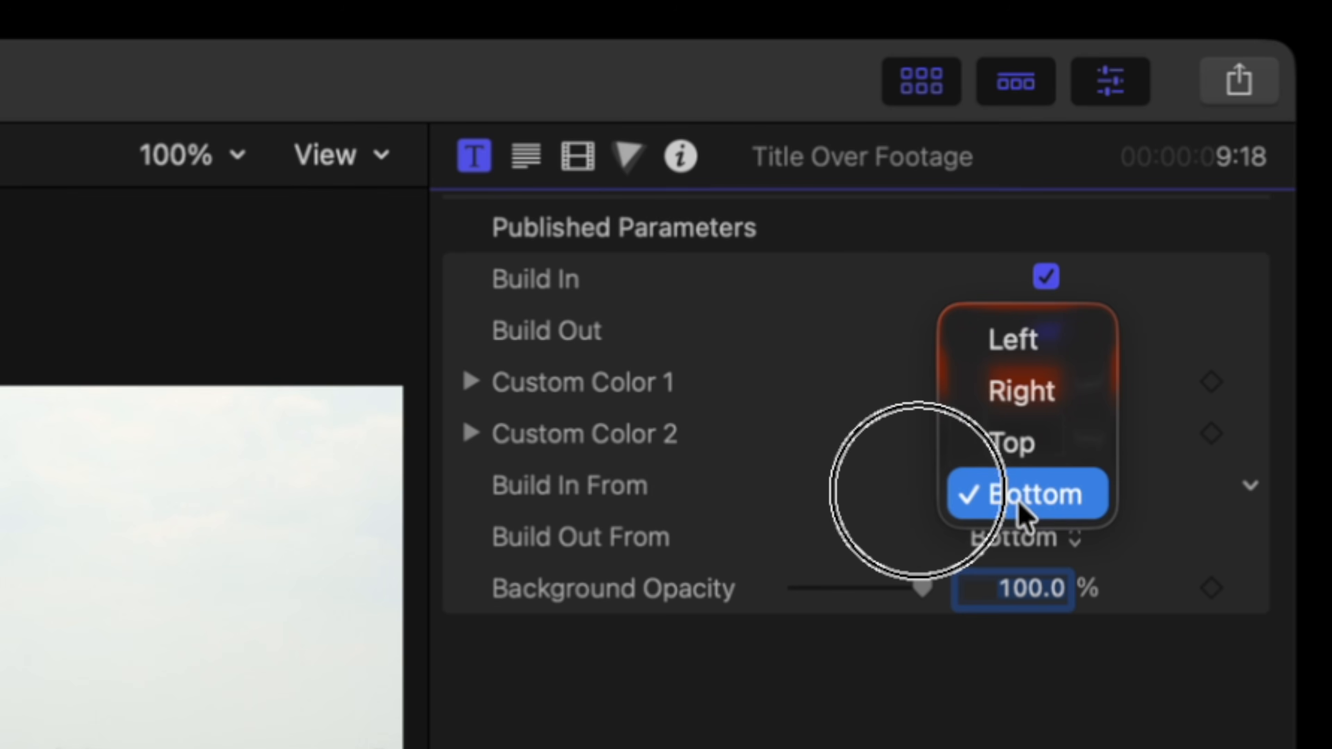
{"action": "left_click", "coordinate": [1019, 338]}
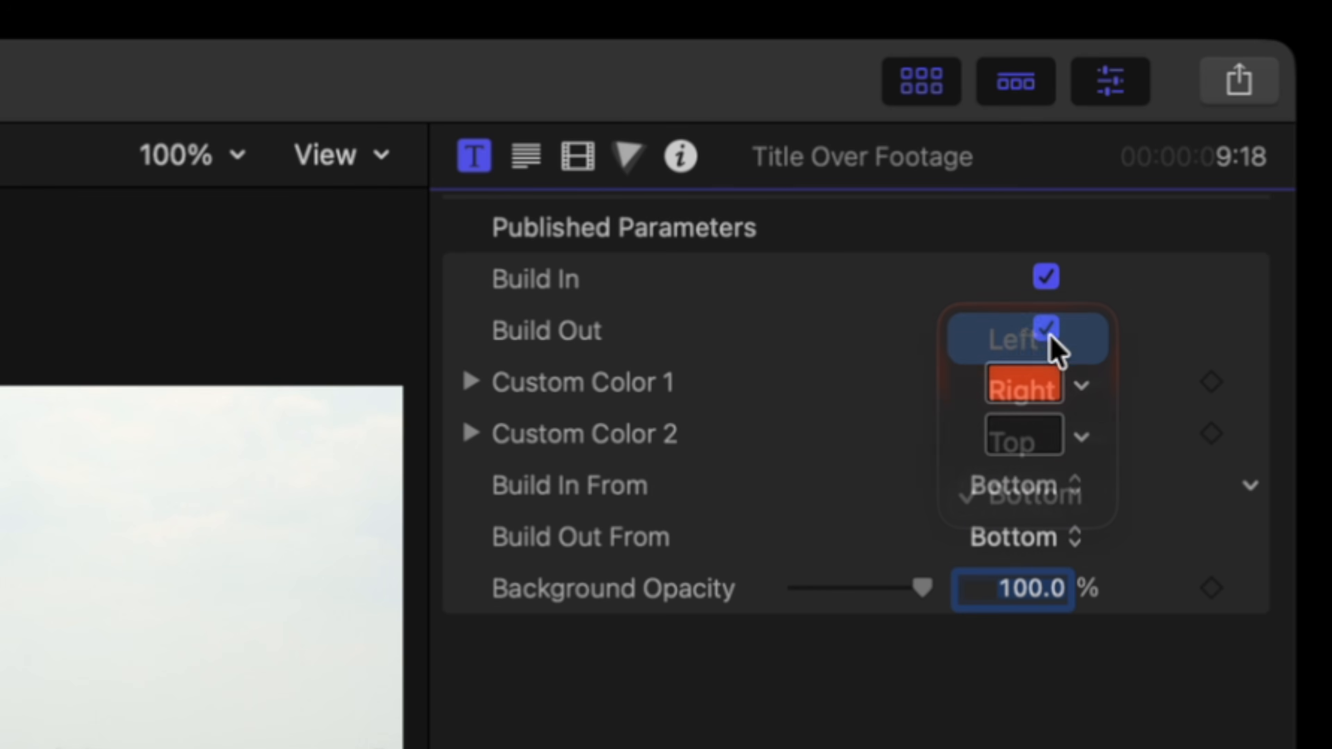
{"action": "left_click", "coordinate": [1017, 539]}
{"action": "left_click", "coordinate": [1021, 442]}
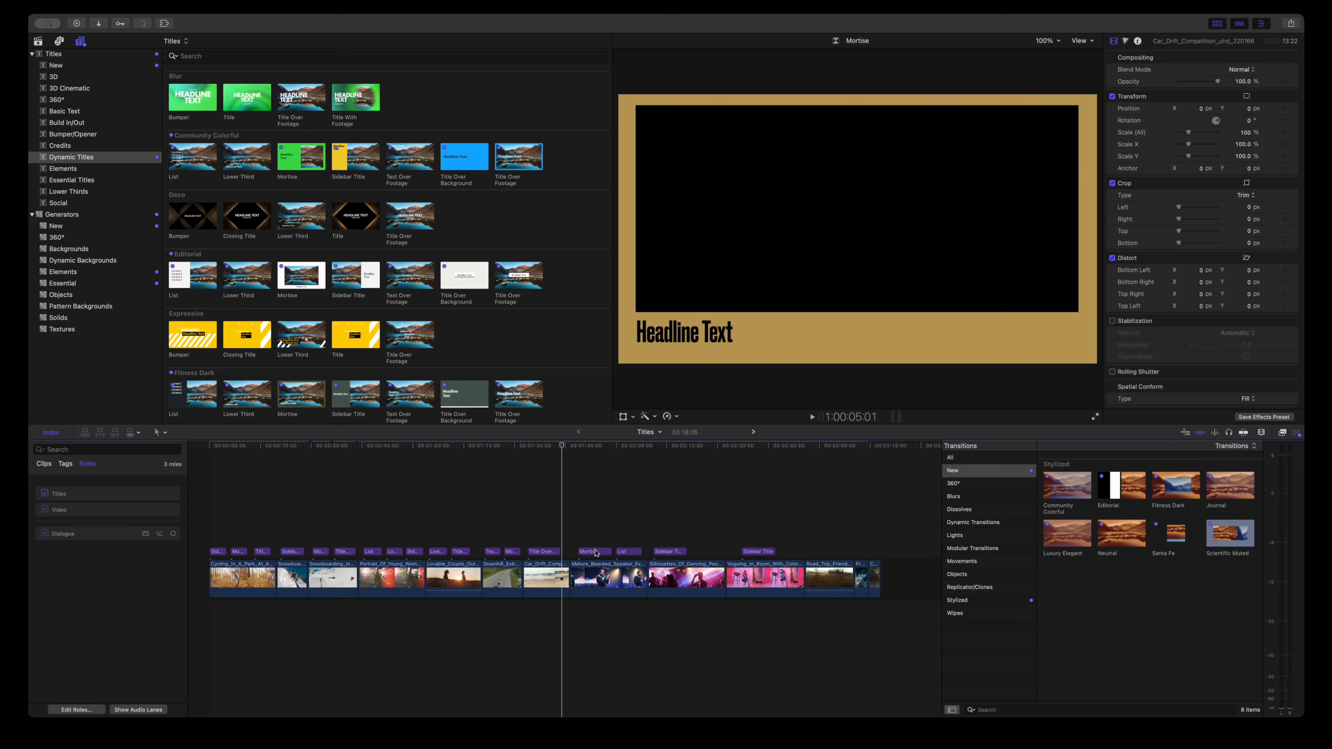
Lower the Background Opacity of the gold Mortise title over the bearded speaker clip.
{"action": "left_click", "coordinate": [587, 446]}
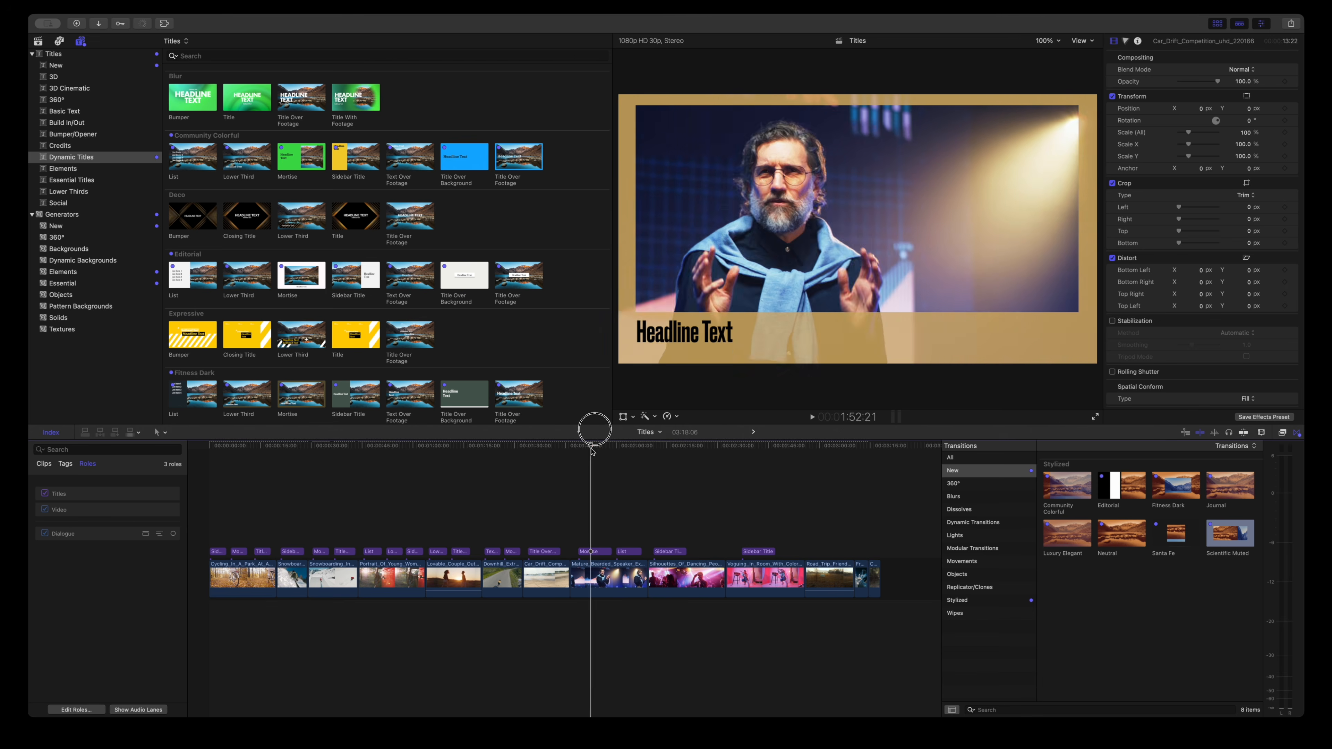
{"action": "left_click_drag", "start_coordinate": [587, 451], "coordinate": [587, 454]}
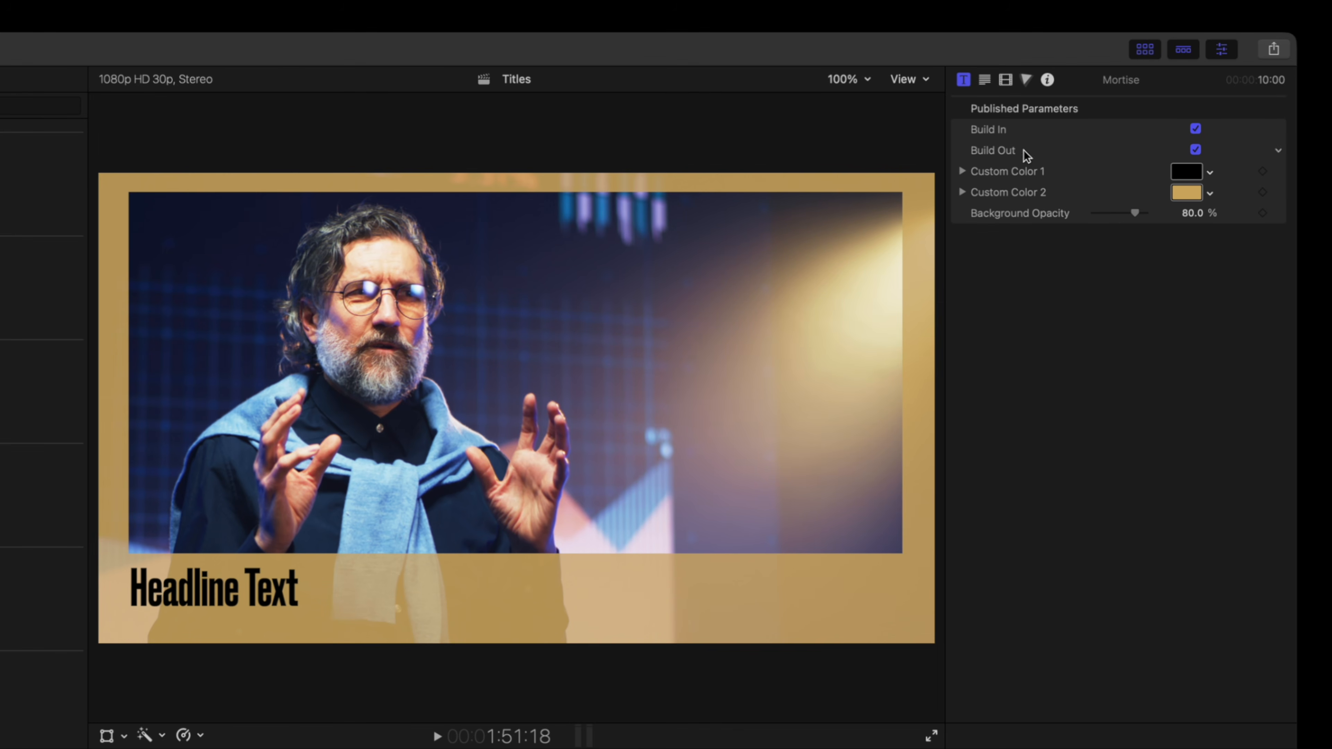
{"action": "mouse_move", "coordinate": [1124, 215]}
{"action": "left_mouse_down"}
{"action": "mouse_move", "coordinate": [1094, 218]}
{"action": "mouse_move", "coordinate": [1174, 215]}
{"action": "mouse_move", "coordinate": [1109, 220]}
{"action": "left_mouse_up"}
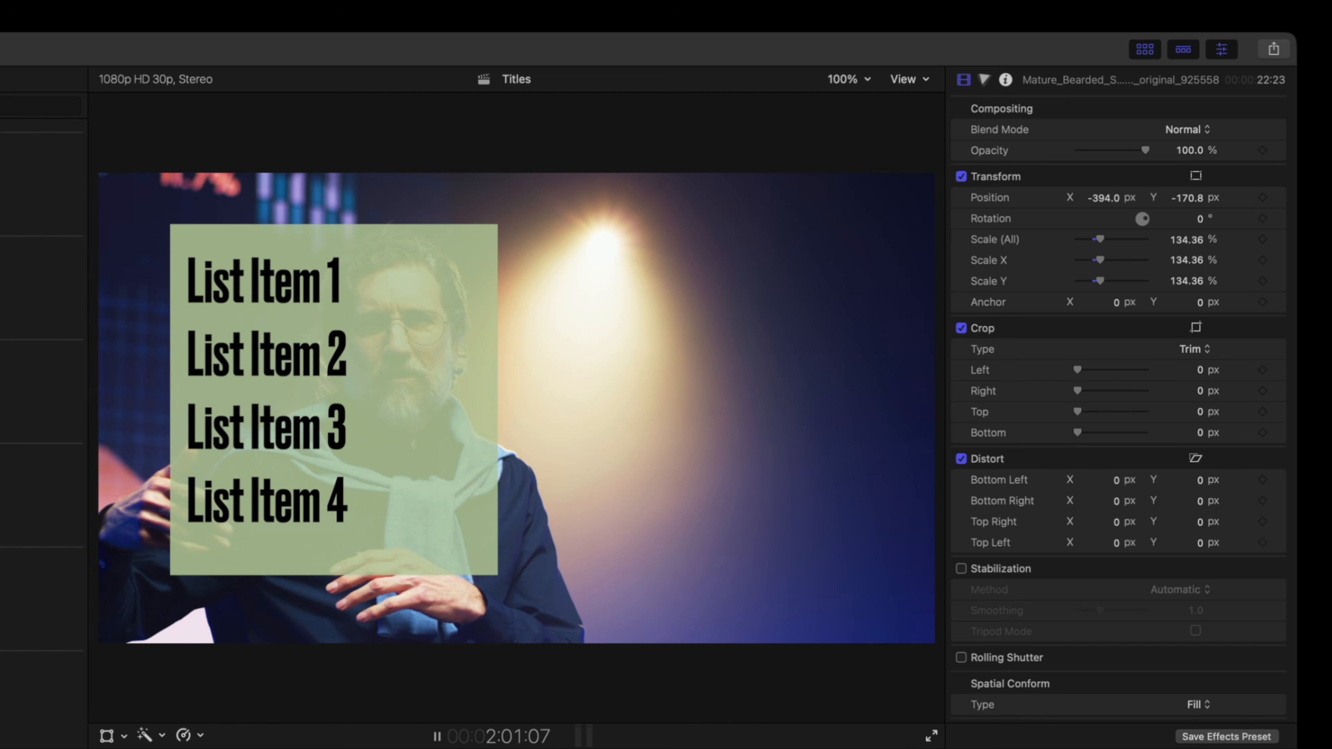
Set the List title's Background Opacity to 59.44% and move the list block to the right half of the picture.
{"action": "key", "text": "space"}
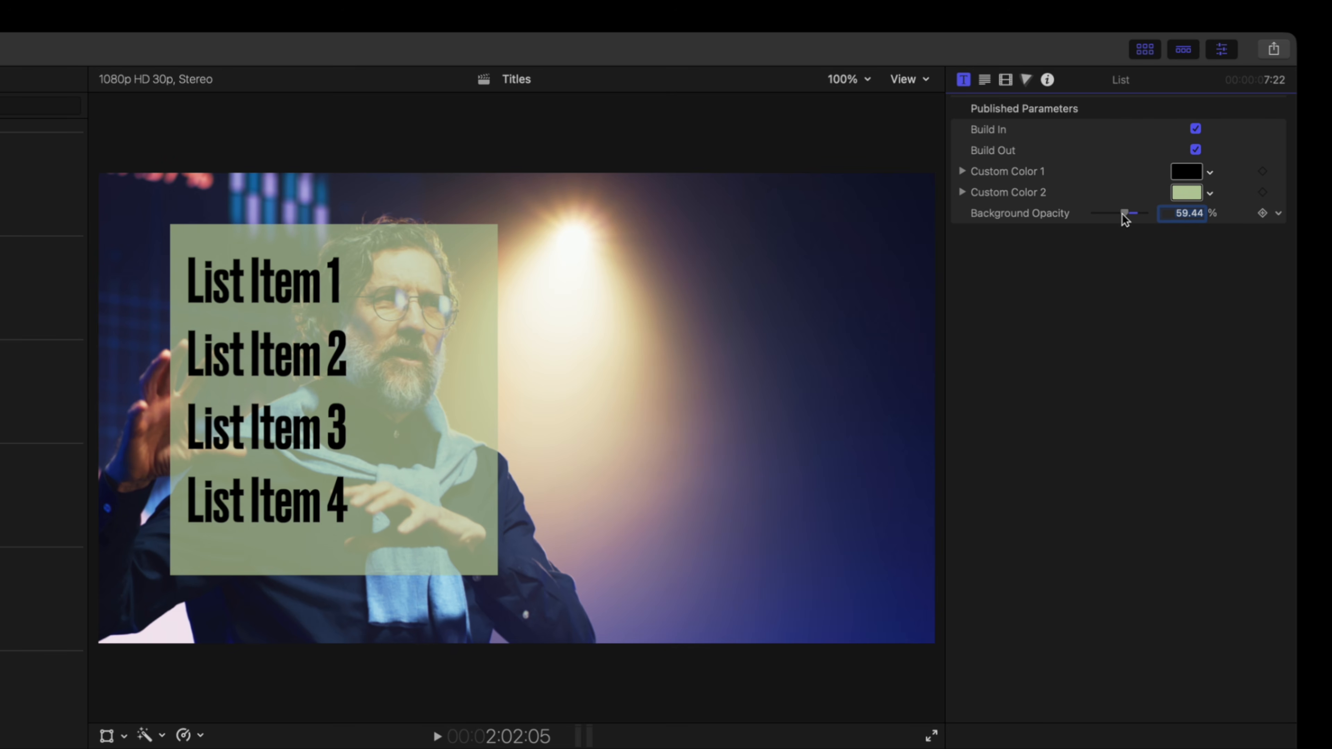
{"action": "left_click_drag", "start_coordinate": [309, 344], "coordinate": [708, 350]}
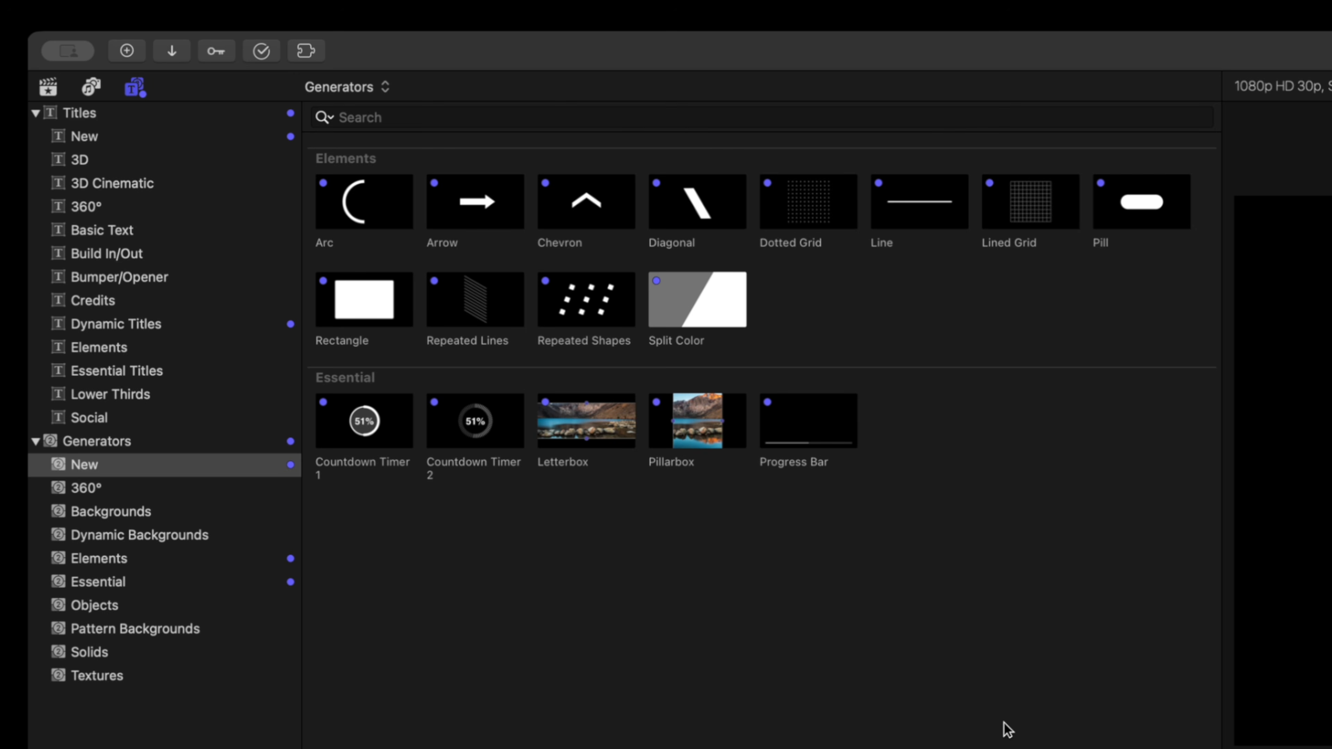
Set the Build Direction of the yellow Arc generator to Reverse.
{"action": "left_click", "coordinate": [527, 509]}
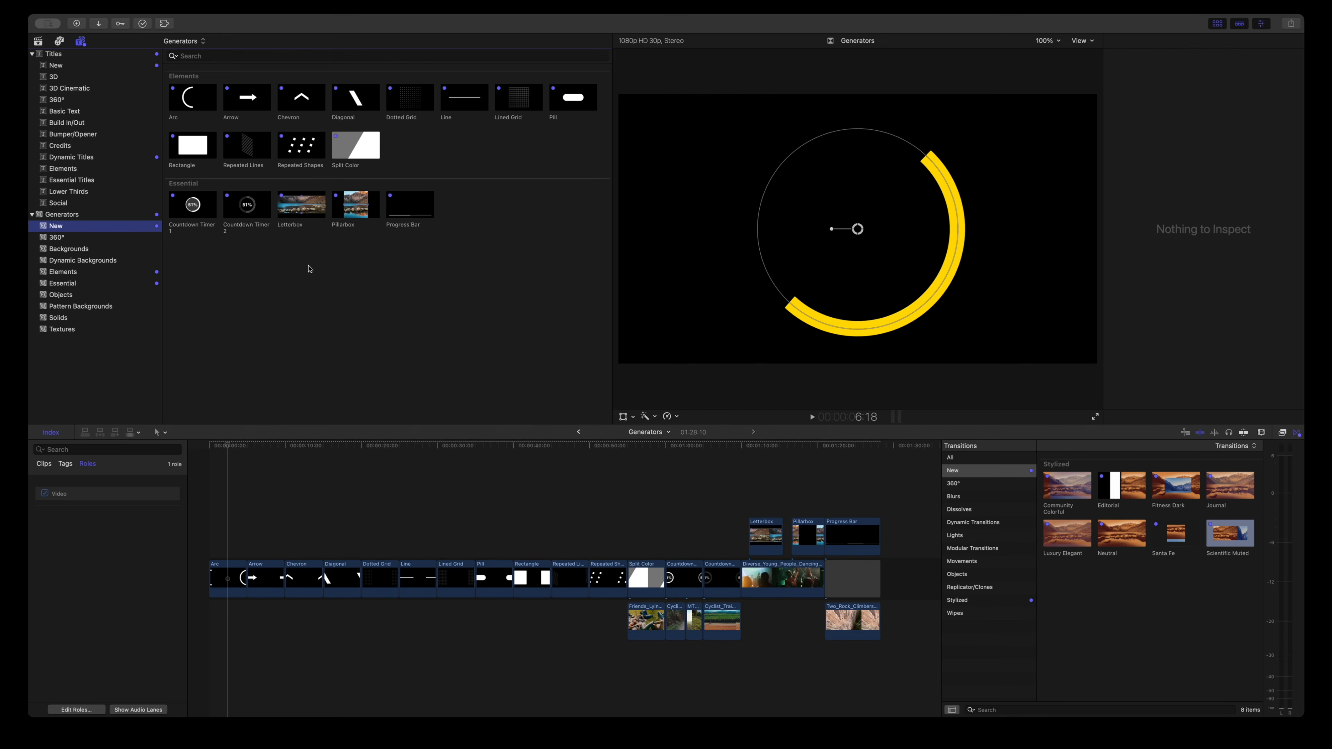
{"action": "left_click_drag", "start_coordinate": [226, 448], "coordinate": [207, 448]}
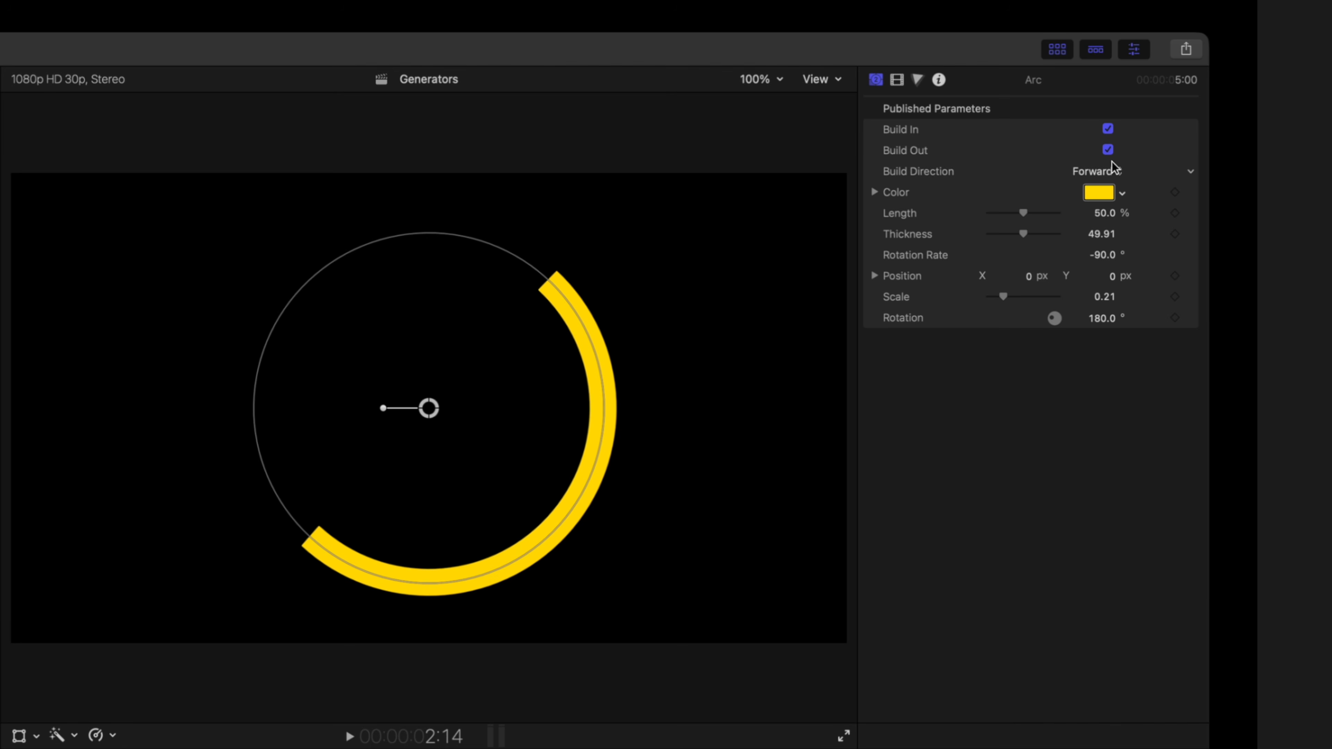
{"action": "left_click", "coordinate": [1112, 170]}
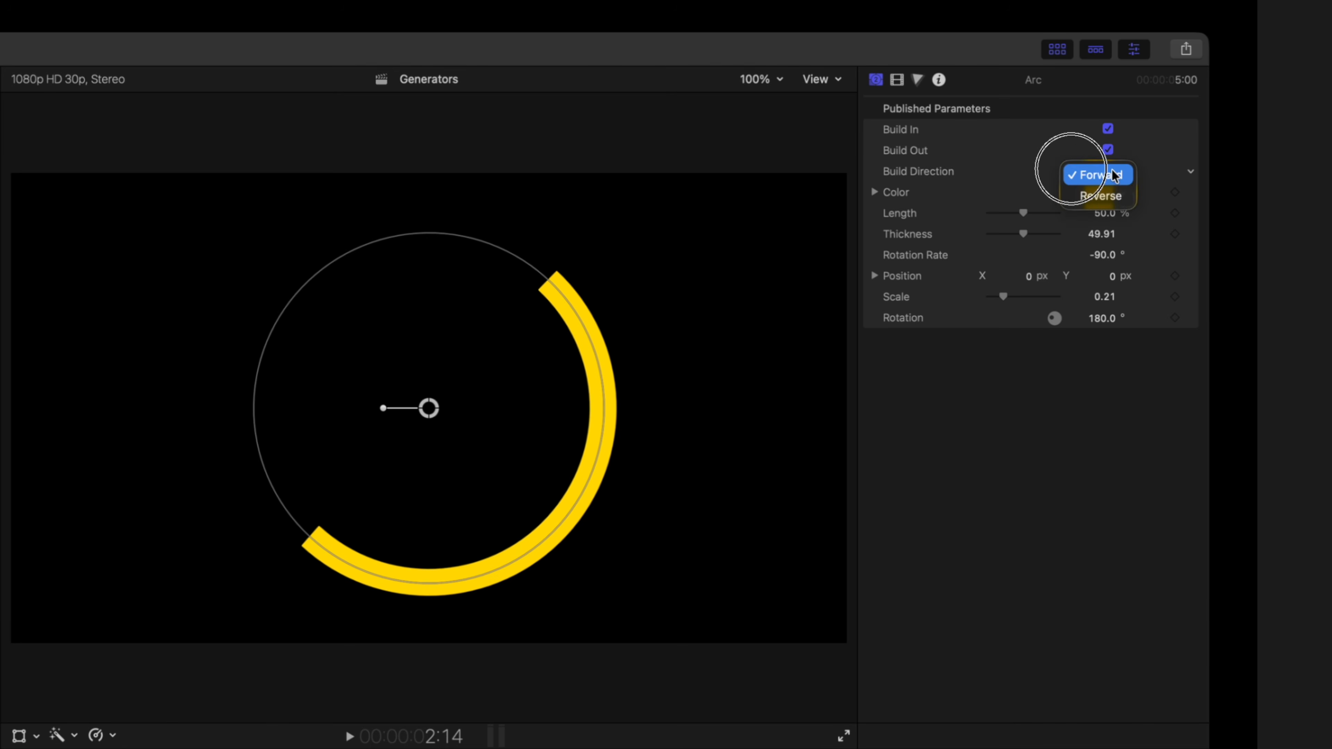
{"action": "left_click", "coordinate": [1107, 195]}
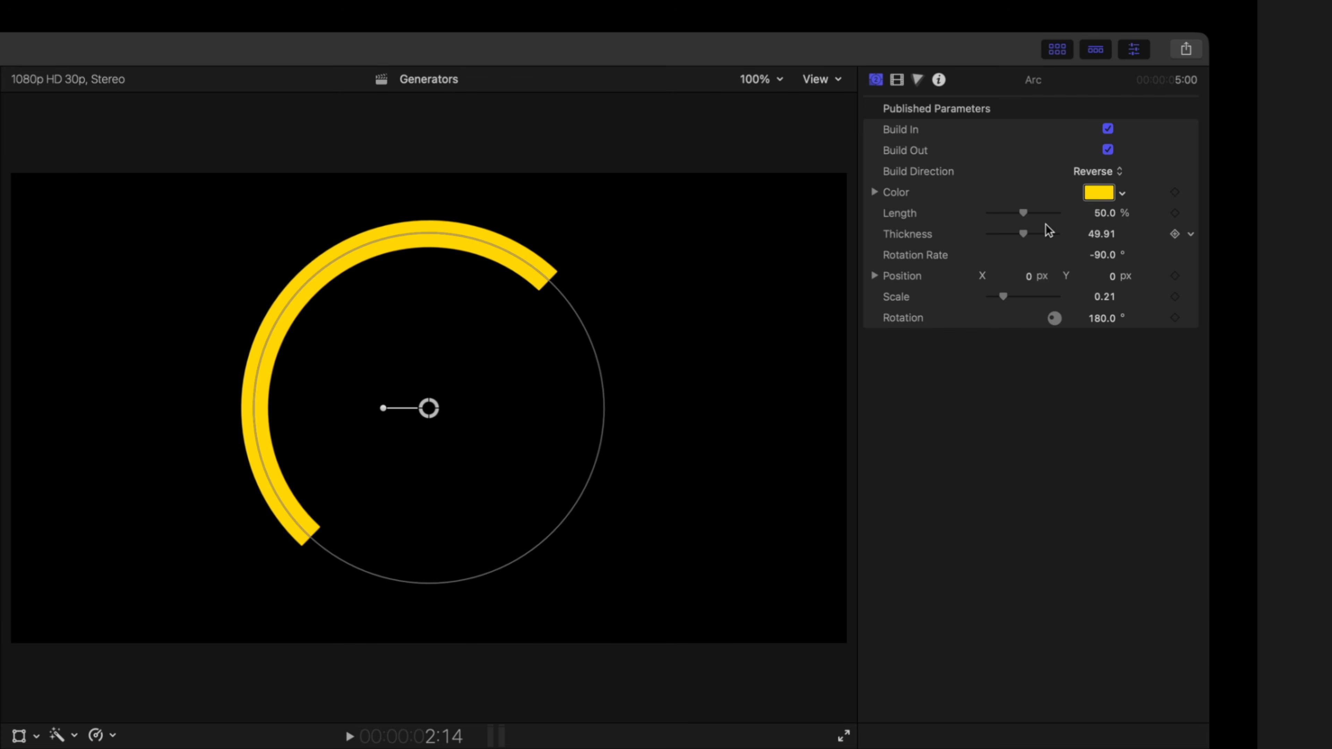
Set the Arc's Length to 64.77%, its Thickness to 48.33 and its Rotation Rate to -47°.
{"action": "mouse_move", "coordinate": [1023, 213]}
{"action": "left_mouse_down"}
{"action": "mouse_move", "coordinate": [1003, 238]}
{"action": "mouse_move", "coordinate": [1020, 236]}
{"action": "left_mouse_up"}
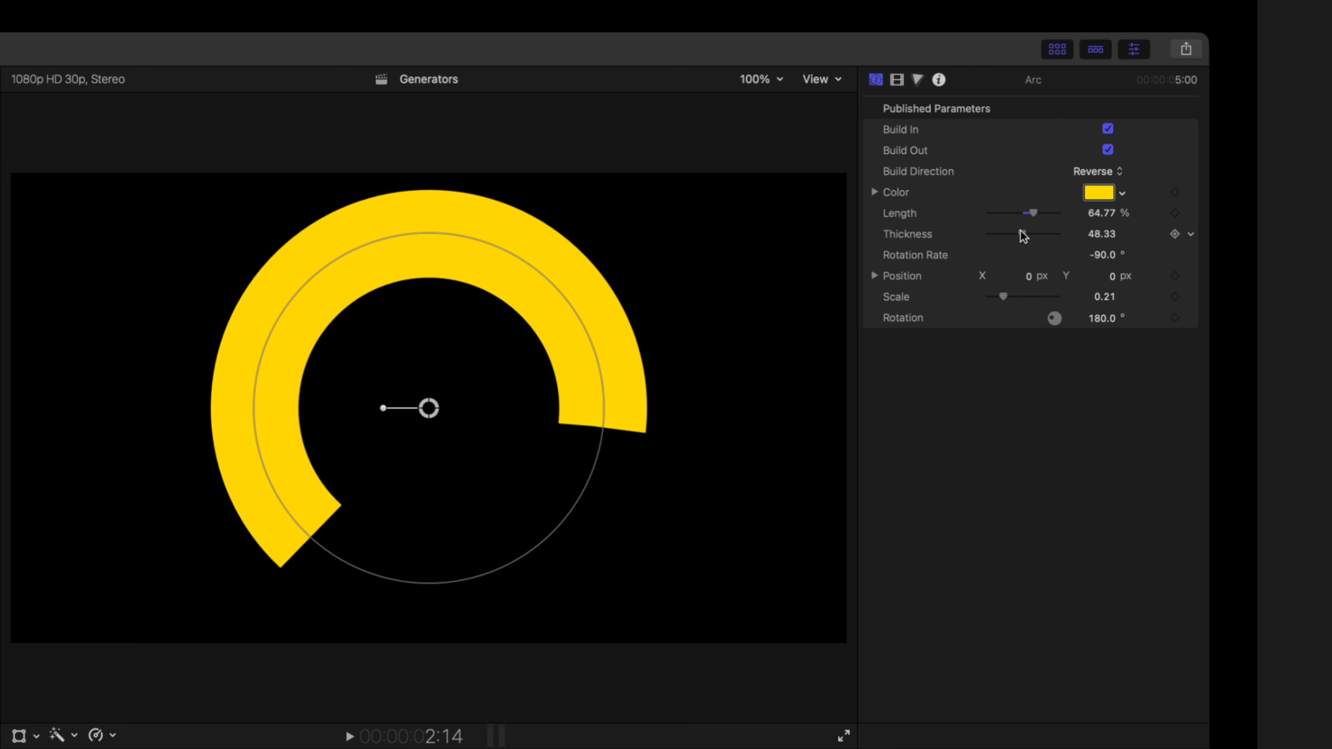
{"action": "type", "text": "-47"}
{"action": "key", "text": "Return"}
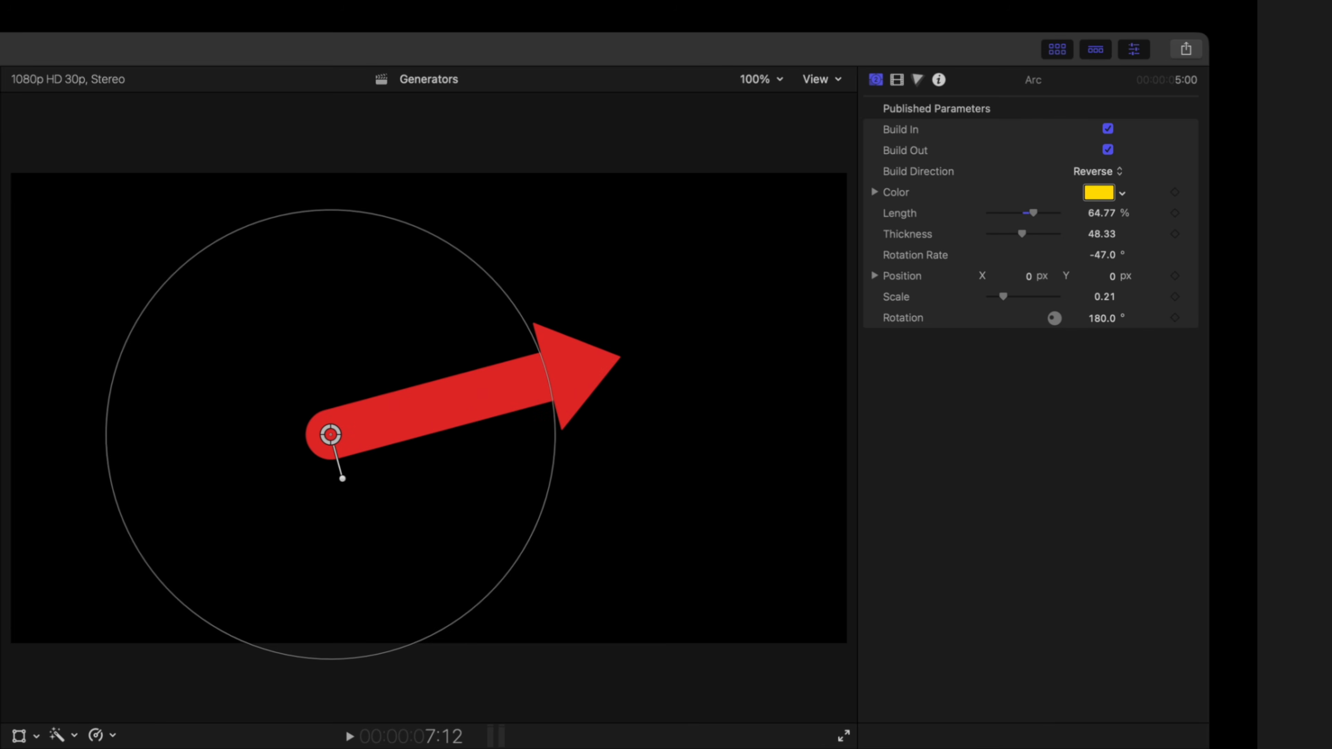
Set the Arrow generator to Length 1081.2, Angle -70.9° and Center X -0.32, Y -0.08, with 2-Color Gradient turned on.
{"action": "left_click", "coordinate": [347, 447]}
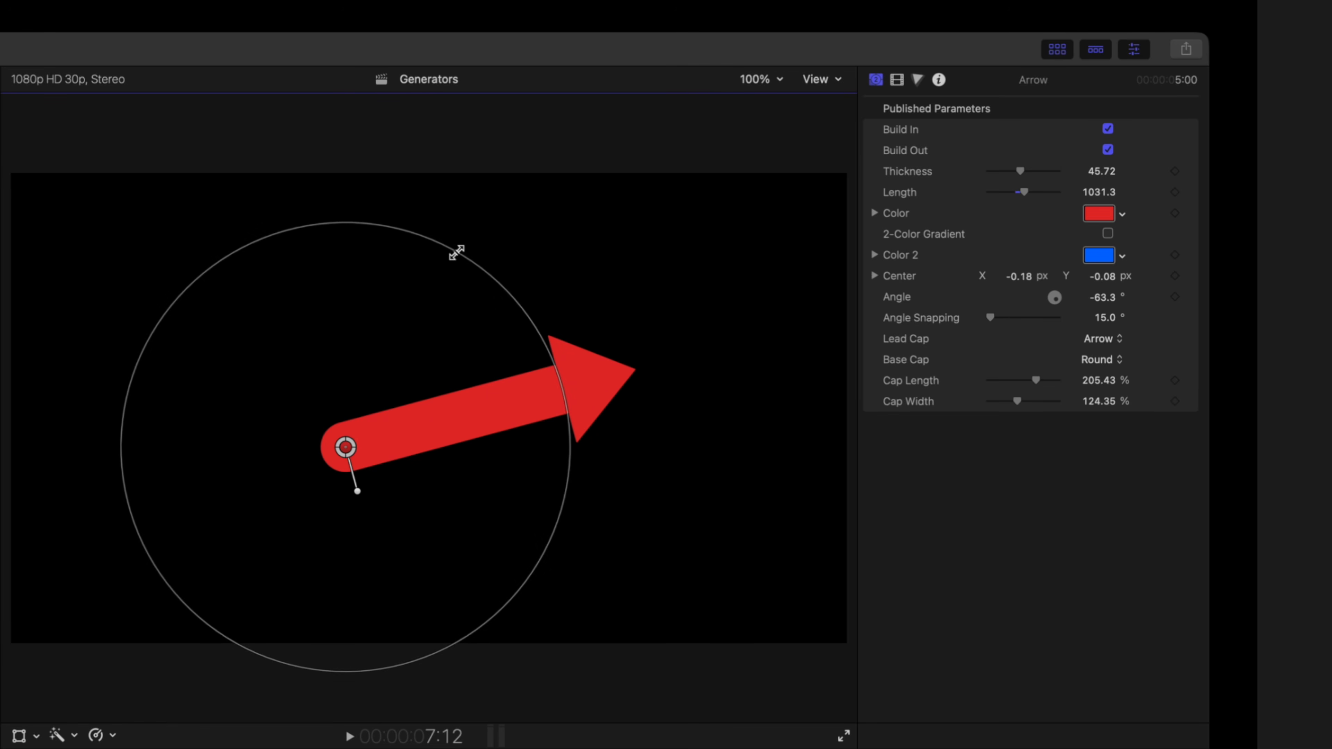
{"action": "mouse_move", "coordinate": [456, 252]}
{"action": "left_mouse_down"}
{"action": "mouse_move", "coordinate": [369, 309]}
{"action": "mouse_move", "coordinate": [461, 244]}
{"action": "left_mouse_up"}
{"action": "left_click_drag", "start_coordinate": [357, 488], "coordinate": [389, 478]}
{"action": "left_click_drag", "start_coordinate": [406, 371], "coordinate": [381, 399]}
{"action": "left_click_drag", "start_coordinate": [358, 508], "coordinate": [277, 450]}
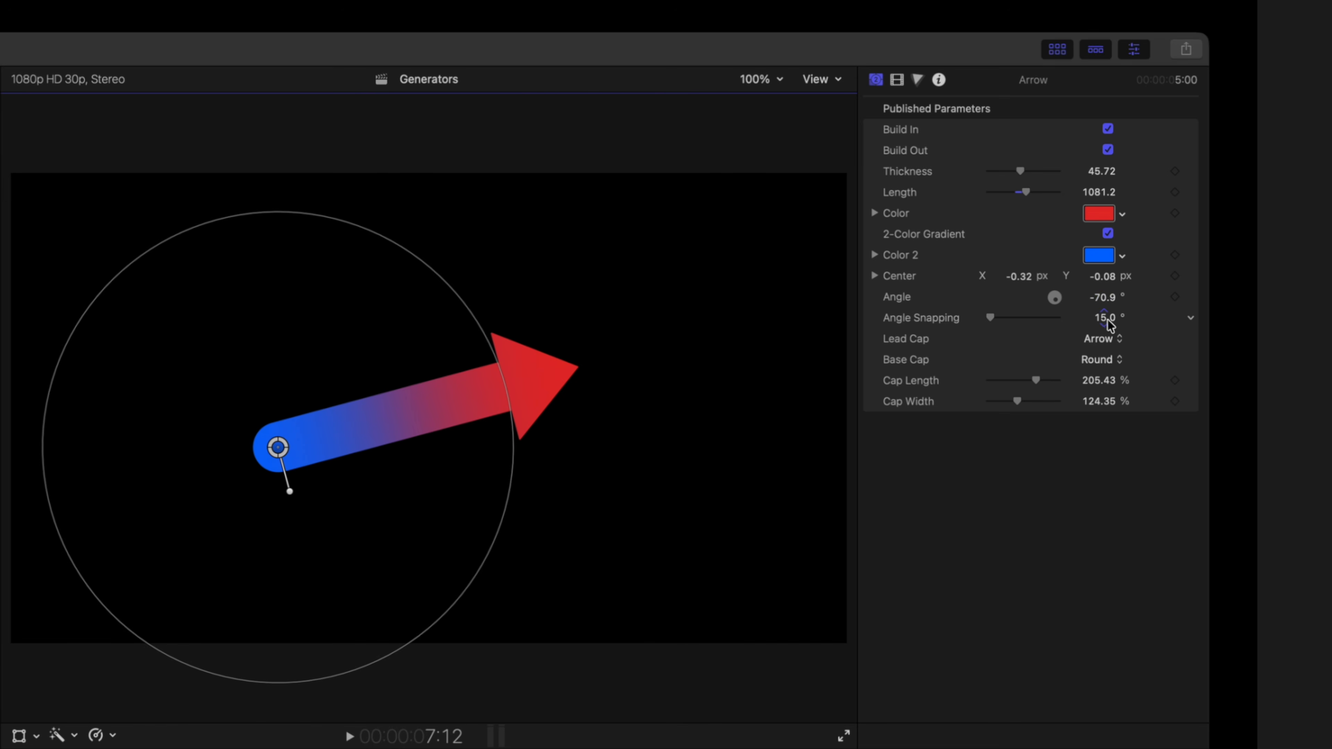
Change the Arrow's Base Cap to Arrow and move its Center to X -0.22, Y -0.06.
{"action": "left_click", "coordinate": [1101, 362]}
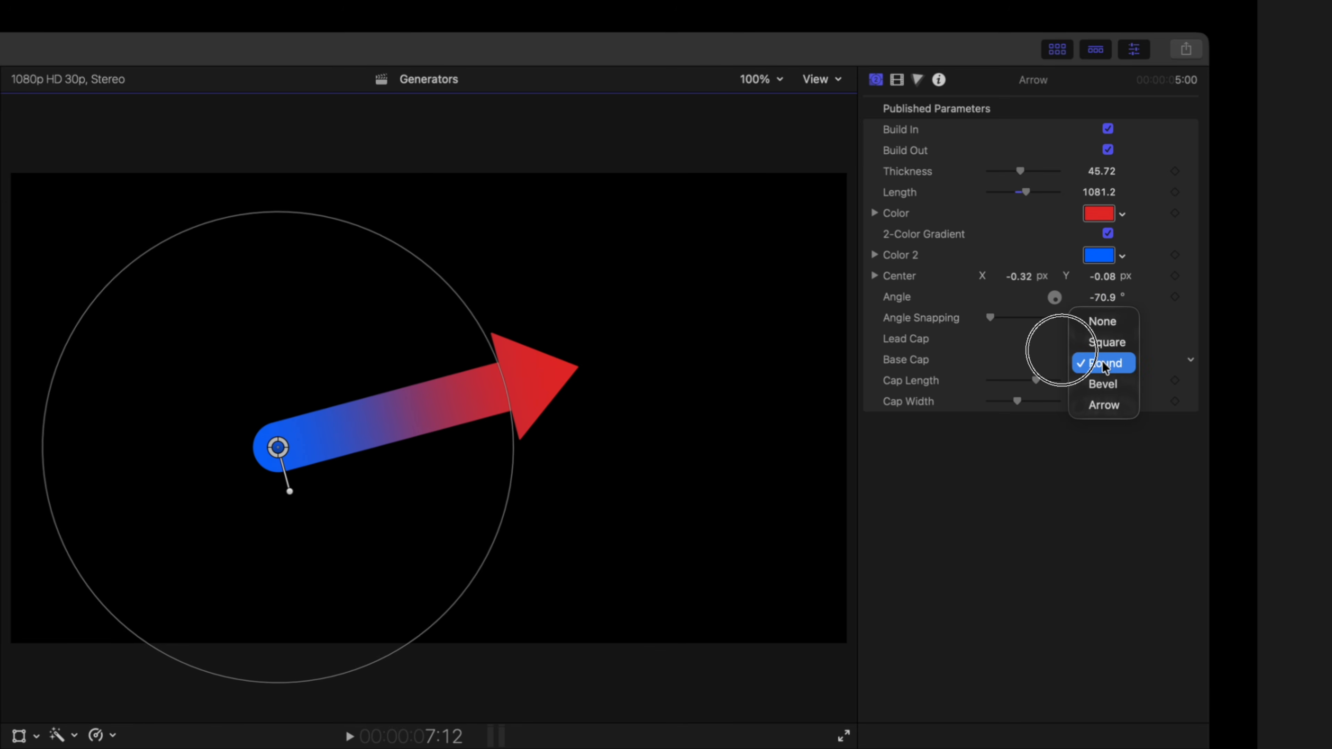
{"action": "left_click", "coordinate": [1105, 404]}
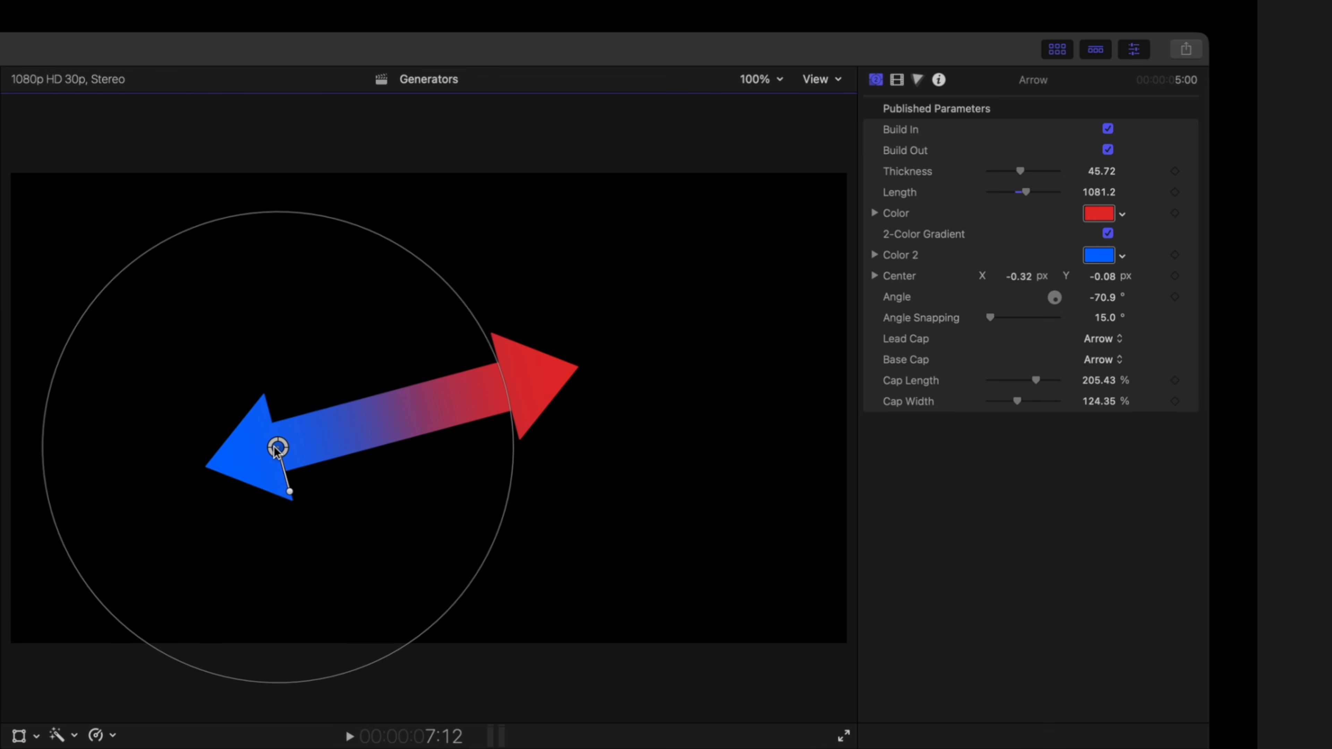
{"action": "left_click_drag", "start_coordinate": [276, 449], "coordinate": [325, 436]}
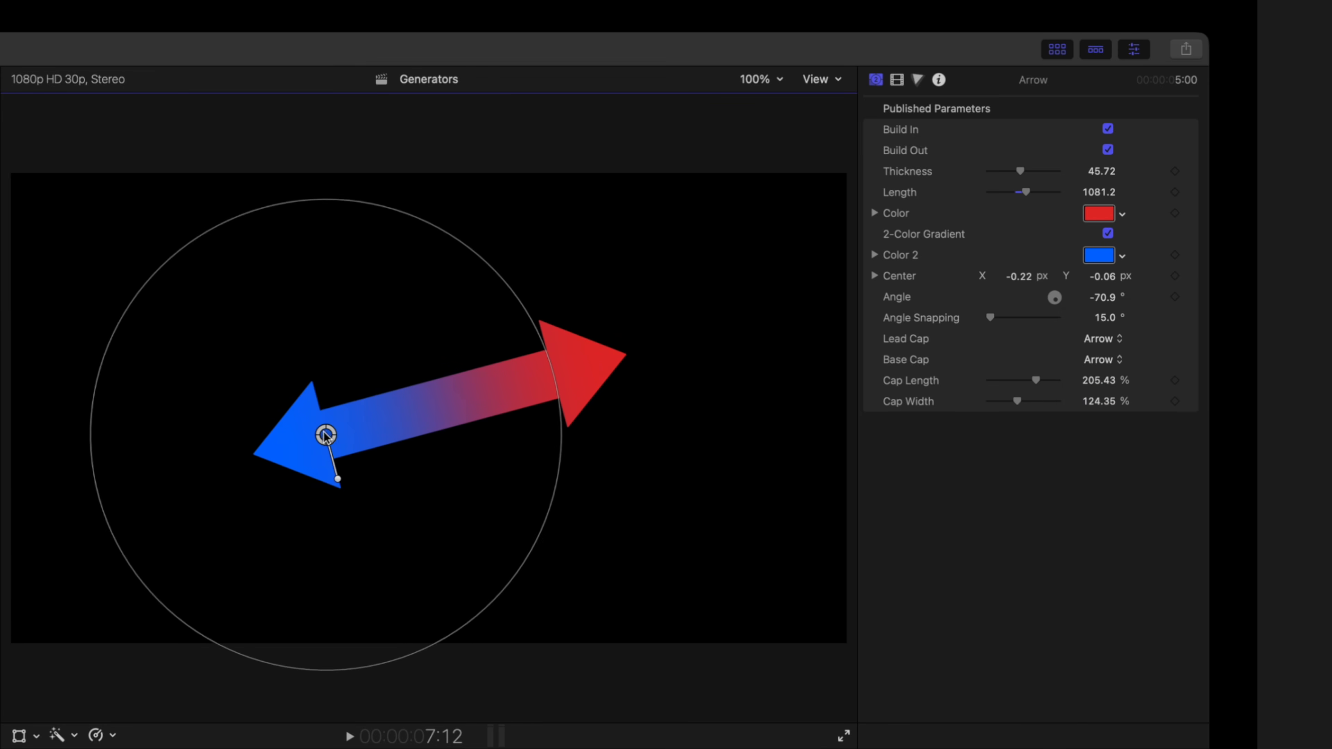
Move the green Chevron generator's Center to X -0.55, Y 0.19, set its Scale to 242.9 and play back its animation.
{"action": "left_click", "coordinate": [308, 446]}
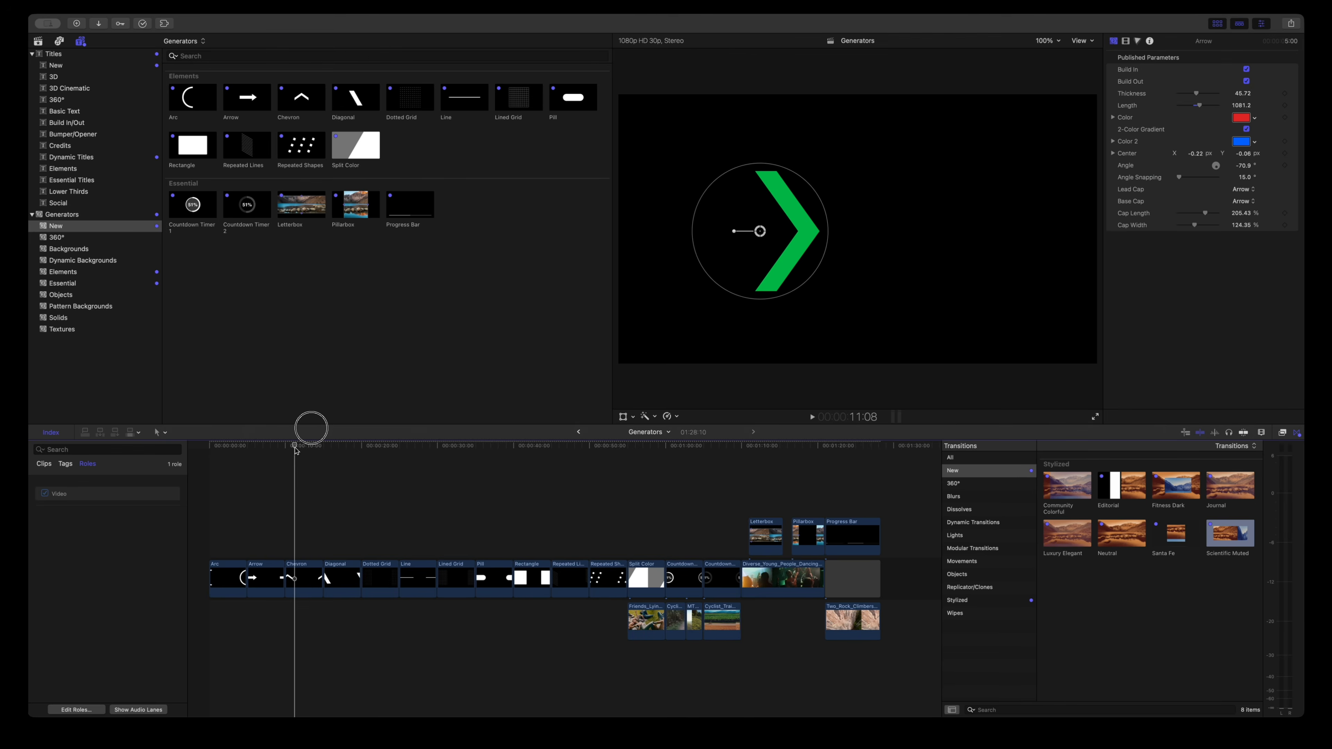
{"action": "left_click_drag", "start_coordinate": [296, 450], "coordinate": [286, 451]}
{"action": "key", "text": "space"}
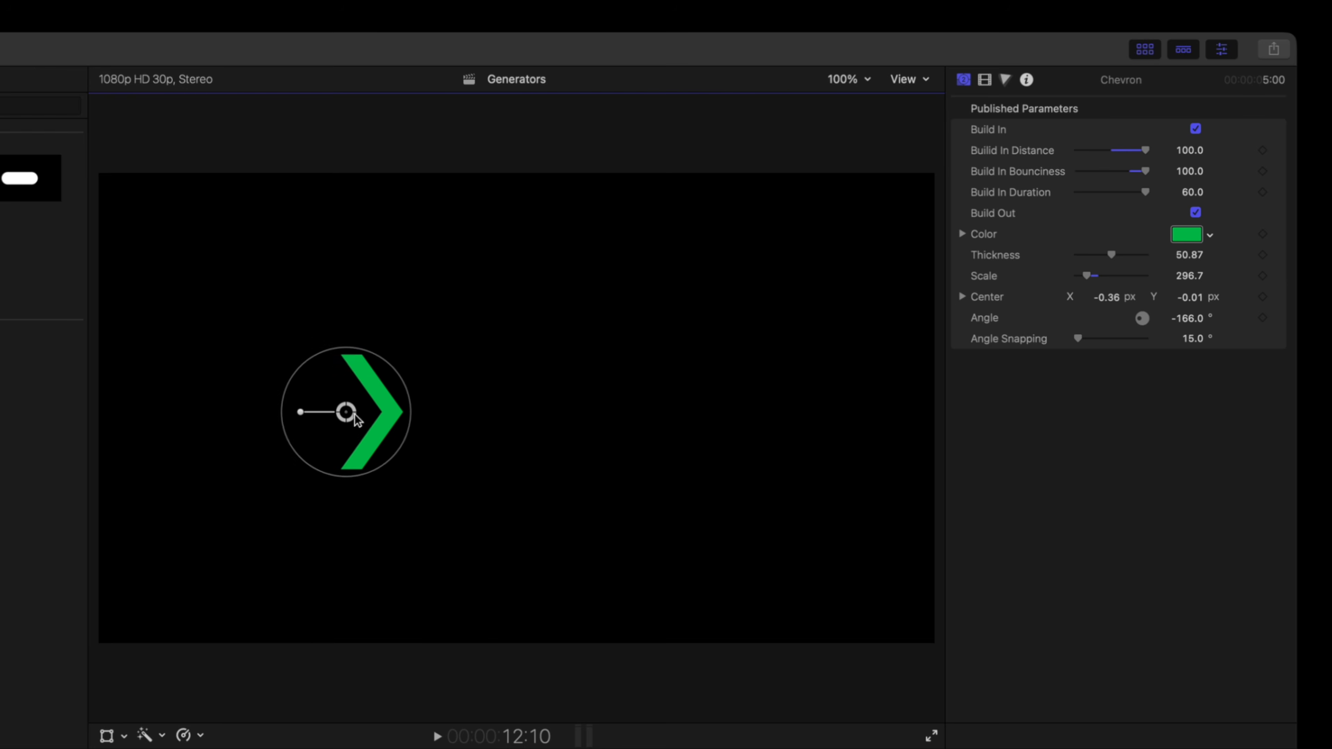
{"action": "left_click_drag", "start_coordinate": [761, 233], "coordinate": [709, 176]}
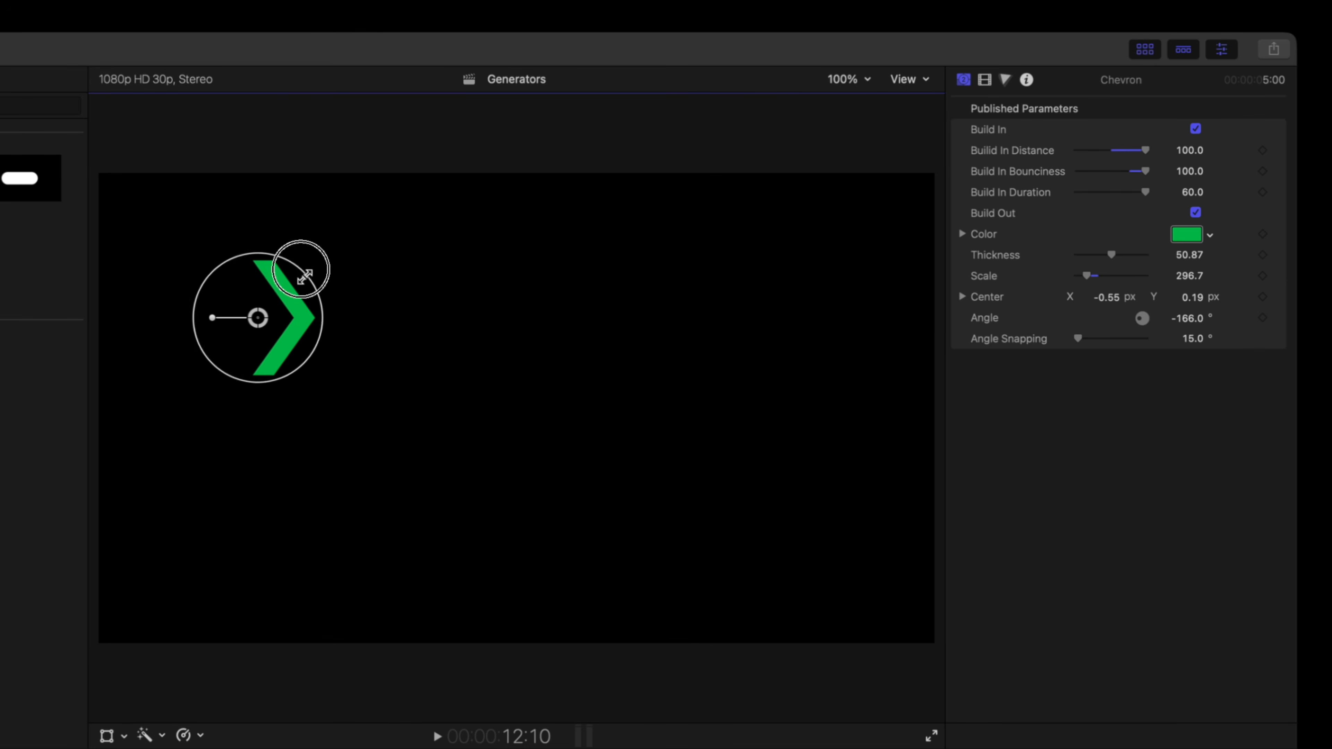
{"action": "left_click_drag", "start_coordinate": [304, 276], "coordinate": [296, 282]}
{"action": "key", "text": "space"}
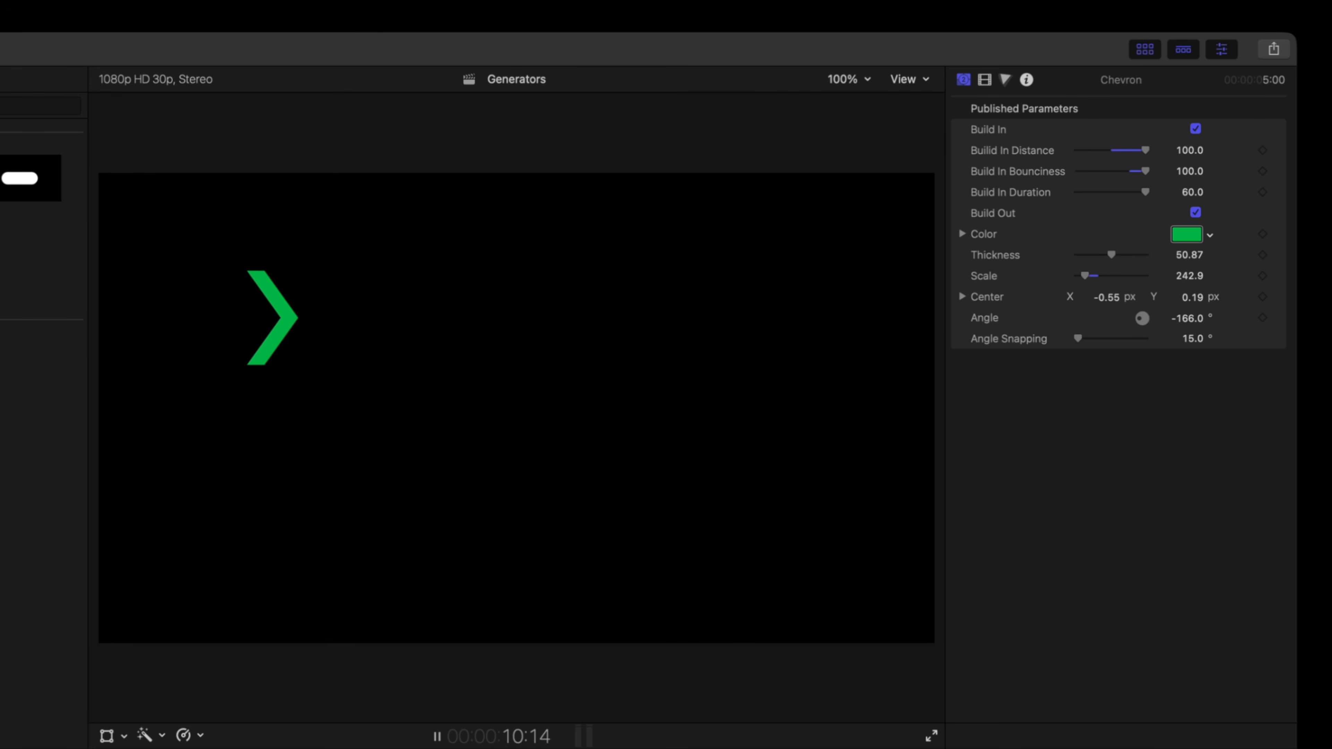
{"action": "key", "text": "space"}
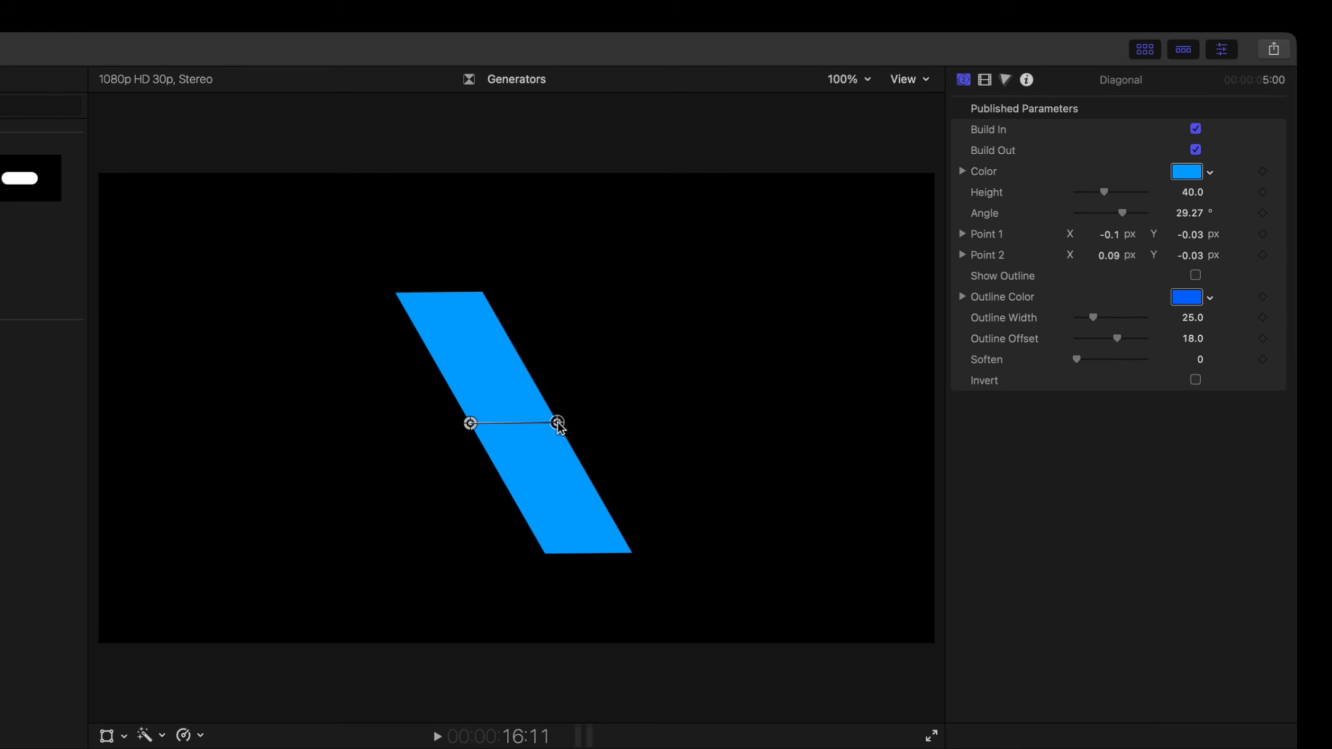
Stretch the blue Diagonal generator between Point 1 at X -0.53, Y -0.07 and Point 2 at X 0.48, Y 0.02, with Show Outline turned on.
{"action": "left_click_drag", "start_coordinate": [558, 424], "coordinate": [766, 425]}
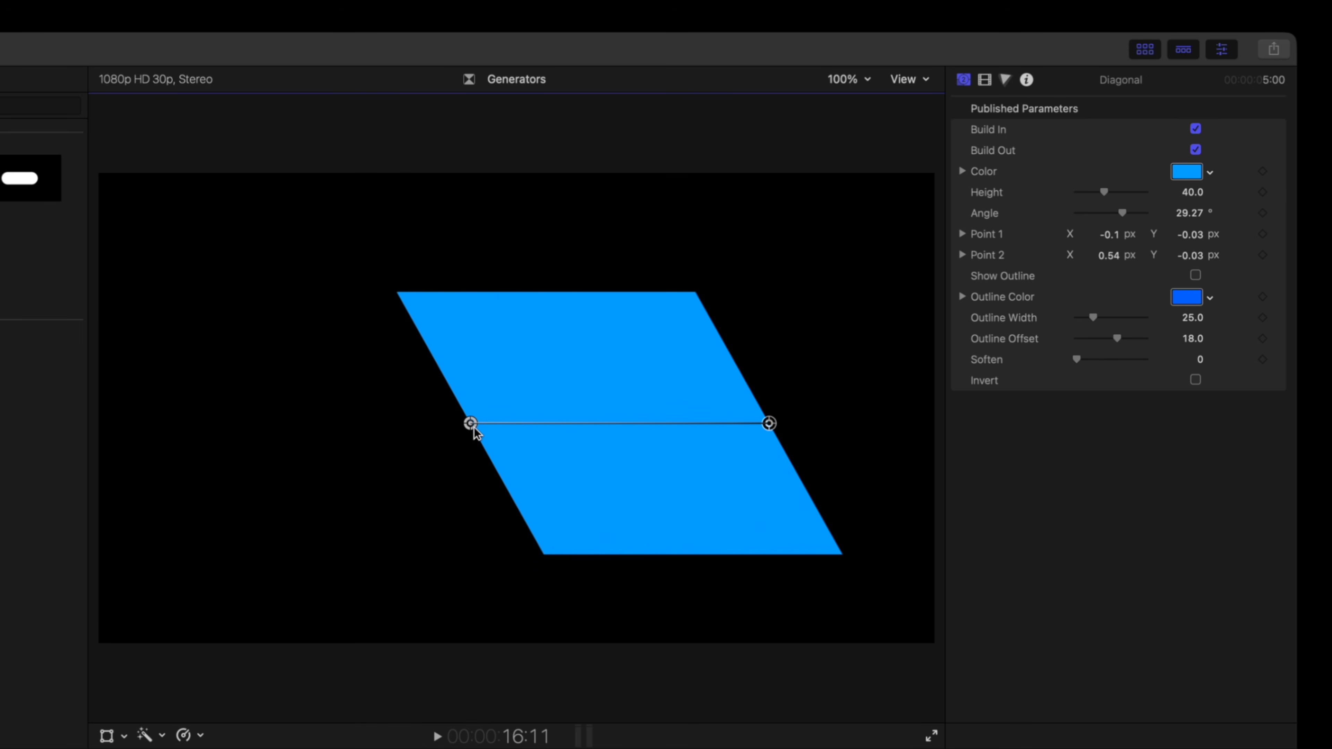
{"action": "left_click_drag", "start_coordinate": [471, 423], "coordinate": [283, 418]}
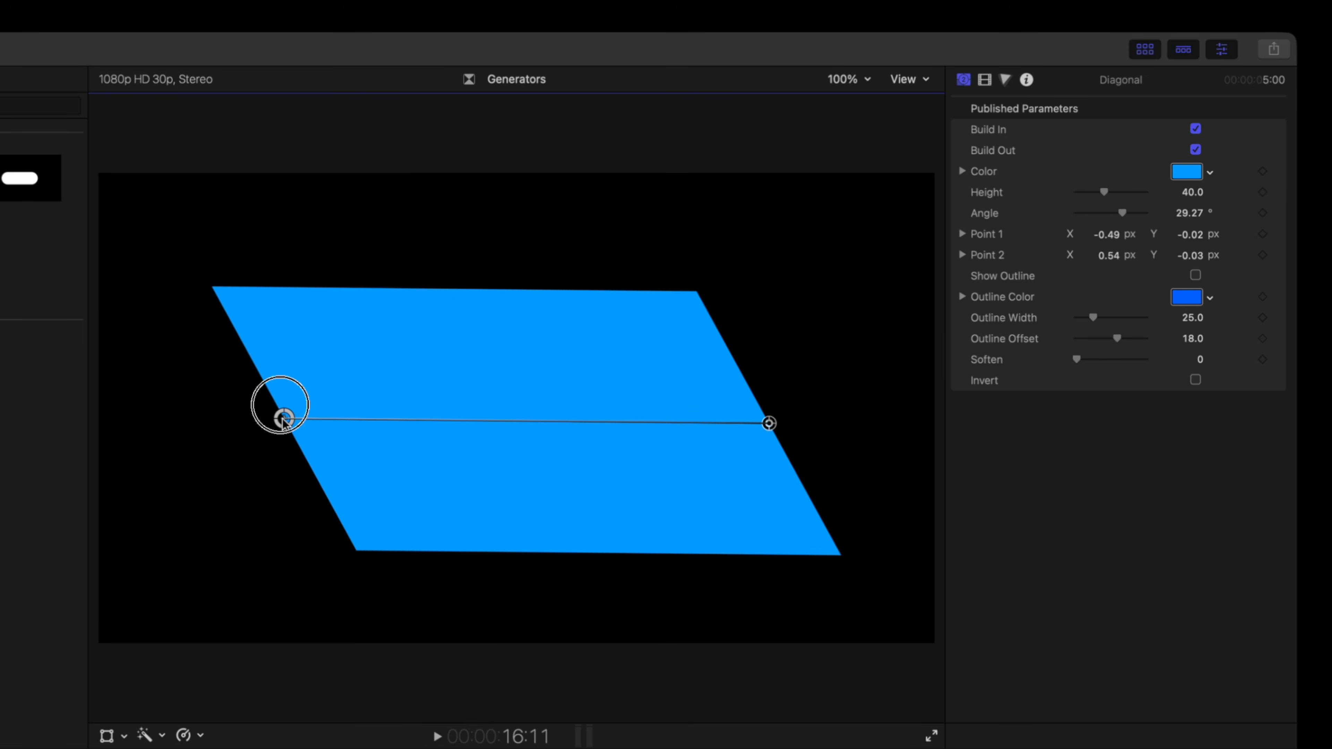
{"action": "left_click_drag", "start_coordinate": [768, 424], "coordinate": [797, 308]}
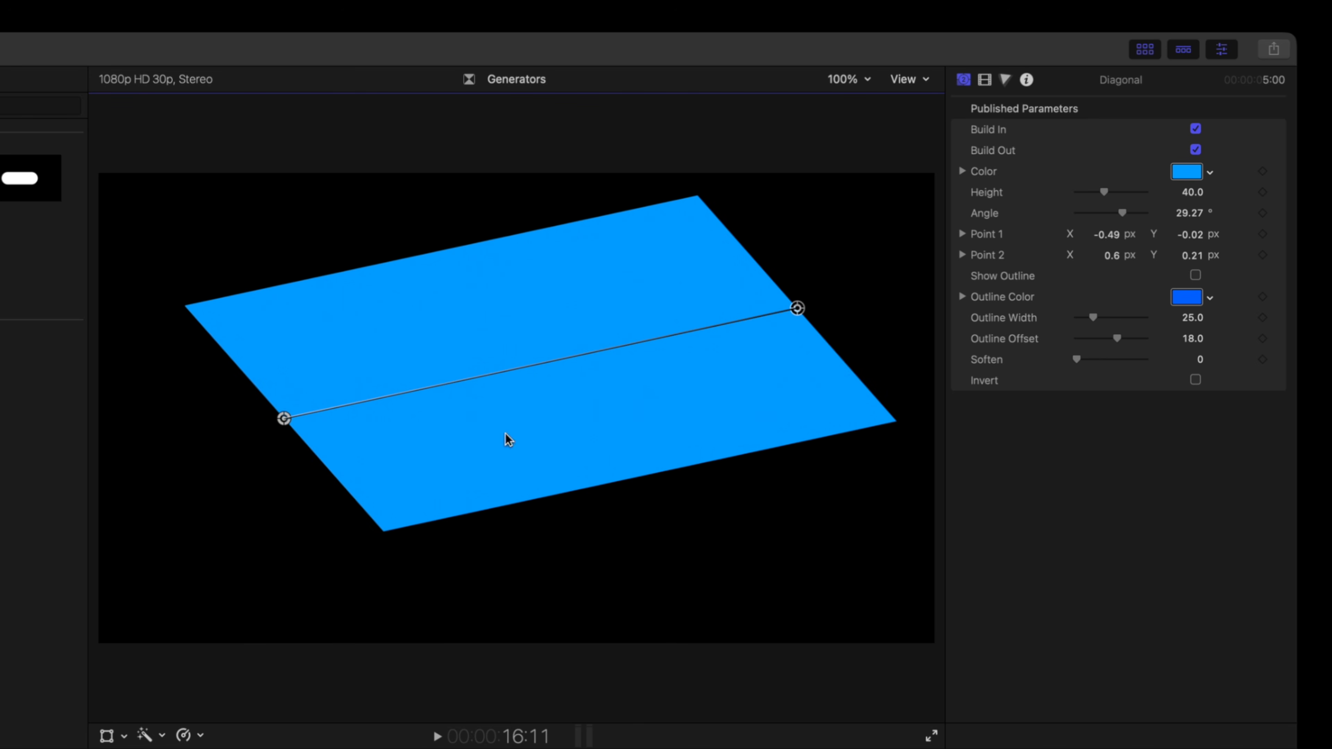
{"action": "mouse_move", "coordinate": [284, 418]}
{"action": "left_mouse_down"}
{"action": "mouse_move", "coordinate": [271, 482]}
{"action": "mouse_move", "coordinate": [268, 439]}
{"action": "left_mouse_up"}
{"action": "left_click_drag", "start_coordinate": [797, 308], "coordinate": [774, 343]}
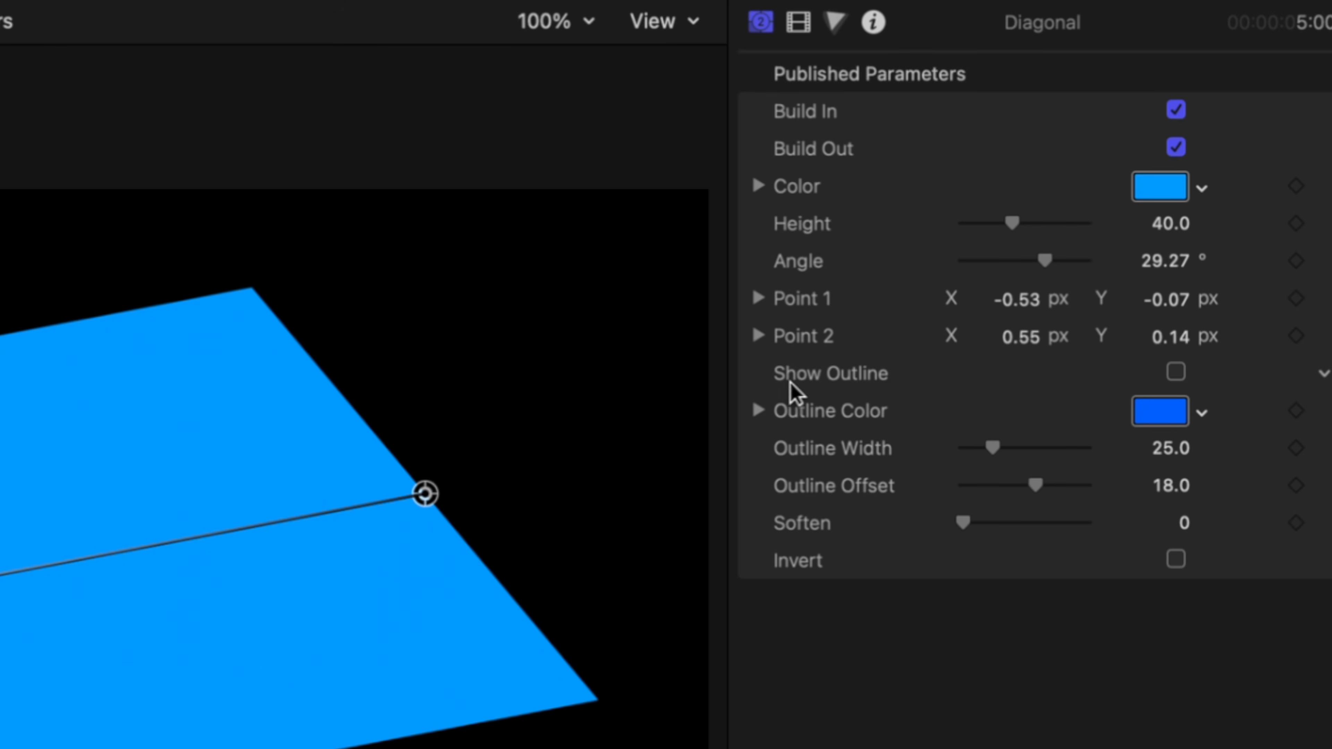
{"action": "left_click", "coordinate": [1176, 374]}
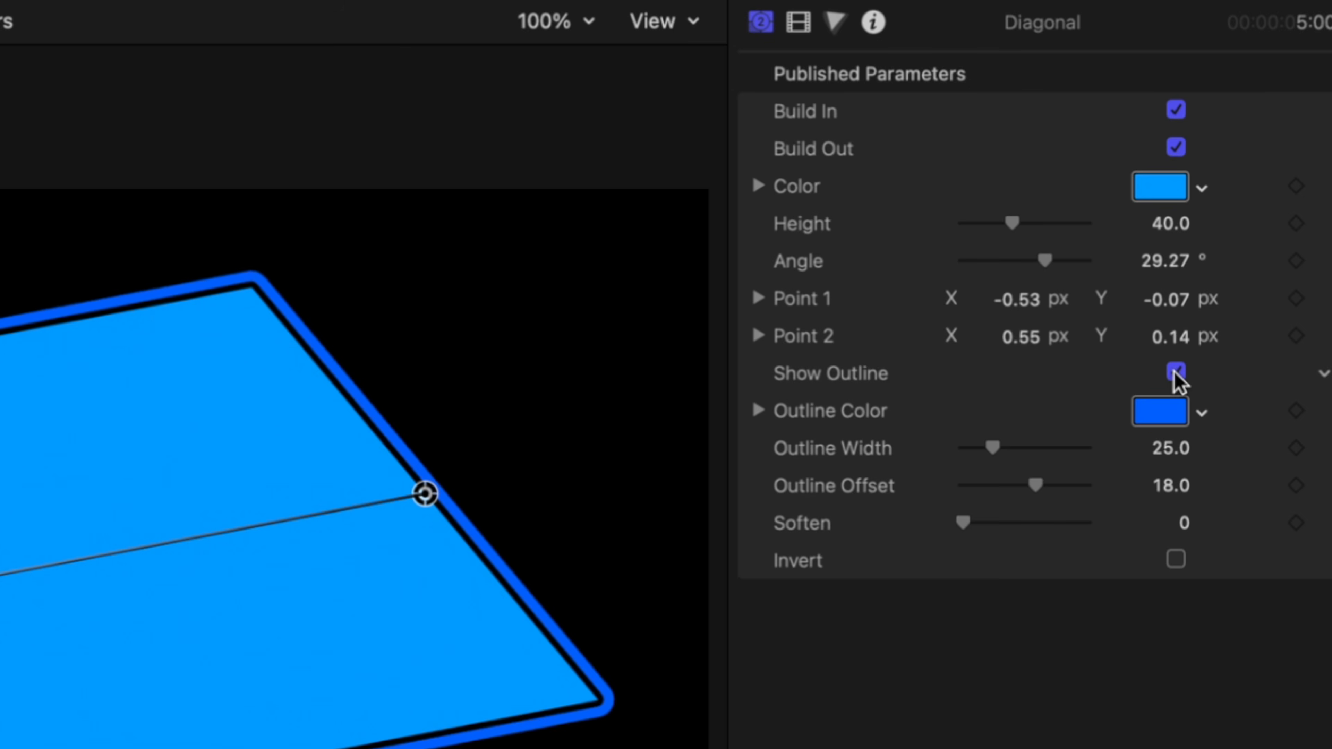
{"action": "left_click_drag", "start_coordinate": [445, 506], "coordinate": [357, 592]}
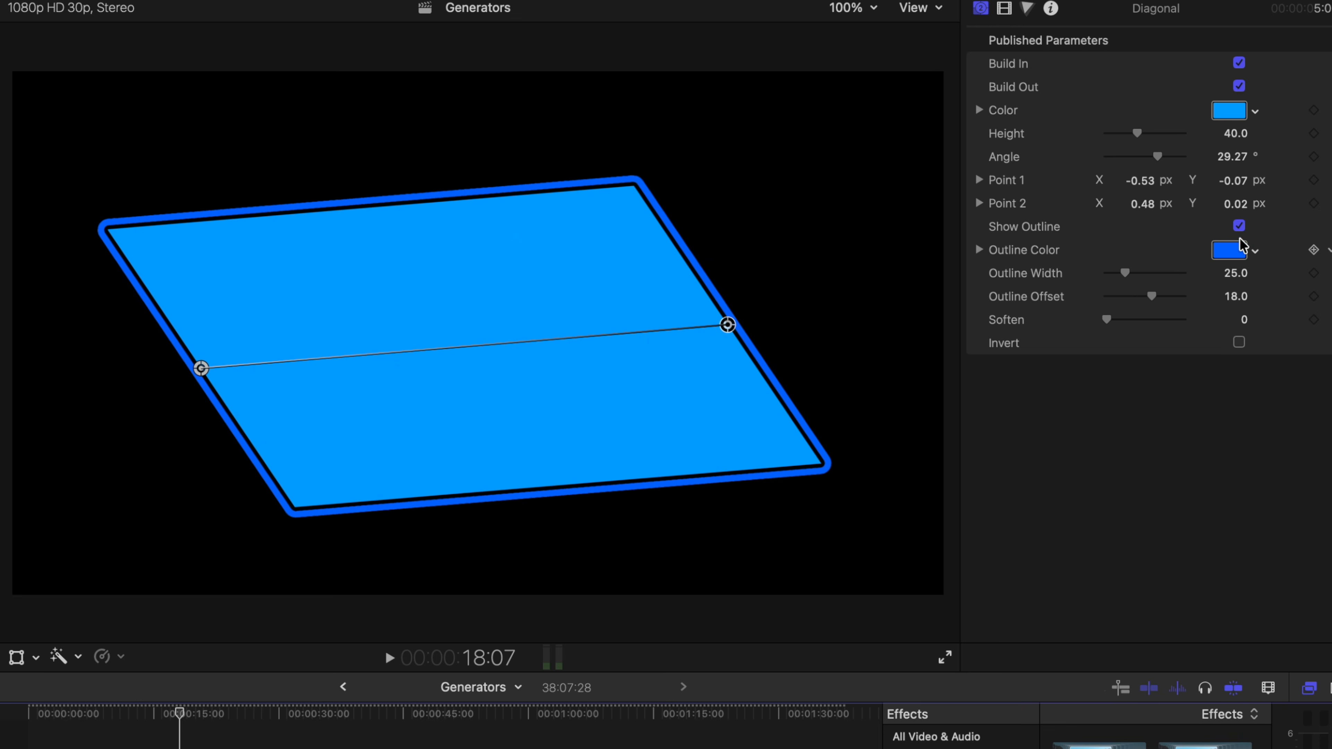
Make the Diagonal's outline yellow, set its Outline Width to 42.0 and increase its Outline Offset.
{"action": "left_click", "coordinate": [1233, 253]}
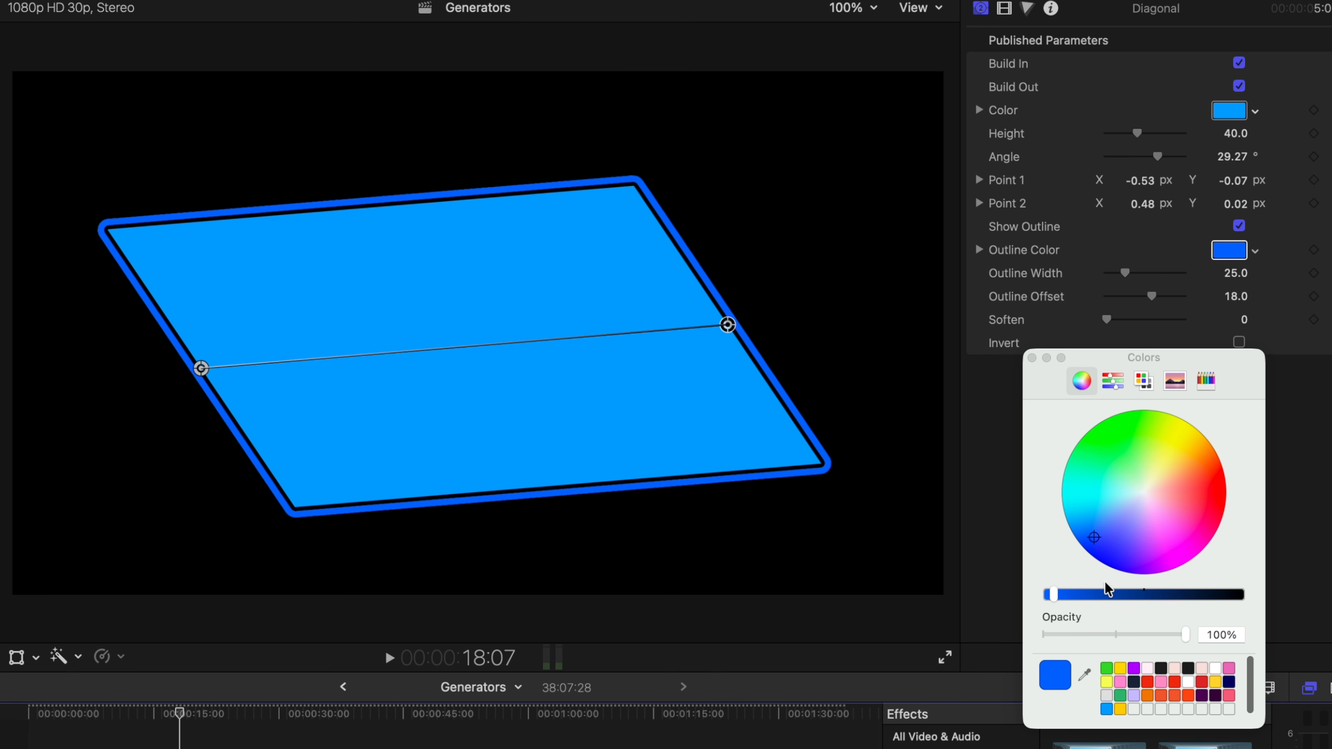
{"action": "left_click", "coordinate": [1119, 669]}
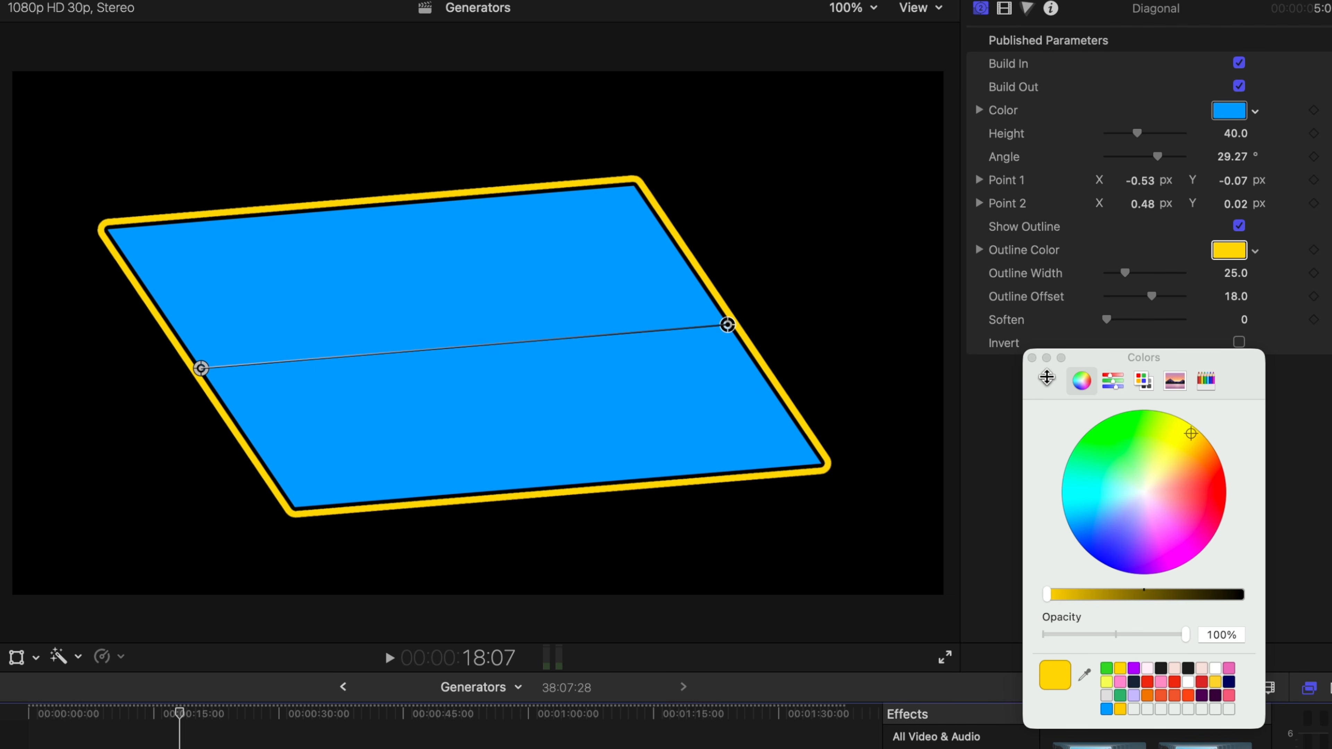
{"action": "left_click", "coordinate": [1032, 358]}
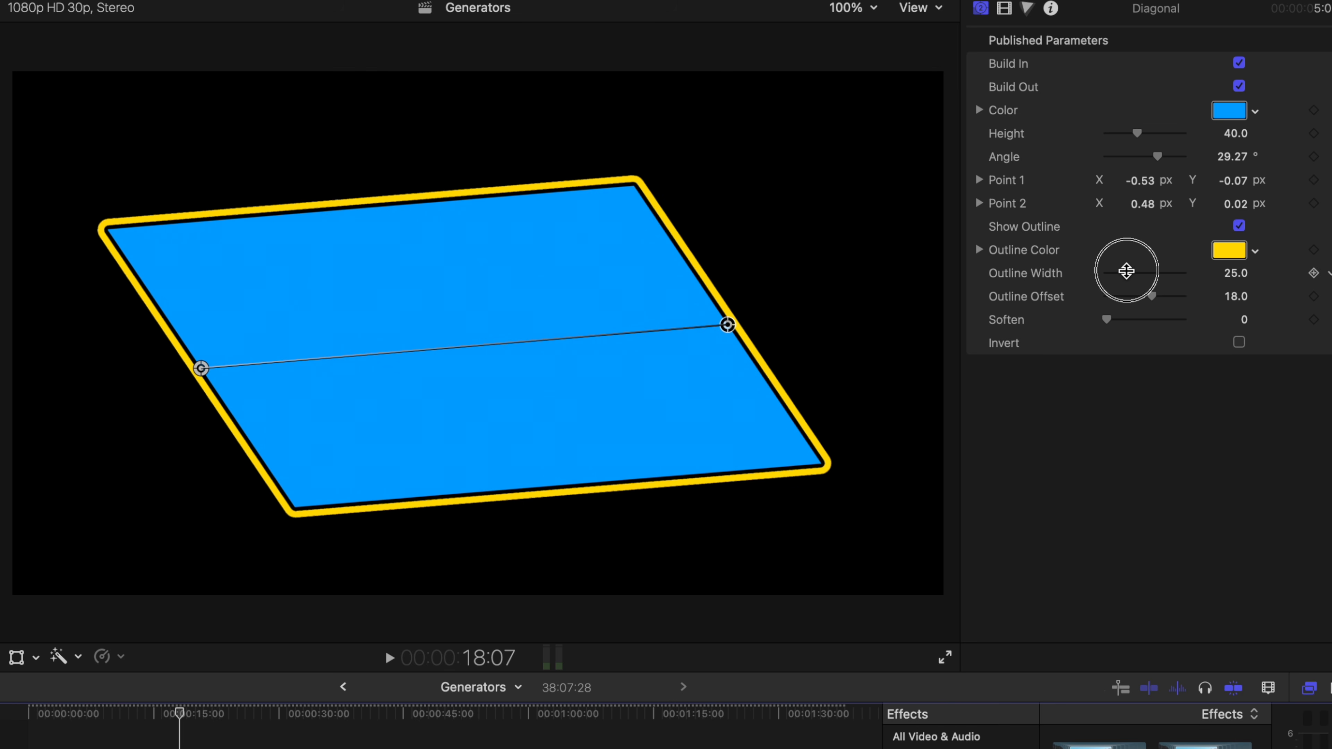
{"action": "left_click_drag", "start_coordinate": [1126, 271], "coordinate": [1098, 342]}
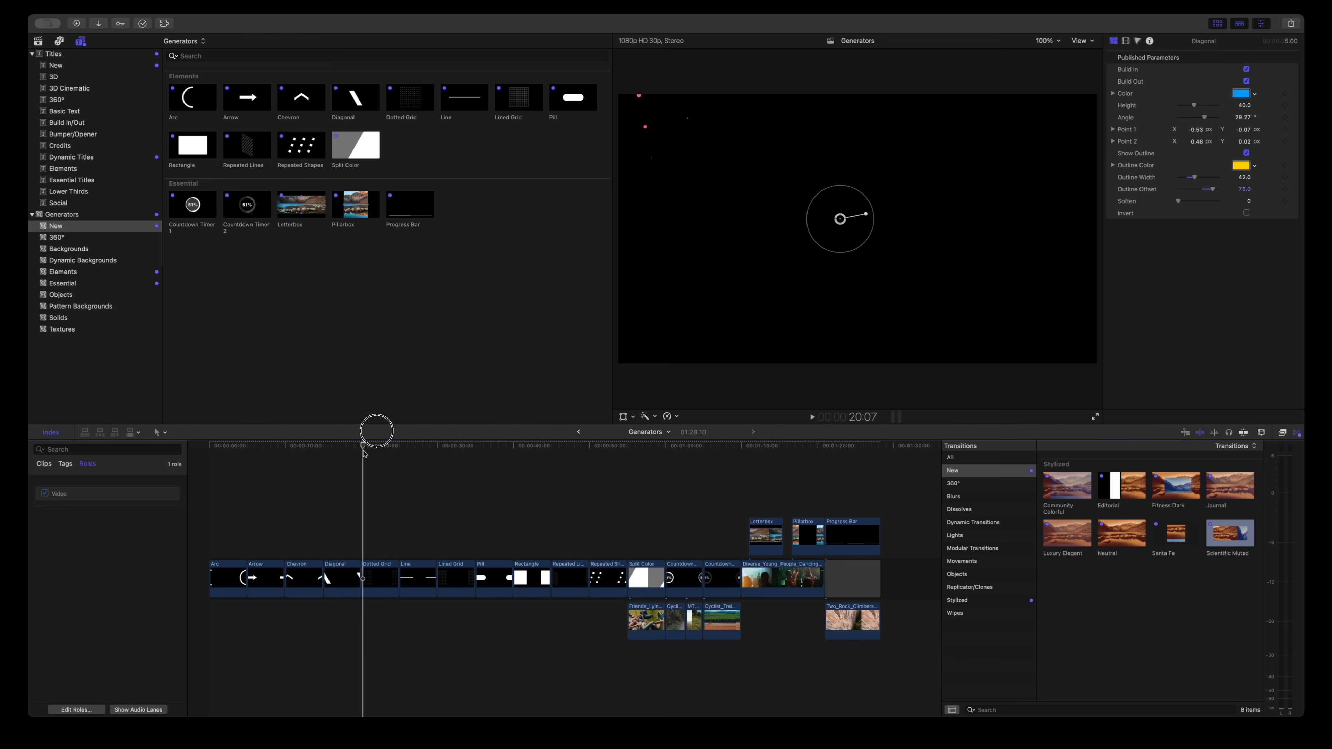
Set the Dotted Grid to Width 4114.85, Height 3051.48, 12 columns, 9 rows, Offset -0.26%, Dot Scale 130%, Dot Scale End 400%, Scale 82.2 and Rotation 12.1°.
{"action": "mouse_move", "coordinate": [371, 432]}
{"action": "left_mouse_down"}
{"action": "mouse_move", "coordinate": [387, 432]}
{"action": "mouse_move", "coordinate": [386, 454]}
{"action": "mouse_move", "coordinate": [366, 446]}
{"action": "mouse_move", "coordinate": [379, 451]}
{"action": "left_mouse_up"}
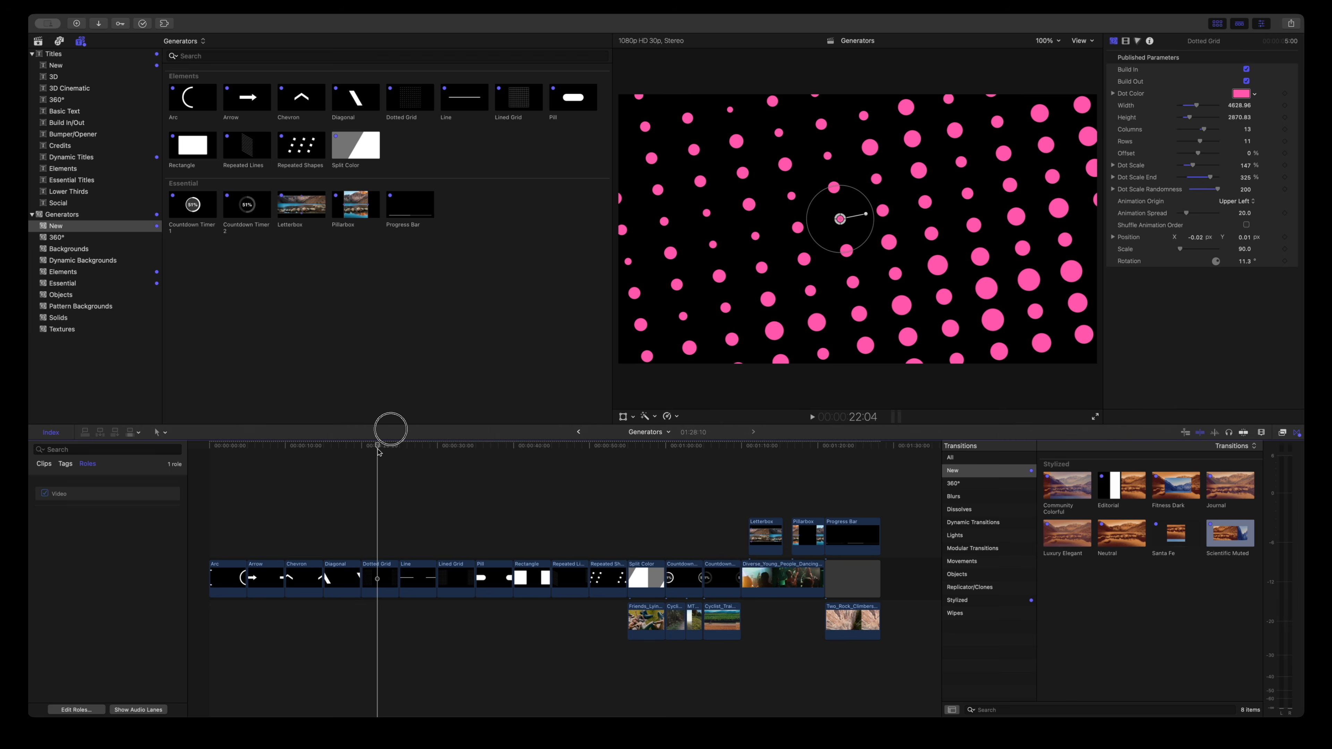
{"action": "left_click", "coordinate": [402, 105]}
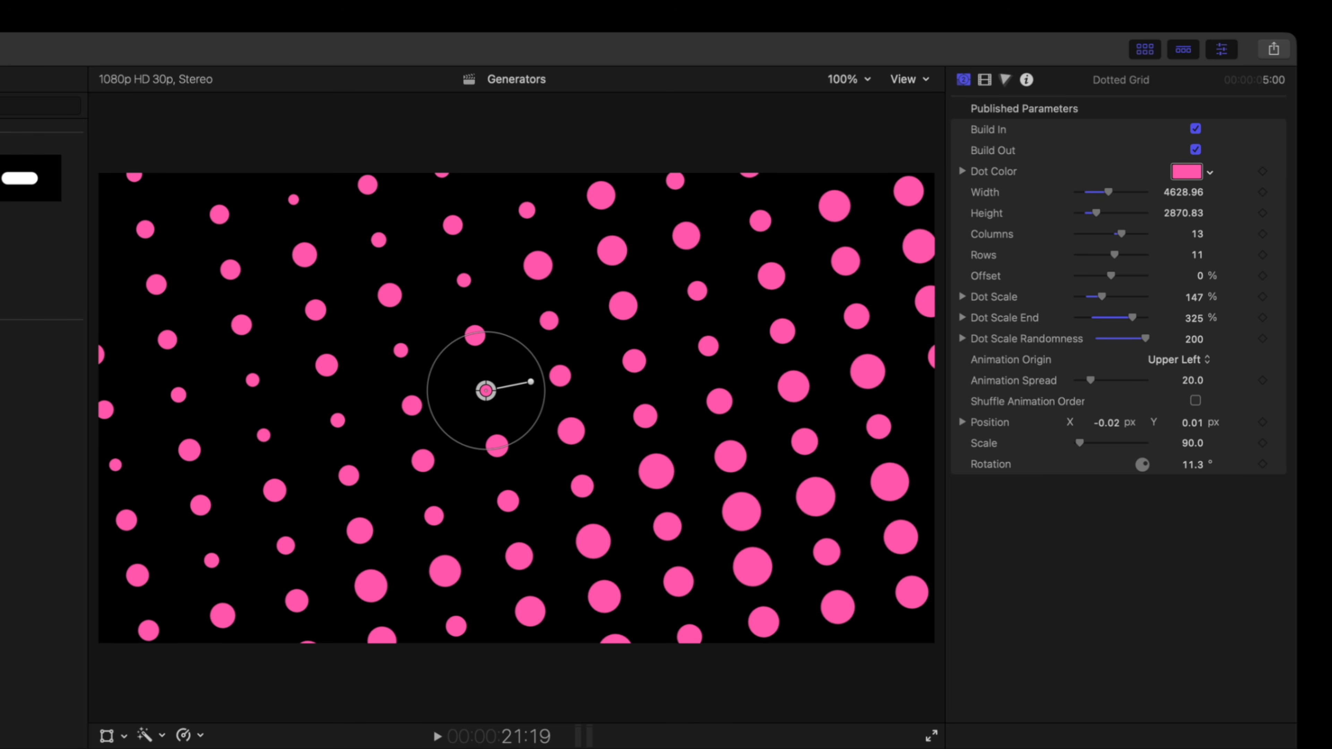
{"action": "left_click_drag", "start_coordinate": [1106, 190], "coordinate": [1143, 322]}
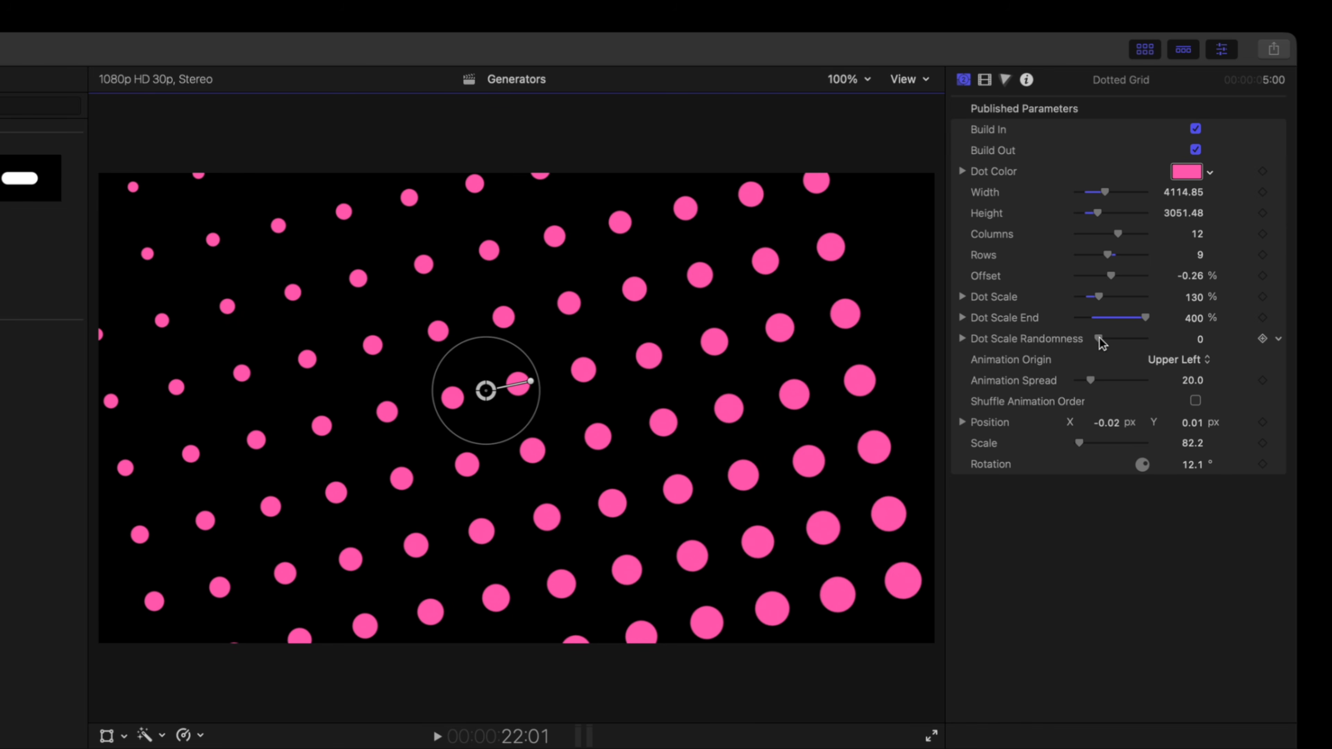
Set the Dotted Grid's Dot Scale Randomness to 200 and Animation Spread to 48.0, and readjust its Height, Width and Rows.
{"action": "left_click_drag", "start_coordinate": [1099, 340], "coordinate": [1224, 341]}
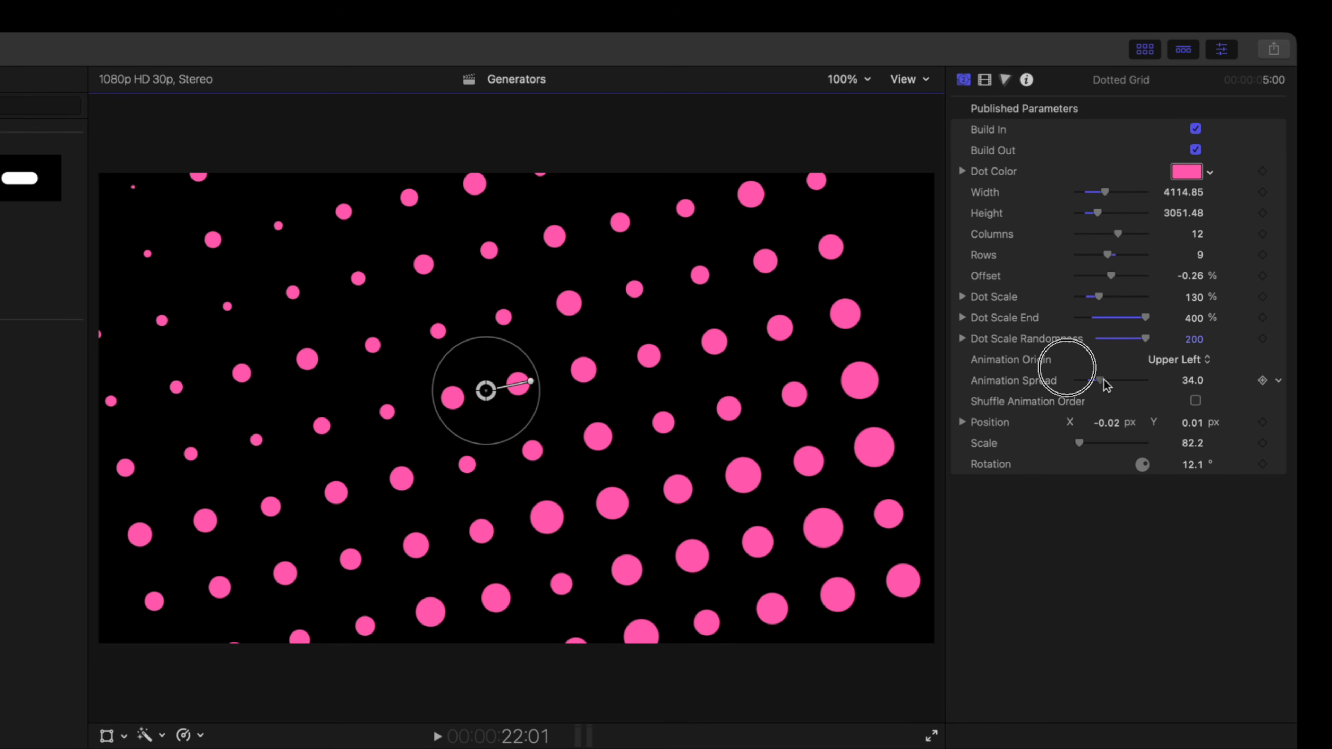
{"action": "left_click_drag", "start_coordinate": [1105, 385], "coordinate": [1110, 386]}
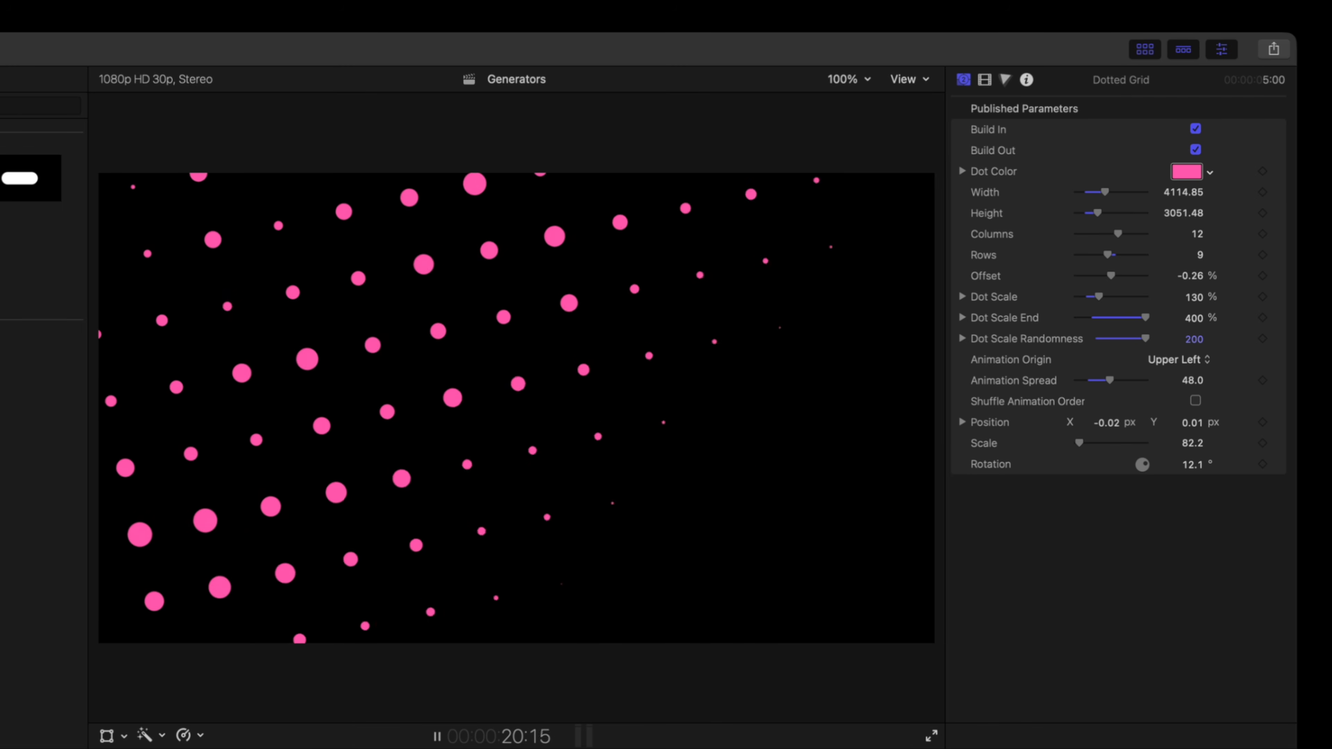
{"action": "left_click_drag", "start_coordinate": [1097, 213], "coordinate": [1097, 215]}
{"action": "left_click_drag", "start_coordinate": [1104, 192], "coordinate": [1098, 197]}
{"action": "mouse_move", "coordinate": [1107, 254]}
{"action": "left_mouse_down"}
{"action": "mouse_move", "coordinate": [1135, 261]}
{"action": "mouse_move", "coordinate": [1115, 257]}
{"action": "mouse_move", "coordinate": [1127, 281]}
{"action": "mouse_move", "coordinate": [1105, 279]}
{"action": "mouse_move", "coordinate": [1117, 279]}
{"action": "left_mouse_up"}
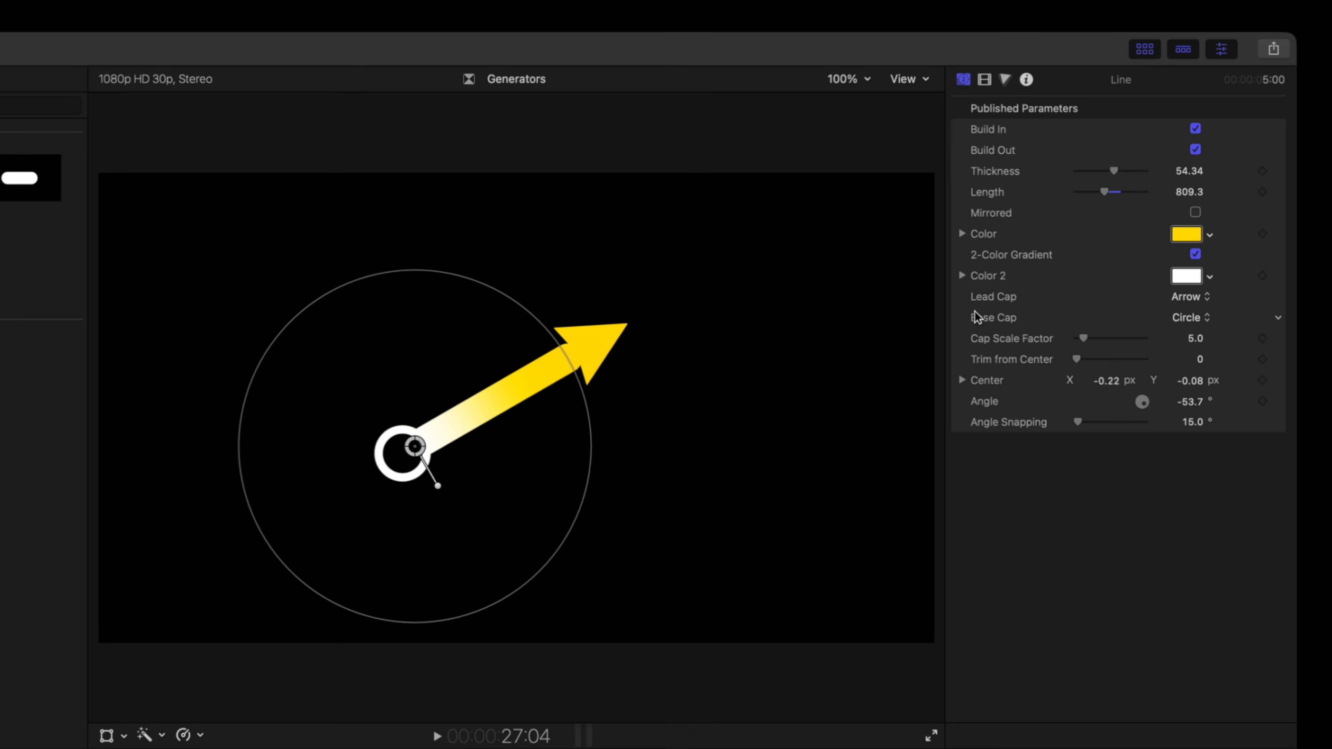
Try Reverse Arrow and Circle as the Lead Cap of the yellow Line generator.
{"action": "left_click", "coordinate": [1190, 297]}
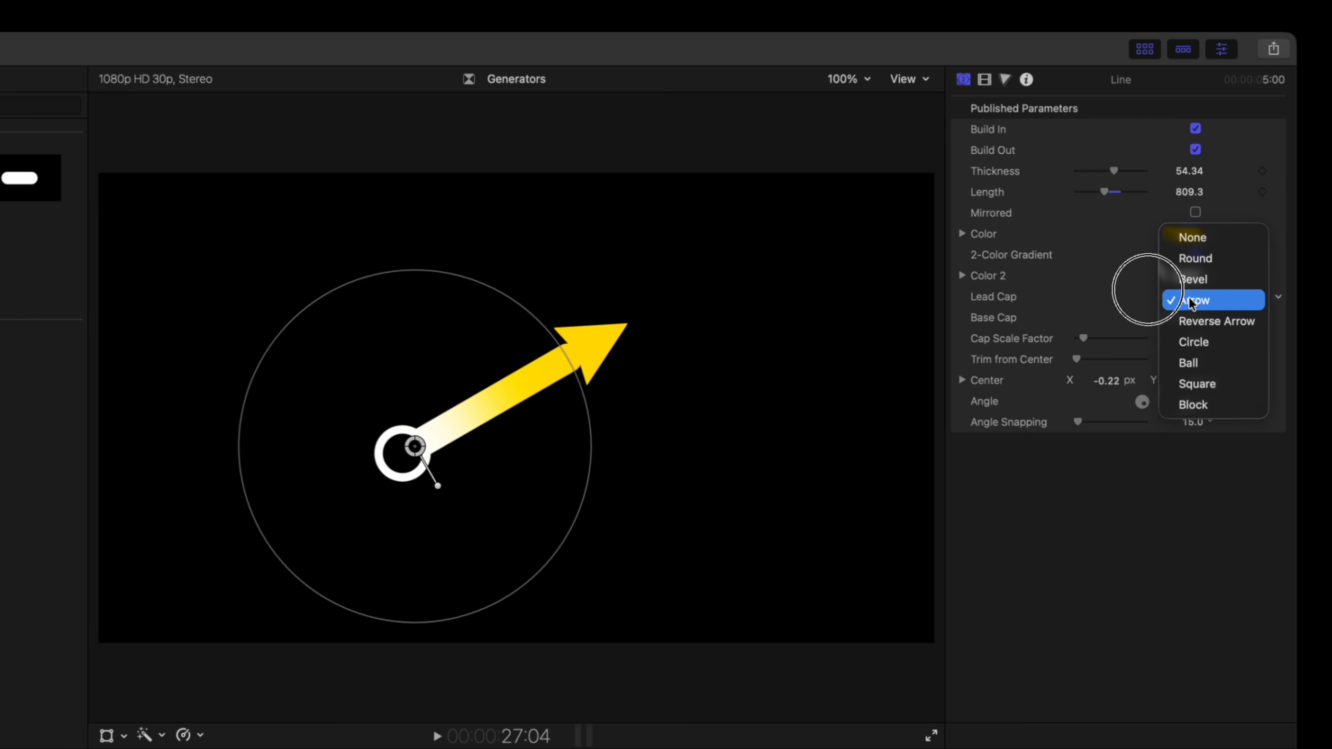
{"action": "left_click", "coordinate": [1190, 320]}
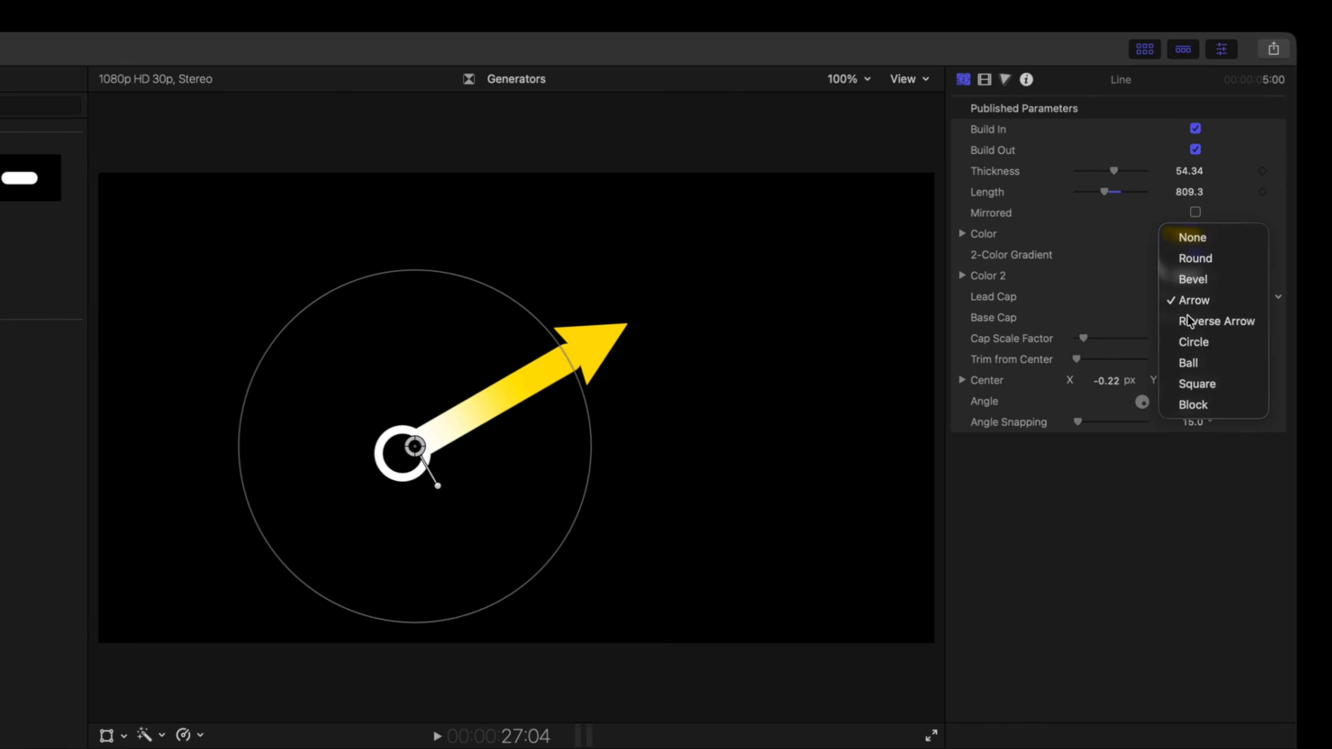
{"action": "left_click", "coordinate": [1179, 303]}
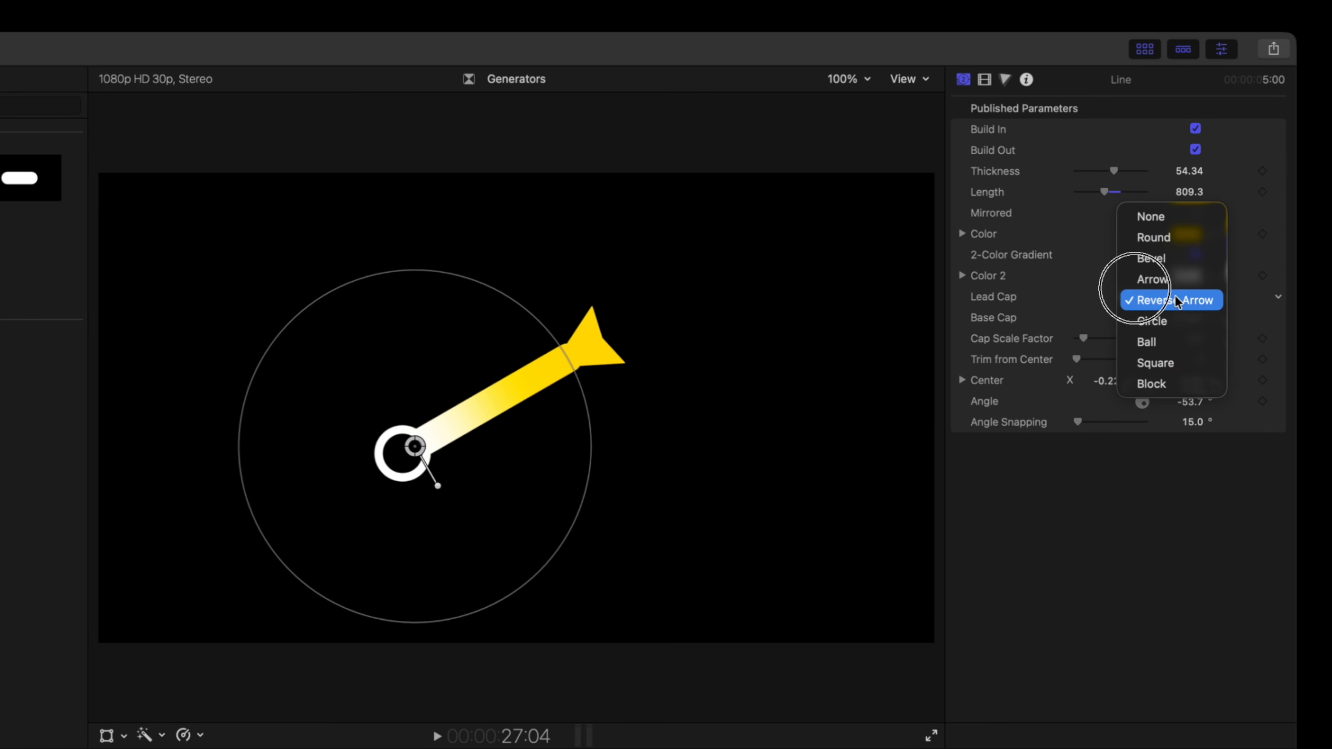
{"action": "left_click", "coordinate": [1165, 321]}
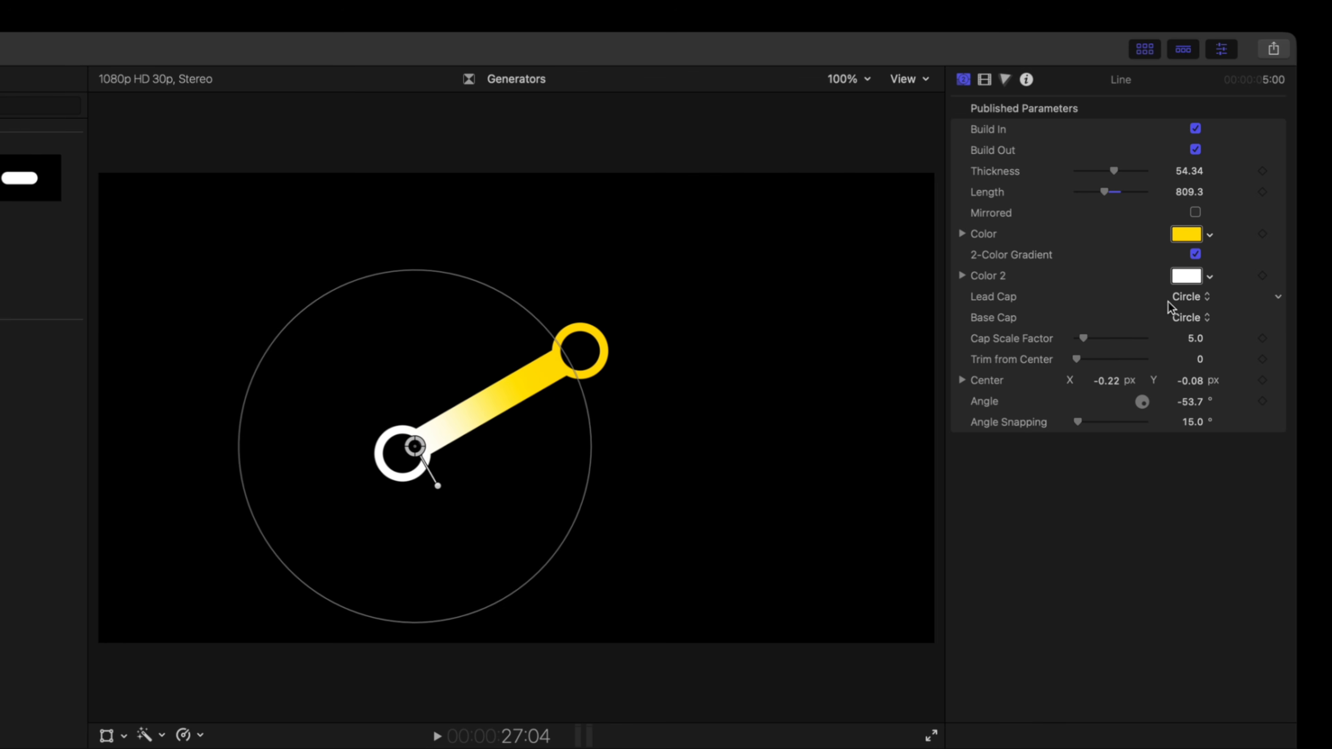
Try Ball and Block as the Line's Base Cap, and restore the Circle Base Cap and Arrow Lead Cap.
{"action": "left_click", "coordinate": [1206, 319]}
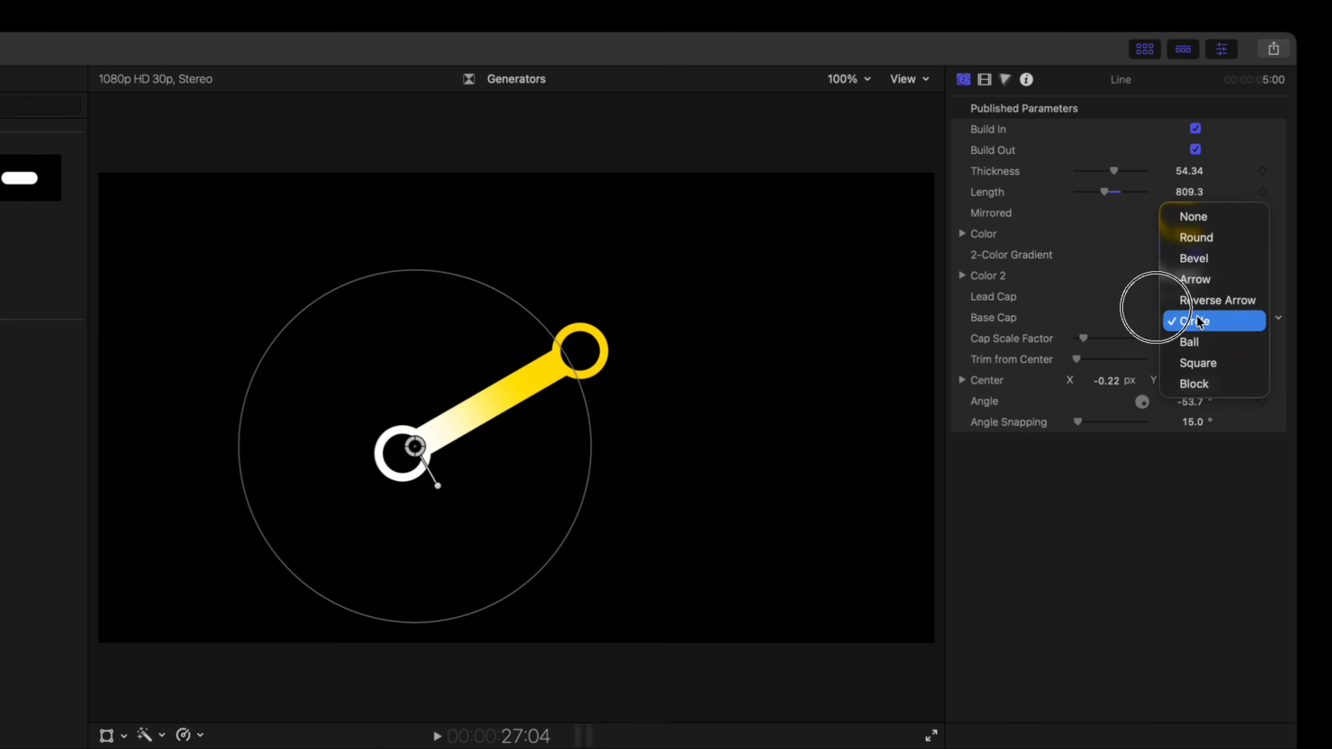
{"action": "left_click", "coordinate": [1204, 329]}
{"action": "left_click", "coordinate": [1196, 320]}
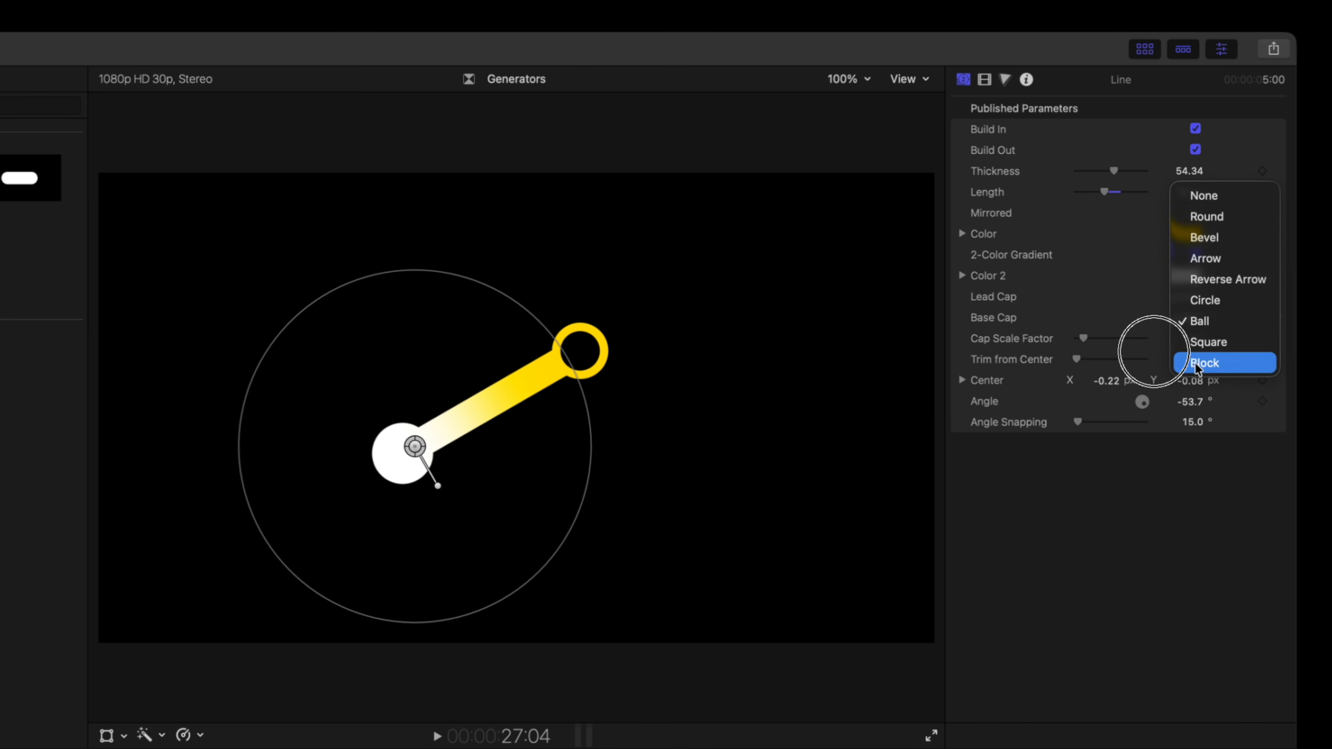
{"action": "left_click", "coordinate": [1196, 364]}
{"action": "left_click", "coordinate": [1190, 320]}
{"action": "left_click", "coordinate": [1199, 266]}
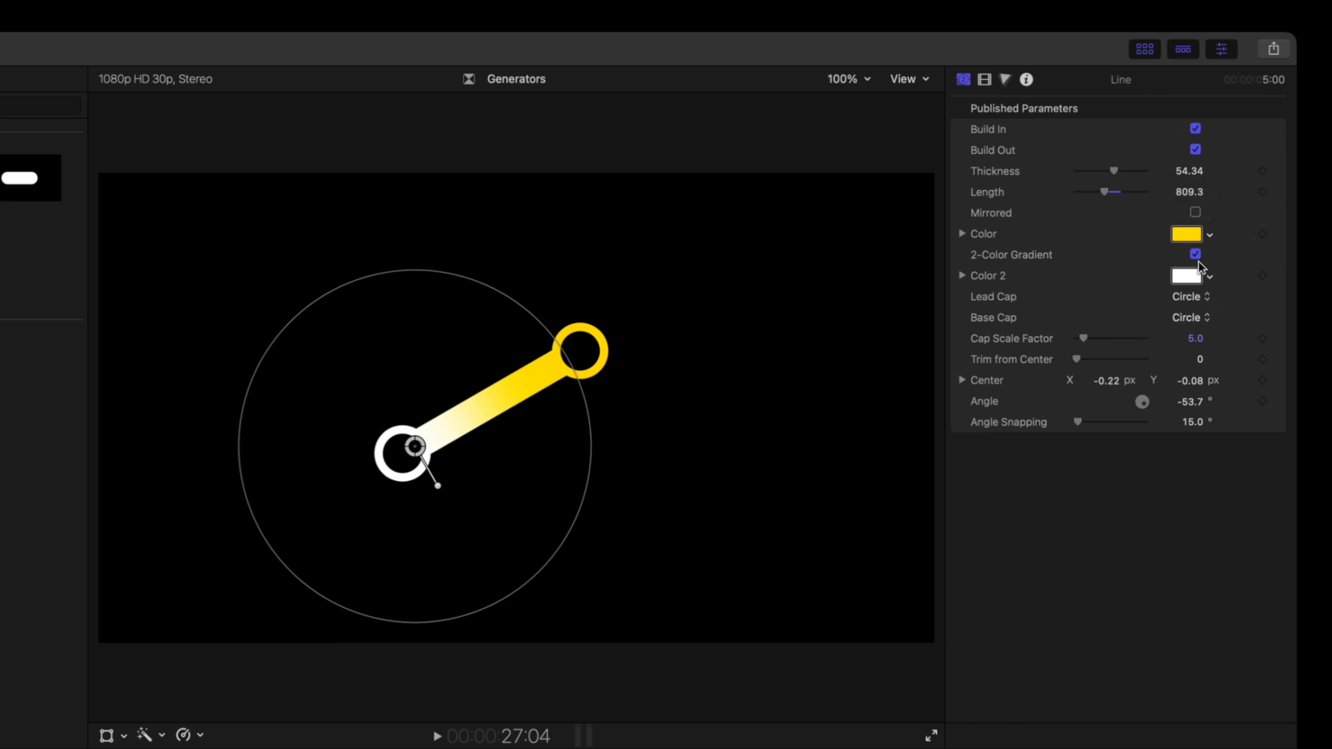
{"action": "left_click", "coordinate": [1200, 265]}
{"action": "left_click", "coordinate": [1199, 265]}
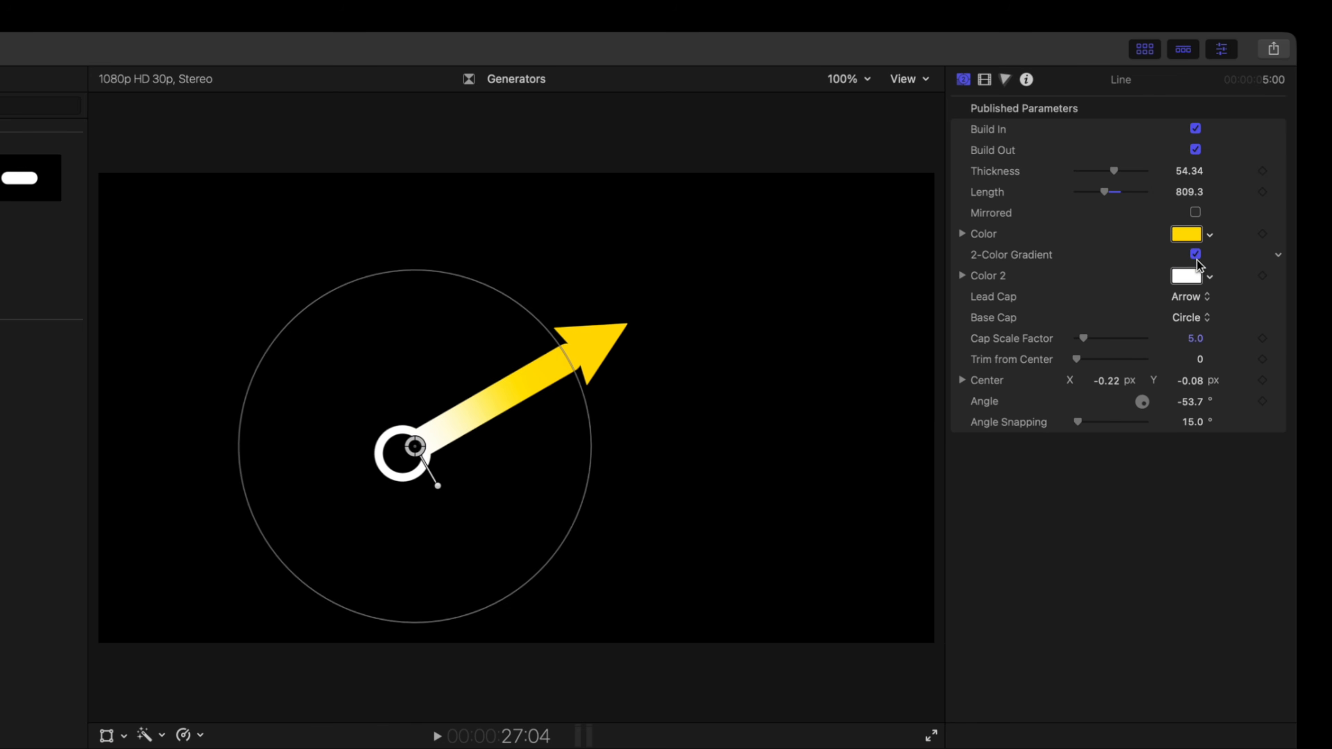
Try Mirrored on the Line and turn it off again, moving its Center to X -0.04, Y -0.02 and changing its Angle.
{"action": "left_click", "coordinate": [1196, 213]}
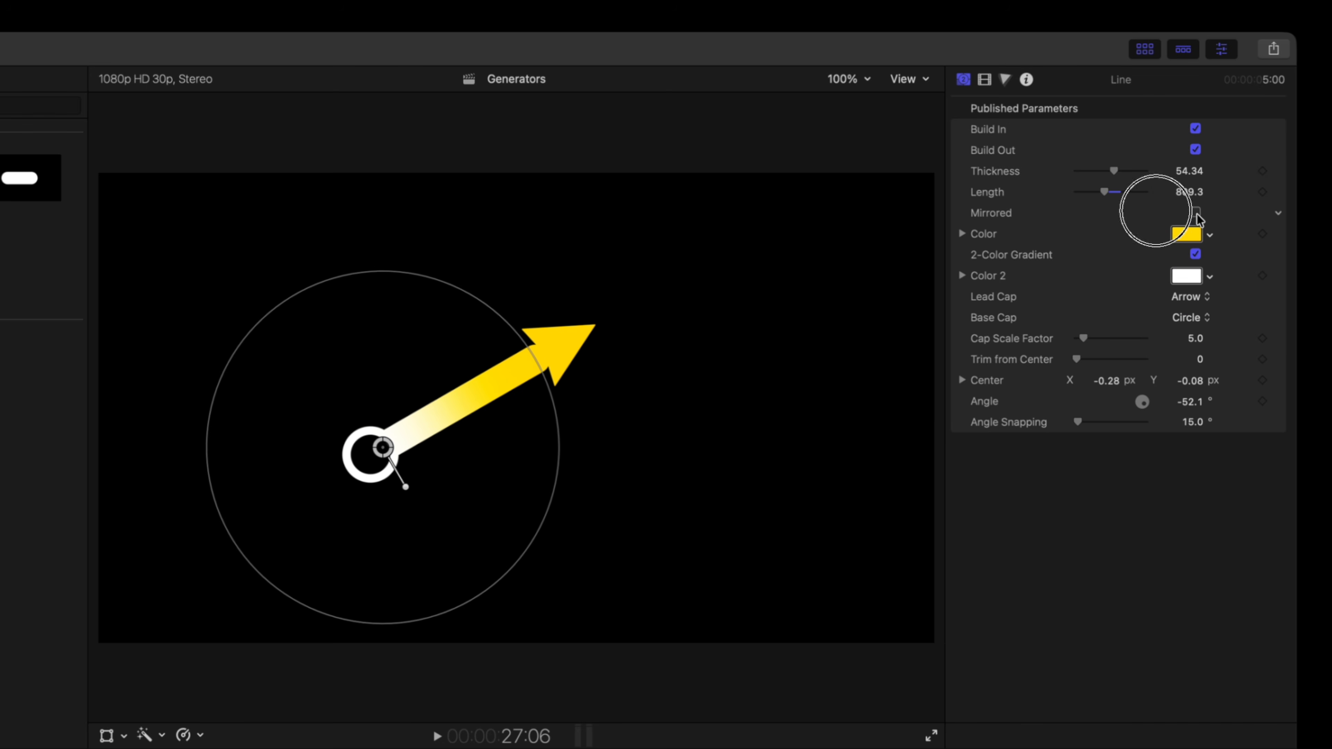
{"action": "left_click_drag", "start_coordinate": [380, 453], "coordinate": [502, 462]}
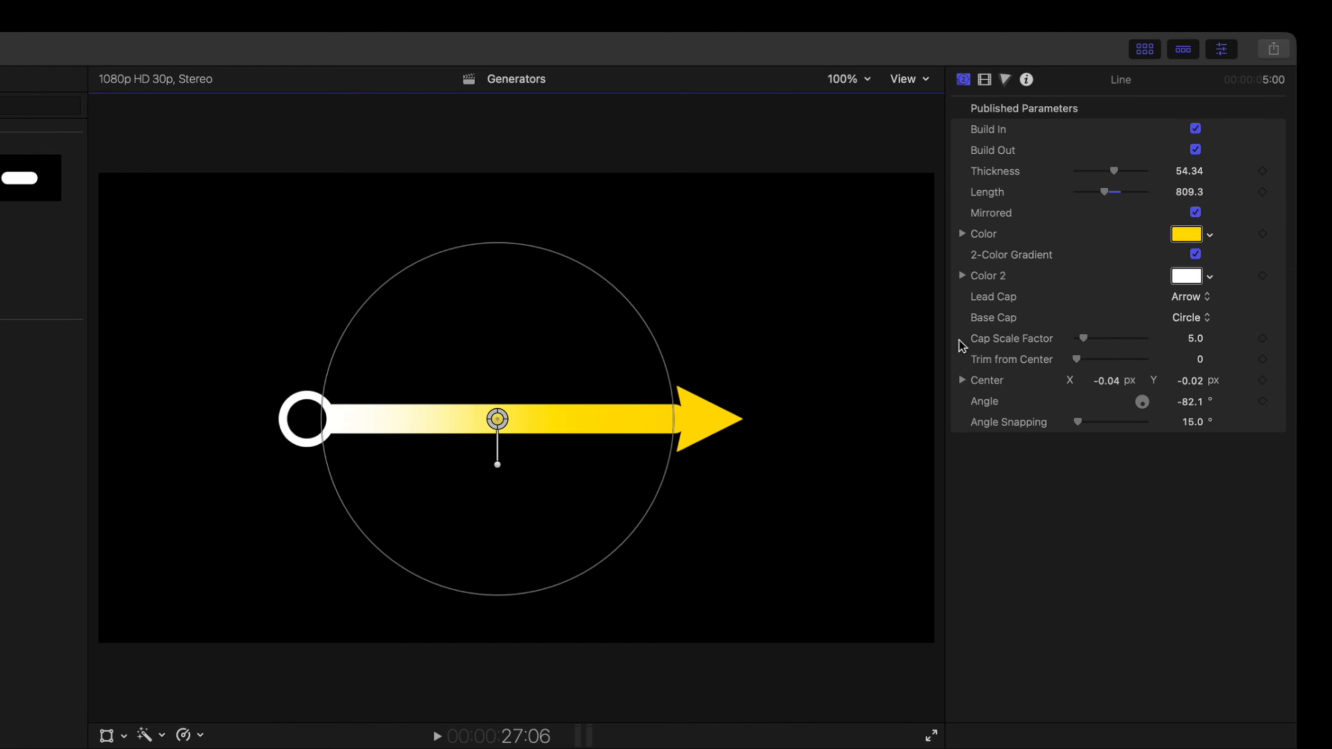
{"action": "left_click", "coordinate": [1195, 213]}
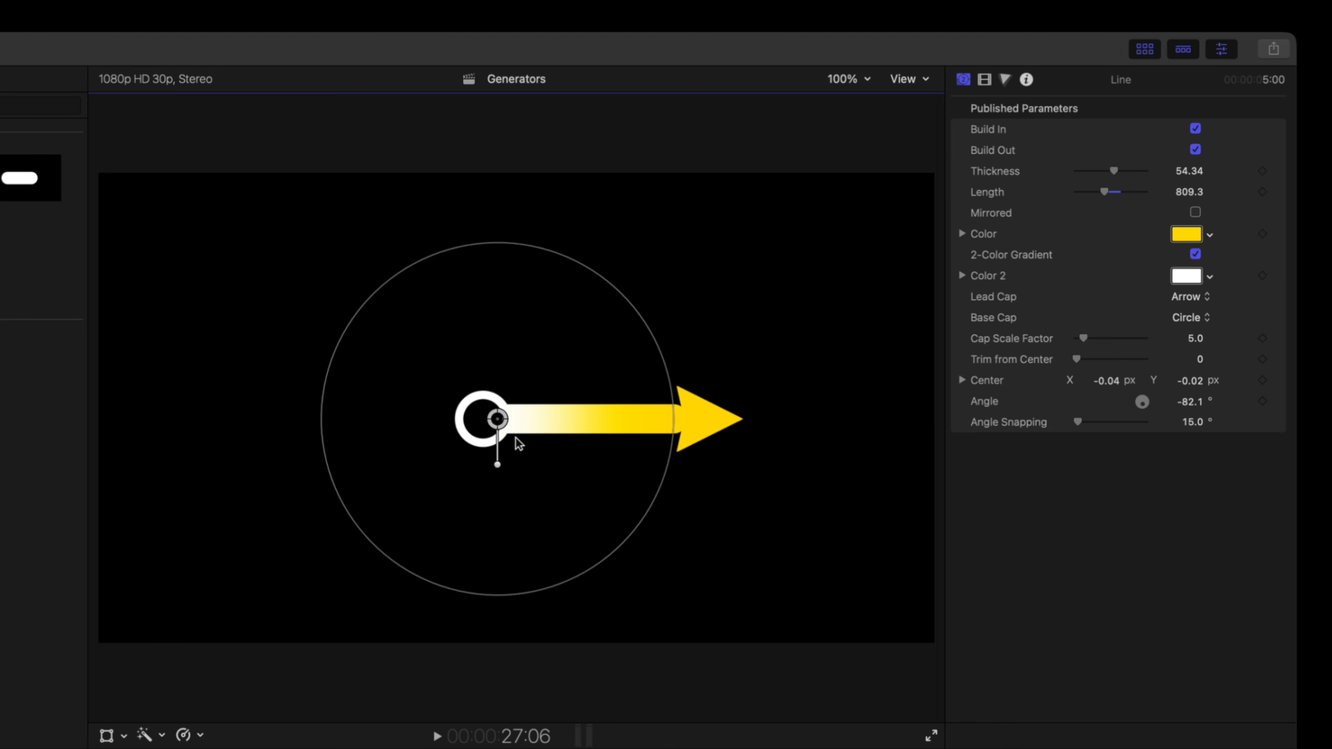
{"action": "left_click_drag", "start_coordinate": [498, 471], "coordinate": [561, 465]}
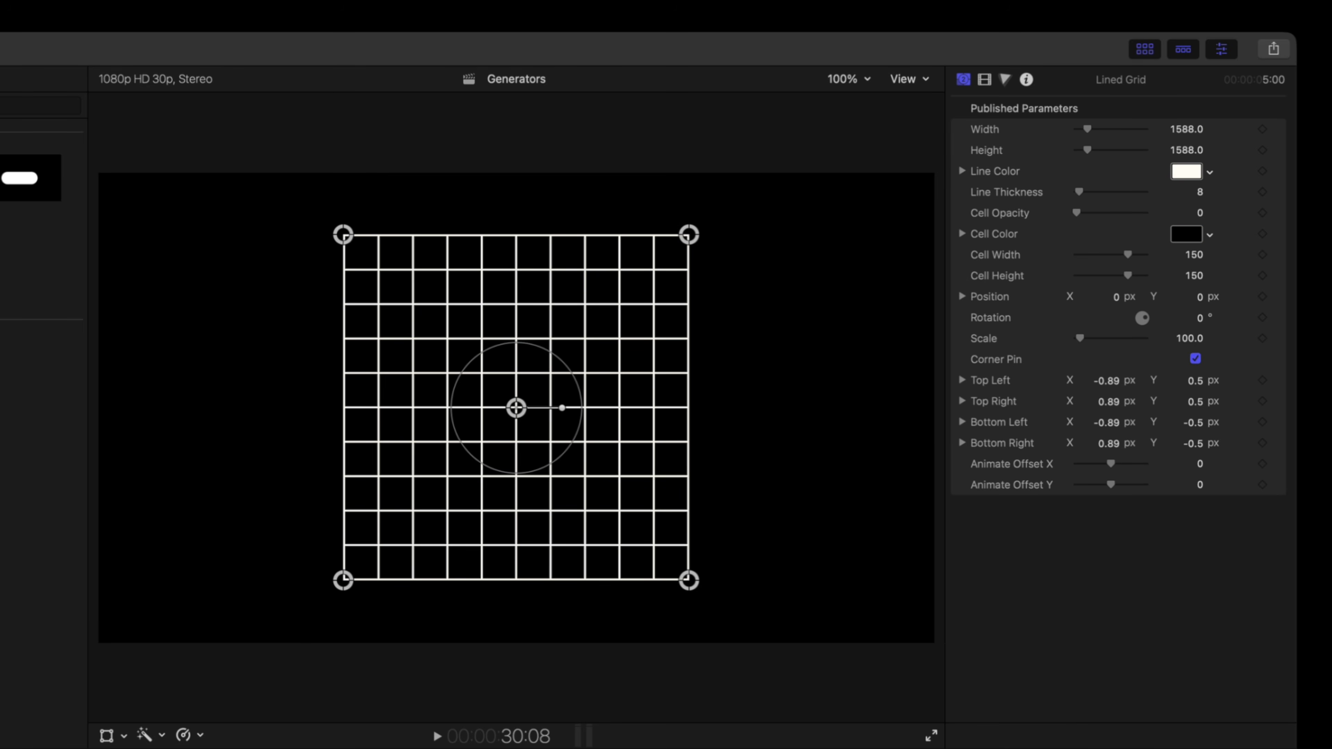
Set the Lined Grid generator to Width 2095.27, Height 1717.88, Line Thickness 18 and Cell Opacity 1.0.
{"action": "left_click_drag", "start_coordinate": [1087, 129], "coordinate": [1089, 152]}
{"action": "mouse_move", "coordinate": [1090, 192]}
{"action": "left_mouse_down"}
{"action": "mouse_move", "coordinate": [1094, 202]}
{"action": "mouse_move", "coordinate": [1082, 194]}
{"action": "left_mouse_up"}
{"action": "left_click_drag", "start_coordinate": [1077, 213], "coordinate": [1153, 215]}
Set the Lined Grid's Cell Color to purple.
{"action": "left_click", "coordinate": [1186, 235]}
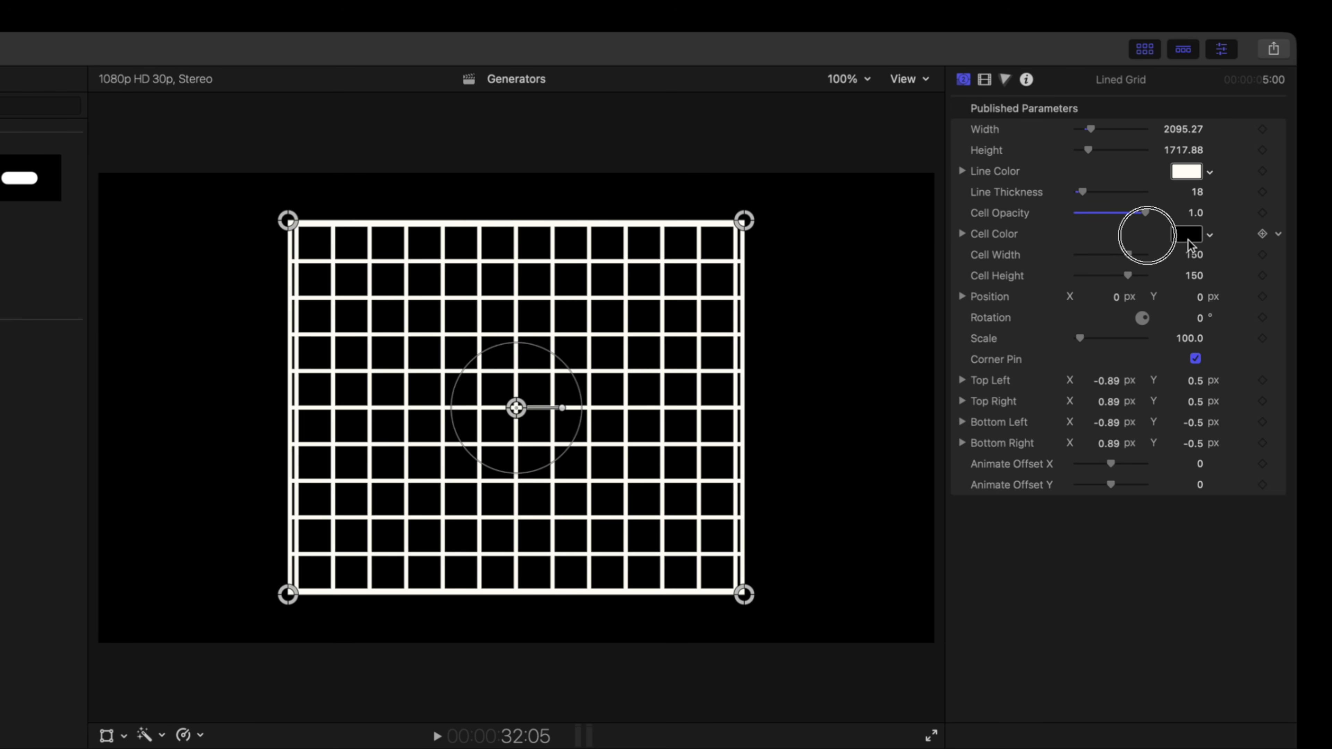
{"action": "left_click", "coordinate": [1015, 629]}
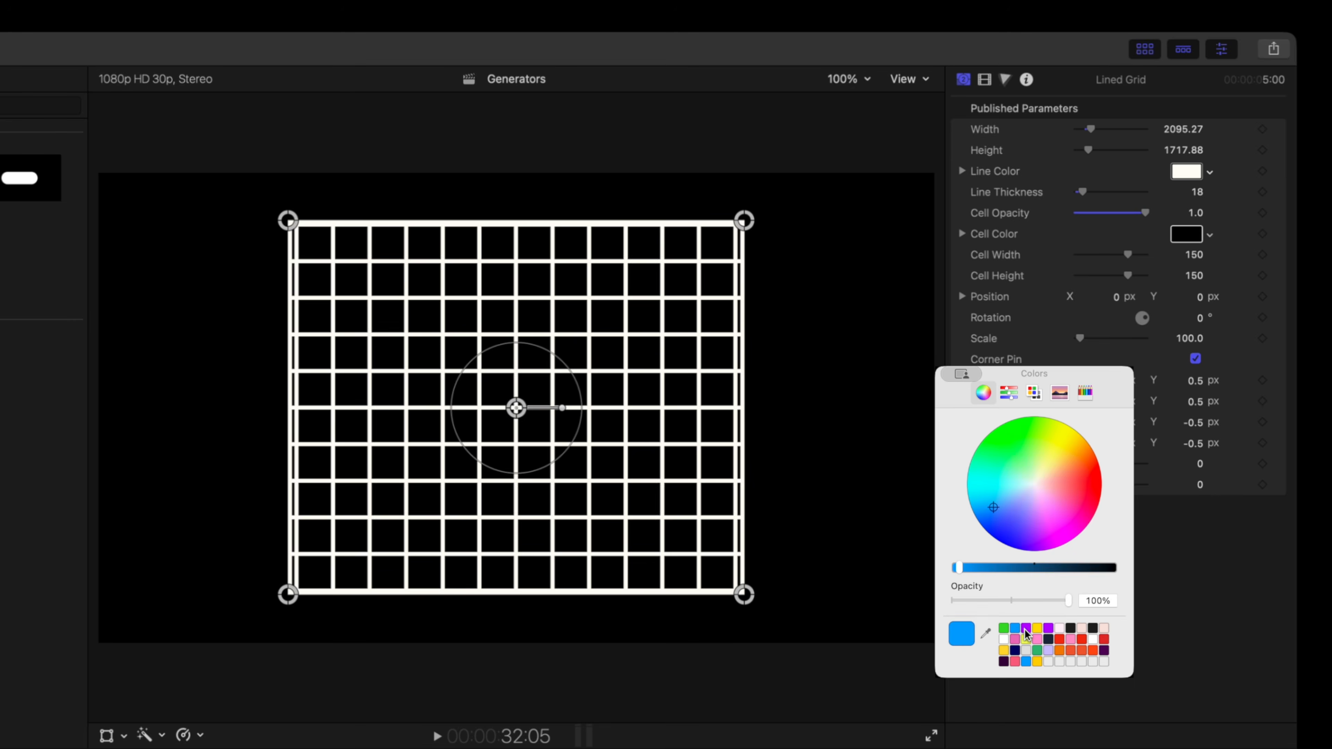
{"action": "left_click", "coordinate": [1025, 630]}
{"action": "left_click", "coordinate": [883, 604]}
Set the Lined Grid's Line Thickness to 12, Position X to 0.02 and Scale to 99.3.
{"action": "mouse_move", "coordinate": [1081, 193]}
{"action": "left_mouse_down"}
{"action": "mouse_move", "coordinate": [1093, 195]}
{"action": "mouse_move", "coordinate": [1080, 194]}
{"action": "left_mouse_up"}
{"action": "mouse_move", "coordinate": [561, 409]}
{"action": "left_mouse_down"}
{"action": "mouse_move", "coordinate": [555, 429]}
{"action": "mouse_move", "coordinate": [560, 401]}
{"action": "mouse_move", "coordinate": [540, 410]}
{"action": "left_mouse_up"}
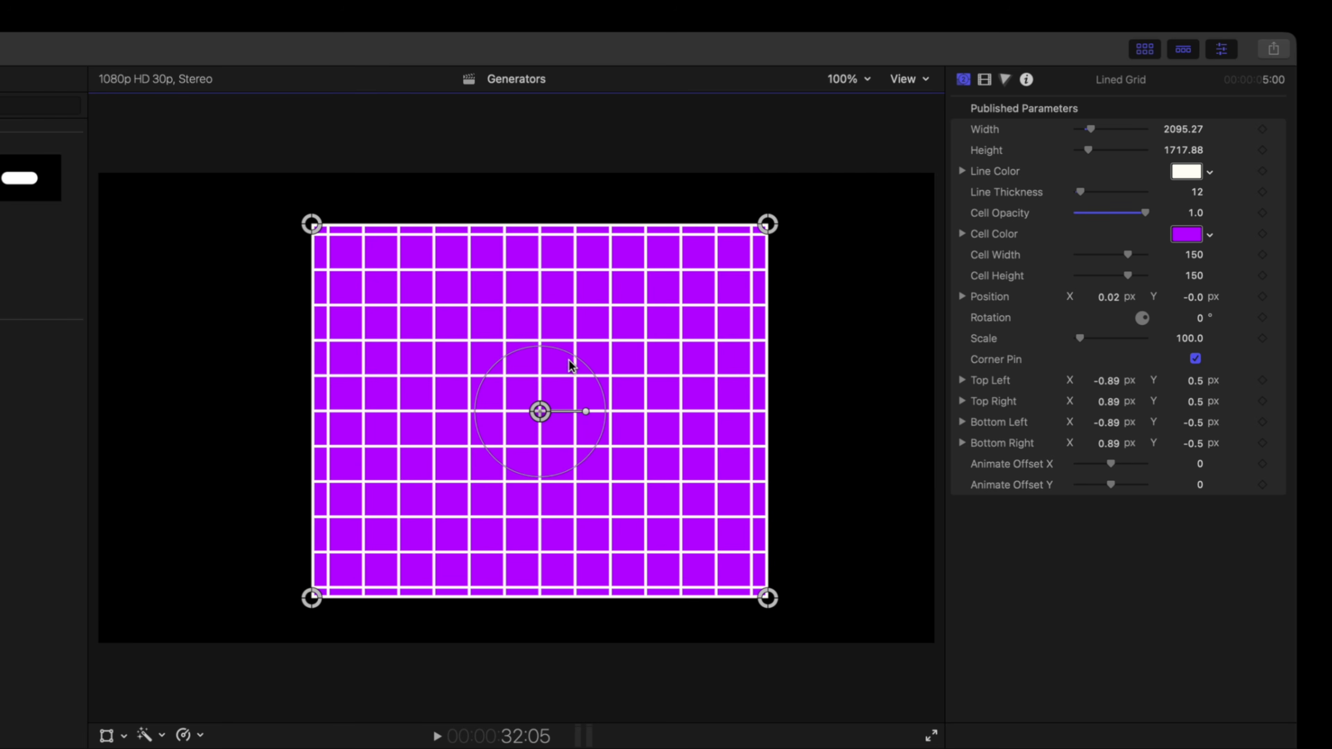
{"action": "mouse_move", "coordinate": [570, 363]}
{"action": "left_mouse_down"}
{"action": "mouse_move", "coordinate": [603, 301]}
{"action": "mouse_move", "coordinate": [583, 351]}
{"action": "mouse_move", "coordinate": [567, 361]}
{"action": "mouse_move", "coordinate": [554, 348]}
{"action": "left_mouse_up"}
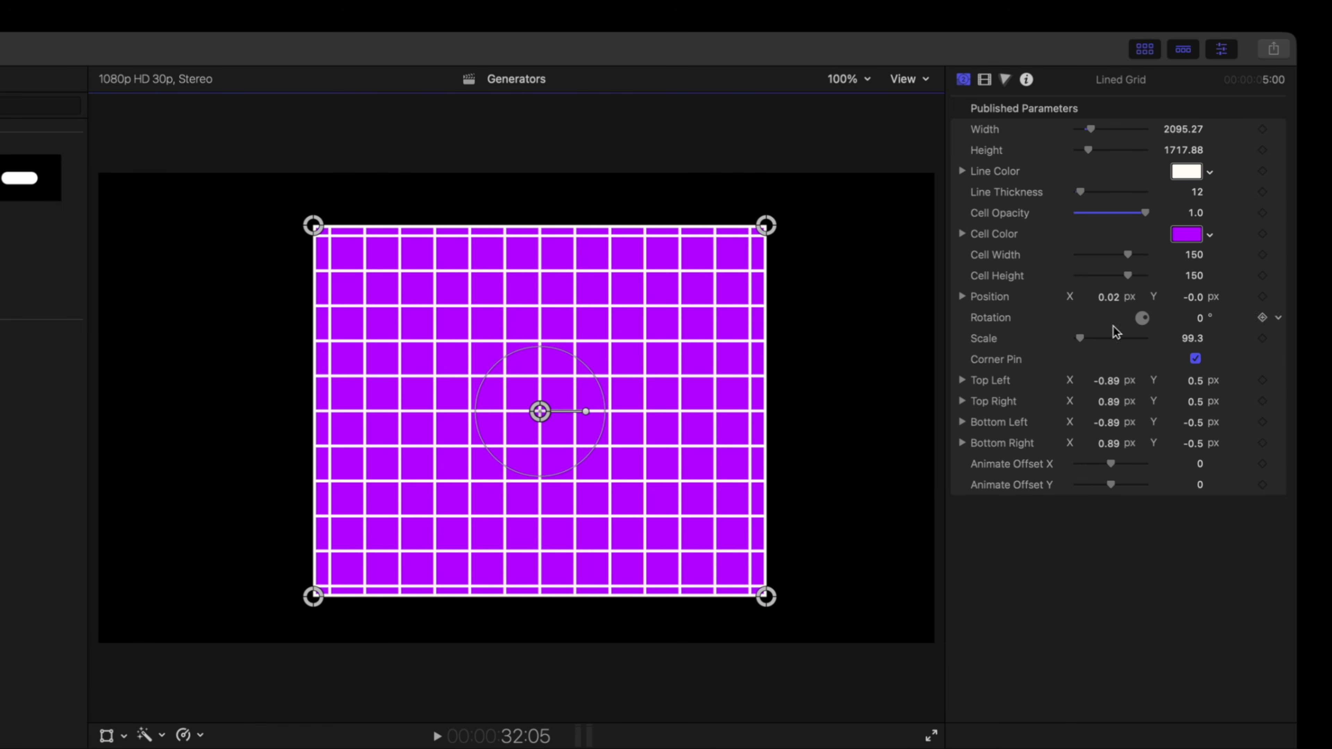
Corner-pin the Lined Grid into a floor: Top Left -0.7, 0.04; Top Right 0.65, 0.03; Bottom Left -1.62, -0.59; Bottom Right 1.51, -0.59.
{"action": "left_click_drag", "start_coordinate": [767, 225], "coordinate": [900, 299]}
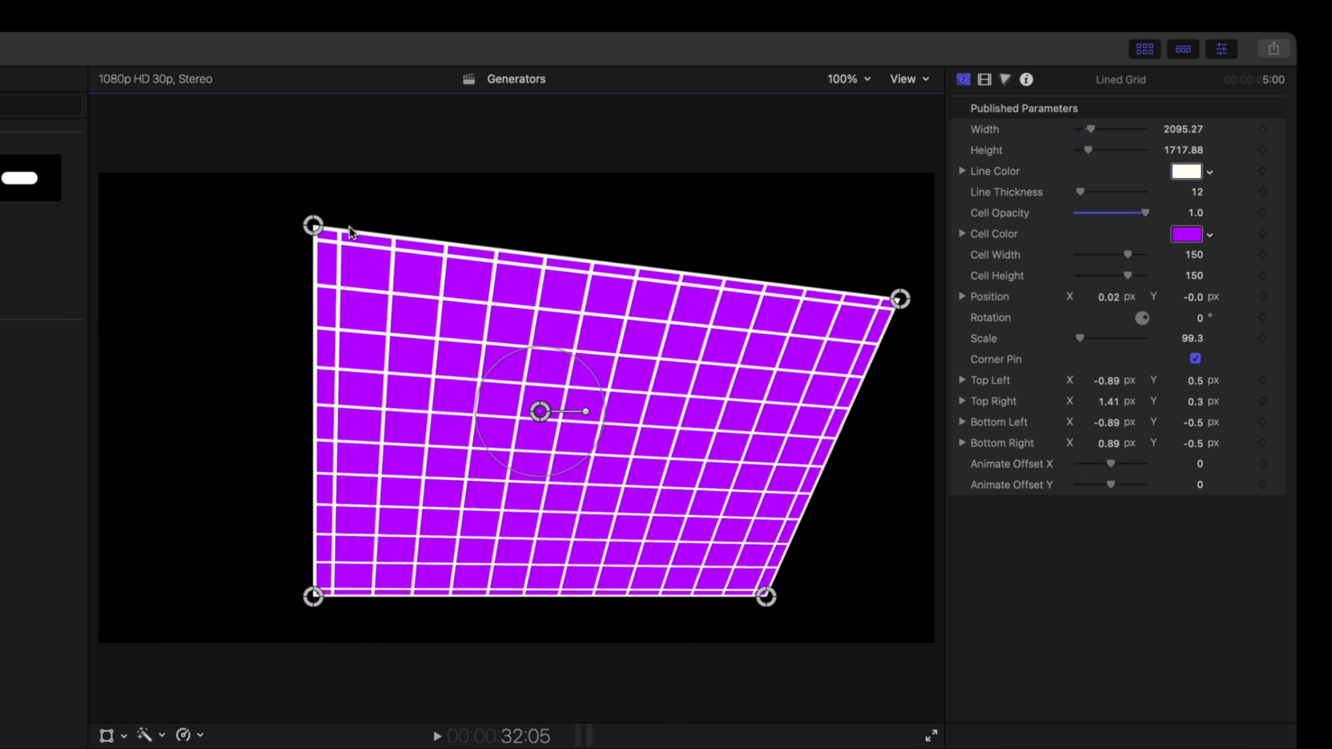
{"action": "left_click_drag", "start_coordinate": [313, 226], "coordinate": [342, 338]}
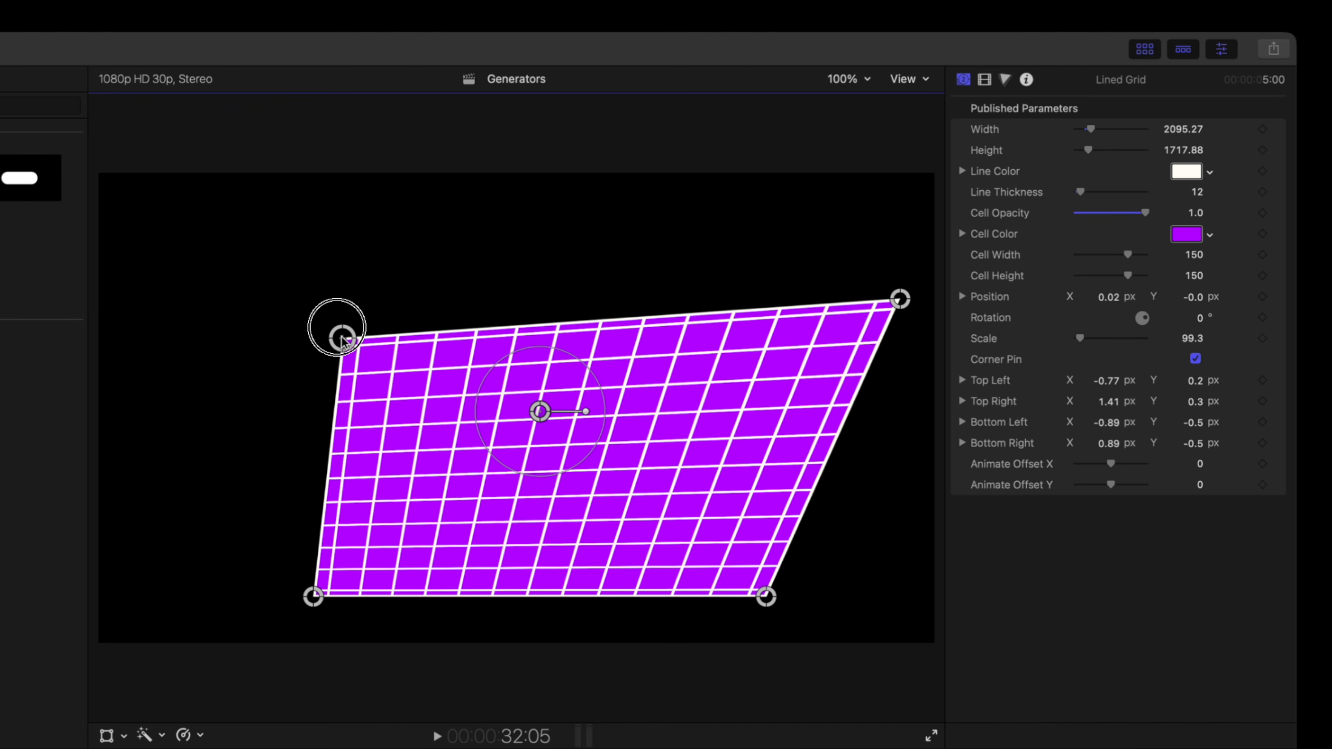
{"action": "left_click_drag", "start_coordinate": [314, 596], "coordinate": [126, 629]}
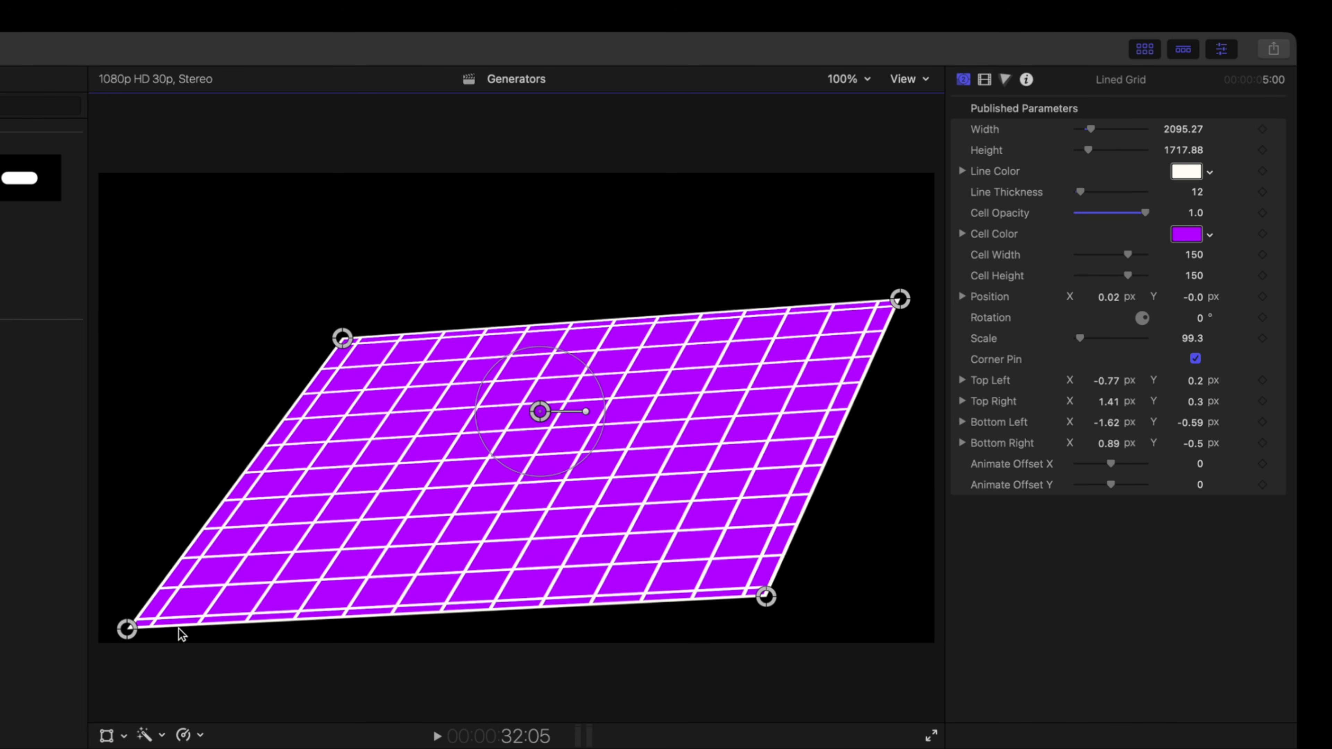
{"action": "left_click_drag", "start_coordinate": [764, 599], "coordinate": [923, 629]}
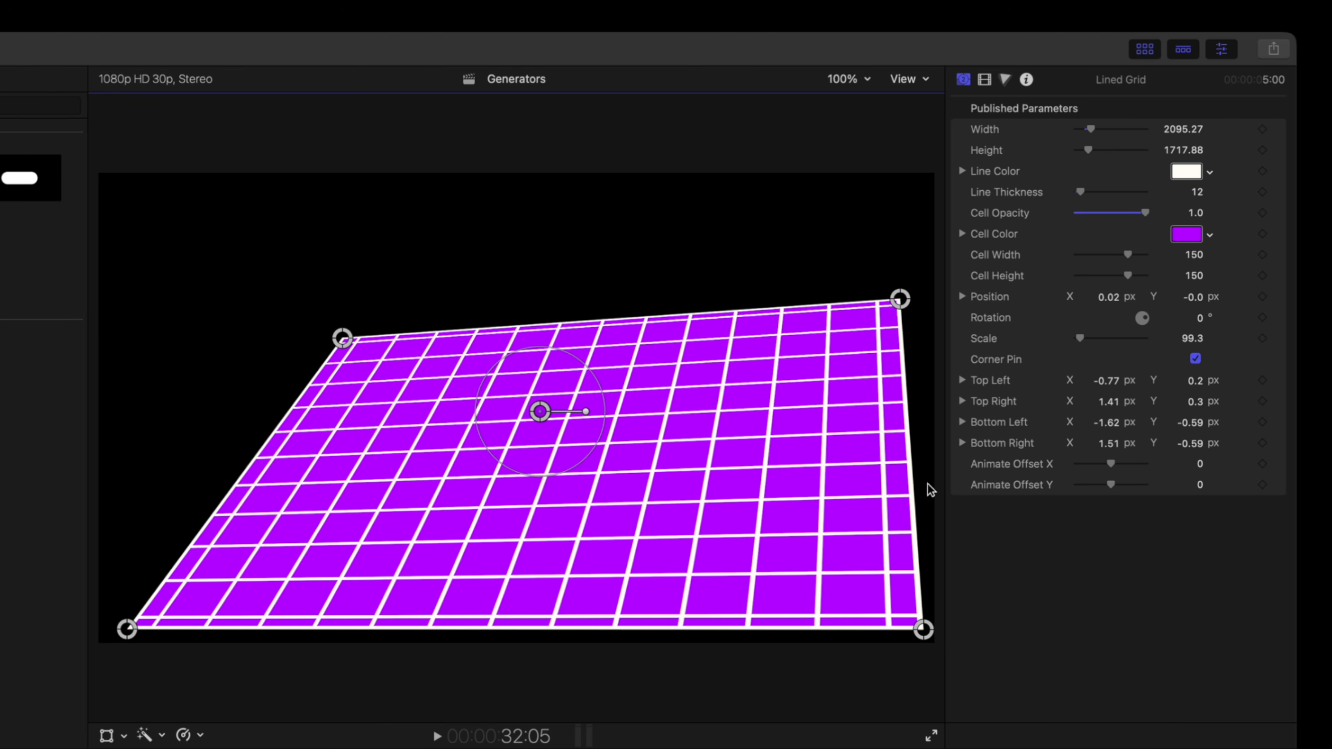
{"action": "left_click_drag", "start_coordinate": [900, 299], "coordinate": [705, 401]}
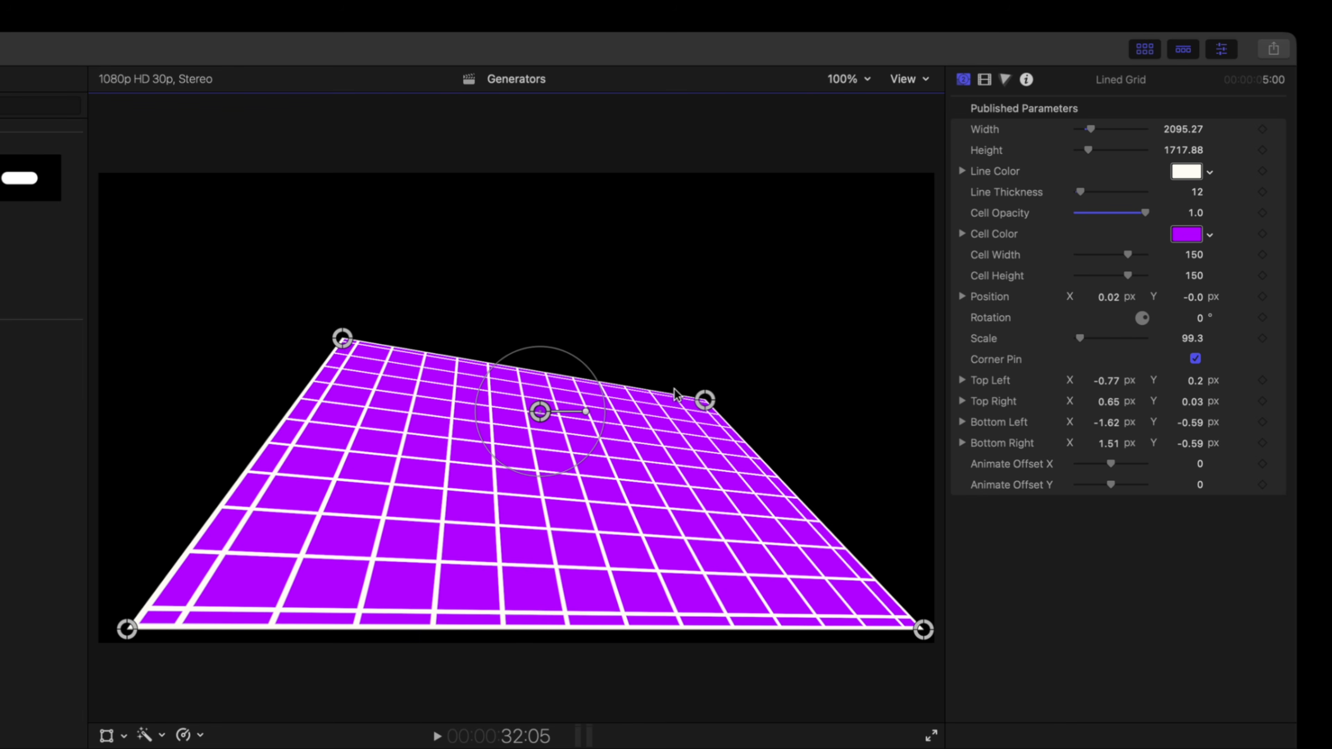
{"action": "left_click_drag", "start_coordinate": [342, 338], "coordinate": [362, 399]}
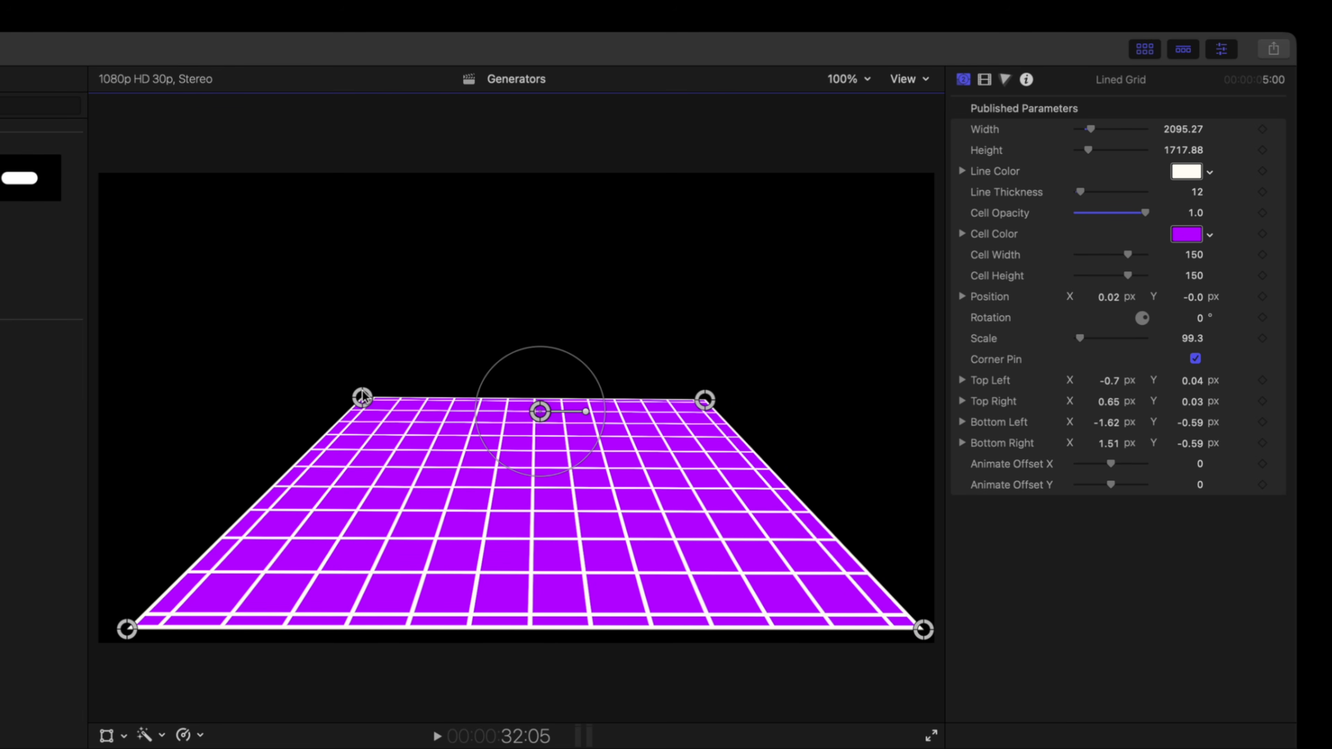
Set the Lined Grid's Animate Offset Y to -14.45 and play back the moving grid.
{"action": "left_click", "coordinate": [1112, 465]}
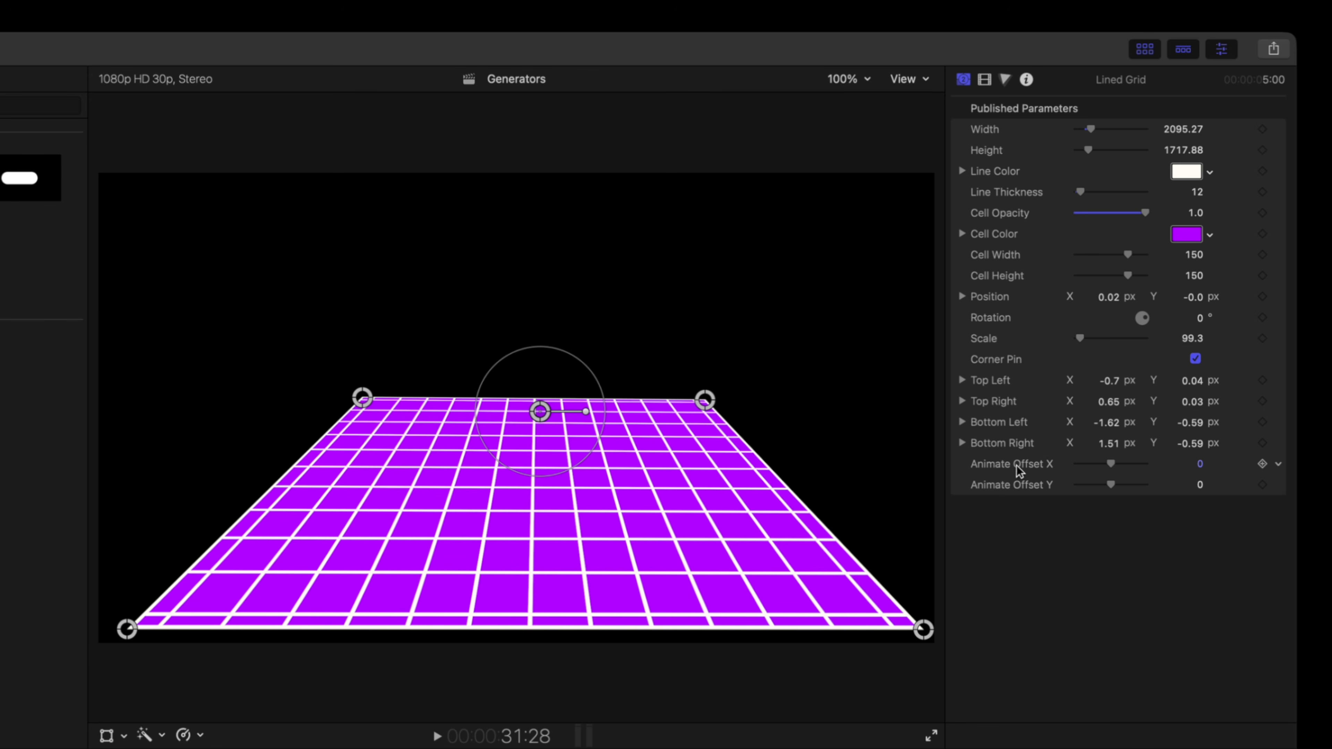
{"action": "left_click_drag", "start_coordinate": [1112, 486], "coordinate": [1105, 486]}
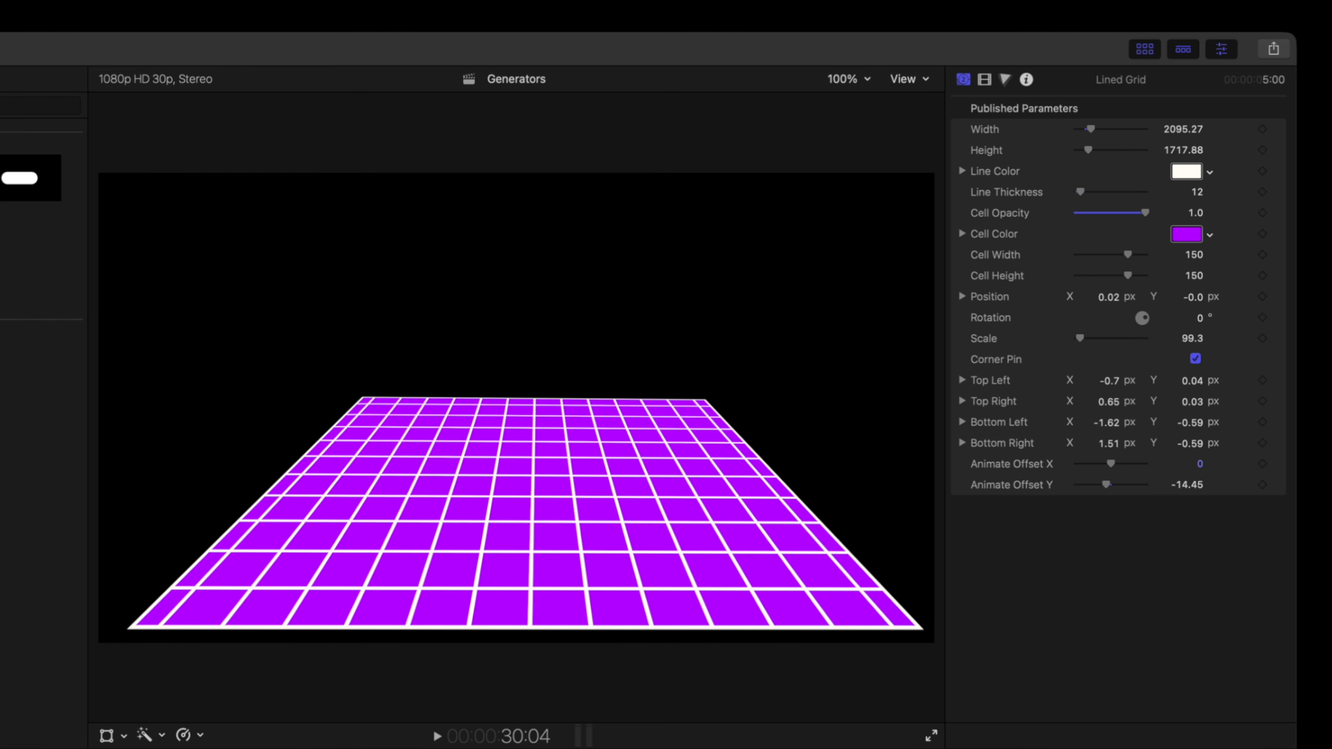
{"action": "key", "text": "space"}
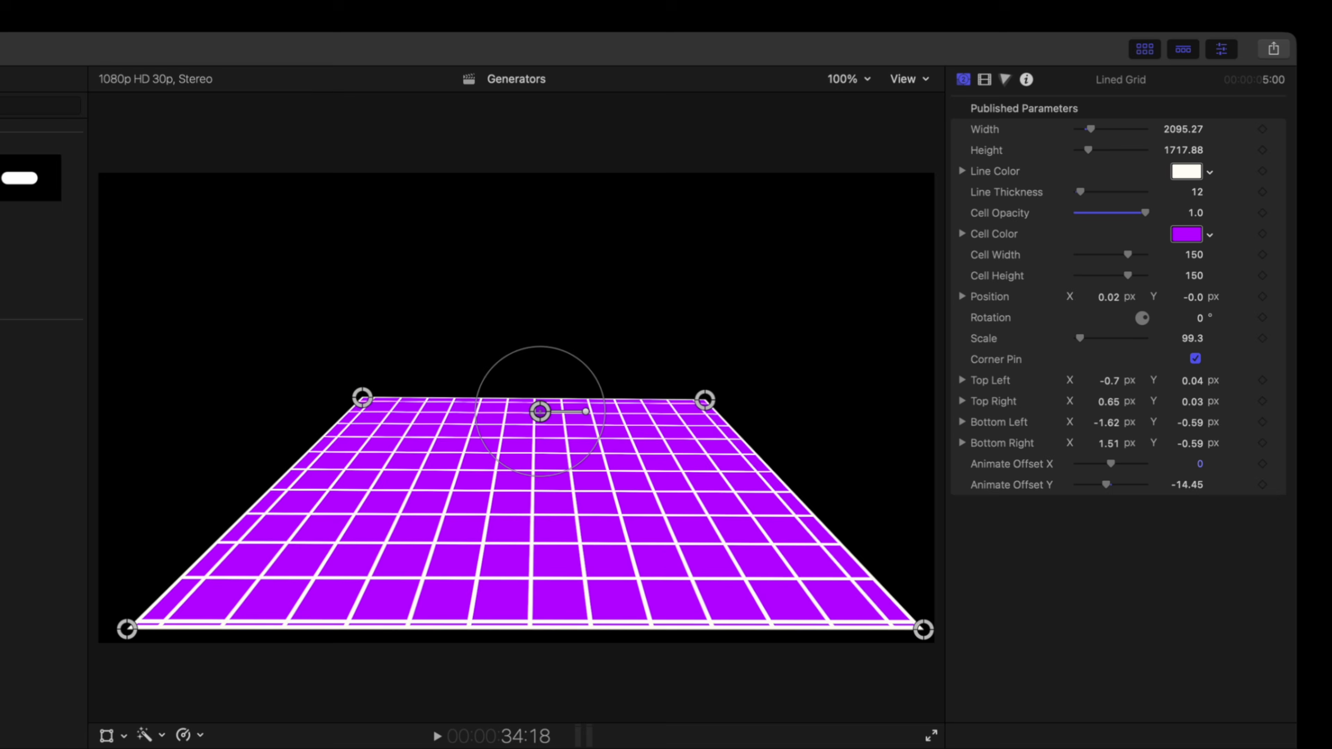
{"action": "key", "text": "space"}
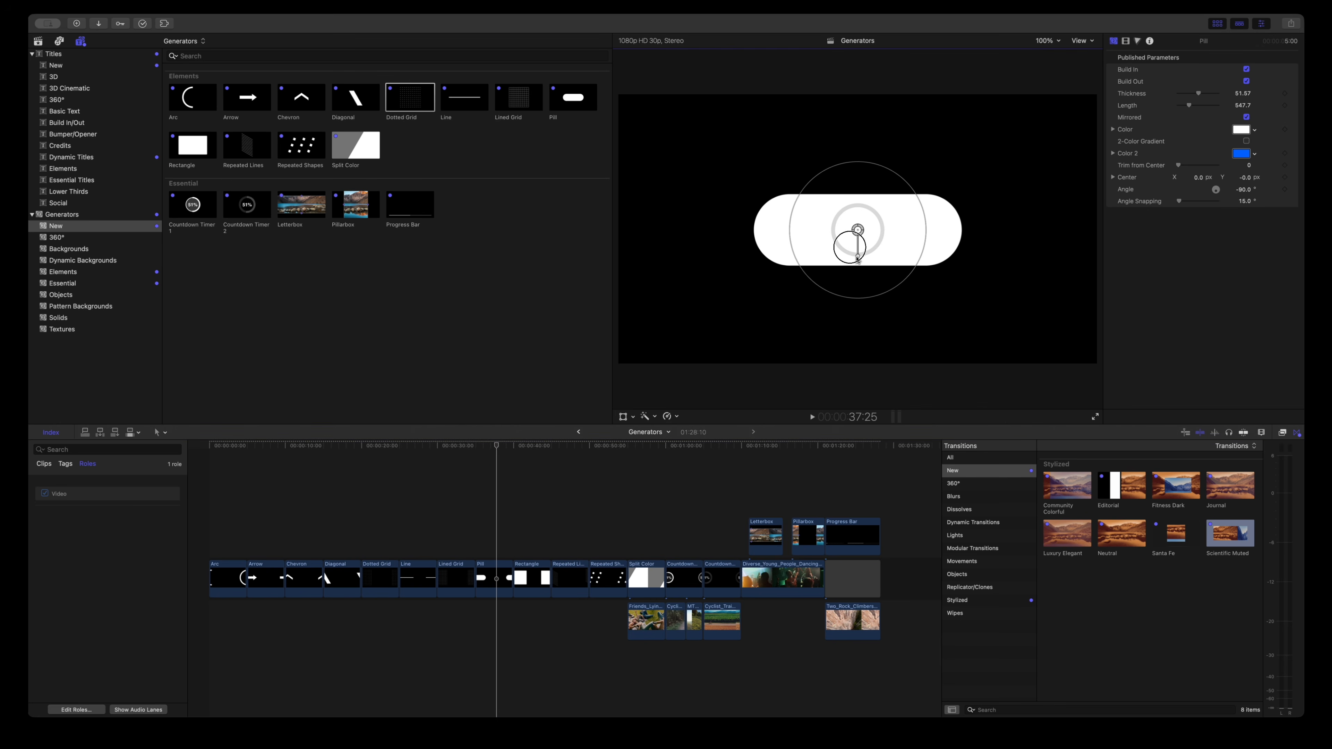
Set the Pill generator's Angle to -69.2° with 2-Color Gradient on and Trim from Center at 545.0.
{"action": "mouse_move", "coordinate": [858, 260]}
{"action": "left_mouse_down"}
{"action": "mouse_move", "coordinate": [833, 246]}
{"action": "mouse_move", "coordinate": [863, 255]}
{"action": "left_mouse_up"}
{"action": "left_click", "coordinate": [1246, 141]}
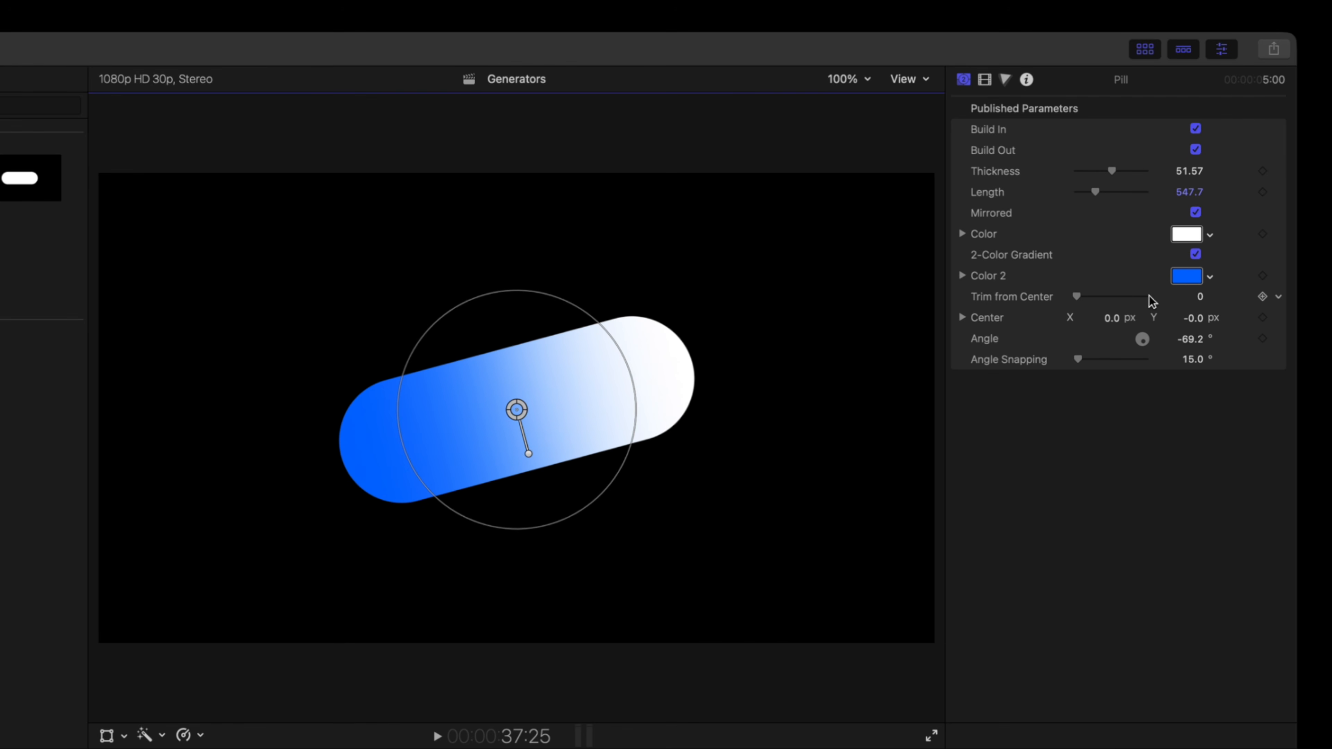
{"action": "left_click_drag", "start_coordinate": [1078, 295], "coordinate": [1110, 300]}
{"action": "left_click_drag", "start_coordinate": [1110, 297], "coordinate": [1118, 297]}
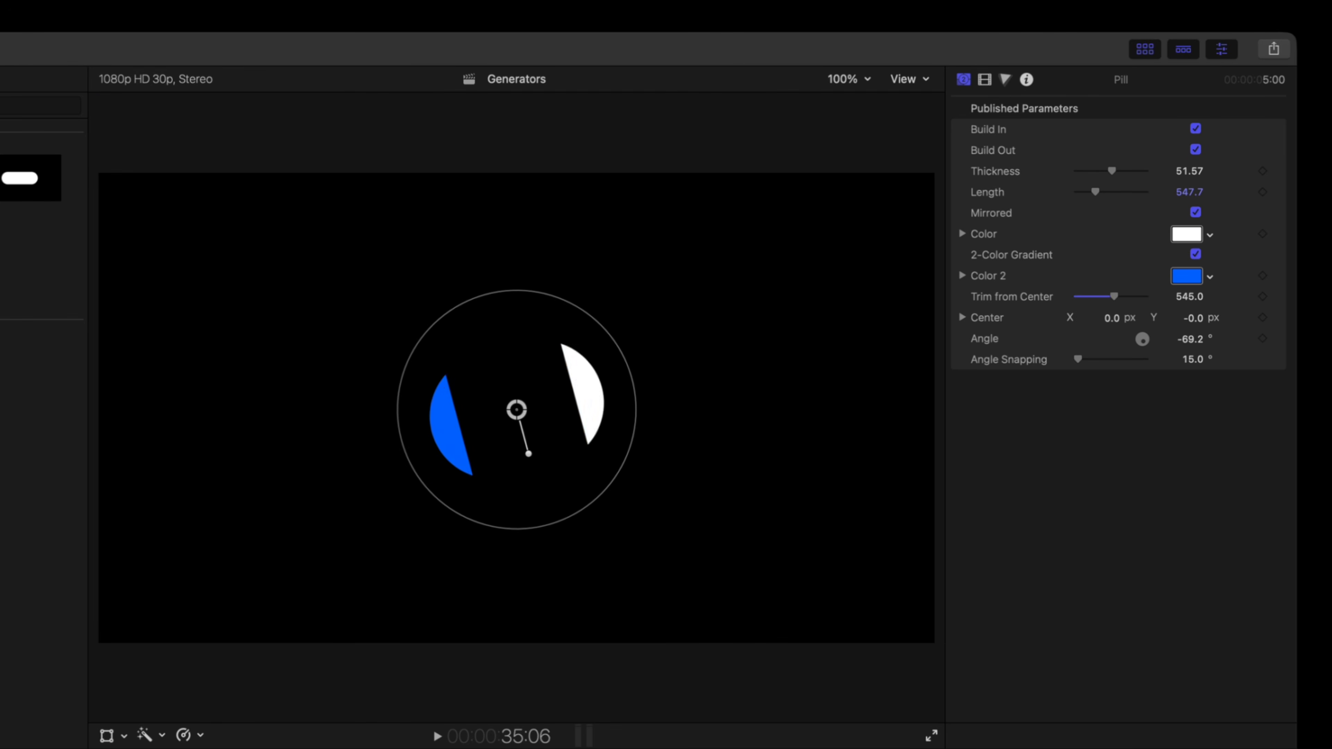
Preview the Pill's build-in animation and set it to Thickness 24.18 and Length 1205.3 with Mirrored off.
{"action": "key", "text": "space"}
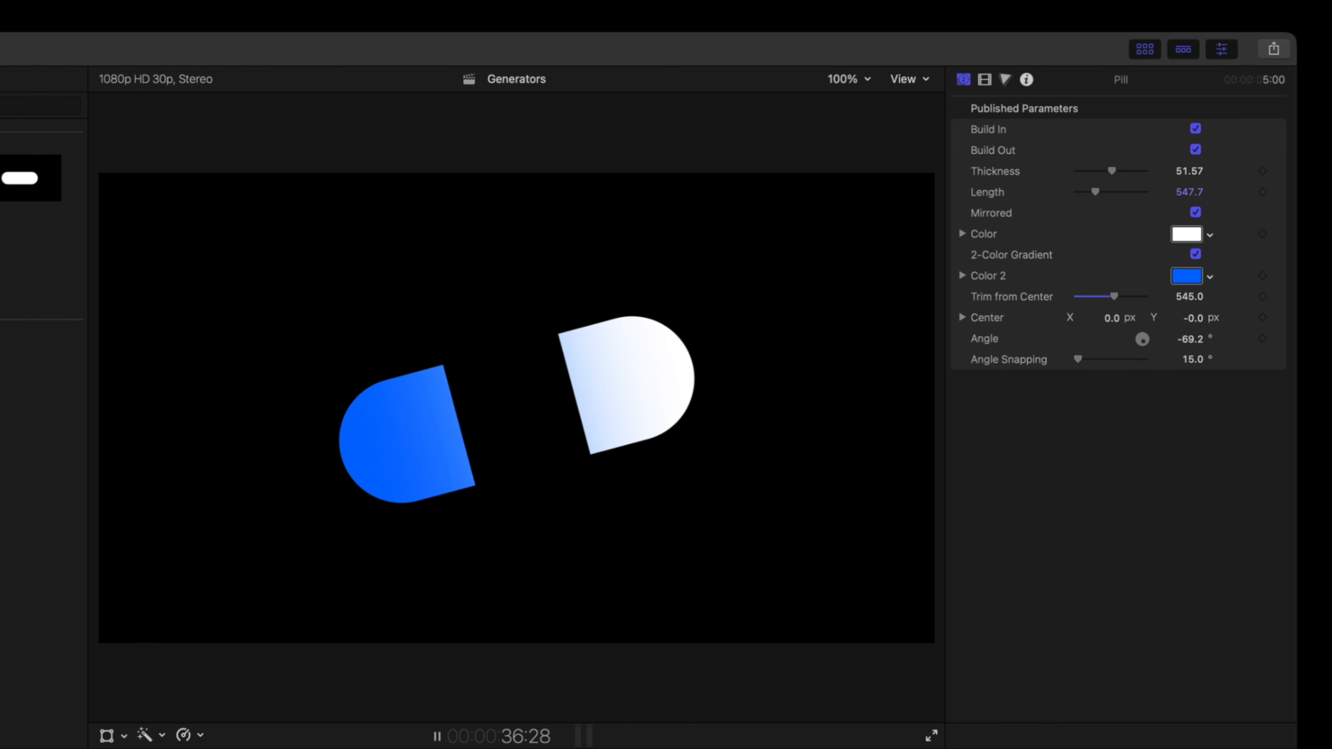
{"action": "key", "text": "space"}
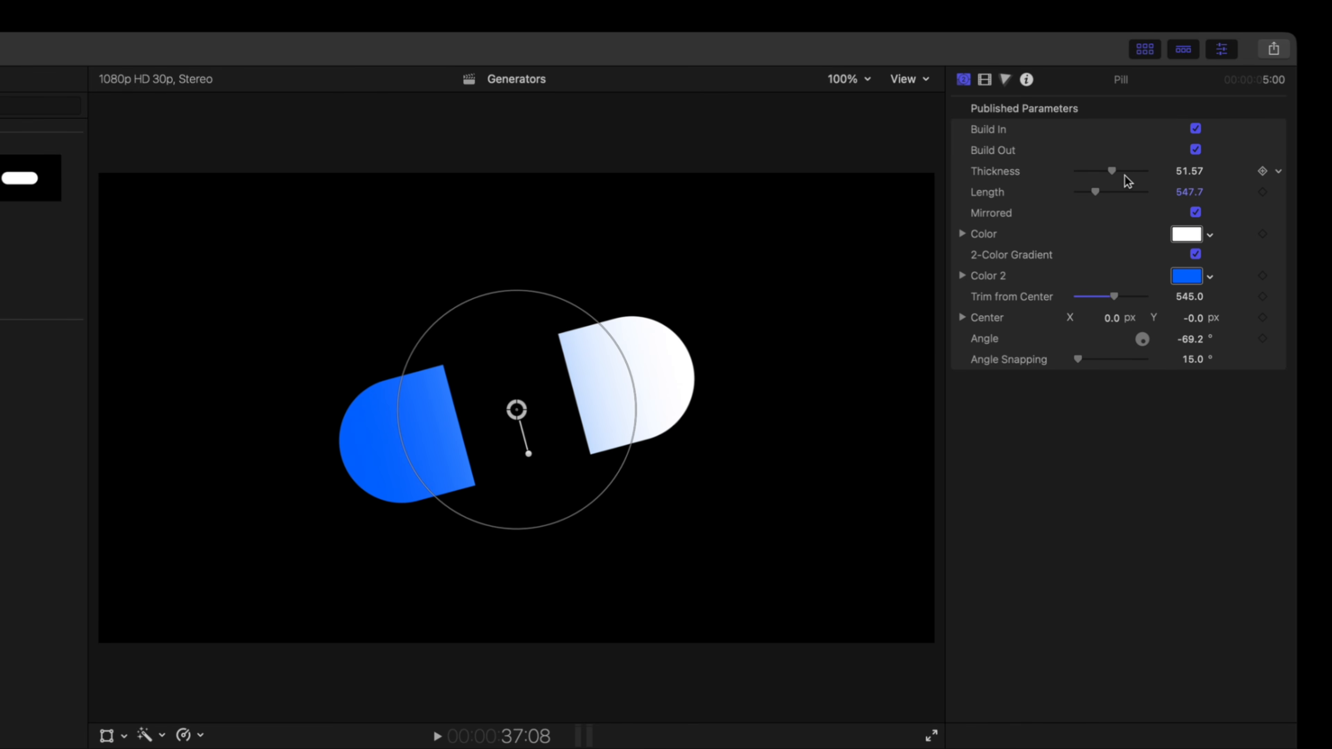
{"action": "mouse_move", "coordinate": [1112, 172]}
{"action": "left_mouse_down"}
{"action": "mouse_move", "coordinate": [1094, 173]}
{"action": "mouse_move", "coordinate": [1127, 190]}
{"action": "left_mouse_up"}
Resize the Rectangle generator to Left Bottom X -0.57, Y -0.31 and Right Top X 0.46, Y 0.3, and preview its build-in.
{"action": "left_click", "coordinate": [529, 451]}
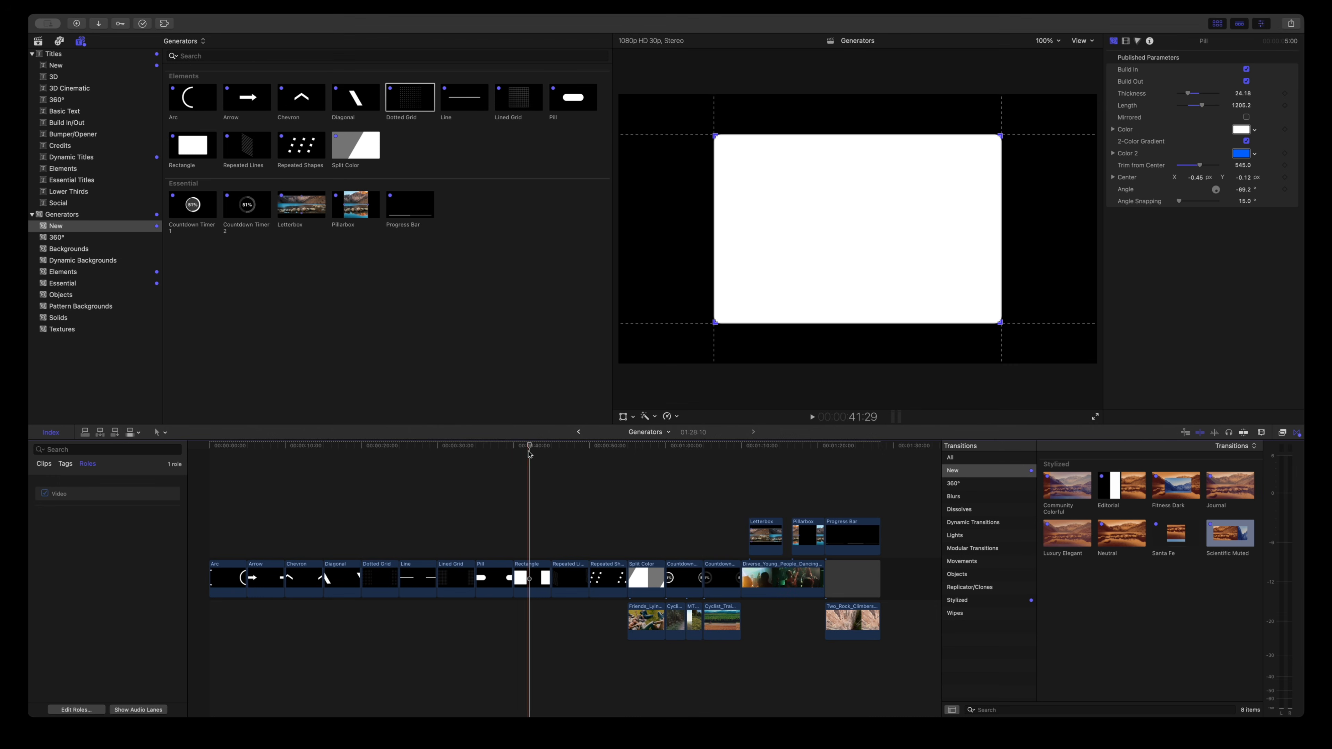
{"action": "left_click_drag", "start_coordinate": [1000, 135], "coordinate": [1020, 182]}
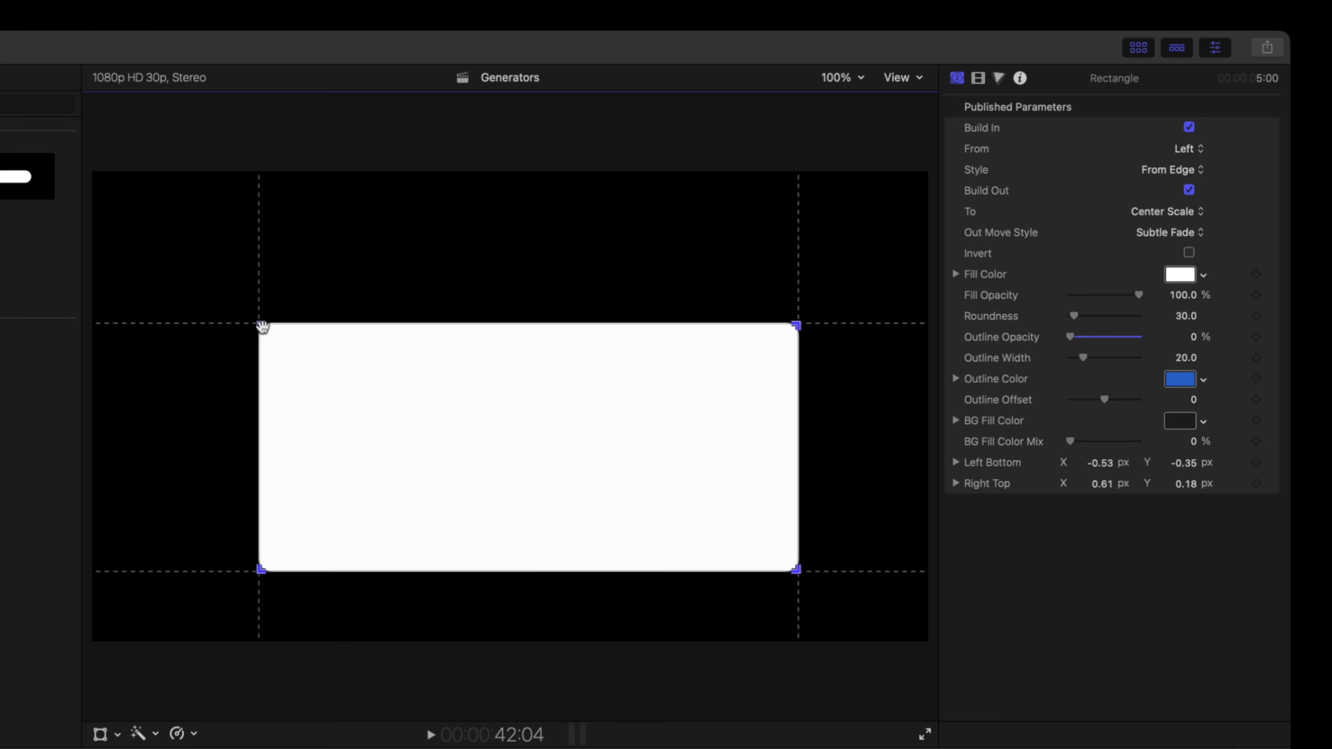
{"action": "left_click_drag", "start_coordinate": [715, 183], "coordinate": [680, 192]}
{"action": "left_click_drag", "start_coordinate": [202, 344], "coordinate": [239, 263]}
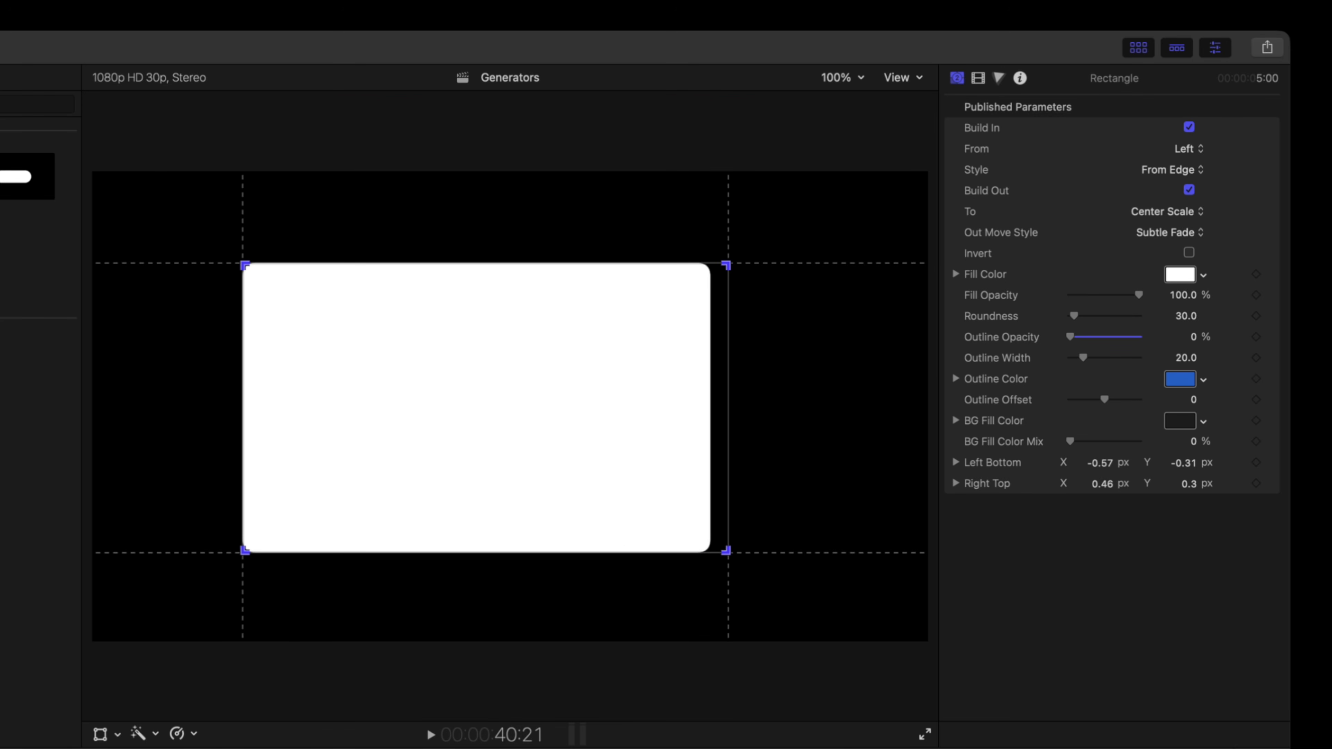
{"action": "key", "text": "space"}
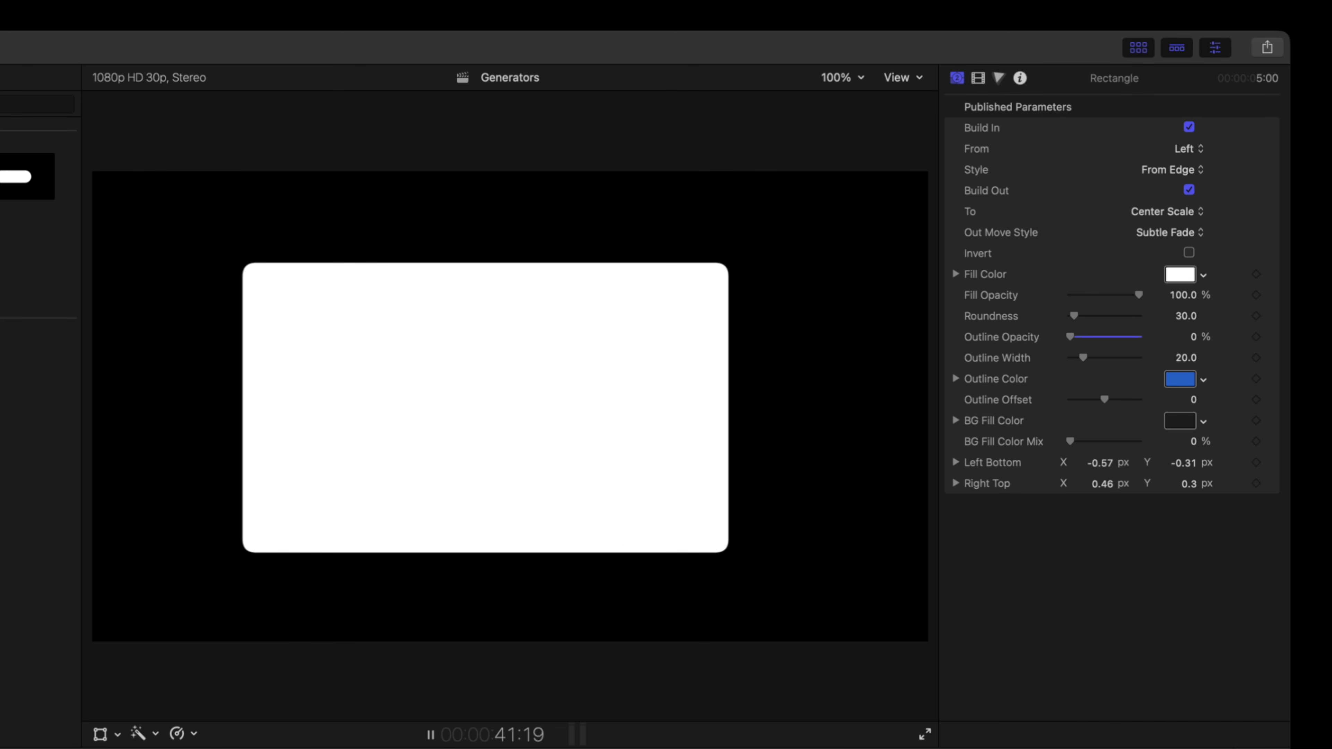
{"action": "key", "text": "space"}
Try From Fullscreen as the Rectangle's Build In origin and play back the clip.
{"action": "left_click", "coordinate": [1187, 151]}
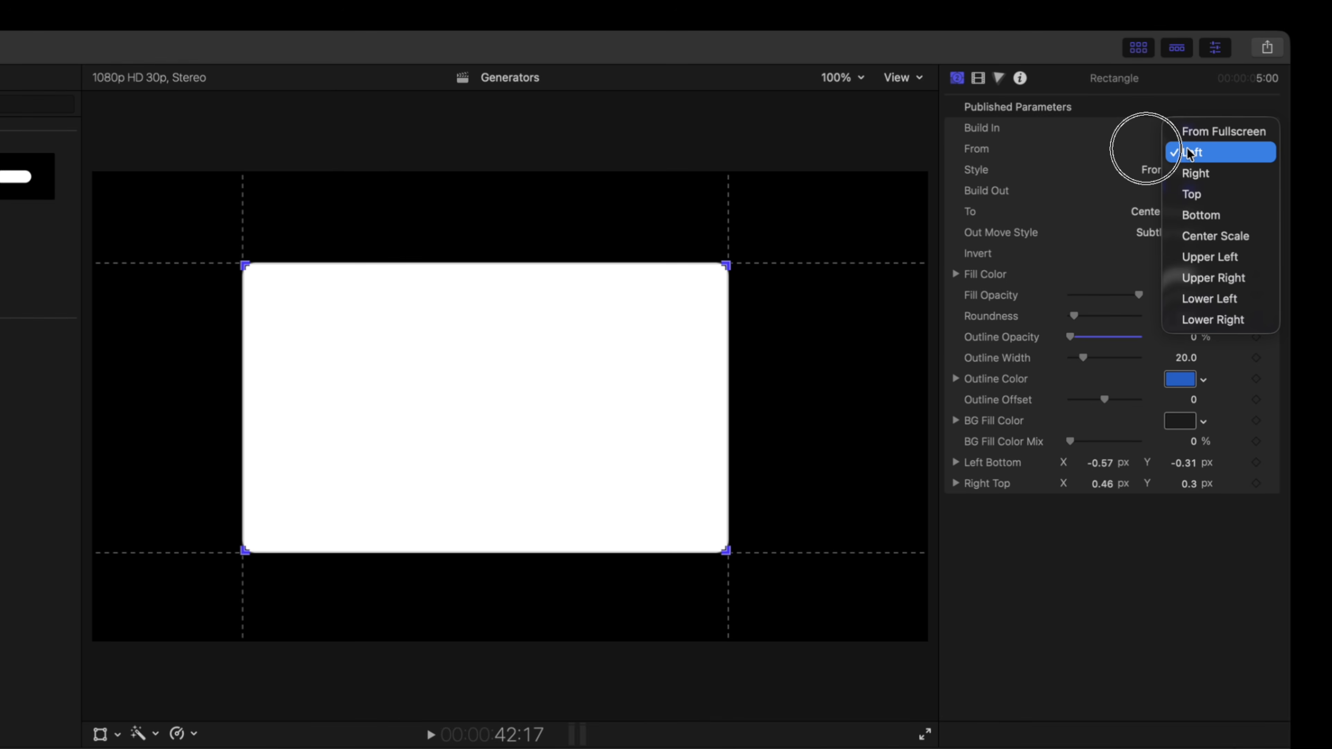
{"action": "left_click", "coordinate": [1201, 135]}
{"action": "key", "text": "slash"}
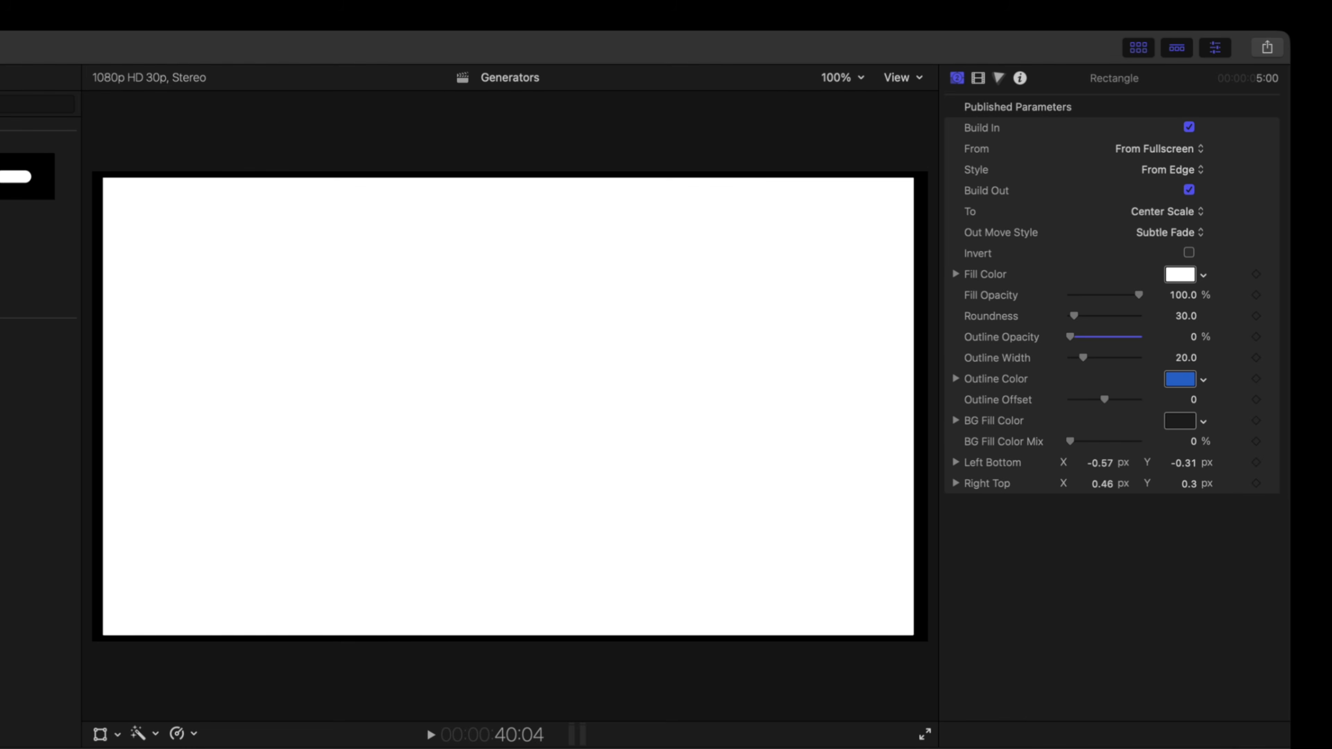
Set the Rectangle's Build In origin to Upper Right and play back the clip.
{"action": "left_click", "coordinate": [1164, 148]}
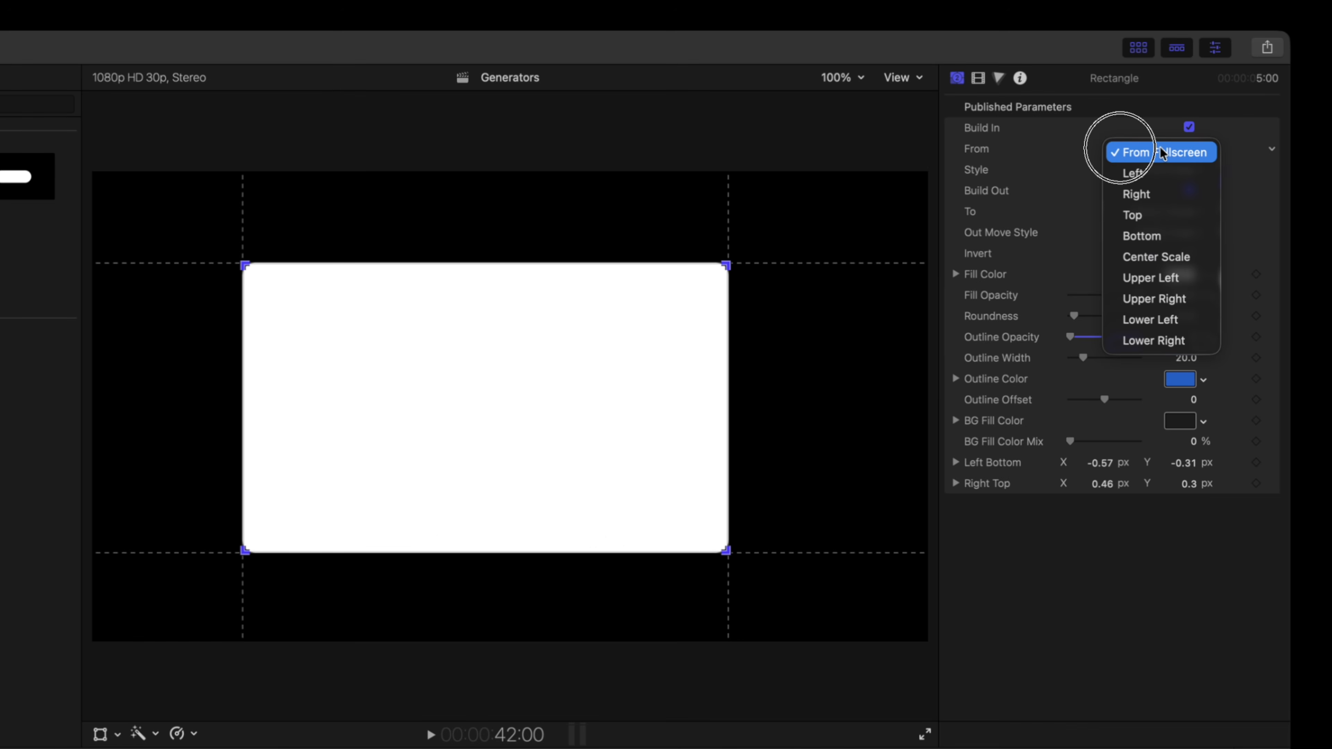
{"action": "left_click", "coordinate": [1155, 299]}
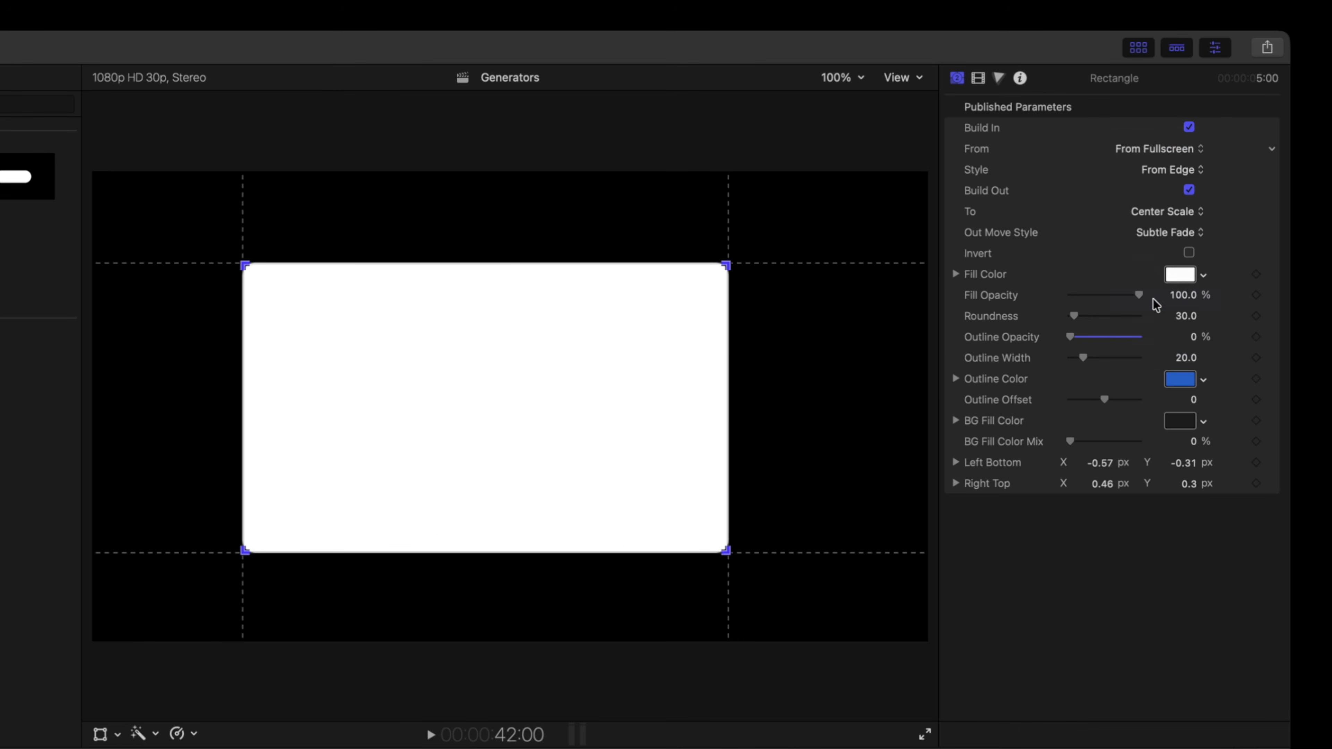
{"action": "key", "text": "slash"}
Set the Rectangle's Build Out destination to Lower Left with To Edge as the Out Move Style.
{"action": "left_click_drag", "start_coordinate": [1157, 174], "coordinate": [1165, 216]}
{"action": "left_click", "coordinate": [1157, 219]}
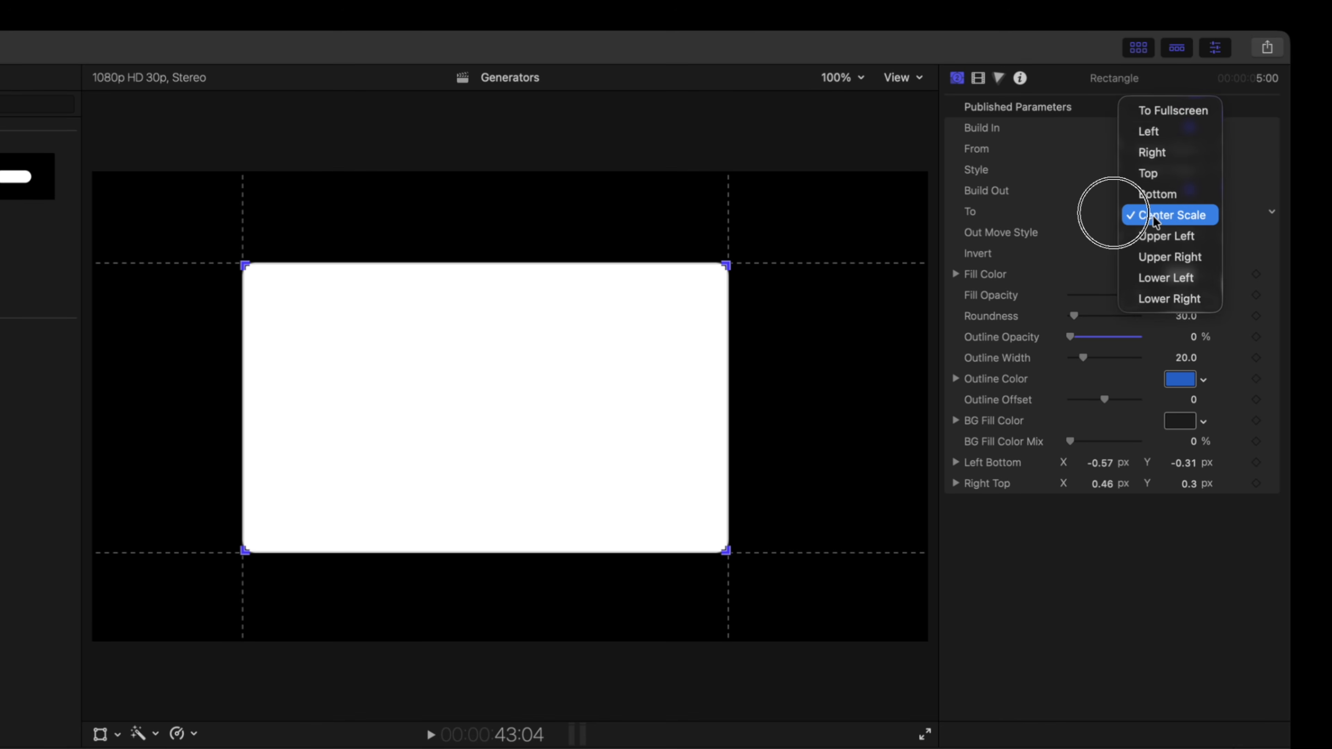
{"action": "left_click", "coordinate": [1156, 278]}
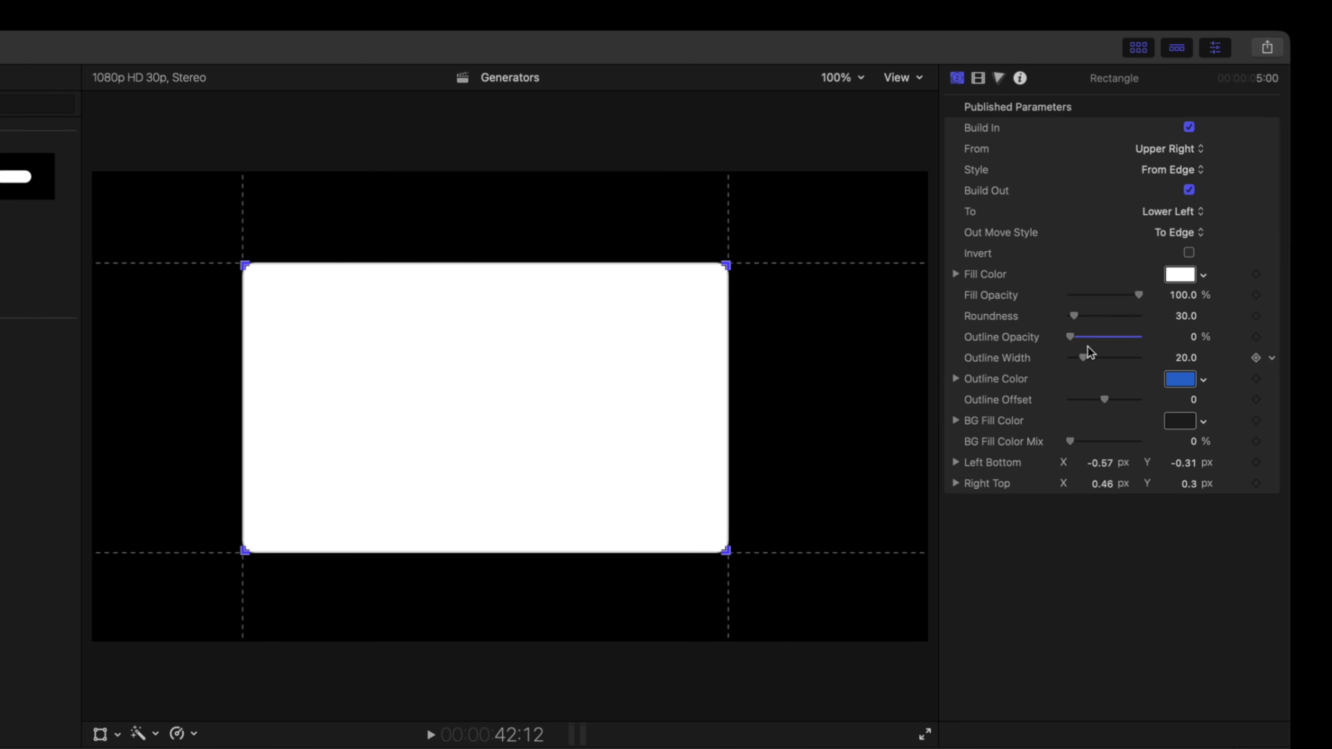
Give the Rectangle a blue outline at 100% Outline Opacity, Width 35.0 and Offset 65.0, with Roundness 167.13.
{"action": "left_click_drag", "start_coordinate": [1073, 337], "coordinate": [1090, 316]}
{"action": "left_click_drag", "start_coordinate": [1104, 399], "coordinate": [1128, 402]}
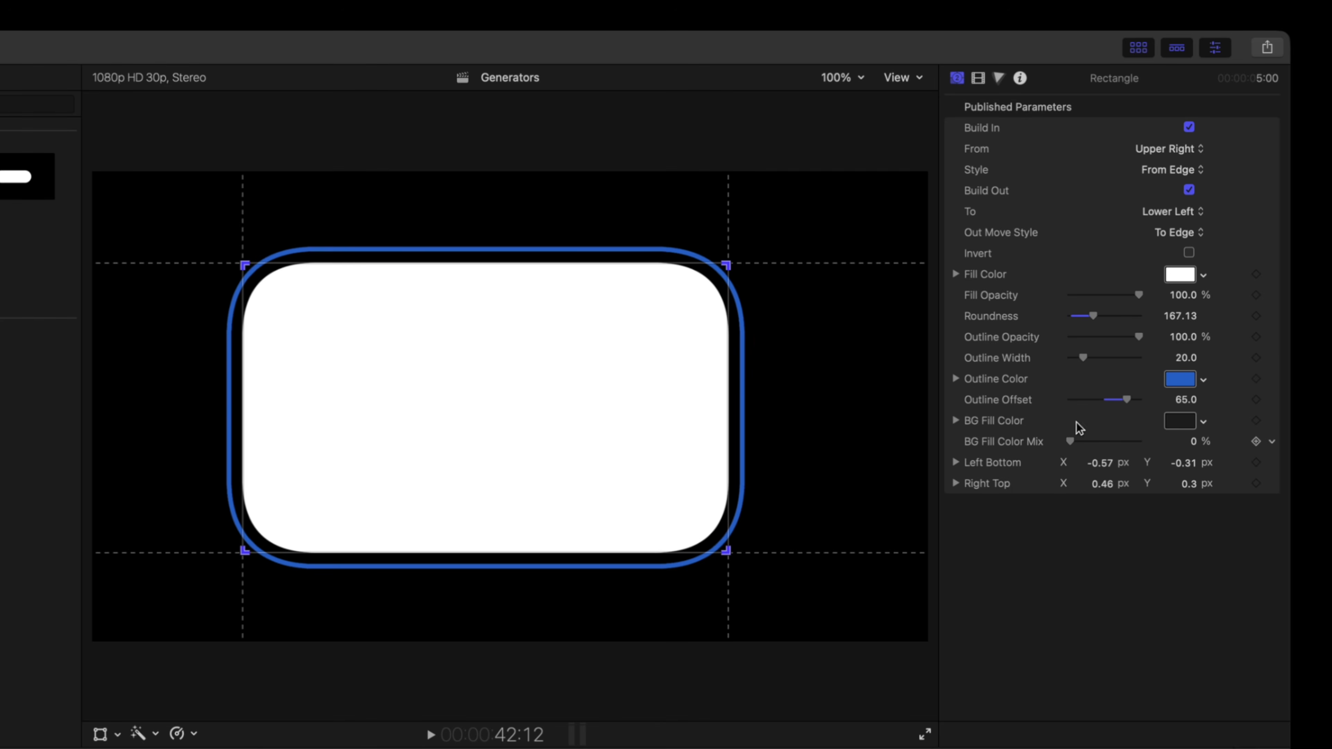
{"action": "mouse_move", "coordinate": [1084, 360]}
{"action": "left_mouse_down"}
{"action": "mouse_move", "coordinate": [1114, 362]}
{"action": "mouse_move", "coordinate": [1096, 364]}
{"action": "left_mouse_up"}
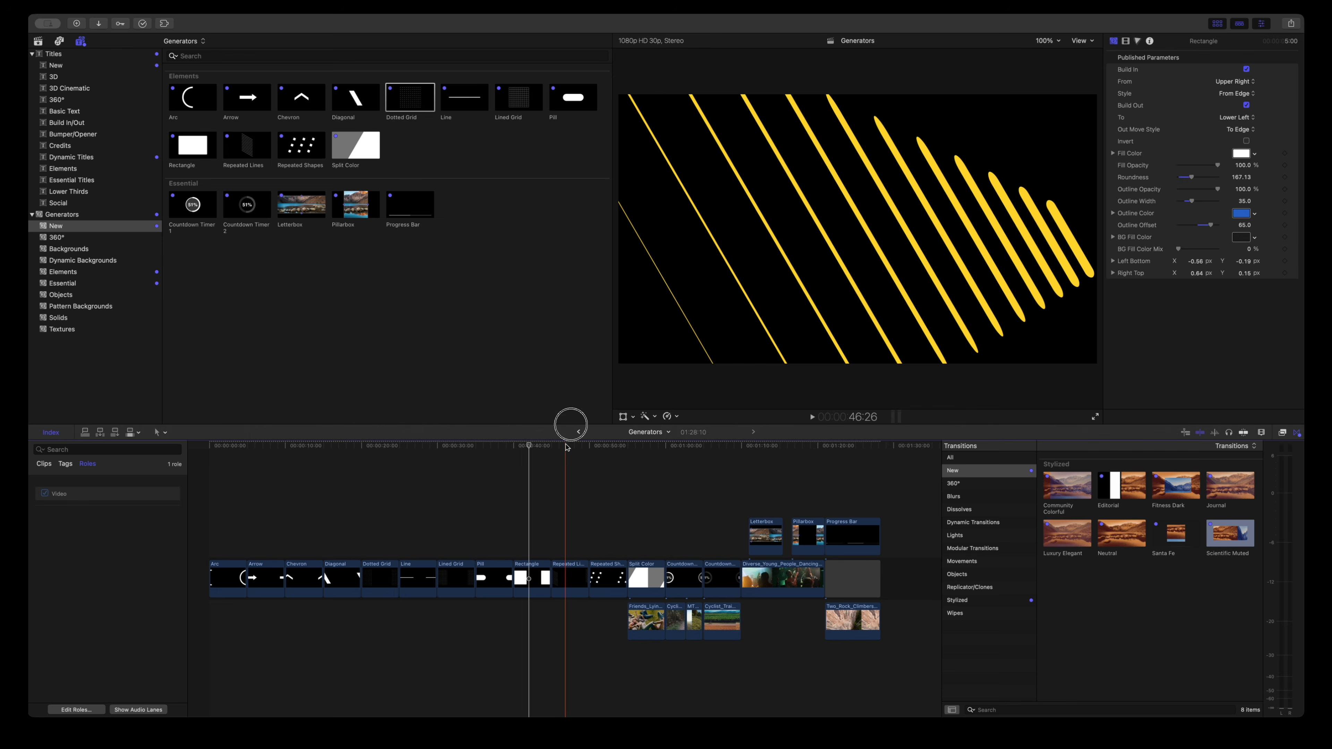
Move the Repeated Lines' Point 1 to X 0.72, Y 0.12 and Point 2 to X -0.44, Y -0.08, and set End Length to 313.54%.
{"action": "left_click", "coordinate": [567, 446]}
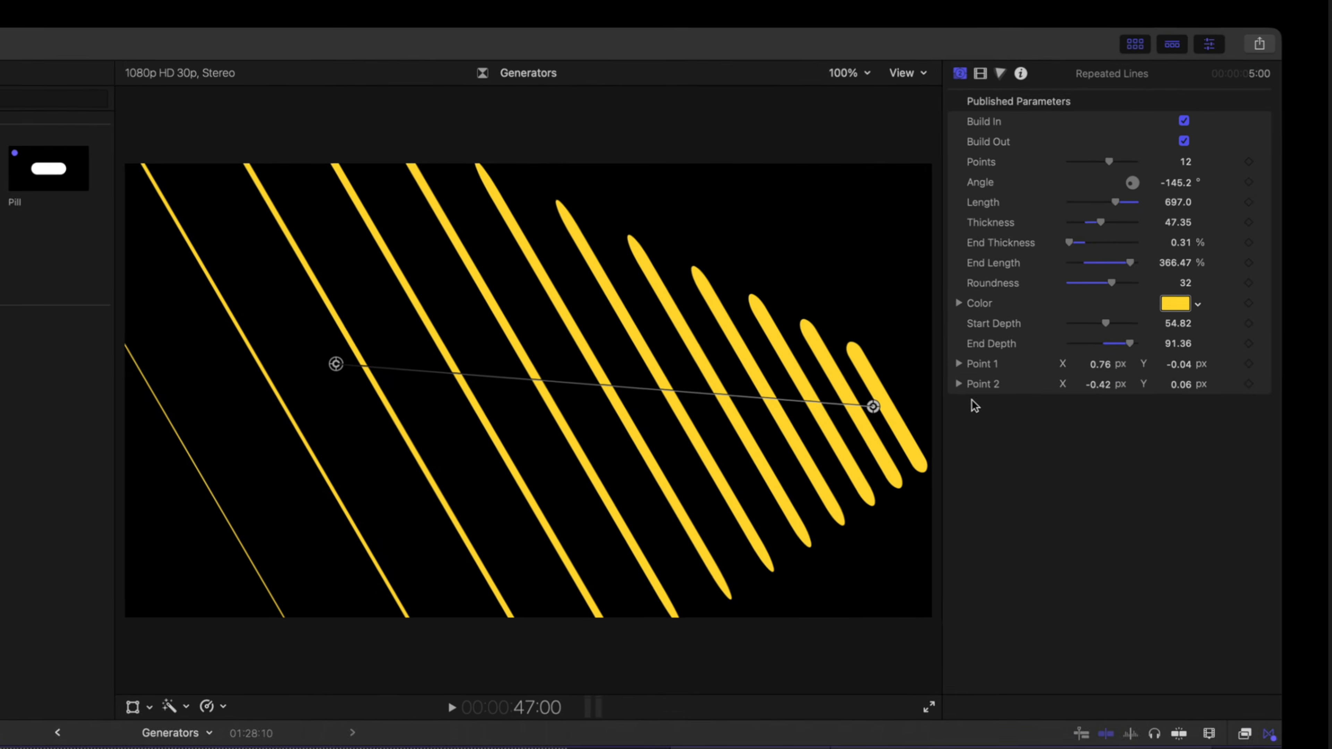
{"action": "left_click_drag", "start_coordinate": [873, 405], "coordinate": [858, 342]}
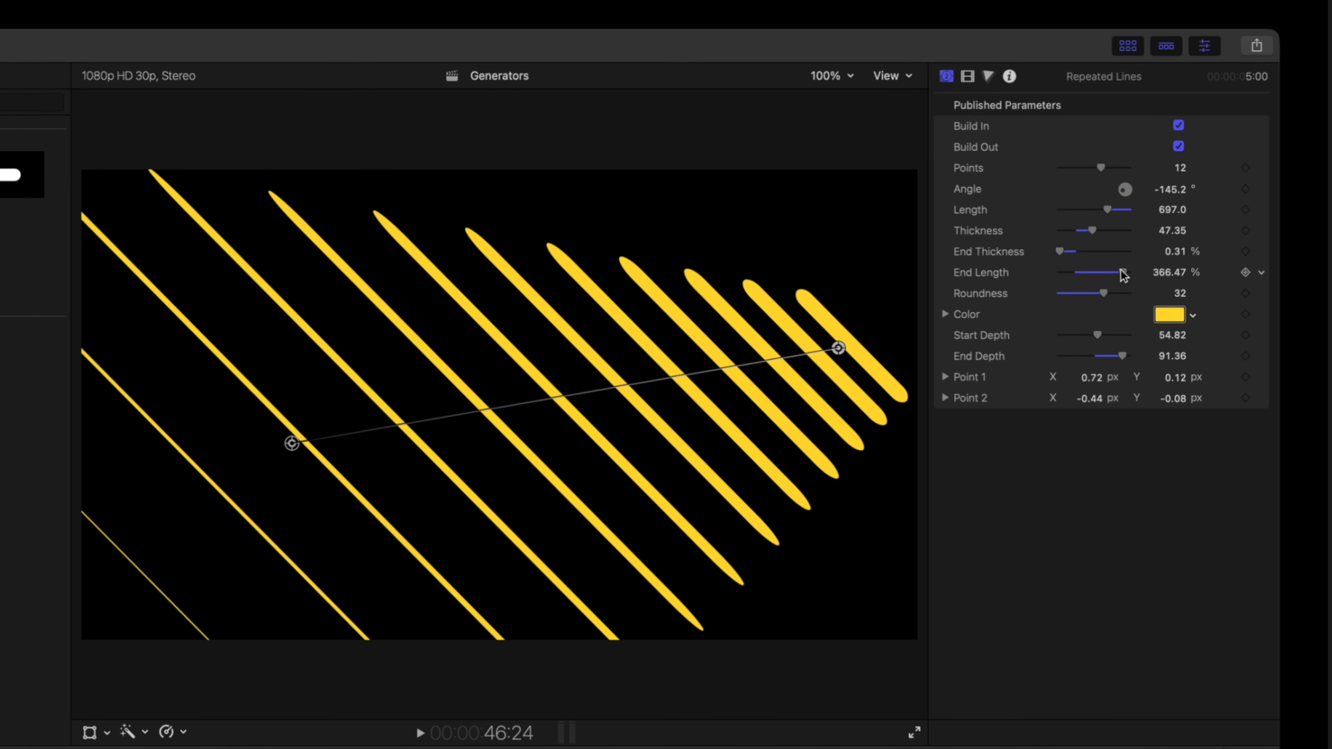
{"action": "mouse_move", "coordinate": [1123, 274]}
{"action": "left_mouse_down"}
{"action": "mouse_move", "coordinate": [1085, 275]}
{"action": "mouse_move", "coordinate": [1114, 278]}
{"action": "left_mouse_up"}
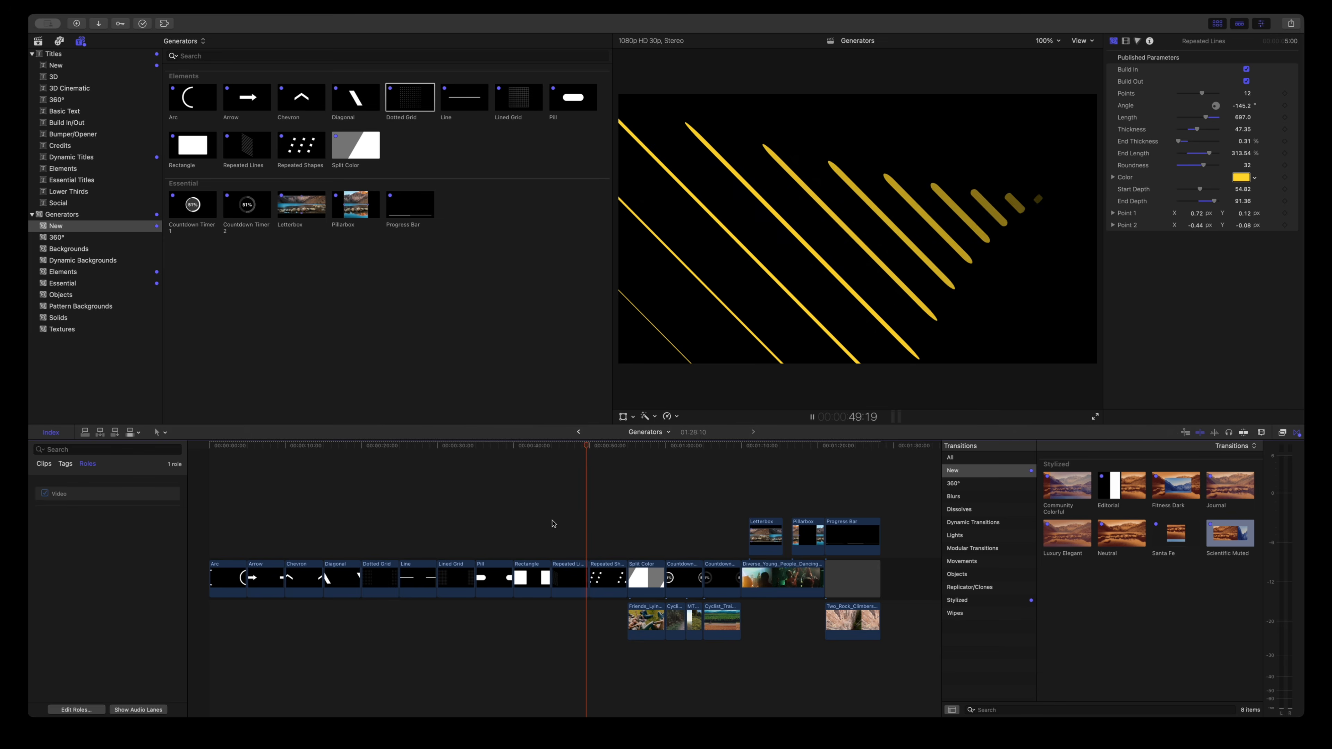
Go to the Repeated Shapes clip in the timeline and select the Repeated Shapes generator in the browser.
{"action": "left_click", "coordinate": [605, 450]}
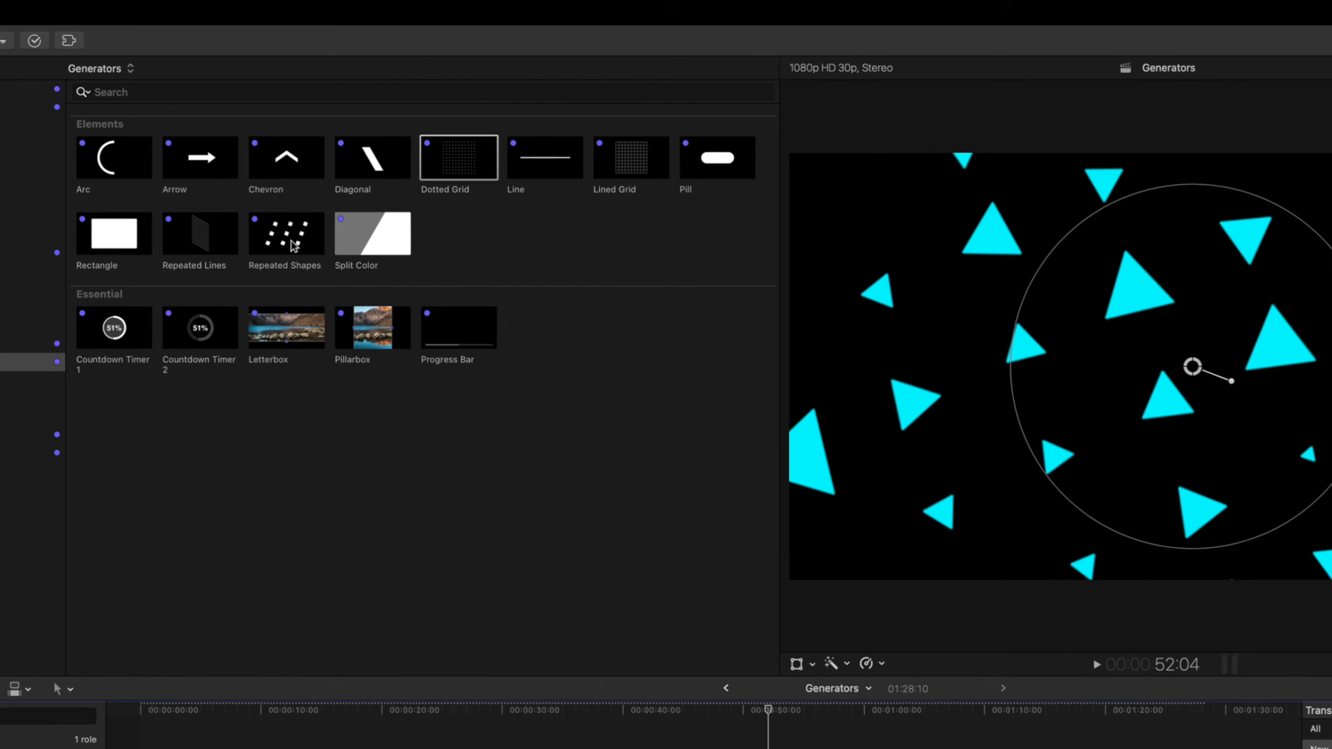
{"action": "left_click", "coordinate": [298, 157]}
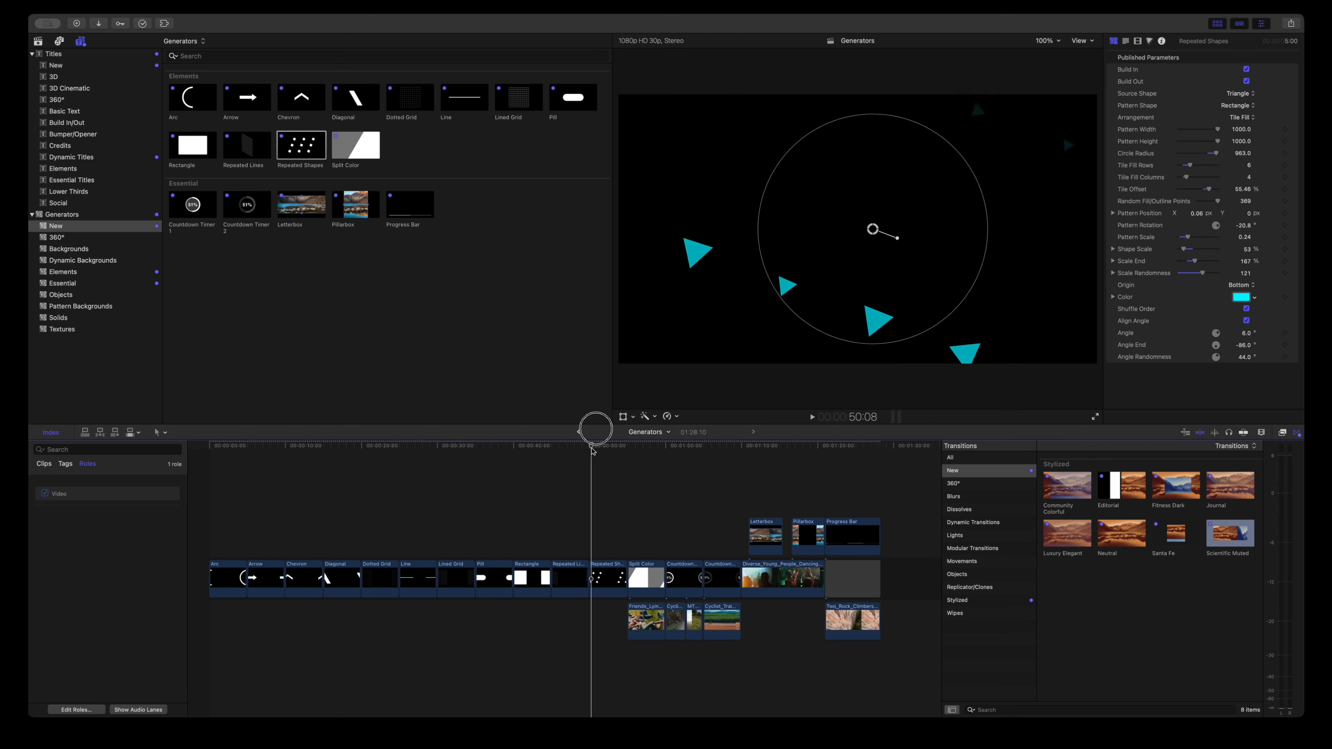
Change the Repeated Shapes' Source Shape to Star and set Pattern Scale to 0.27.
{"action": "left_click", "coordinate": [1240, 93]}
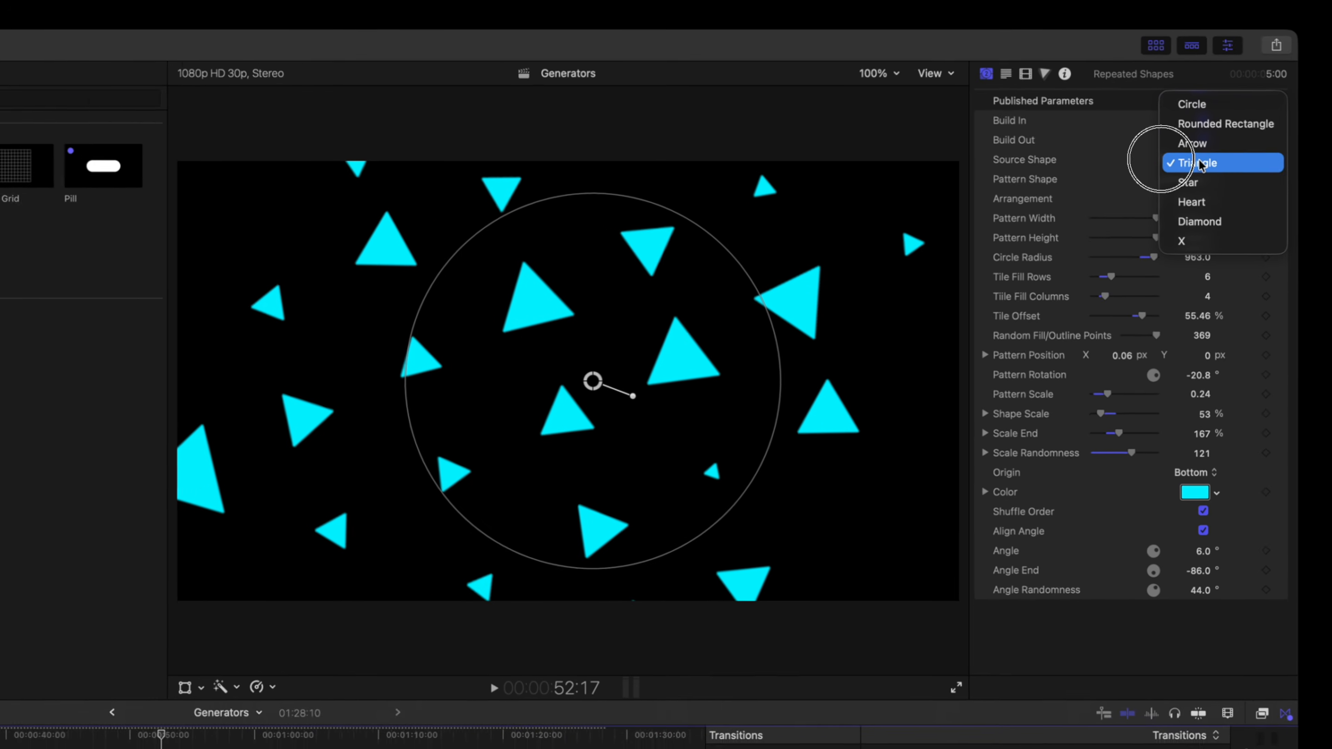
{"action": "left_click", "coordinate": [1180, 195]}
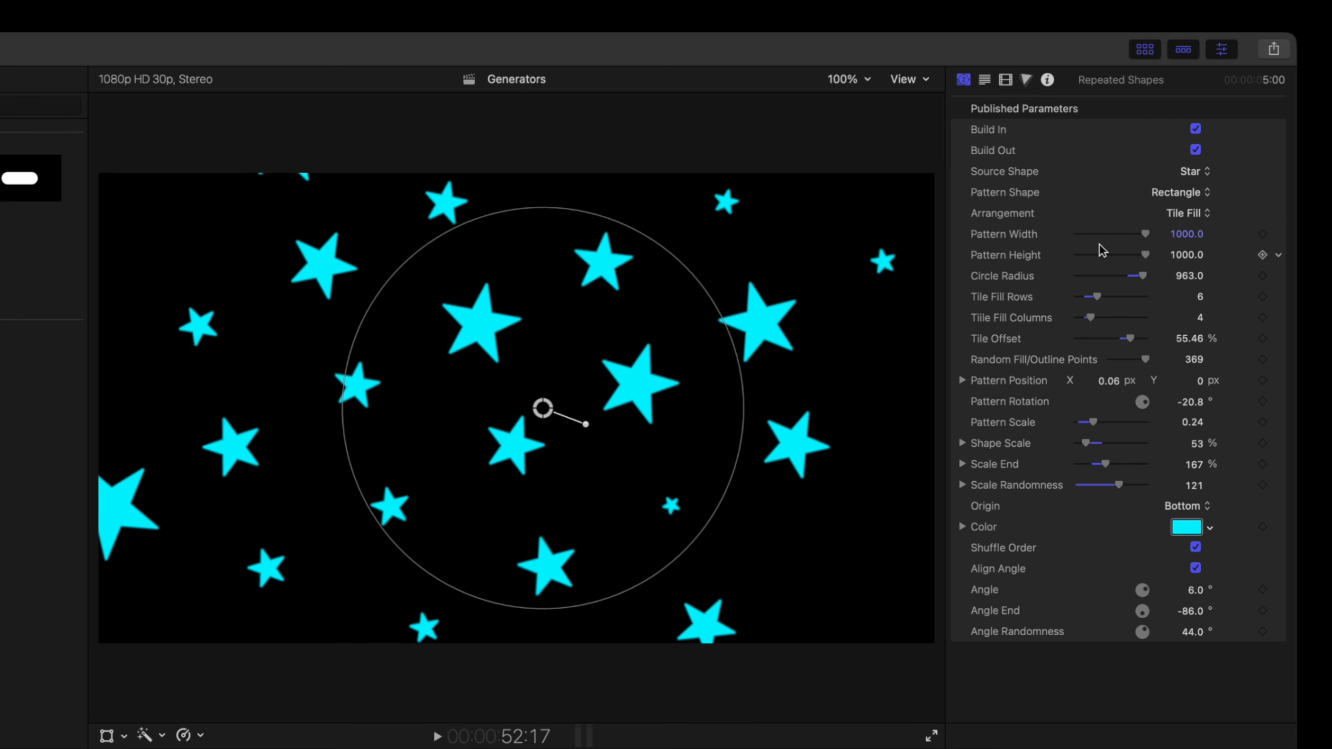
{"action": "mouse_move", "coordinate": [1148, 241]}
{"action": "left_mouse_down"}
{"action": "mouse_move", "coordinate": [1105, 235]}
{"action": "mouse_move", "coordinate": [1148, 235]}
{"action": "left_mouse_up"}
{"action": "left_click_drag", "start_coordinate": [1099, 296], "coordinate": [1128, 341]}
{"action": "left_click_drag", "start_coordinate": [1179, 431], "coordinate": [1177, 426]}
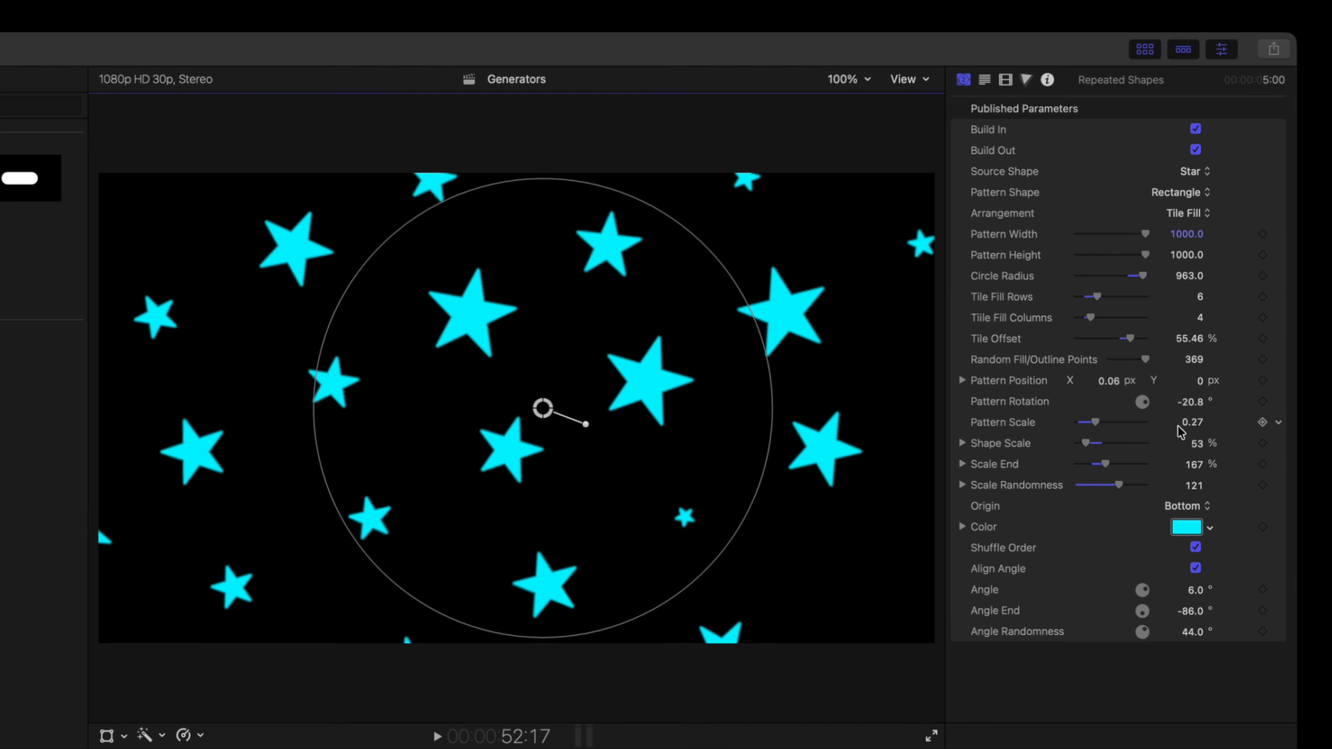
Set the star pattern's Shape Scale to 67%, Scale End to 79%, Scale Randomness to 152 and Angle Randomness to 103.0°.
{"action": "mouse_move", "coordinate": [1119, 488]}
{"action": "left_mouse_down"}
{"action": "mouse_move", "coordinate": [1075, 489]}
{"action": "mouse_move", "coordinate": [1149, 490]}
{"action": "mouse_move", "coordinate": [1103, 490]}
{"action": "left_mouse_up"}
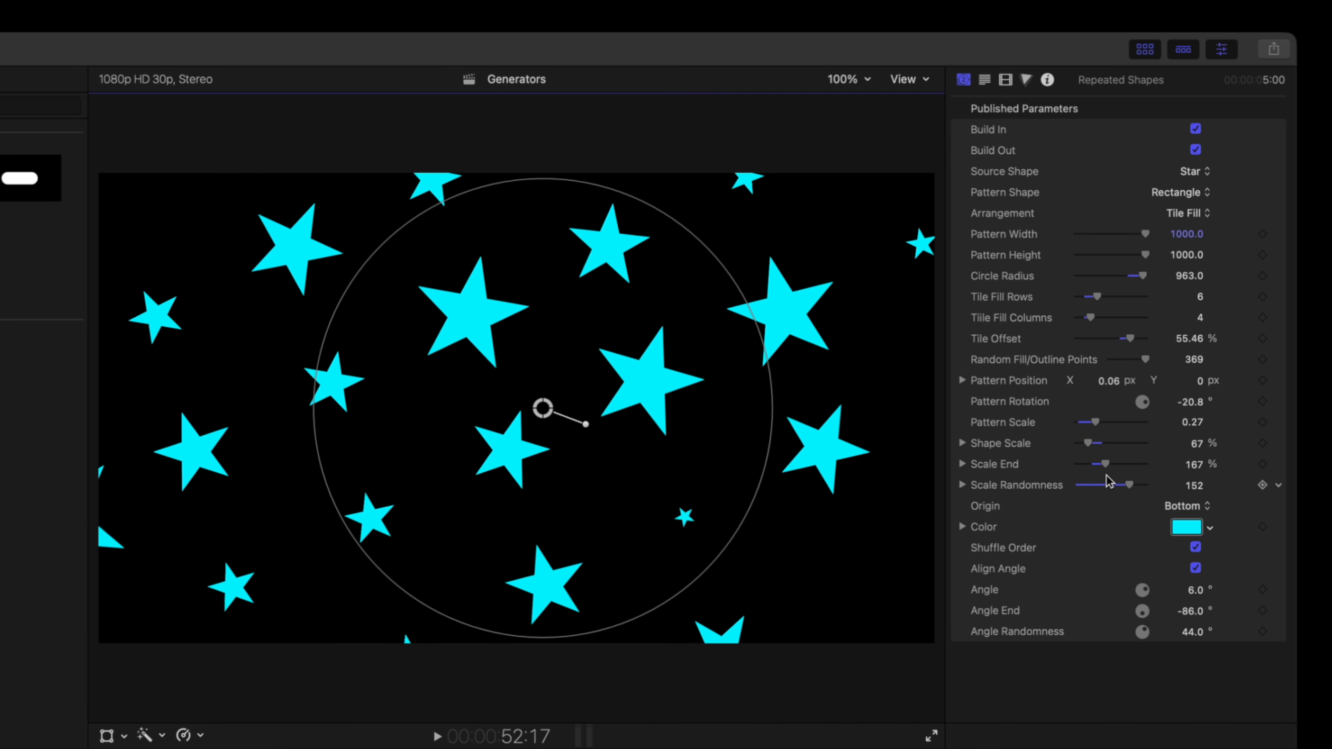
{"action": "mouse_move", "coordinate": [1106, 464]}
{"action": "left_mouse_down"}
{"action": "mouse_move", "coordinate": [1141, 465]}
{"action": "mouse_move", "coordinate": [1089, 465]}
{"action": "left_mouse_up"}
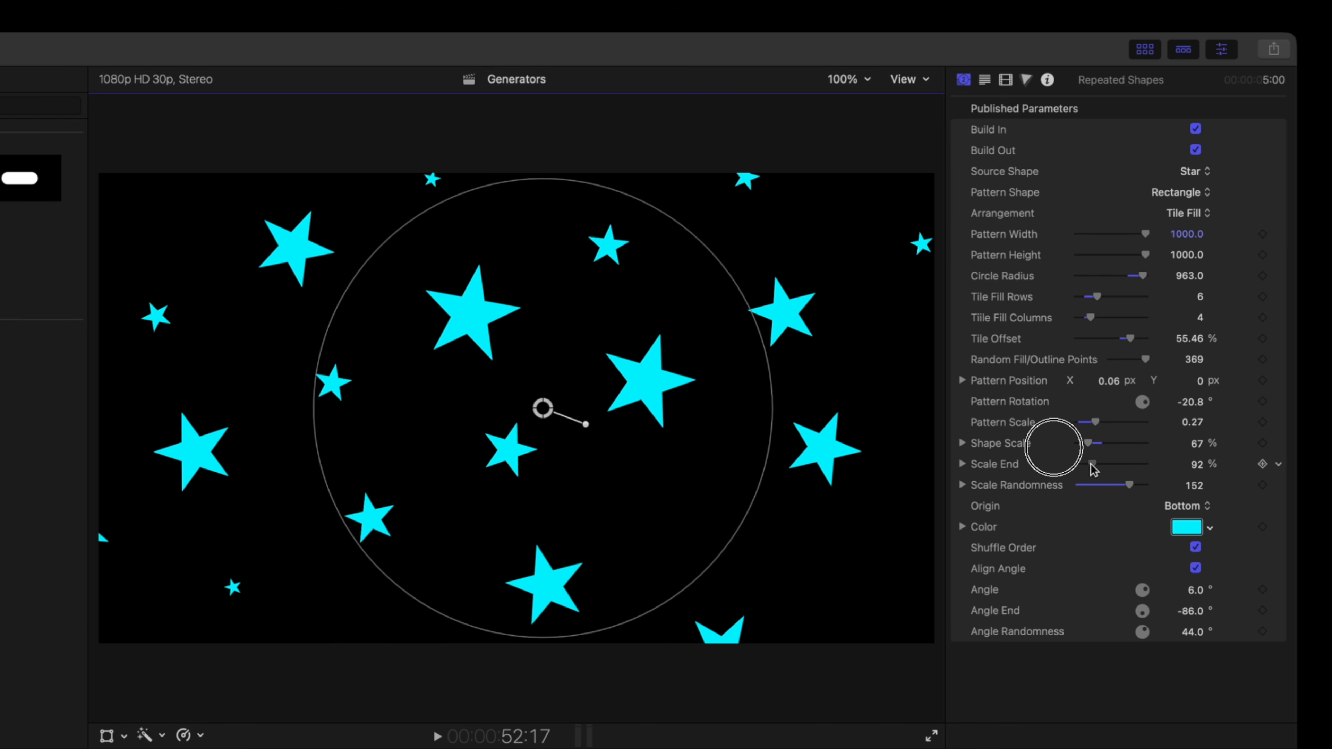
{"action": "left_click_drag", "start_coordinate": [1142, 631], "coordinate": [1151, 603]}
Play back the Repeated Shapes clip to preview the star animation.
{"action": "left_click_drag", "start_coordinate": [65, 748], "coordinate": [43, 748]}
{"action": "key", "text": "space"}
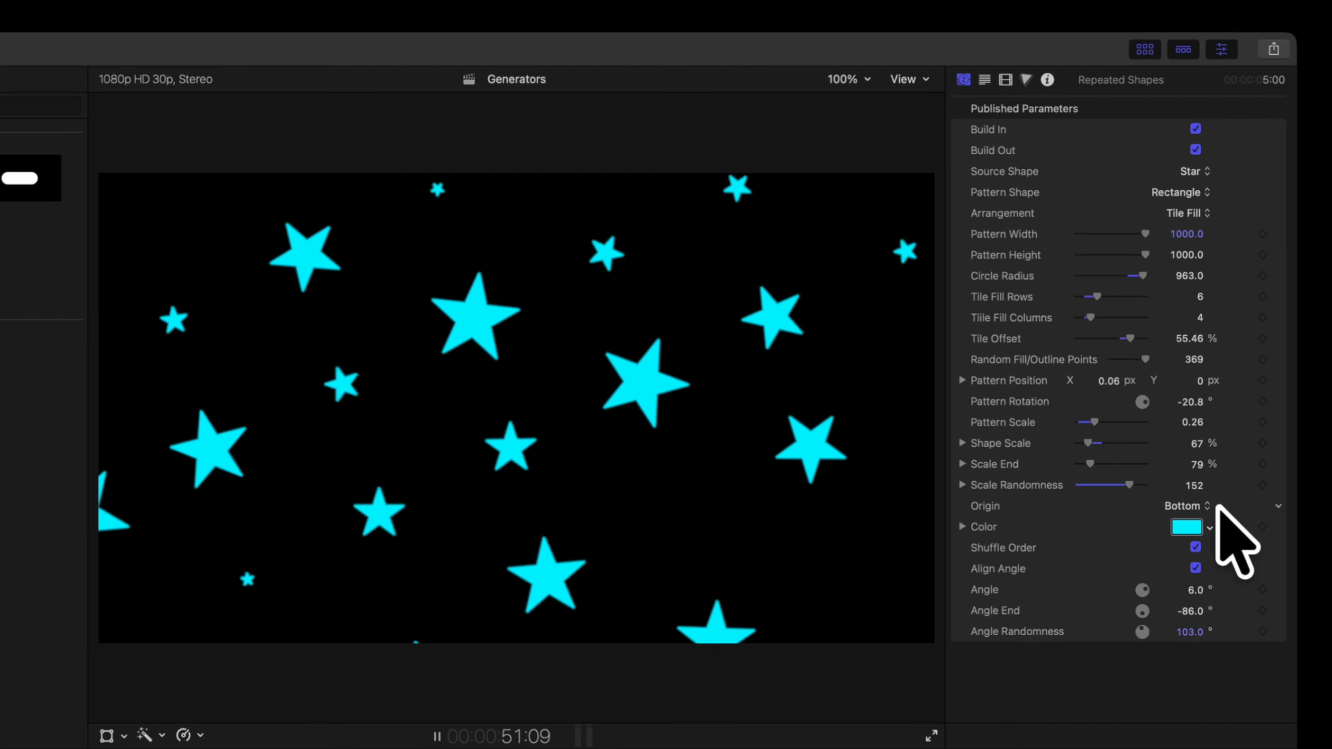
{"action": "key", "text": "space"}
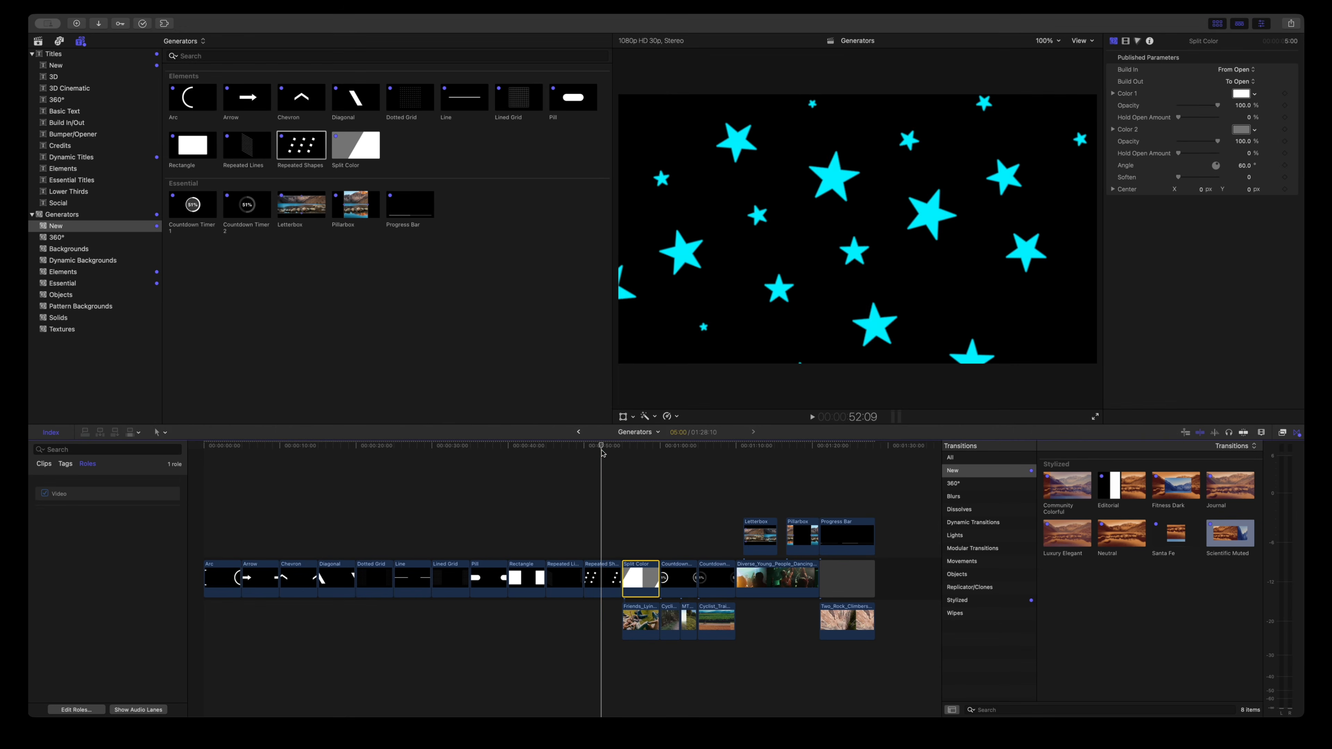
Go to the Split Color clip and move its Center to X 0.41, Y -0.18 with an Angle of 6.0°.
{"action": "left_click_drag", "start_coordinate": [603, 453], "coordinate": [638, 459]}
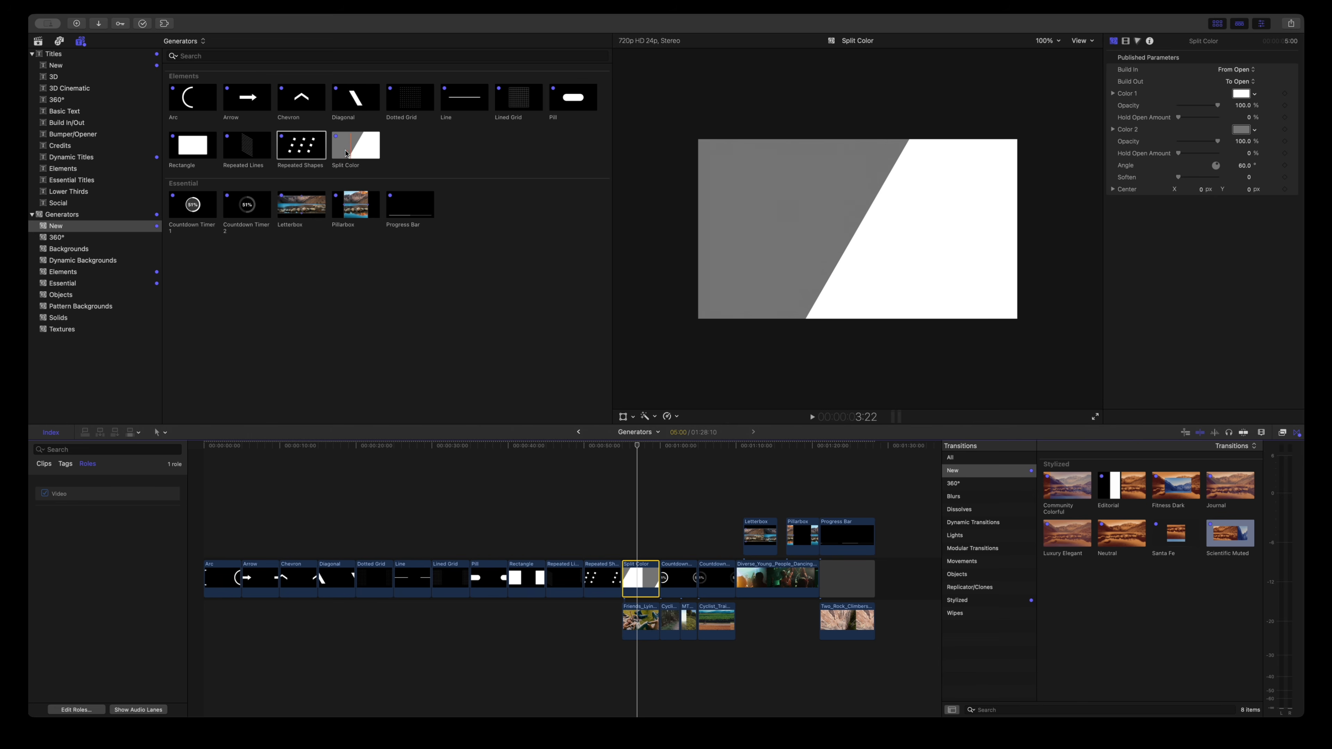
{"action": "mouse_move", "coordinate": [621, 449]}
{"action": "left_mouse_down"}
{"action": "mouse_move", "coordinate": [655, 451]}
{"action": "mouse_move", "coordinate": [643, 452]}
{"action": "left_mouse_up"}
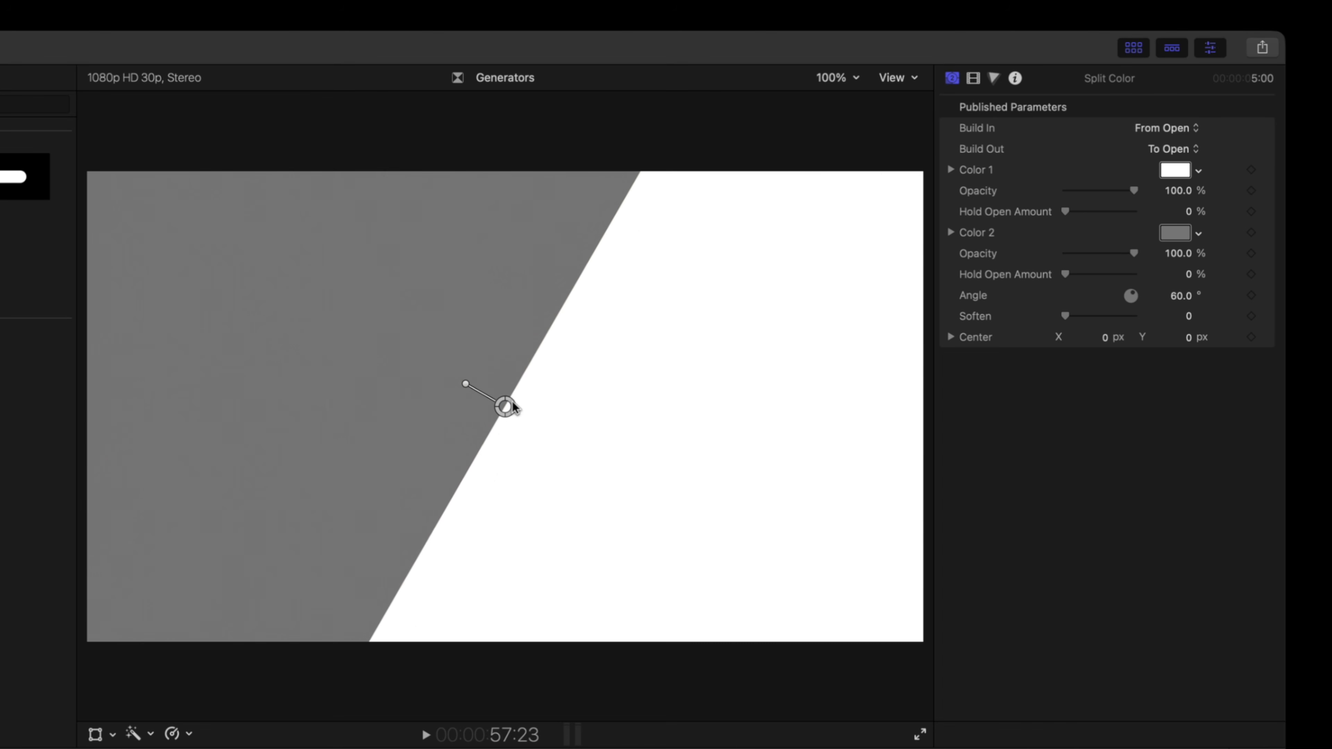
{"action": "left_click_drag", "start_coordinate": [503, 408], "coordinate": [694, 493]}
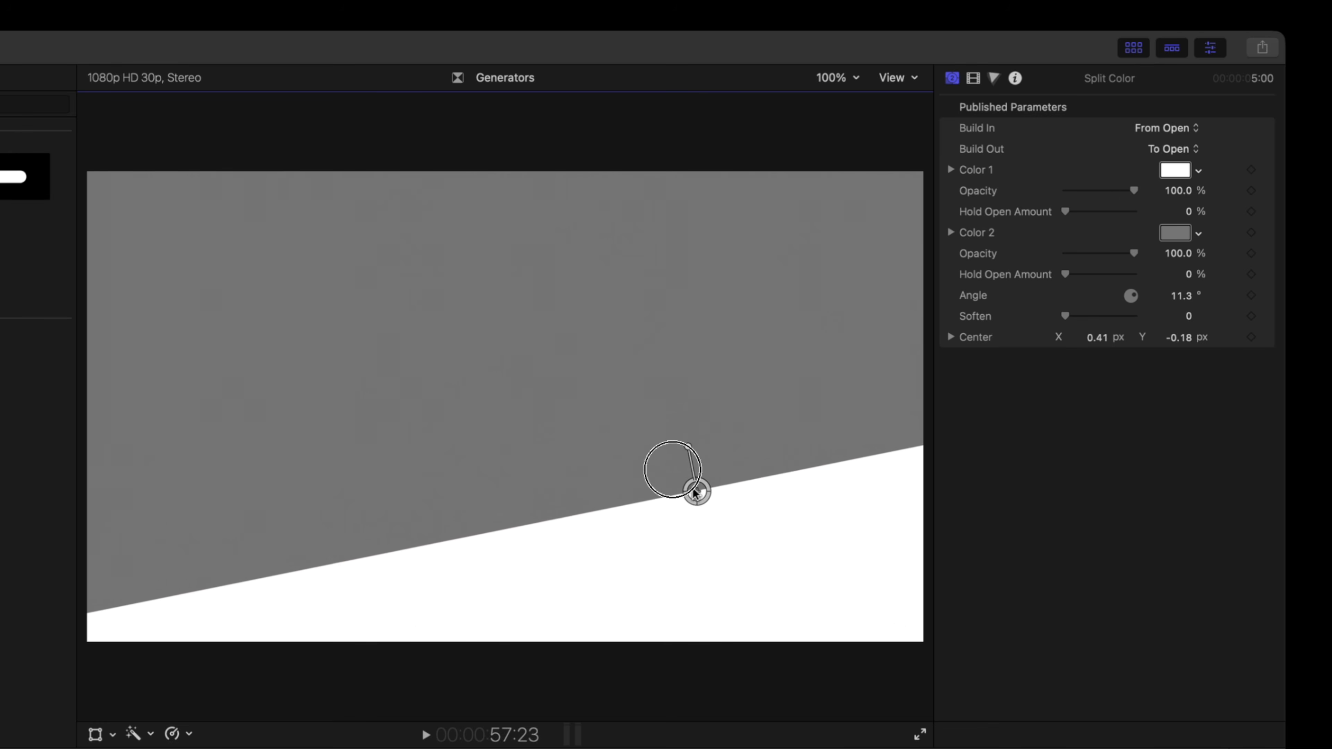
{"action": "left_click_drag", "start_coordinate": [689, 444], "coordinate": [694, 449]}
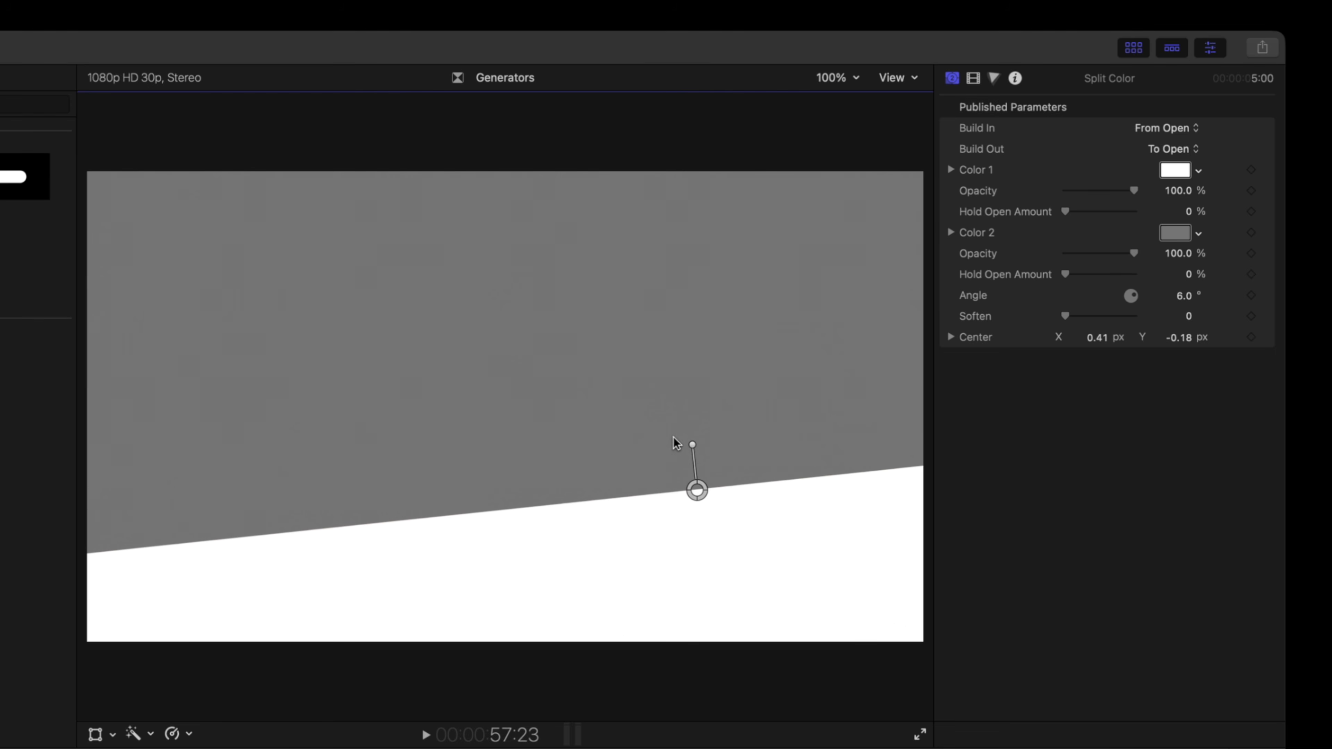
Set the Split Color's Color 1 to cyan and Color 2 to purple.
{"action": "left_click", "coordinate": [1174, 169]}
{"action": "left_click", "coordinate": [820, 528]}
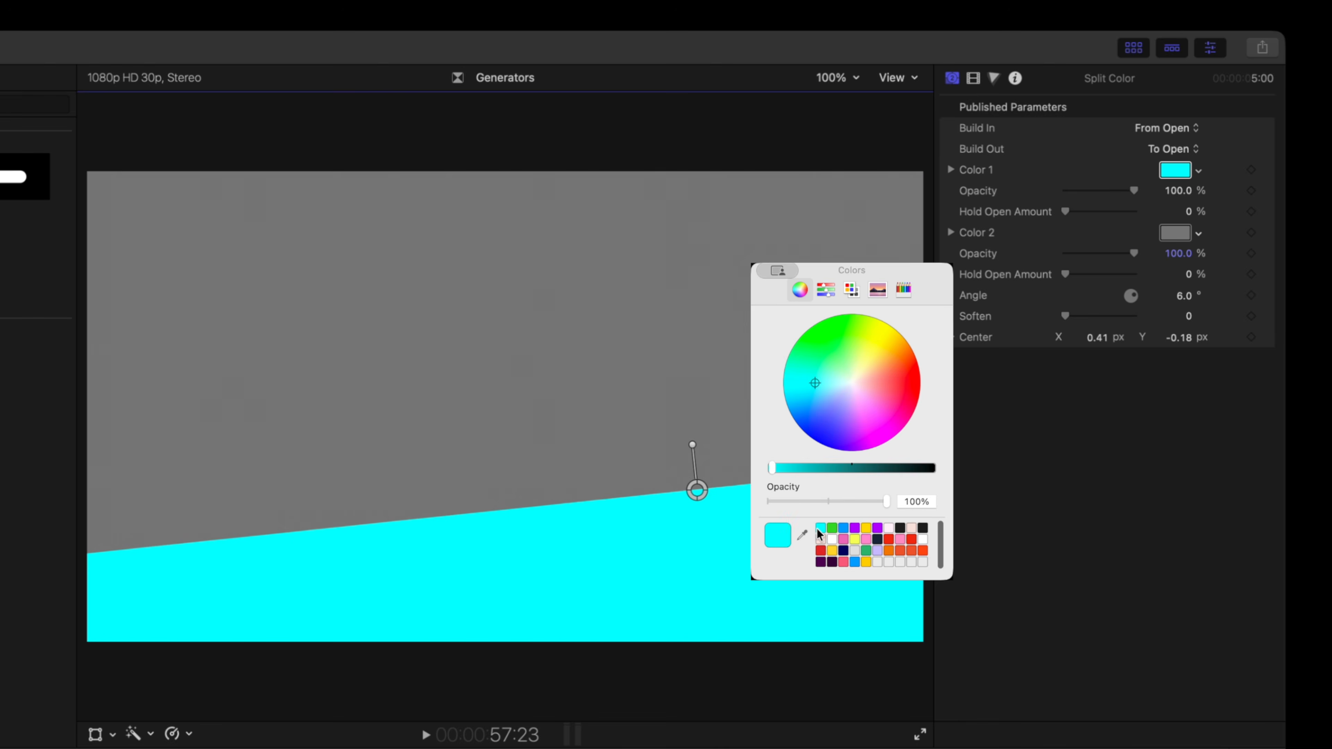
{"action": "left_click", "coordinate": [1063, 258]}
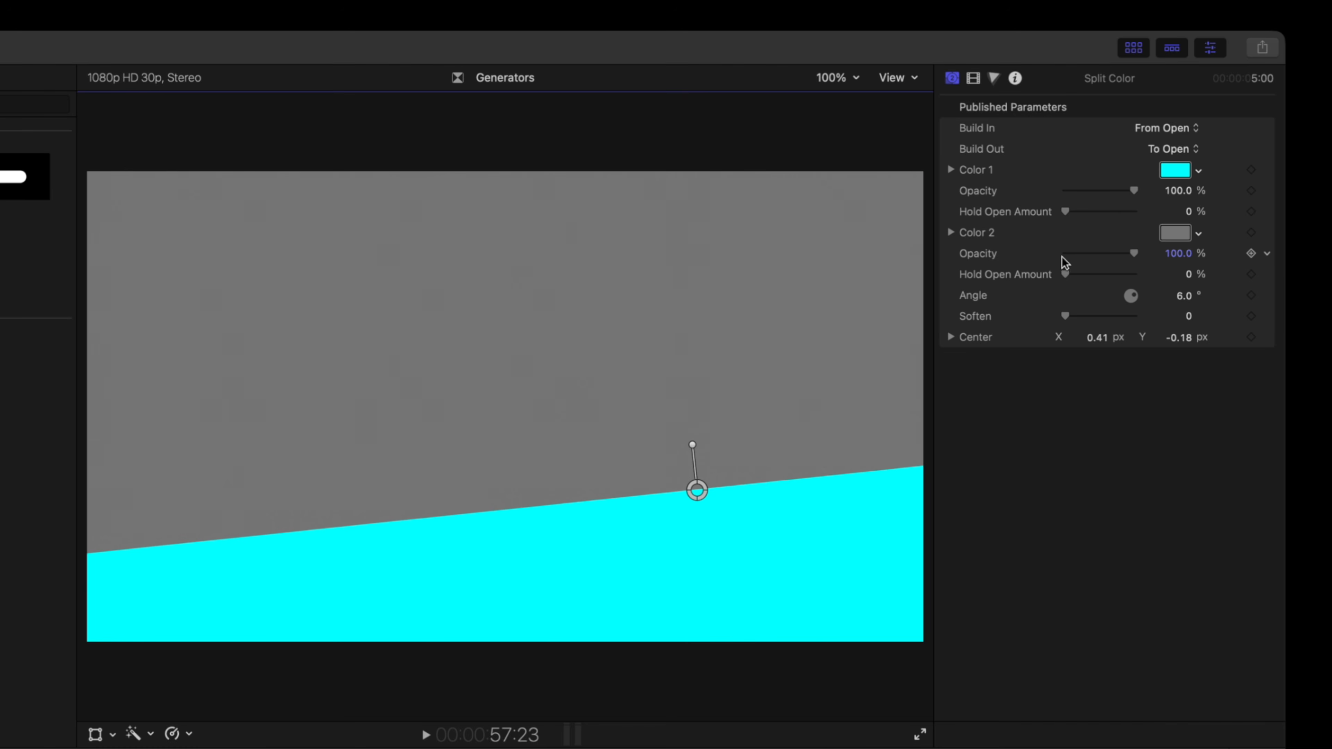
{"action": "left_click", "coordinate": [1181, 240]}
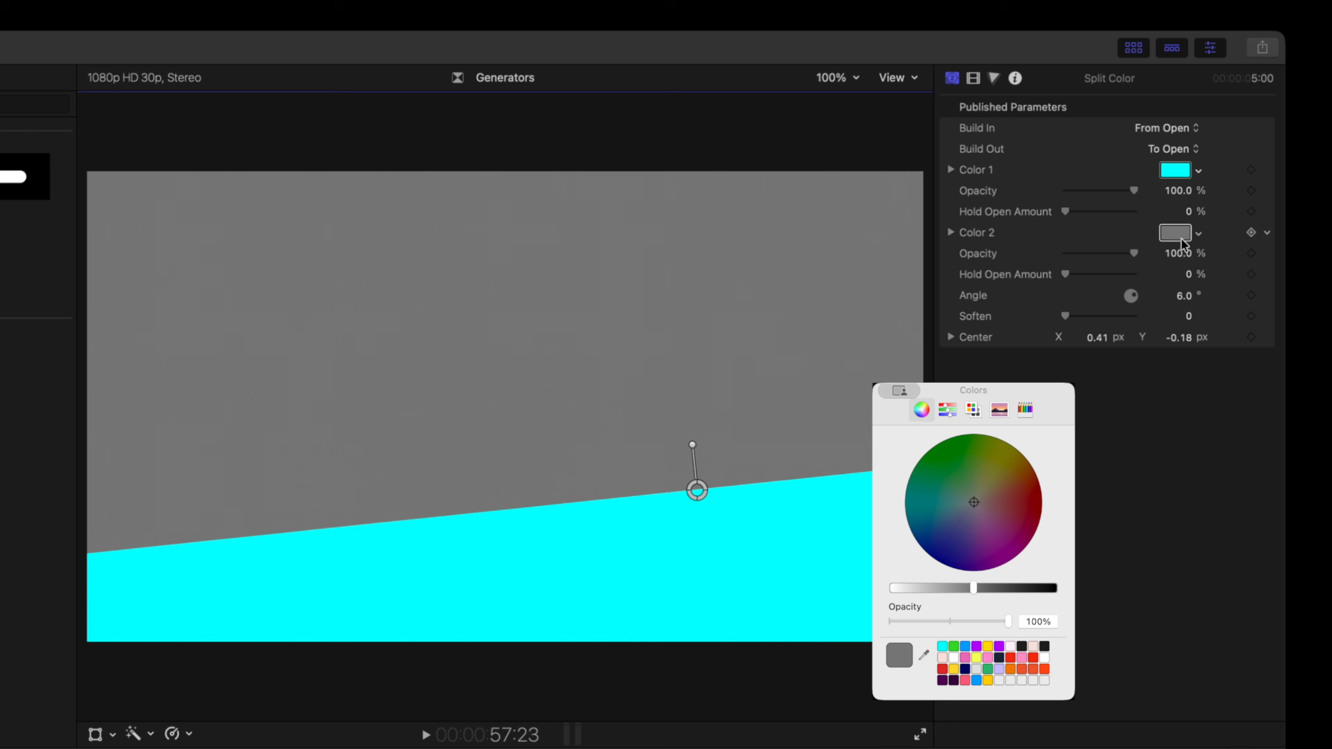
{"action": "left_click", "coordinate": [975, 647]}
{"action": "left_click", "coordinate": [1156, 232]}
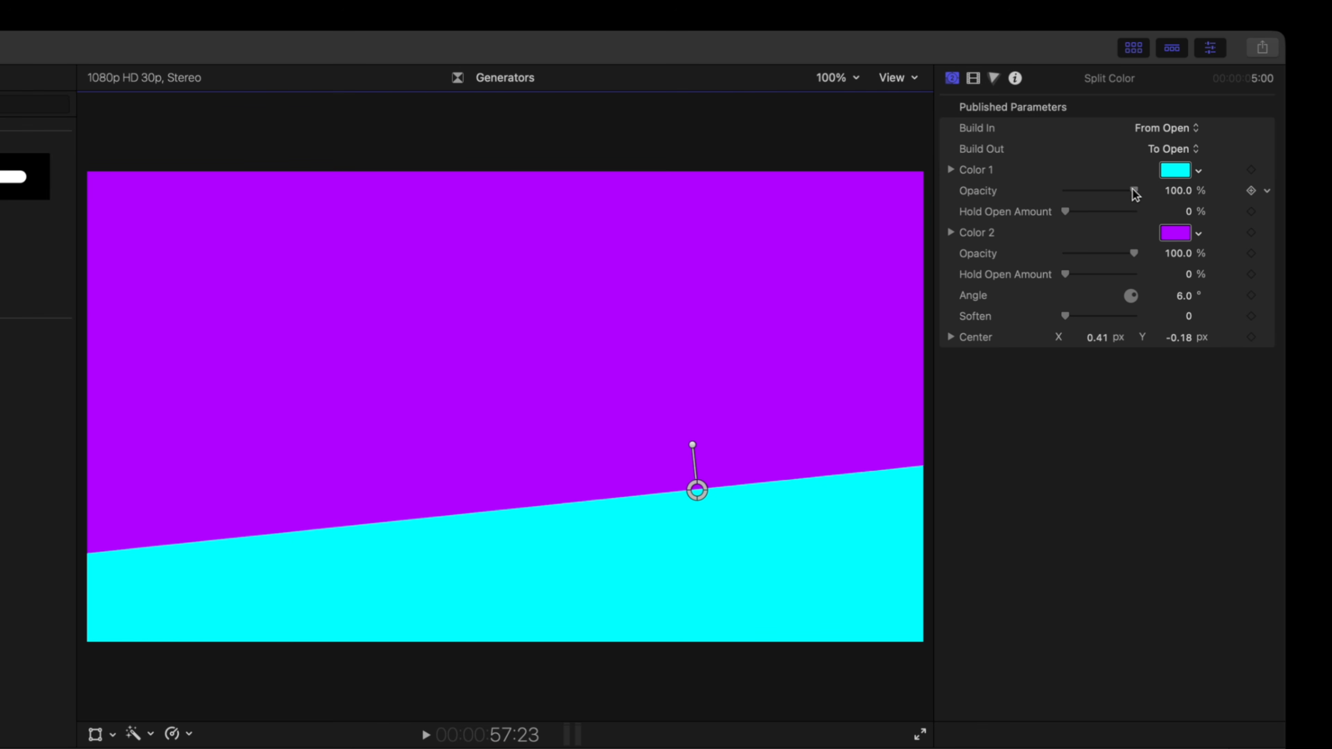
Set Color 1 to 25.27% Opacity and 4.77% Hold Open Amount, and Color 2 to 73.71% Opacity and 10.51% Hold Open Amount.
{"action": "left_click_drag", "start_coordinate": [1125, 193], "coordinate": [1082, 196]}
{"action": "mouse_move", "coordinate": [1130, 253]}
{"action": "left_mouse_down"}
{"action": "mouse_move", "coordinate": [1102, 252]}
{"action": "mouse_move", "coordinate": [1127, 254]}
{"action": "mouse_move", "coordinate": [1115, 254]}
{"action": "left_mouse_up"}
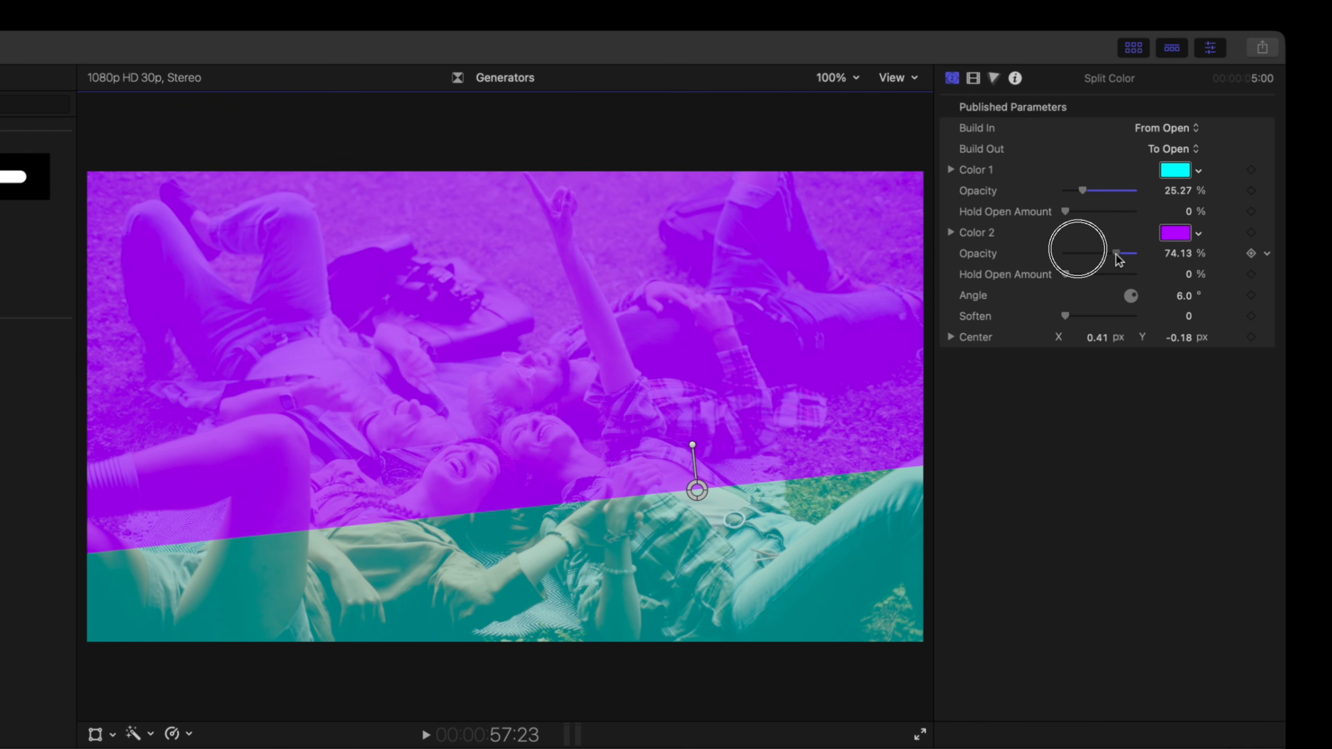
{"action": "left_click_drag", "start_coordinate": [1066, 212], "coordinate": [1066, 212]}
{"action": "left_click_drag", "start_coordinate": [1065, 274], "coordinate": [1071, 274]}
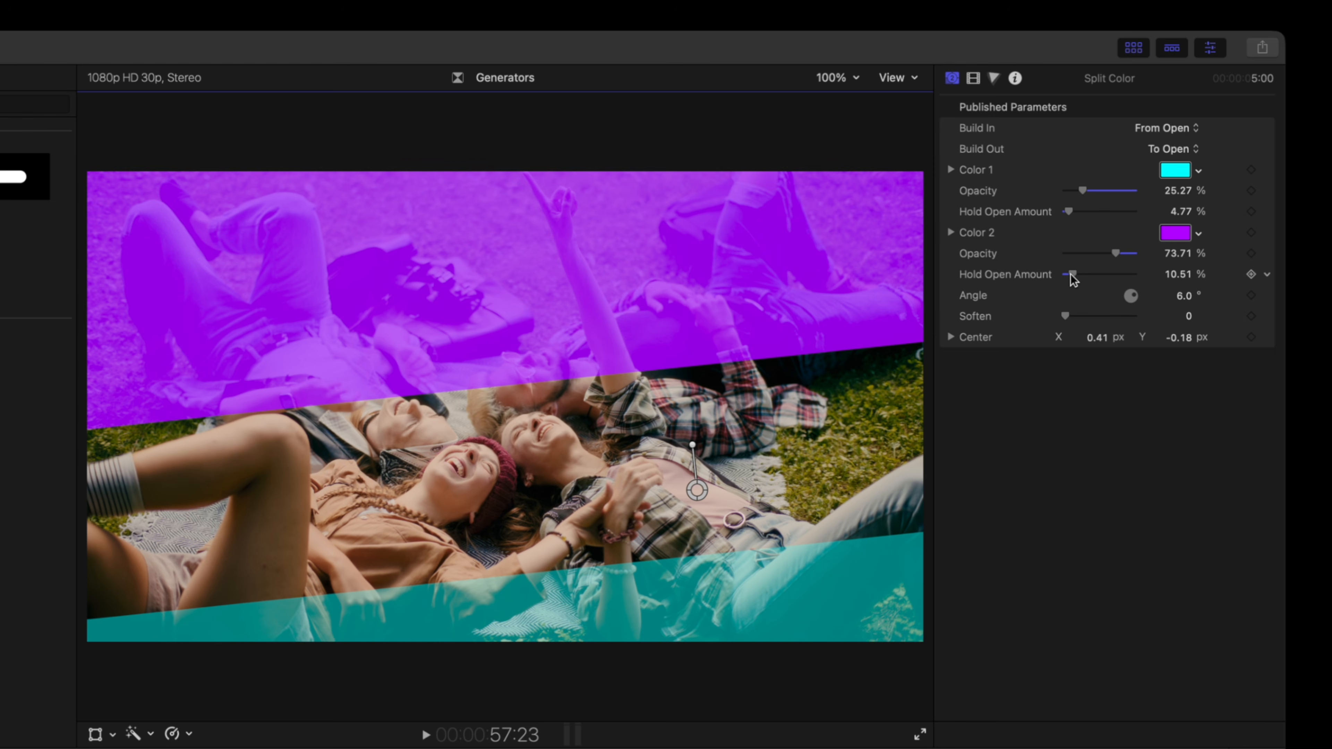
Set the Split Color's Build In to From Closed and Build Out to To Close, preview the animation, and increase Soften.
{"action": "left_click", "coordinate": [1166, 131]}
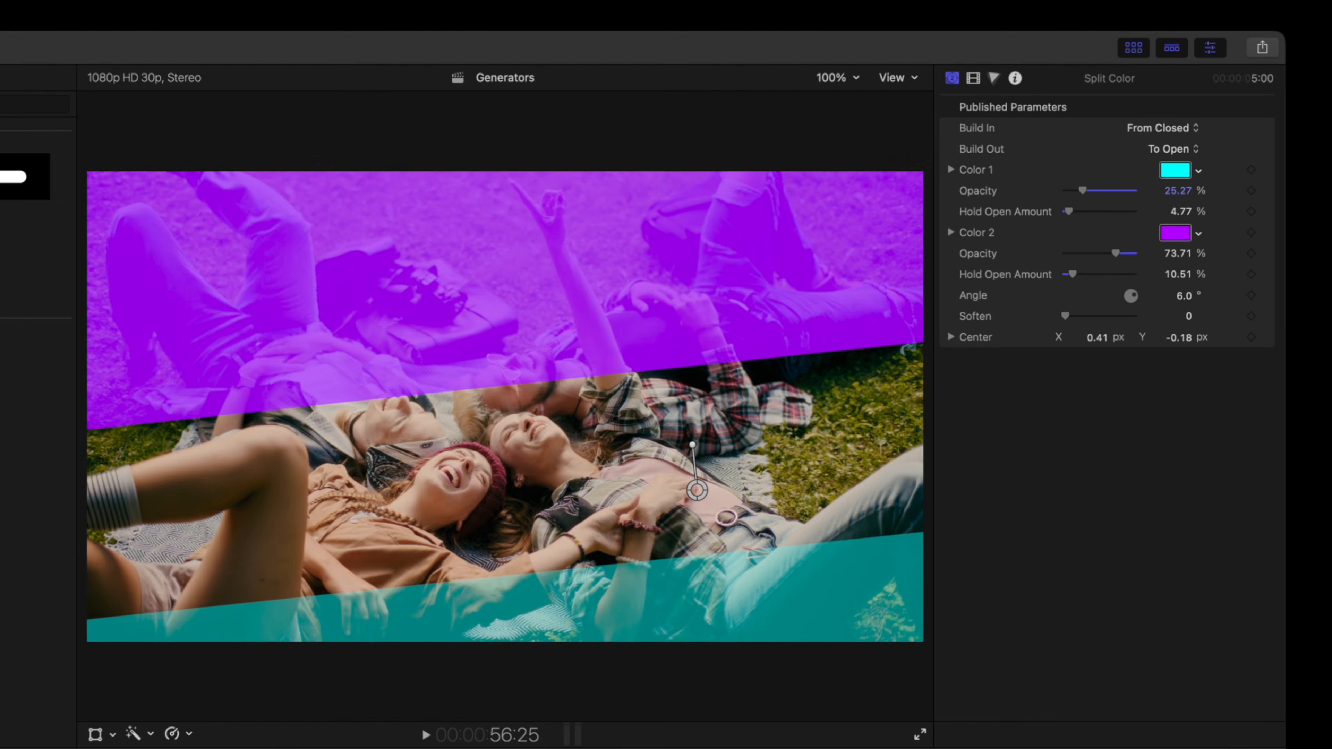
{"action": "left_click", "coordinate": [100, 748]}
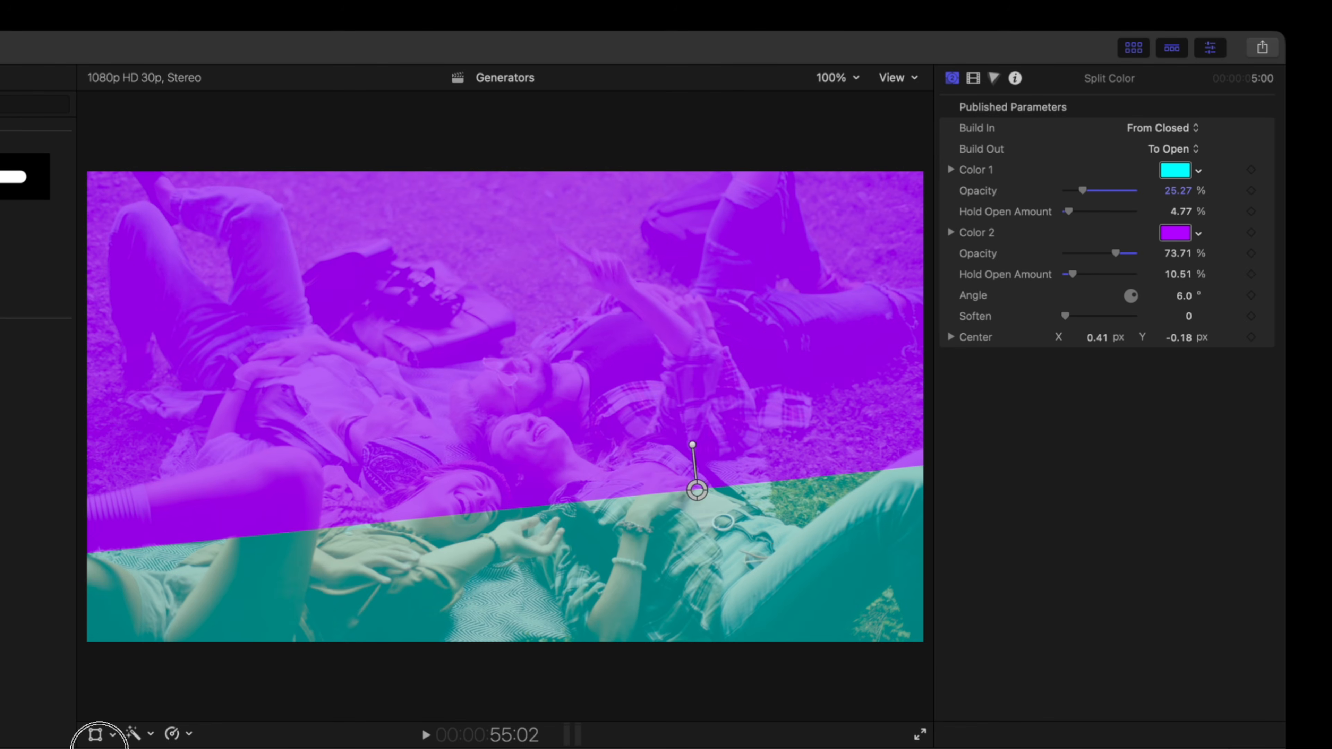
{"action": "key", "text": "space"}
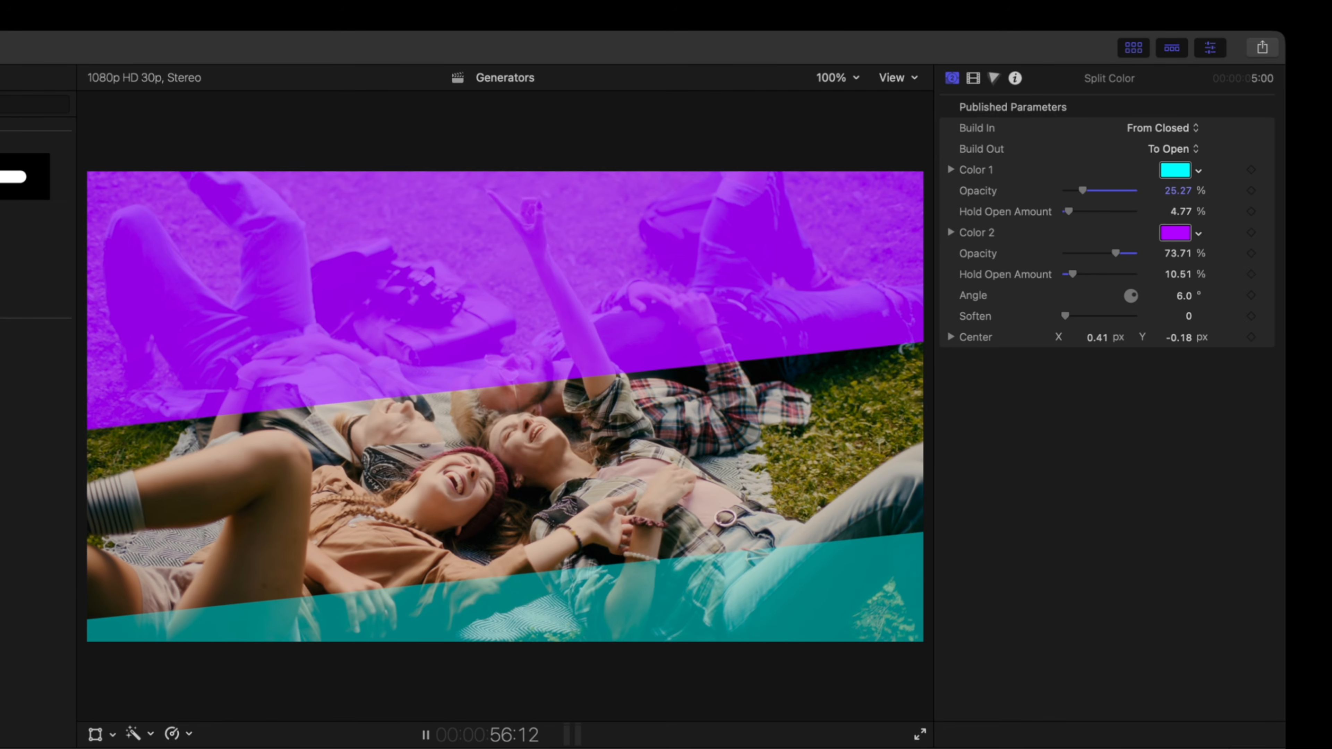
{"action": "left_click_drag", "start_coordinate": [120, 748], "coordinate": [155, 748]}
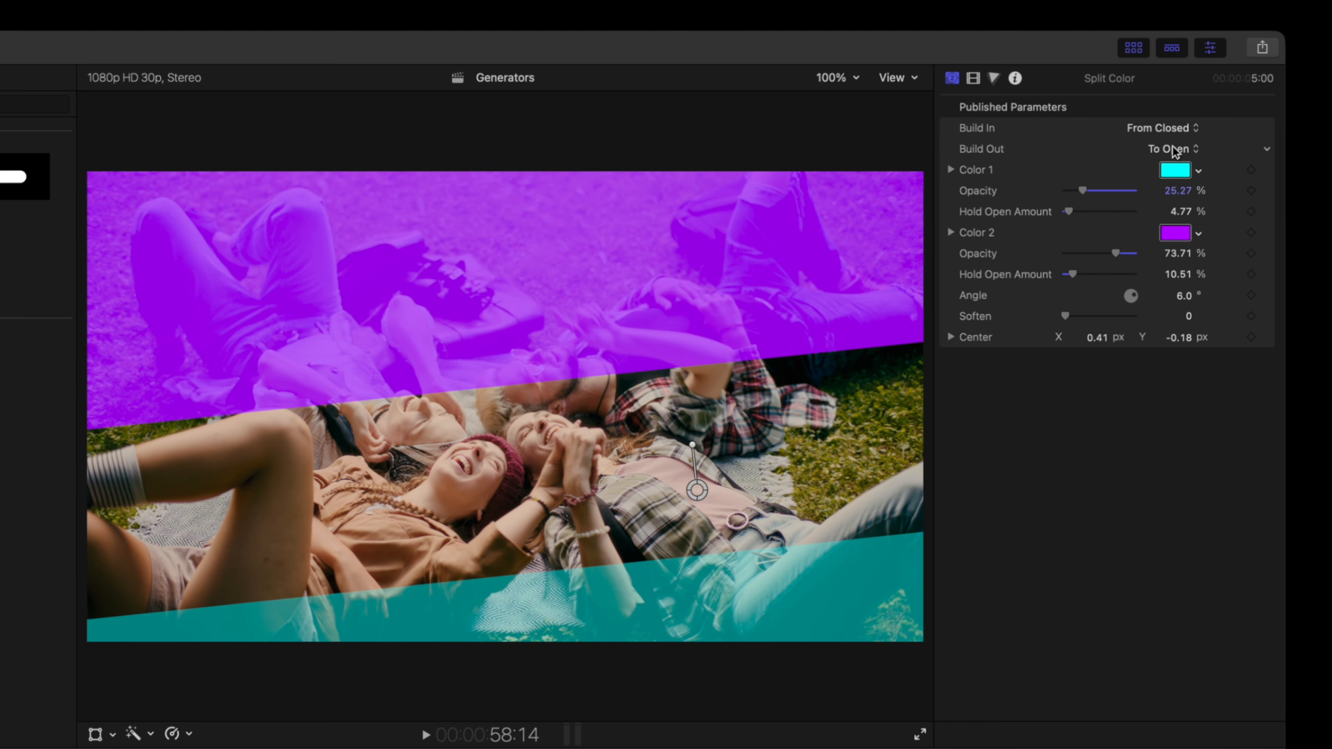
{"action": "left_click_drag", "start_coordinate": [1175, 148], "coordinate": [1173, 170]}
{"action": "left_click_drag", "start_coordinate": [137, 748], "coordinate": [100, 748]}
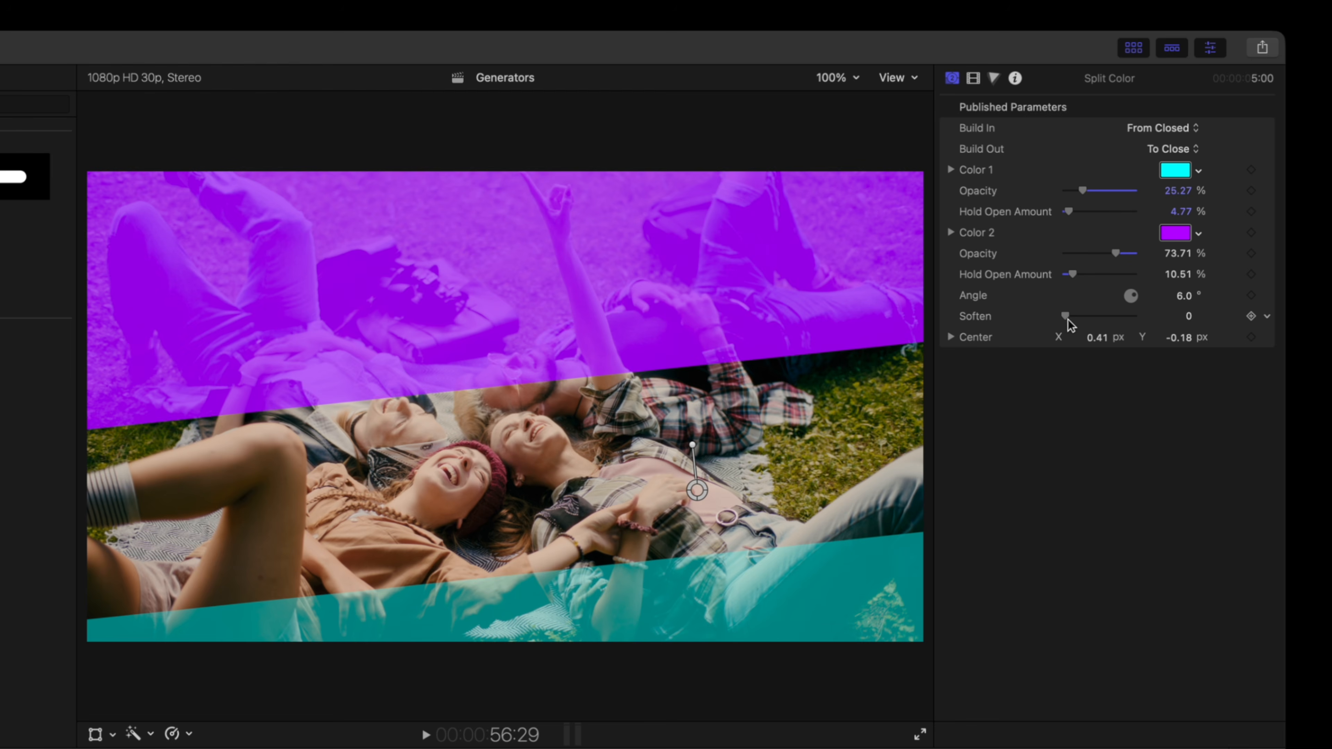
{"action": "left_click_drag", "start_coordinate": [1066, 316], "coordinate": [1093, 319]}
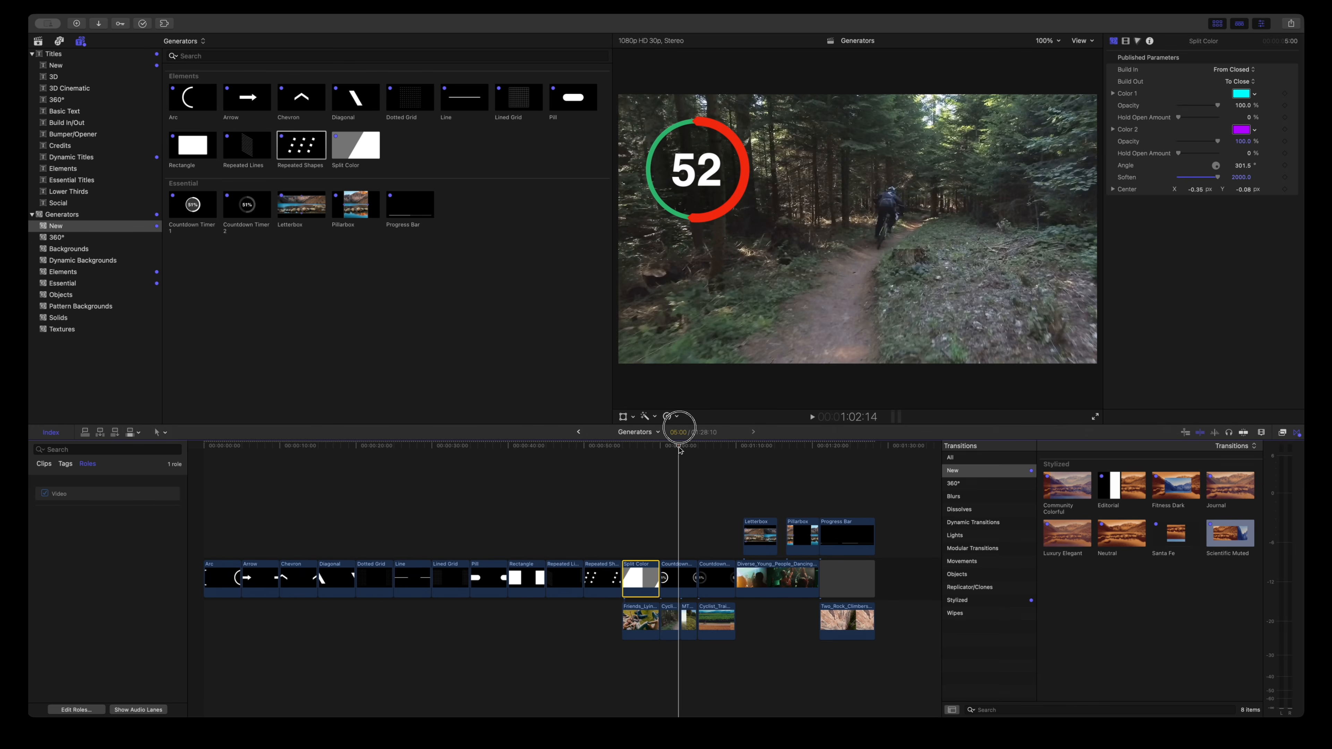
Scrub and play through the Countdown Timer 1 clip to preview its counting animation.
{"action": "left_click_drag", "start_coordinate": [678, 447], "coordinate": [663, 447]}
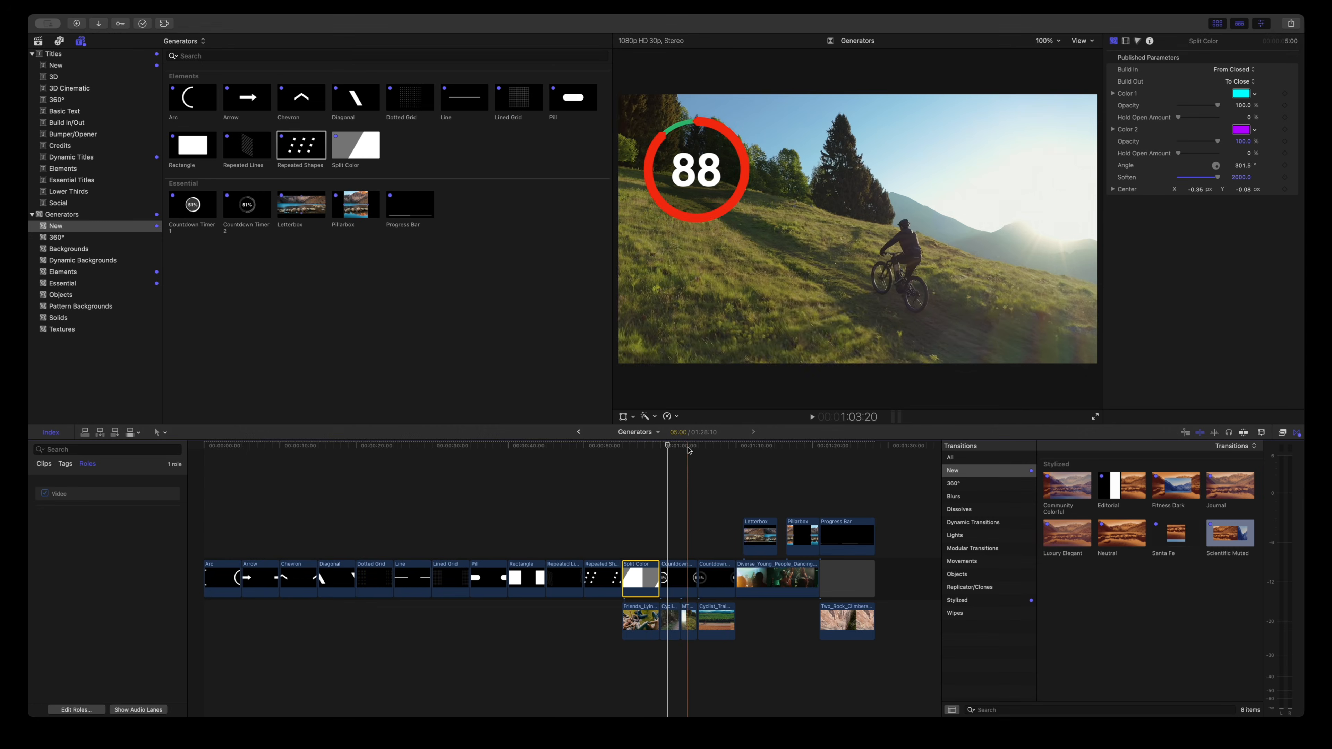
{"action": "left_click_drag", "start_coordinate": [685, 447], "coordinate": [662, 450]}
{"action": "key", "text": "space"}
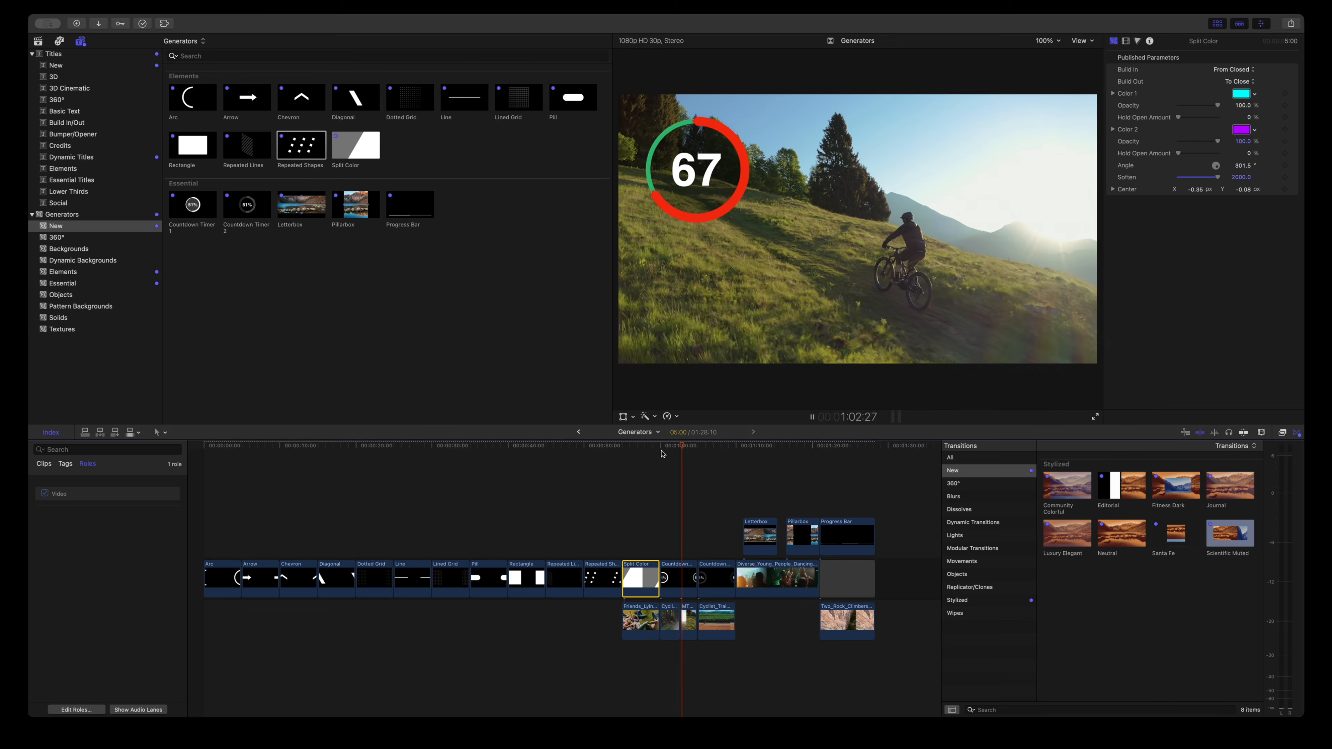
{"action": "key", "text": "space"}
Select the Countdown Timer 1 clip and set its Background Opacity to 47.7% and Format to Percent Count Up.
{"action": "left_click", "coordinate": [672, 580]}
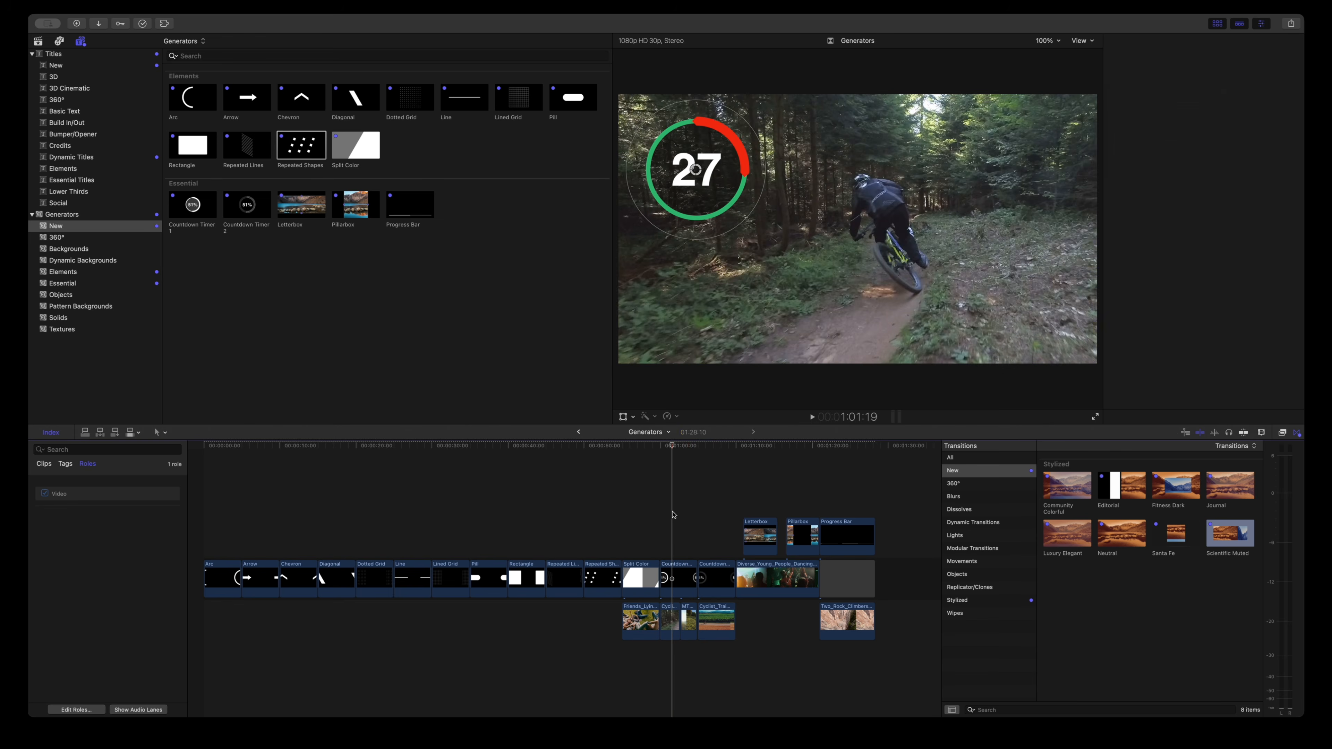
{"action": "left_click", "coordinate": [682, 588]}
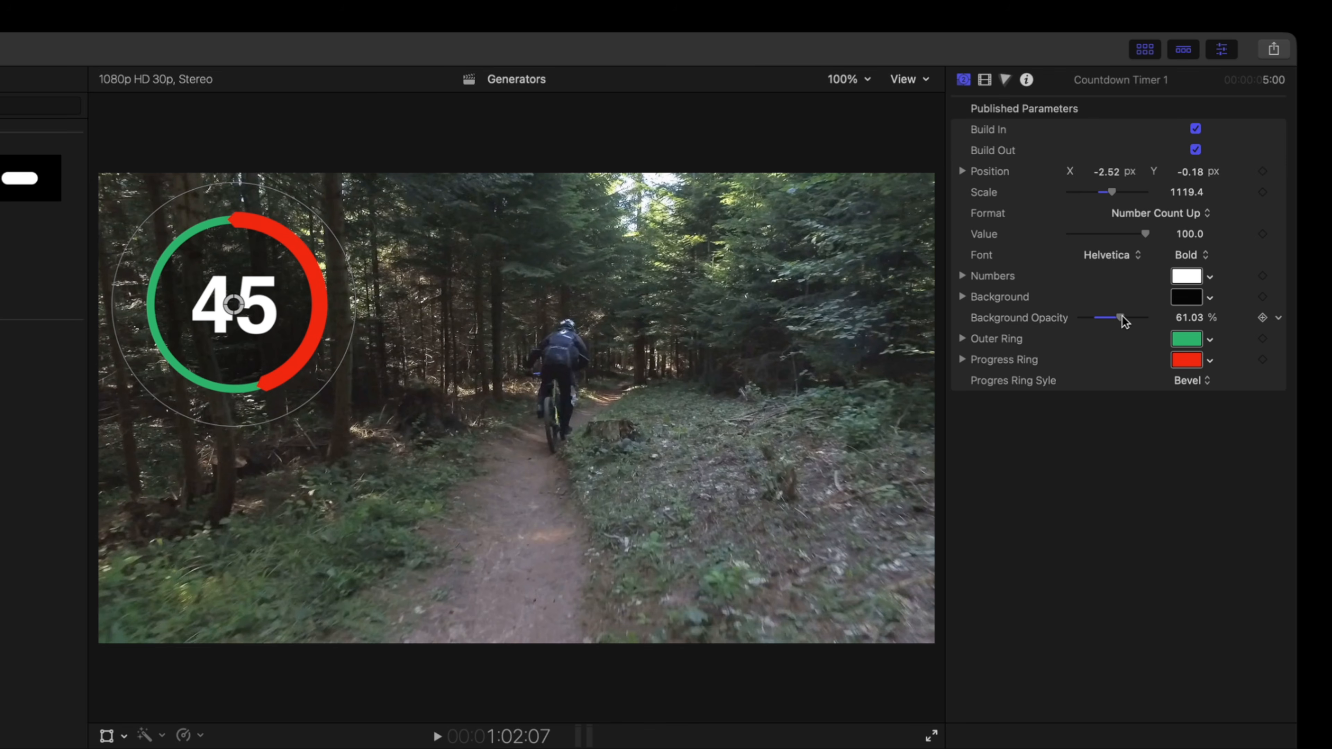
{"action": "mouse_move", "coordinate": [1121, 317]}
{"action": "left_mouse_down"}
{"action": "mouse_move", "coordinate": [1149, 317]}
{"action": "mouse_move", "coordinate": [1098, 319]}
{"action": "mouse_move", "coordinate": [1110, 321]}
{"action": "left_mouse_up"}
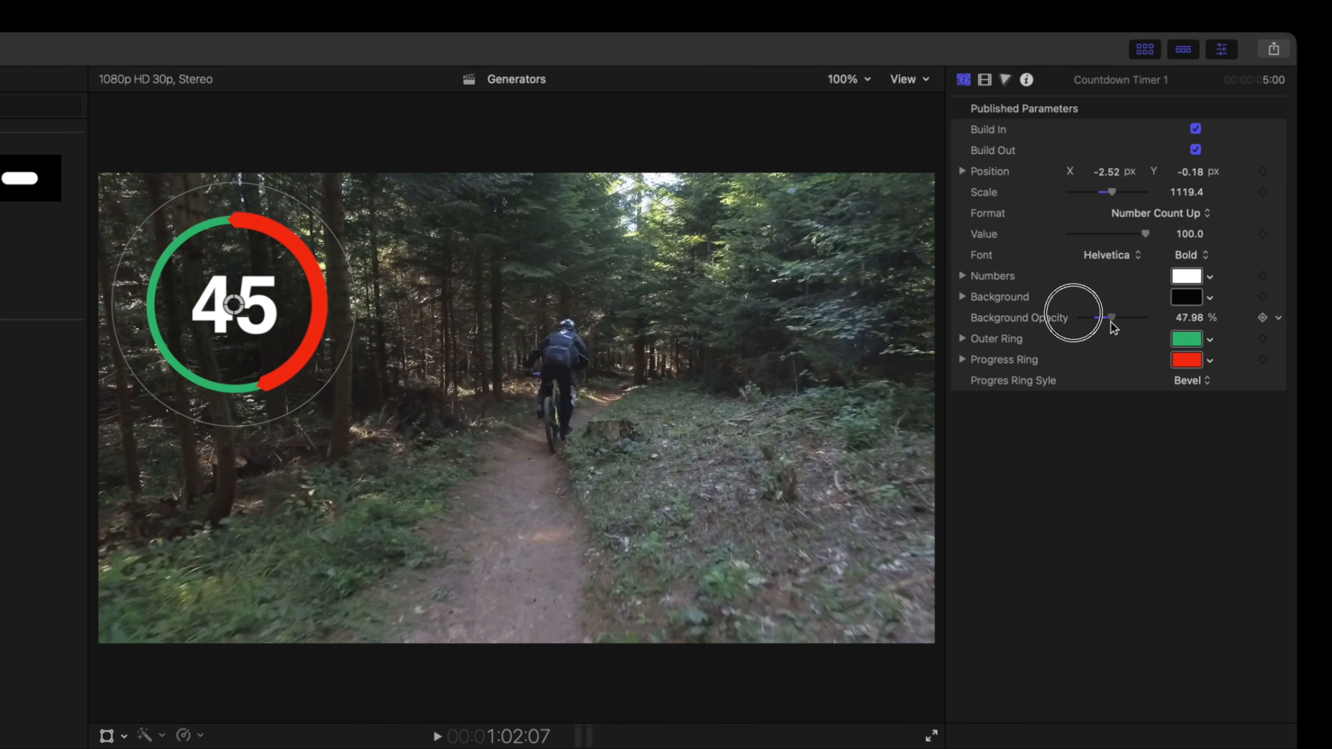
{"action": "left_click", "coordinate": [1159, 221]}
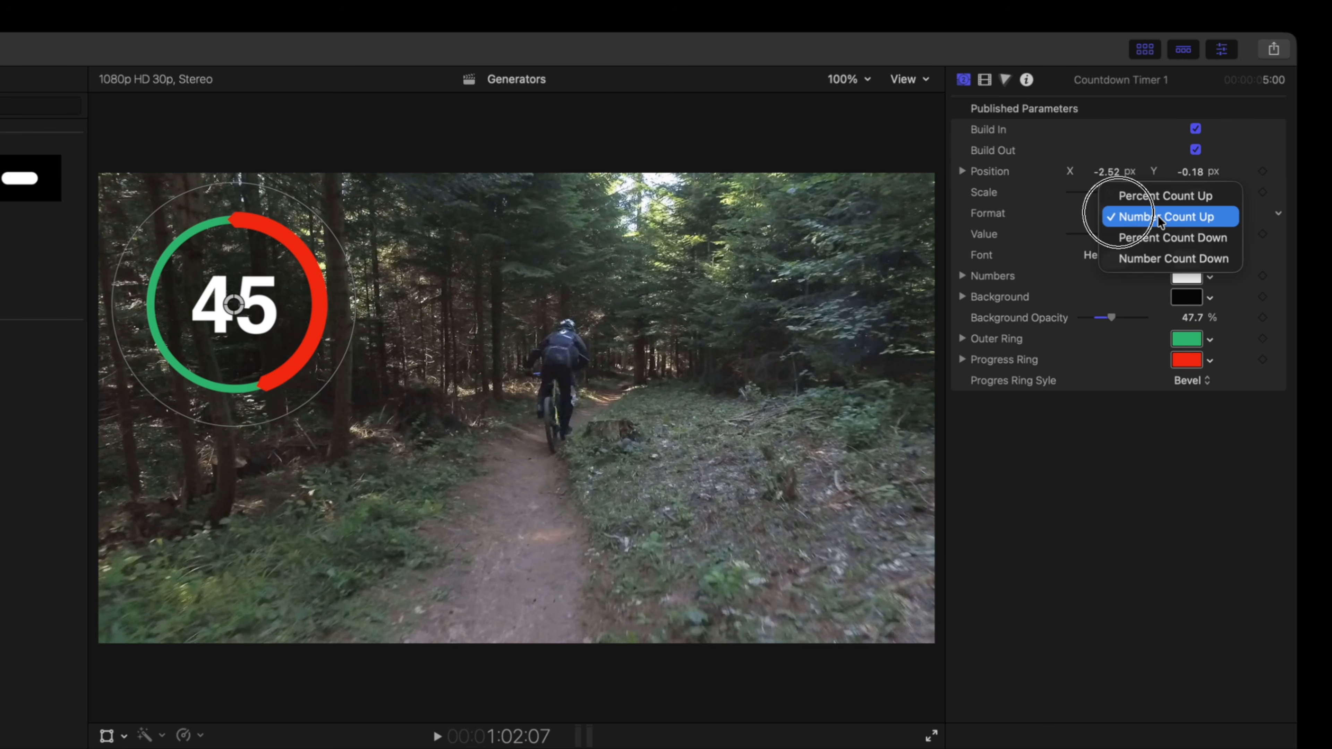
{"action": "left_click", "coordinate": [1159, 199]}
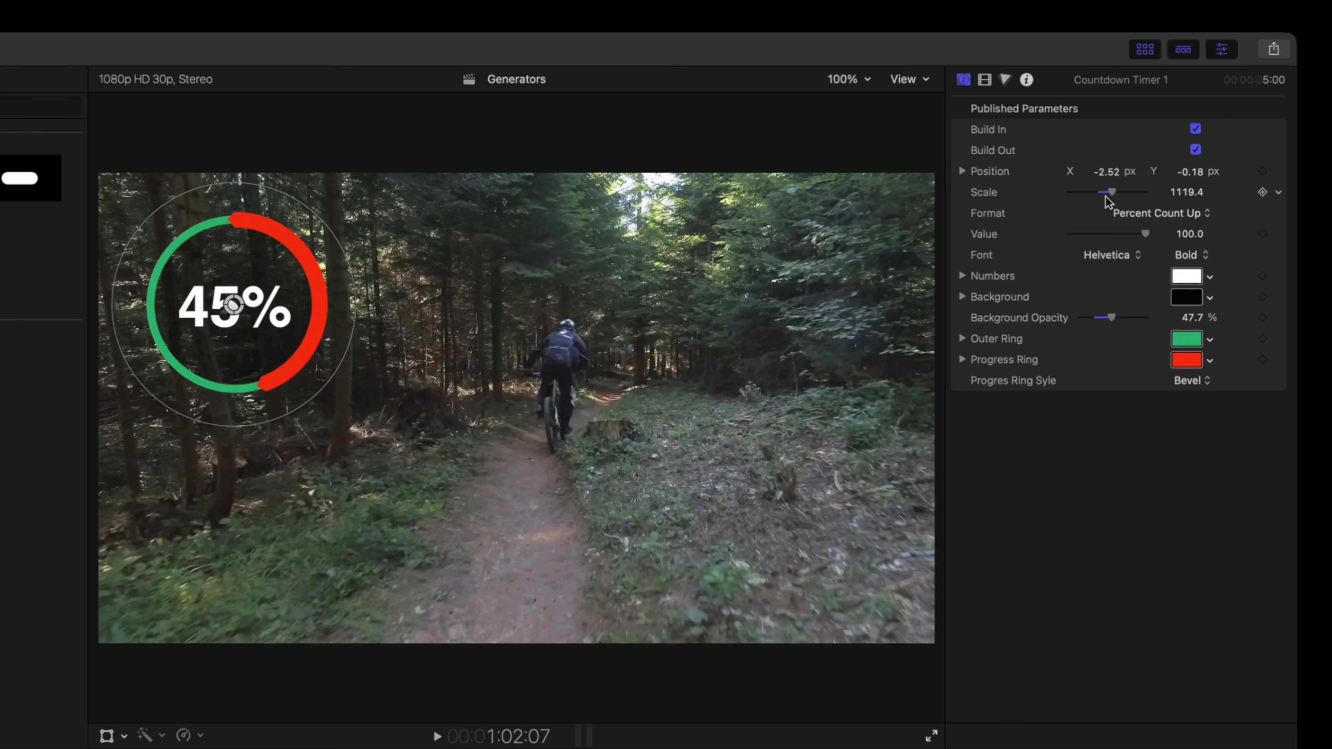
Scale Countdown Timer 1 to 1211.0, move it to X -2.3, Y -0.42, and enlarge it further in the viewer.
{"action": "mouse_move", "coordinate": [1112, 196]}
{"action": "left_mouse_down"}
{"action": "mouse_move", "coordinate": [1101, 195]}
{"action": "mouse_move", "coordinate": [1117, 198]}
{"action": "left_mouse_up"}
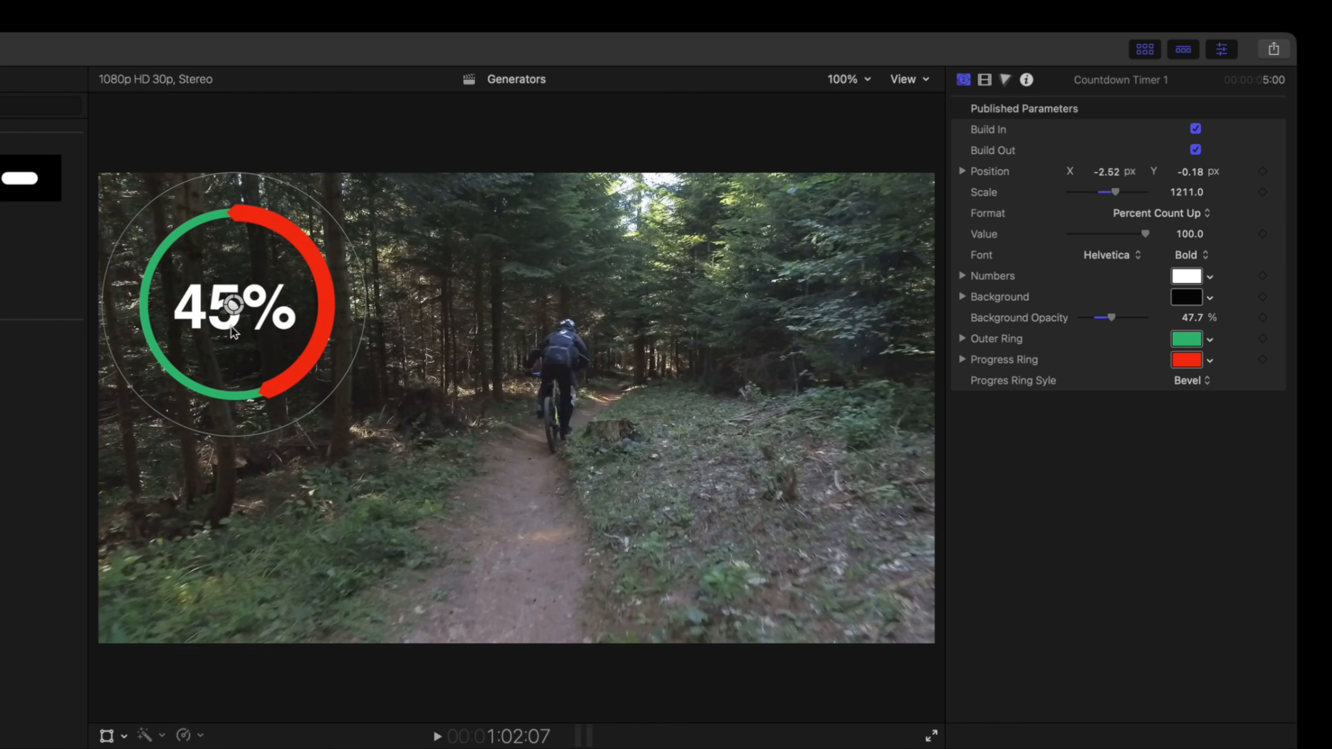
{"action": "left_click_drag", "start_coordinate": [230, 307], "coordinate": [285, 362]}
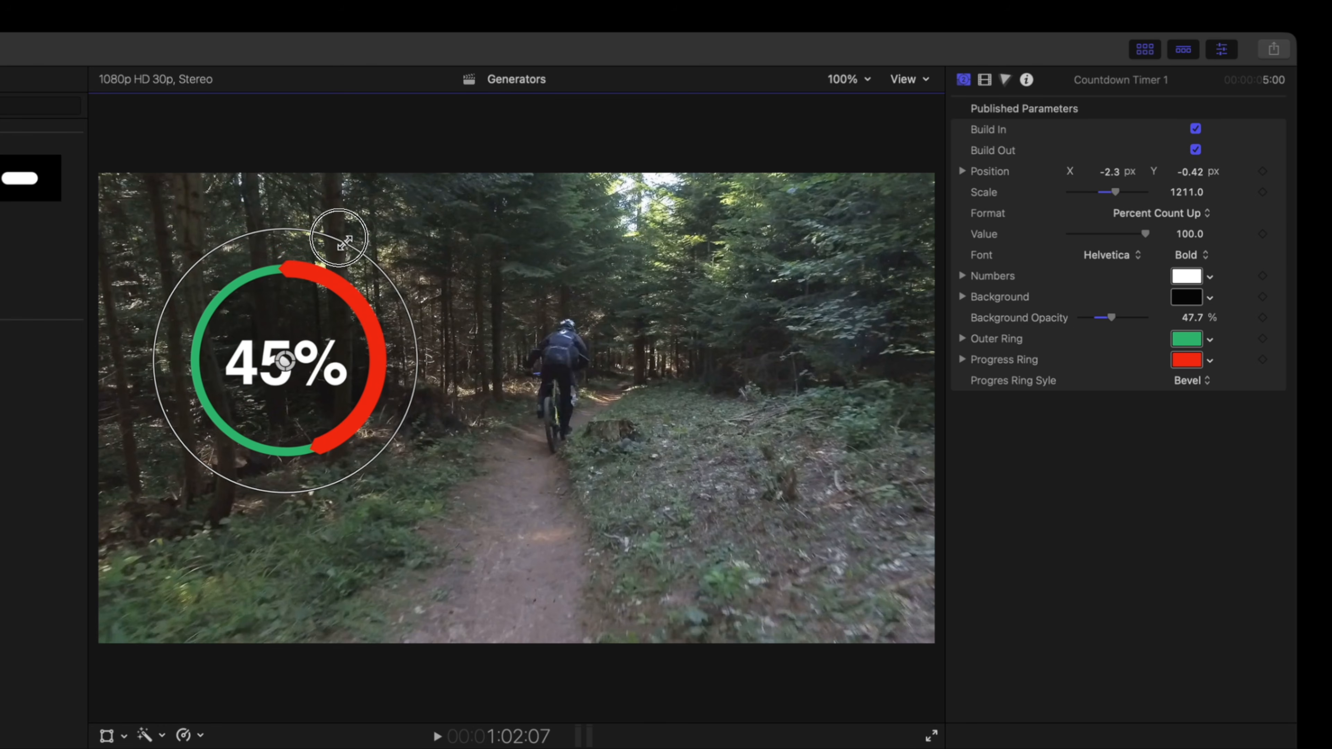
{"action": "mouse_move", "coordinate": [344, 243]}
{"action": "left_mouse_down"}
{"action": "mouse_move", "coordinate": [319, 249]}
{"action": "mouse_move", "coordinate": [356, 223]}
{"action": "left_mouse_up"}
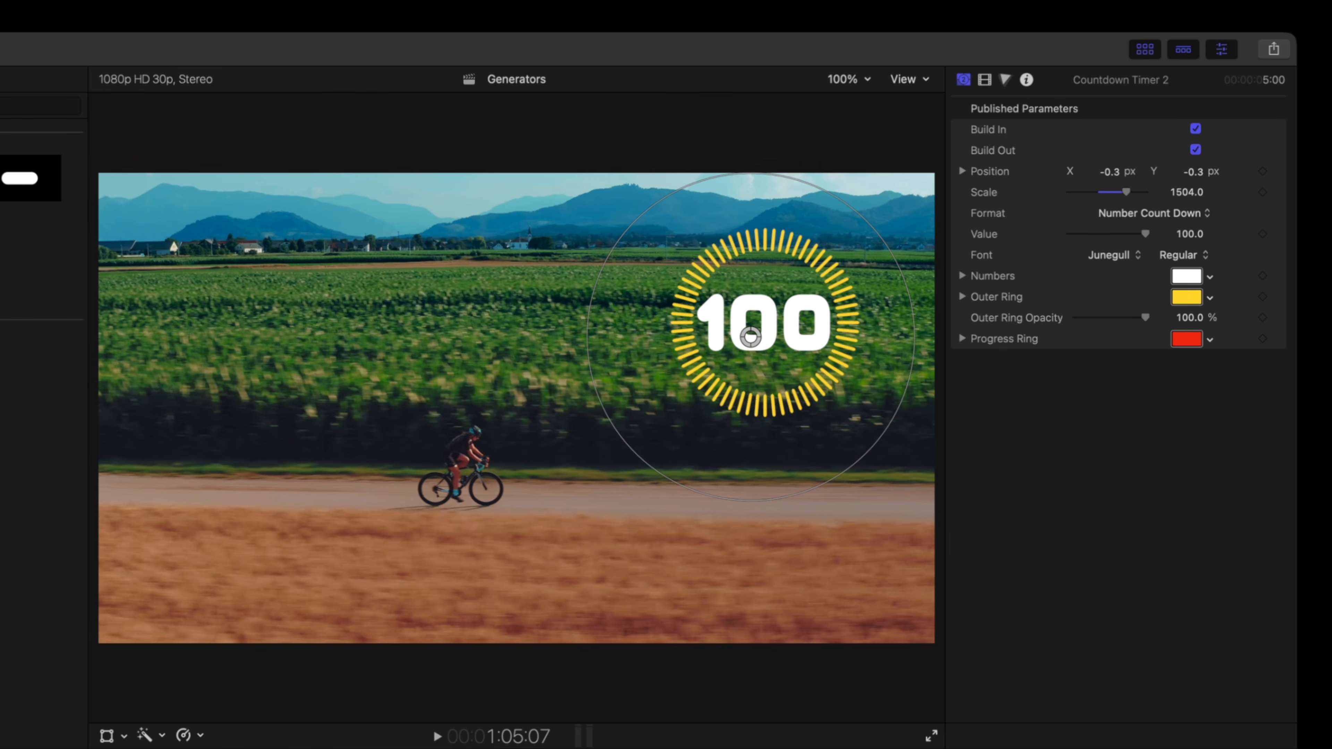
Play back the Countdown Timer 2 and Letterbox section of the timeline.
{"action": "key", "text": "space"}
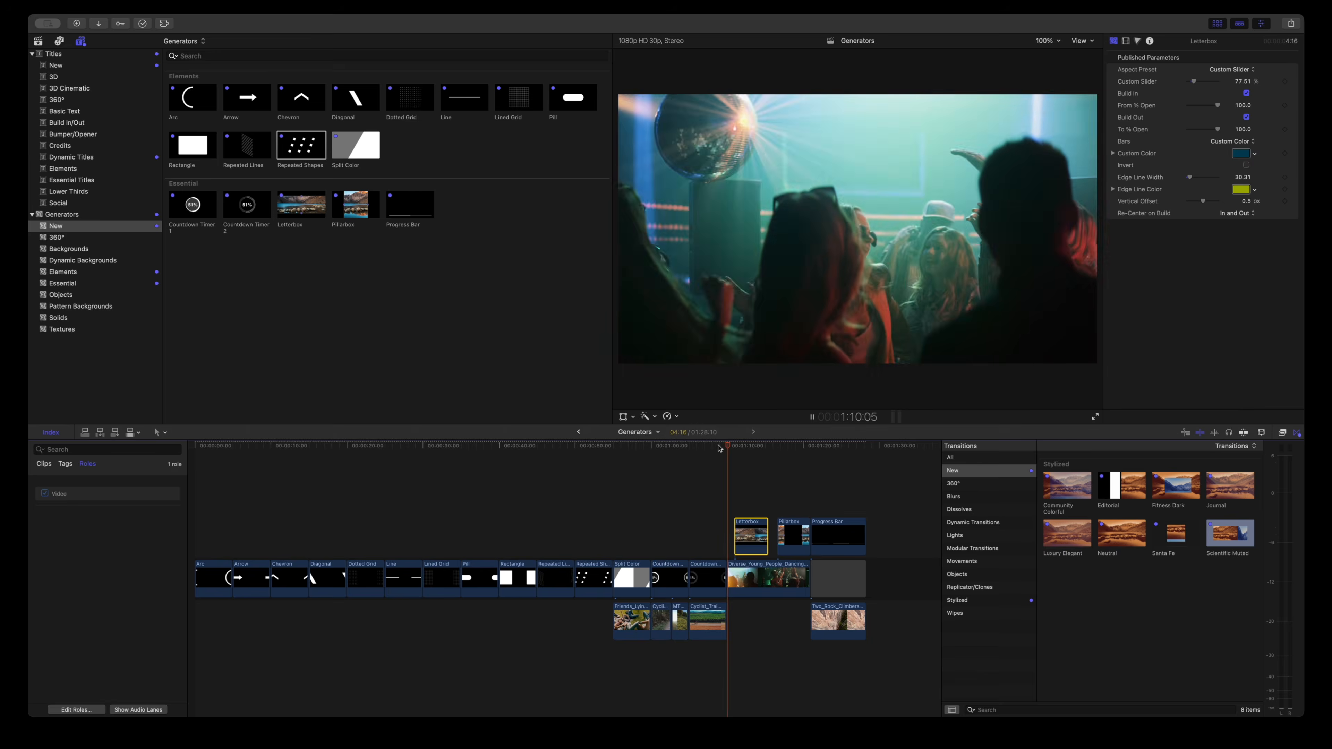
{"action": "key", "text": "space"}
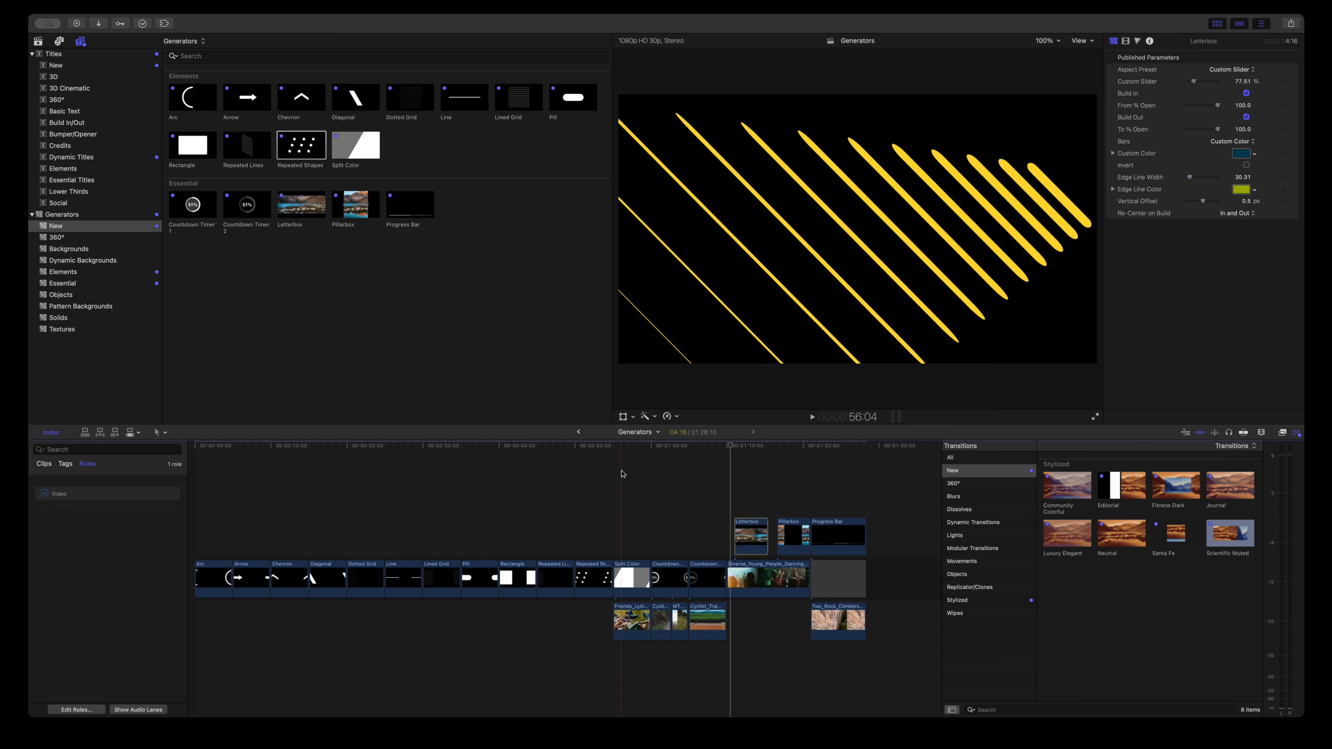
Set the Letterbox's Edge Line Color to white and its bars' Custom Color to dark green.
{"action": "left_click", "coordinate": [749, 447]}
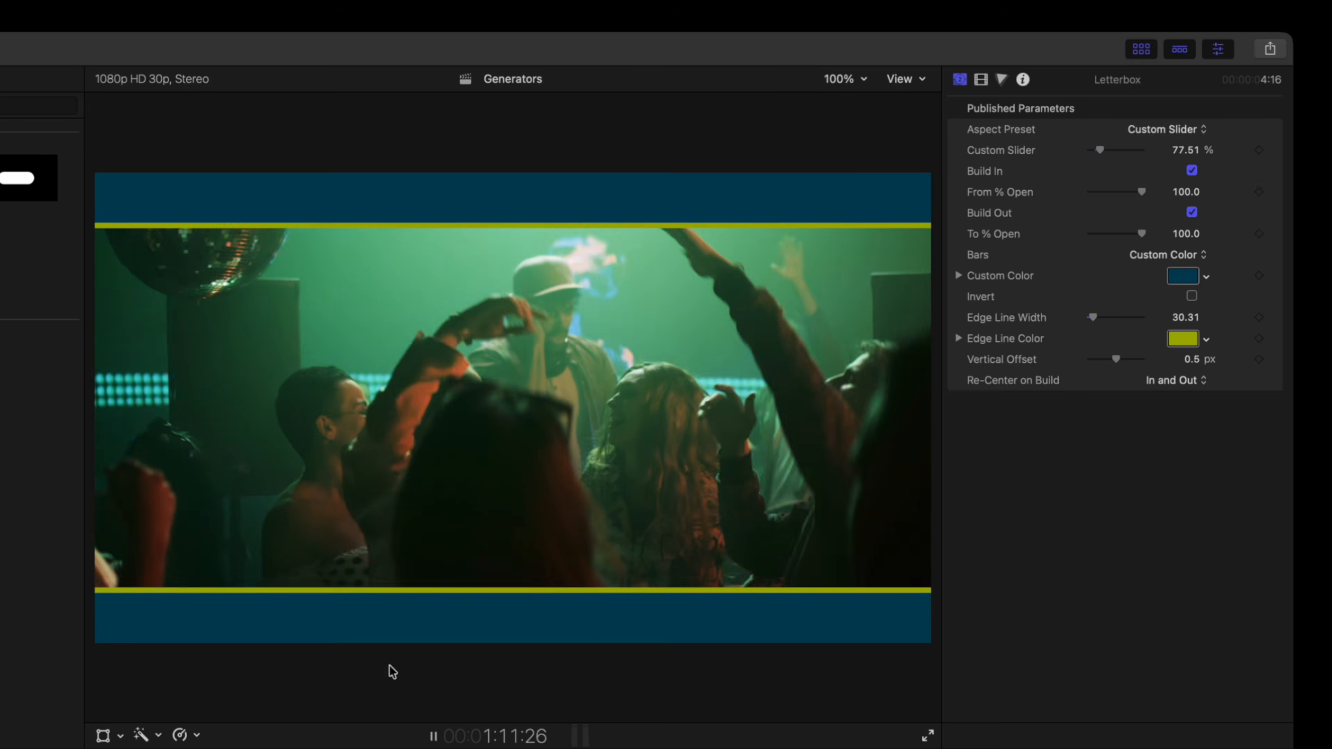
{"action": "key", "text": "space"}
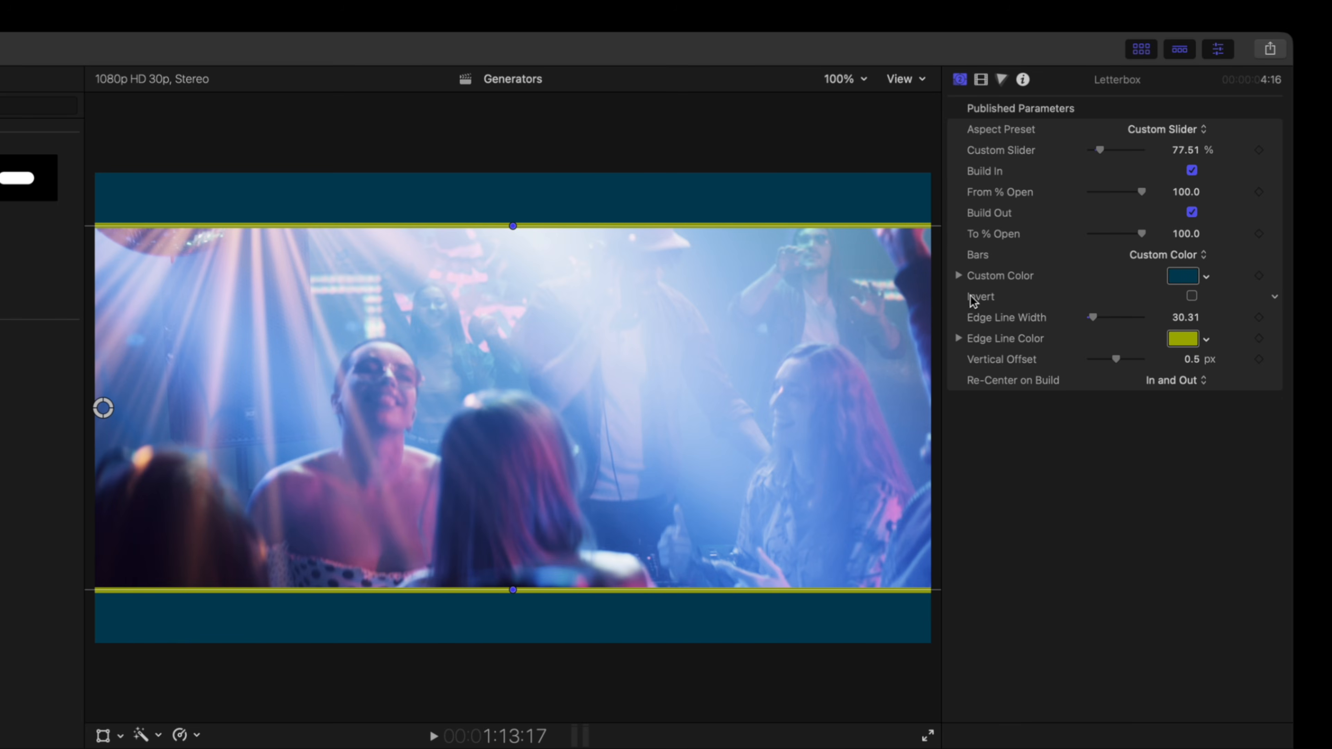
{"action": "left_click", "coordinate": [1185, 342]}
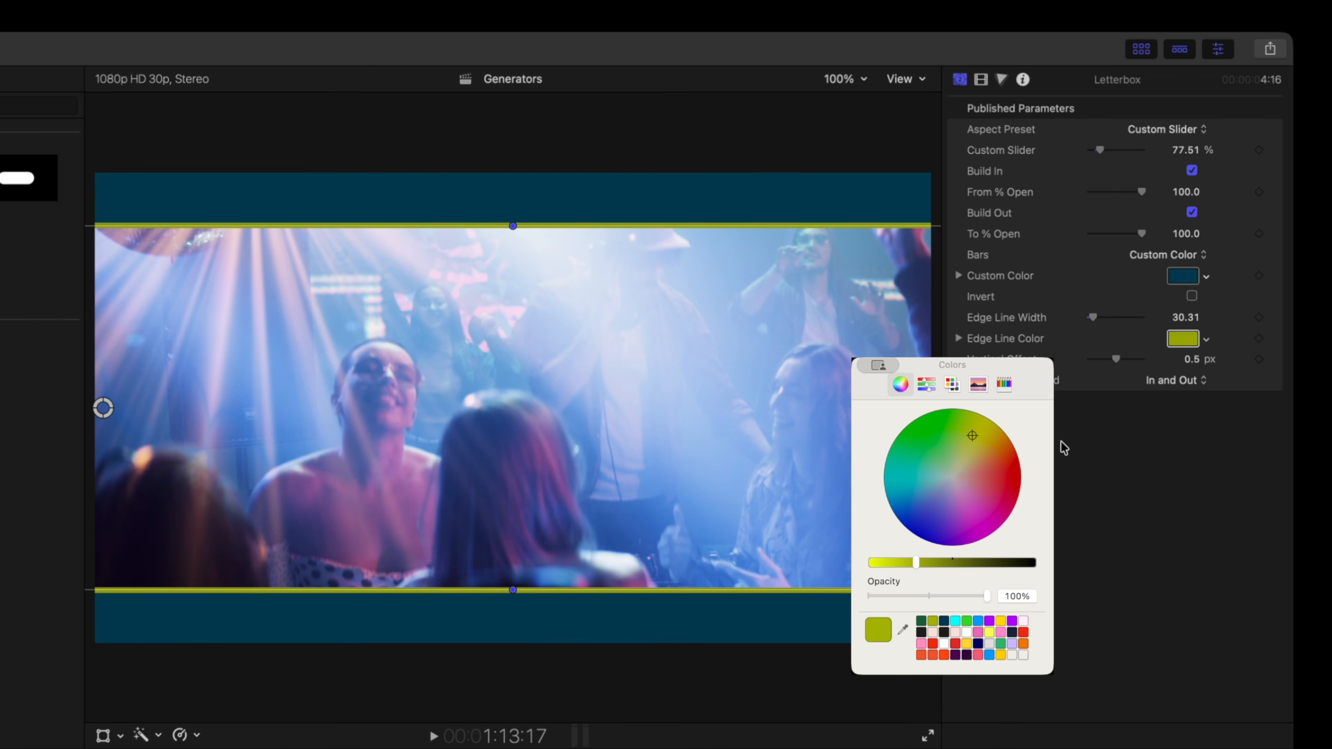
{"action": "left_click", "coordinate": [966, 632]}
{"action": "left_click", "coordinate": [814, 340]}
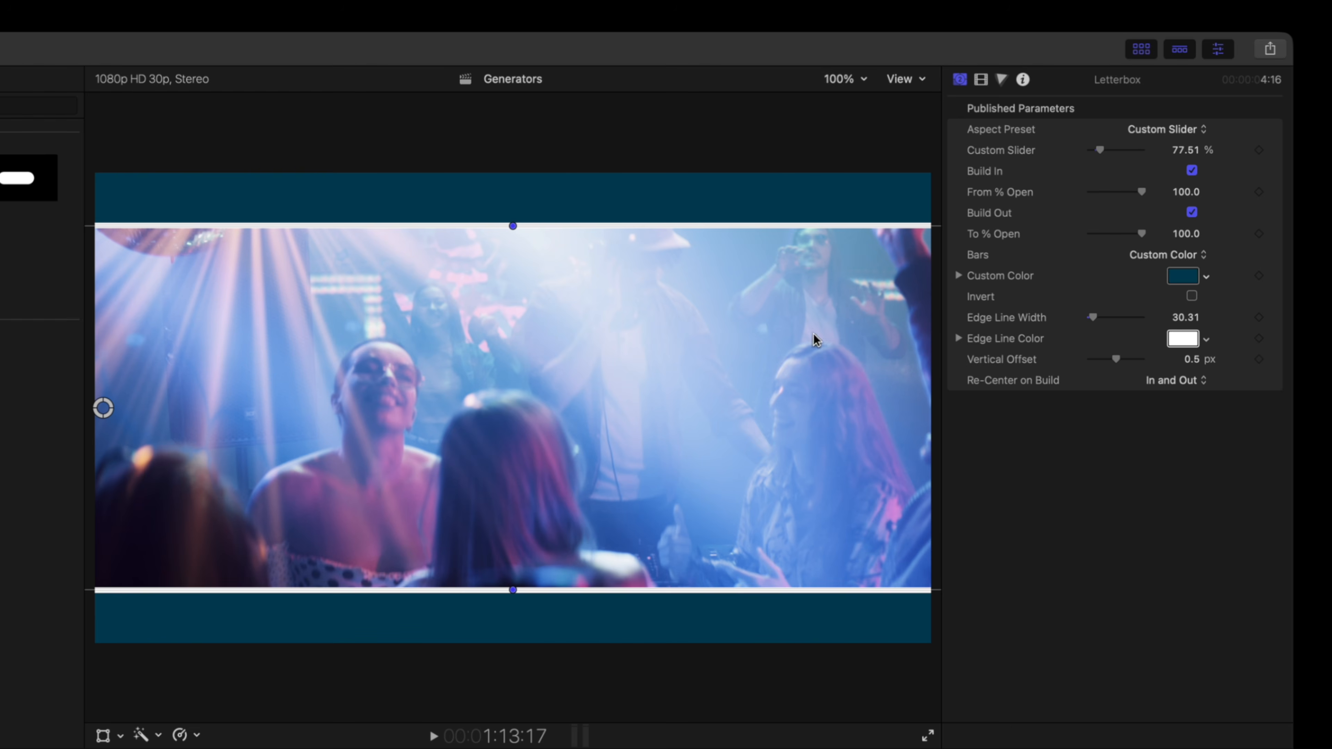
{"action": "left_click", "coordinate": [1182, 275]}
{"action": "left_click", "coordinate": [865, 575]}
{"action": "left_click", "coordinate": [806, 323]}
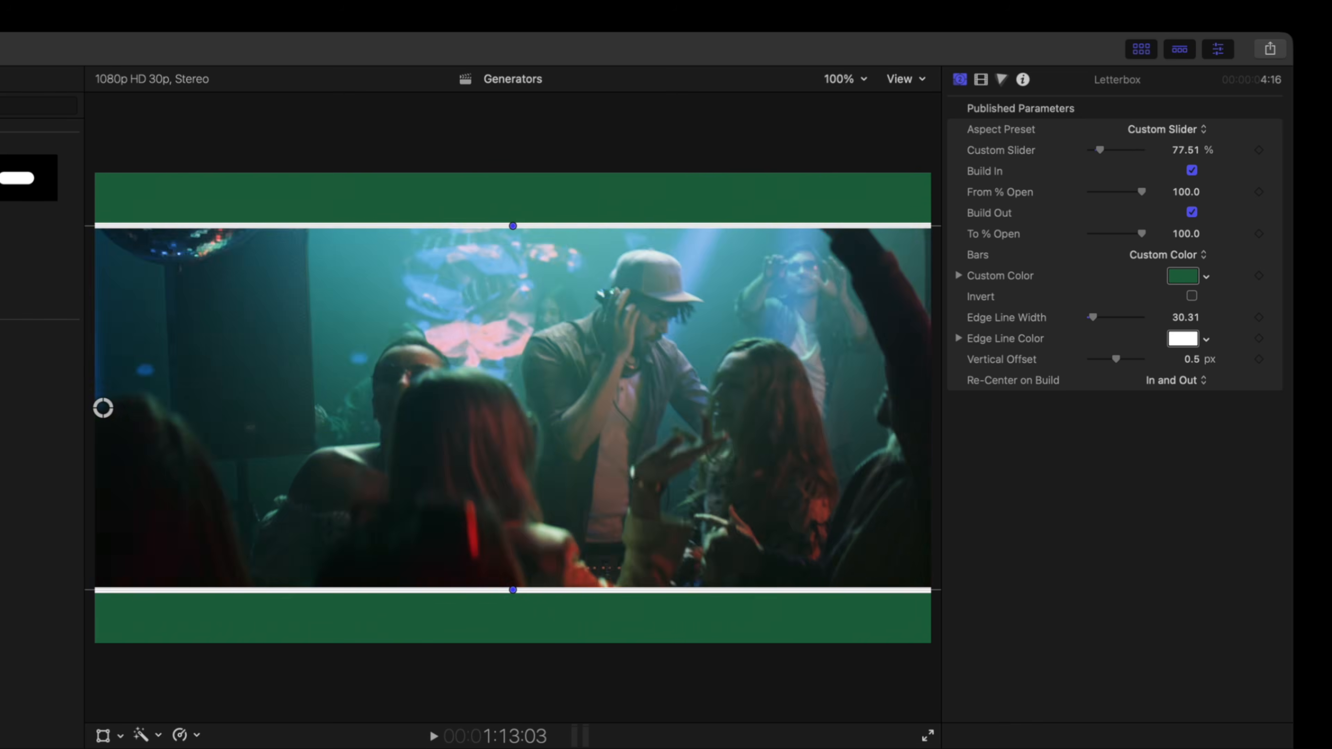
Narrow the Letterbox opening to a Custom Slider value of 50.74% and raise it to a Vertical Offset of 0.65 px.
{"action": "left_click_drag", "start_coordinate": [513, 226], "coordinate": [512, 260]}
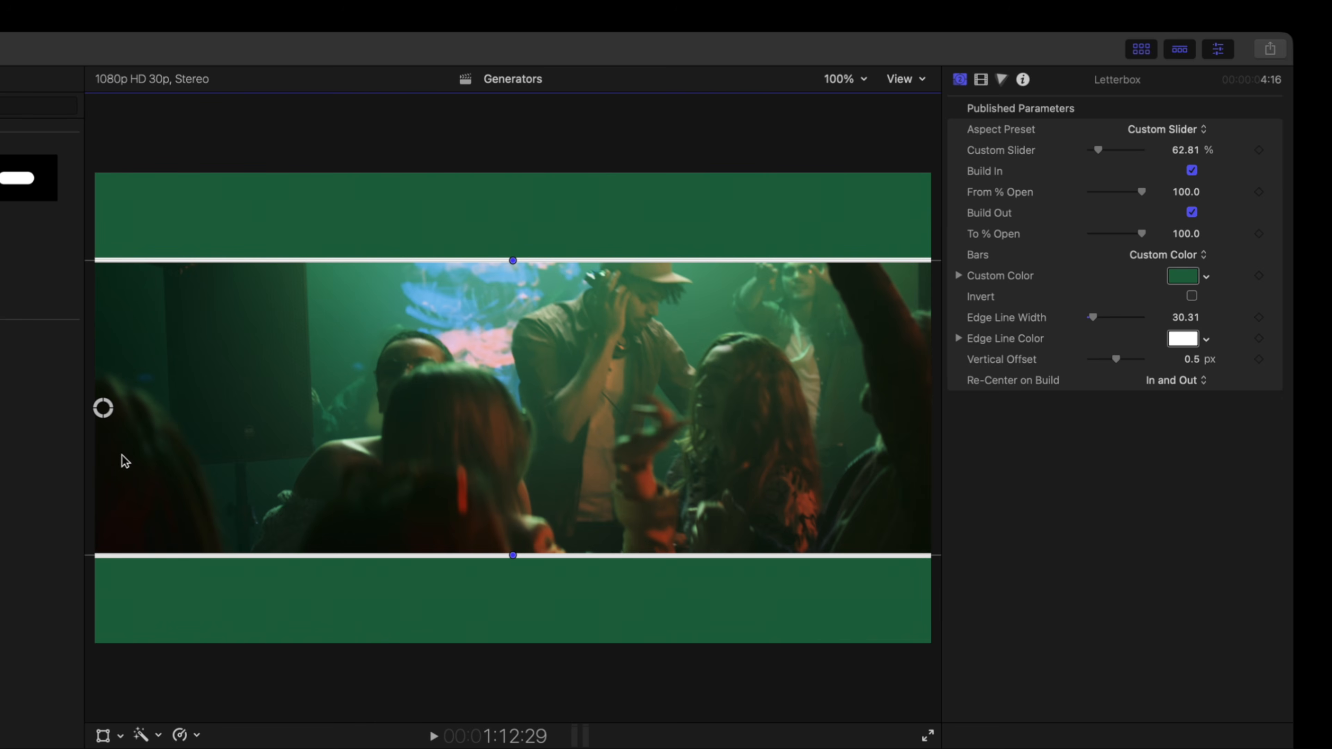
{"action": "left_click_drag", "start_coordinate": [103, 409], "coordinate": [103, 358]}
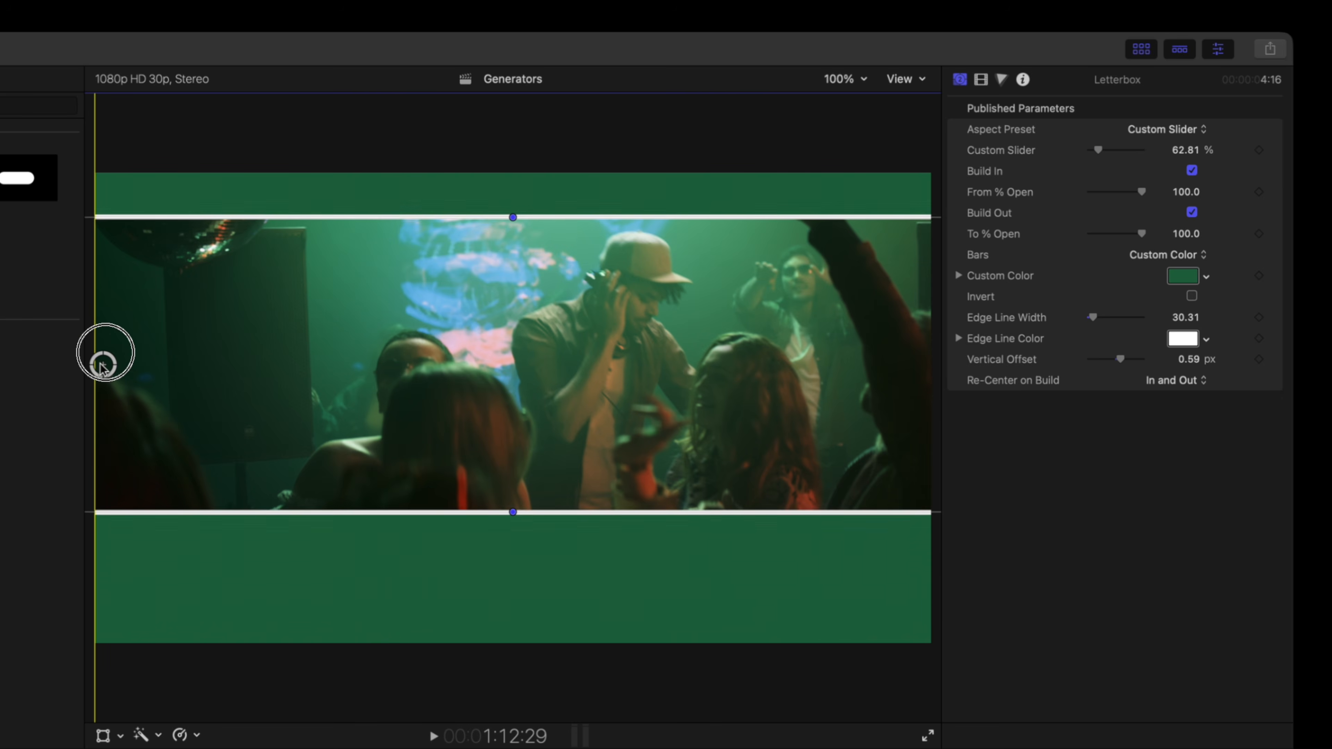
{"action": "left_click_drag", "start_coordinate": [520, 215], "coordinate": [499, 232]}
{"action": "mouse_move", "coordinate": [103, 358]}
{"action": "left_mouse_down"}
{"action": "mouse_move", "coordinate": [107, 324]}
{"action": "mouse_move", "coordinate": [104, 337]}
{"action": "left_mouse_up"}
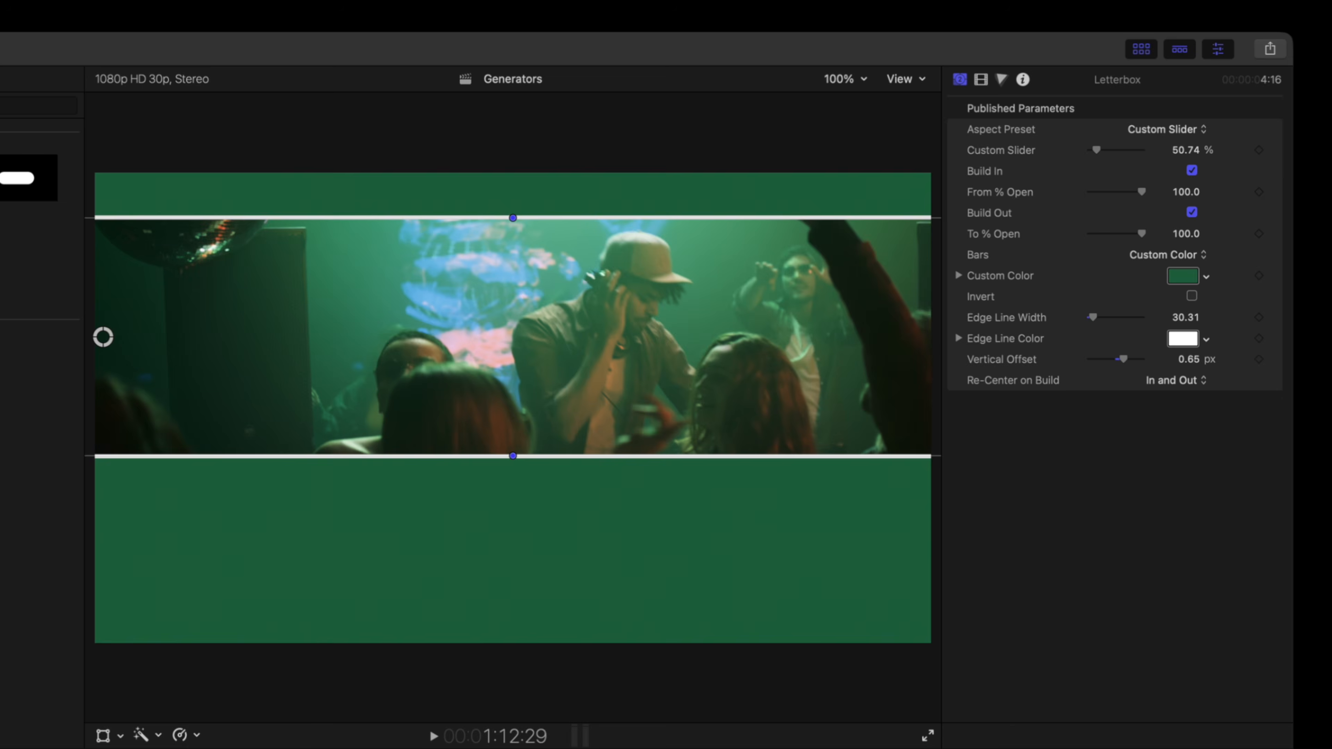
Play back the Letterbox and Pillarbox clips to review their build animations.
{"action": "left_click_drag", "start_coordinate": [336, 748], "coordinate": [292, 748]}
{"action": "key", "text": "space"}
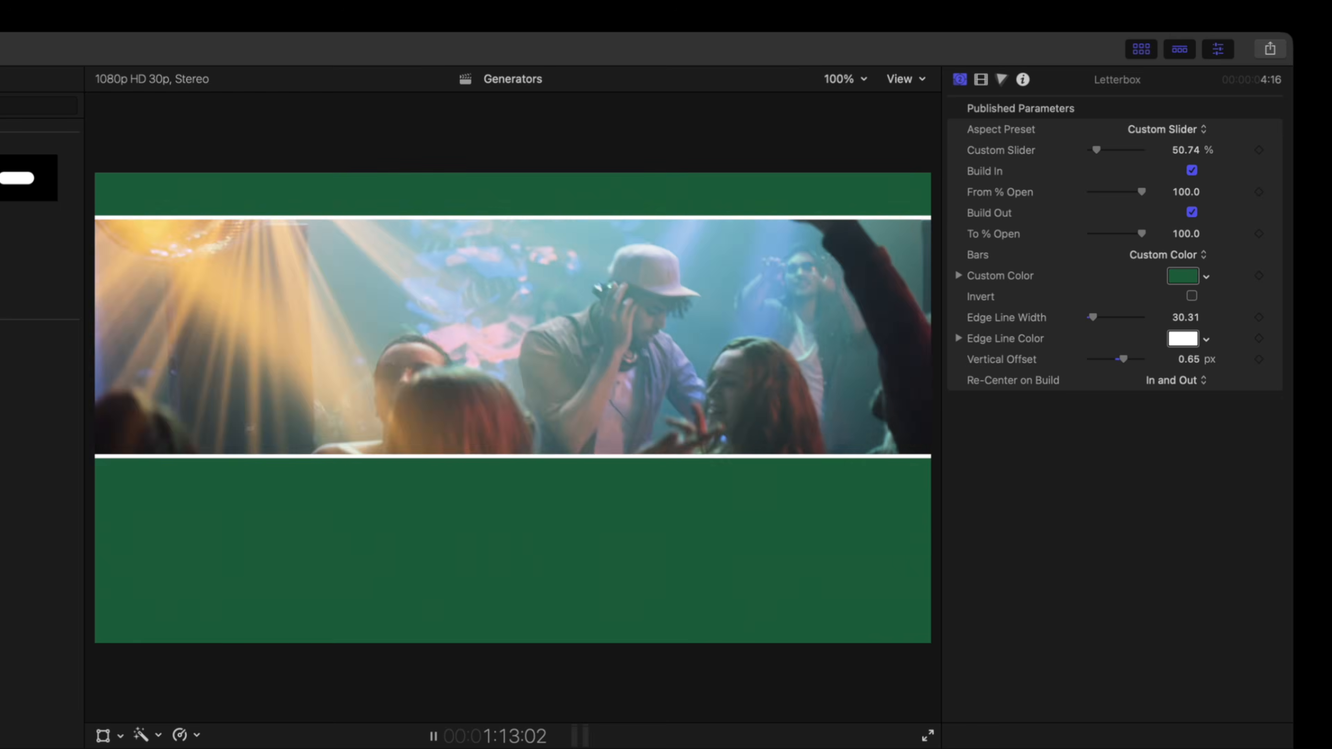
{"action": "key", "text": "space"}
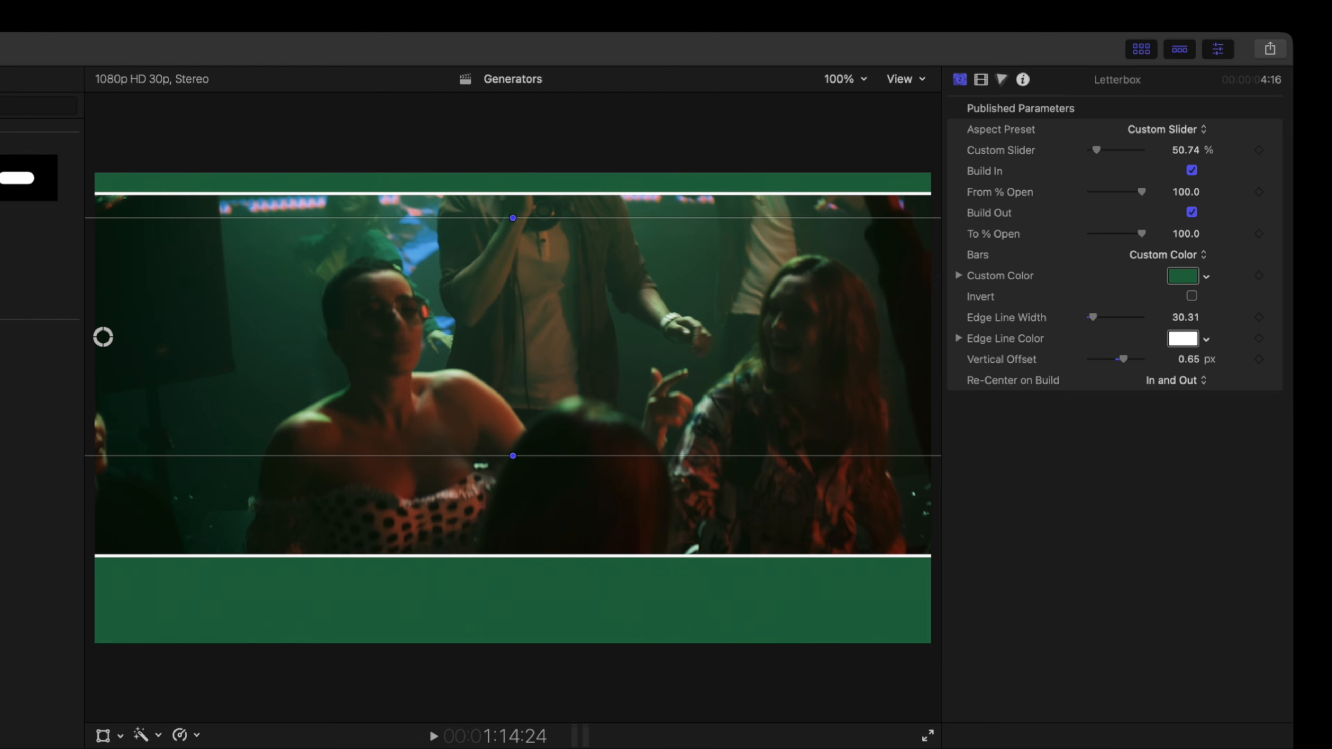
{"action": "key", "text": "space"}
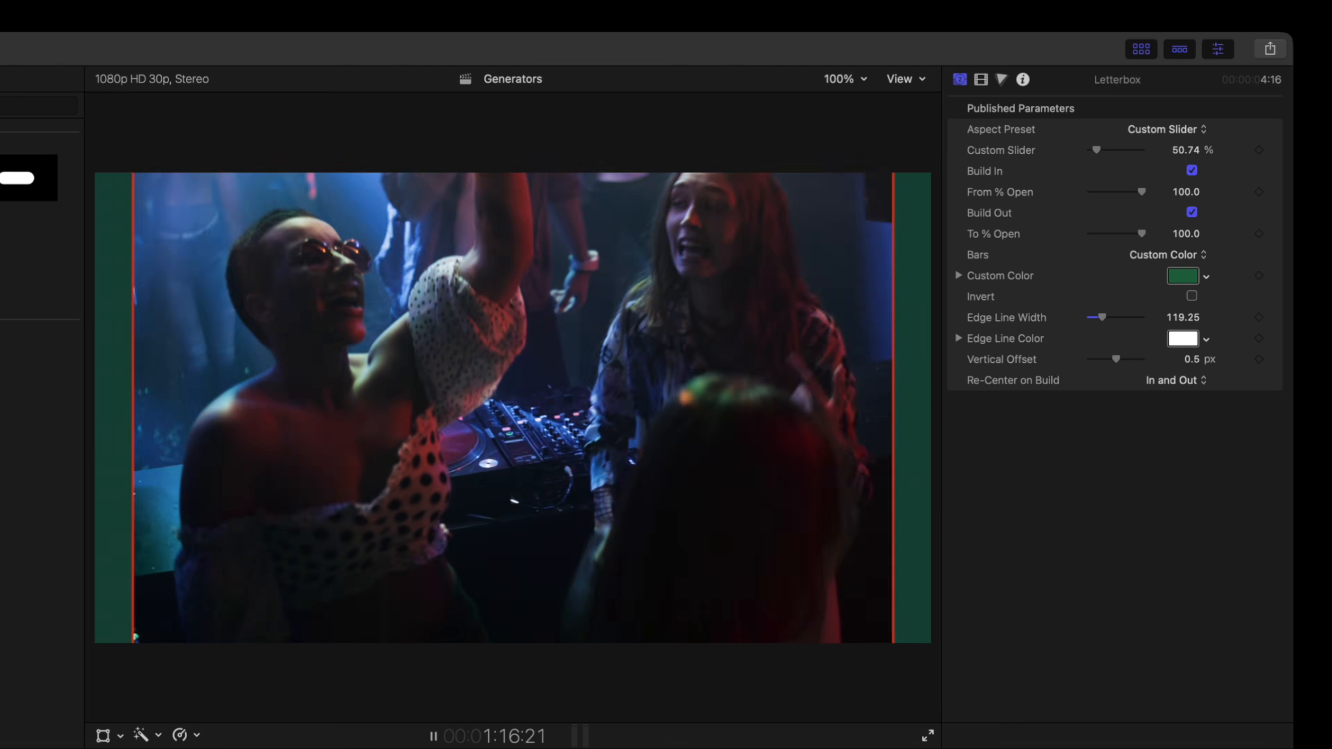
{"action": "key", "text": "space"}
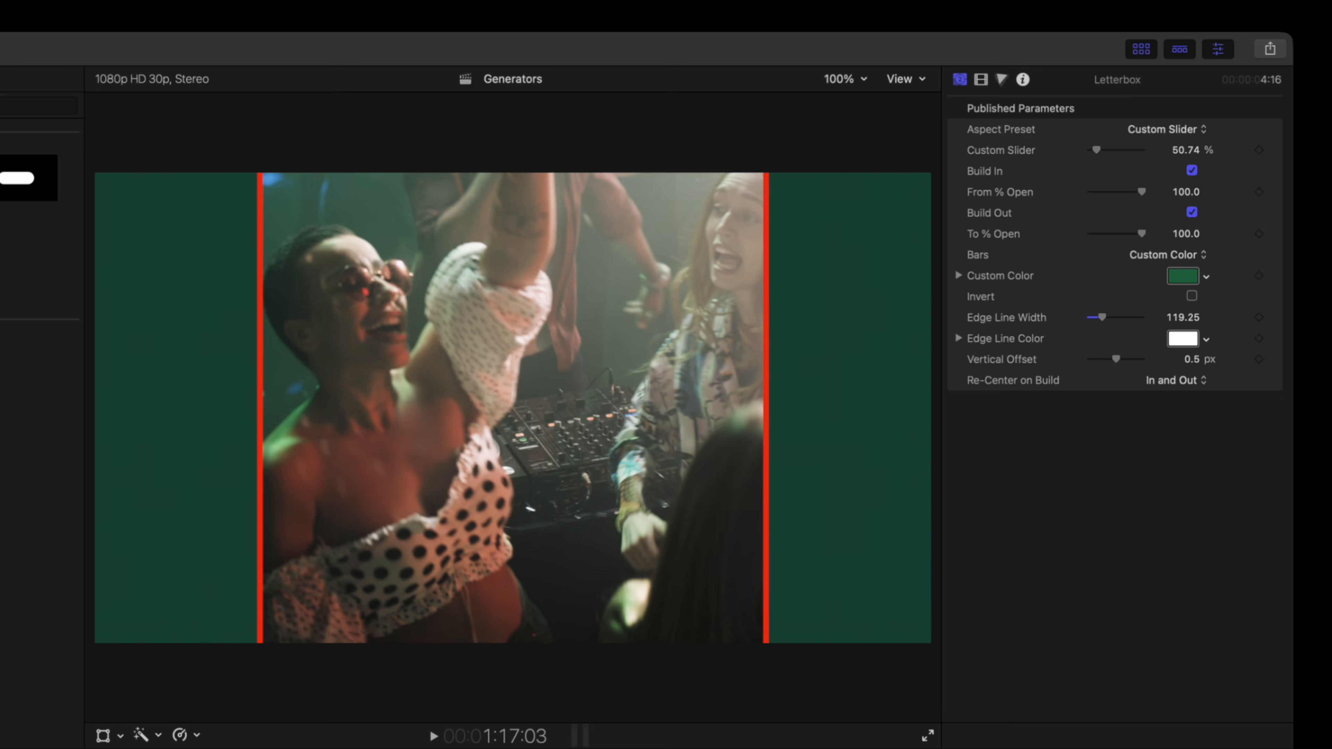
Scrub through the Progress Bar section of the timeline to preview its animation over the climbing footage.
{"action": "left_click", "coordinate": [413, 748]}
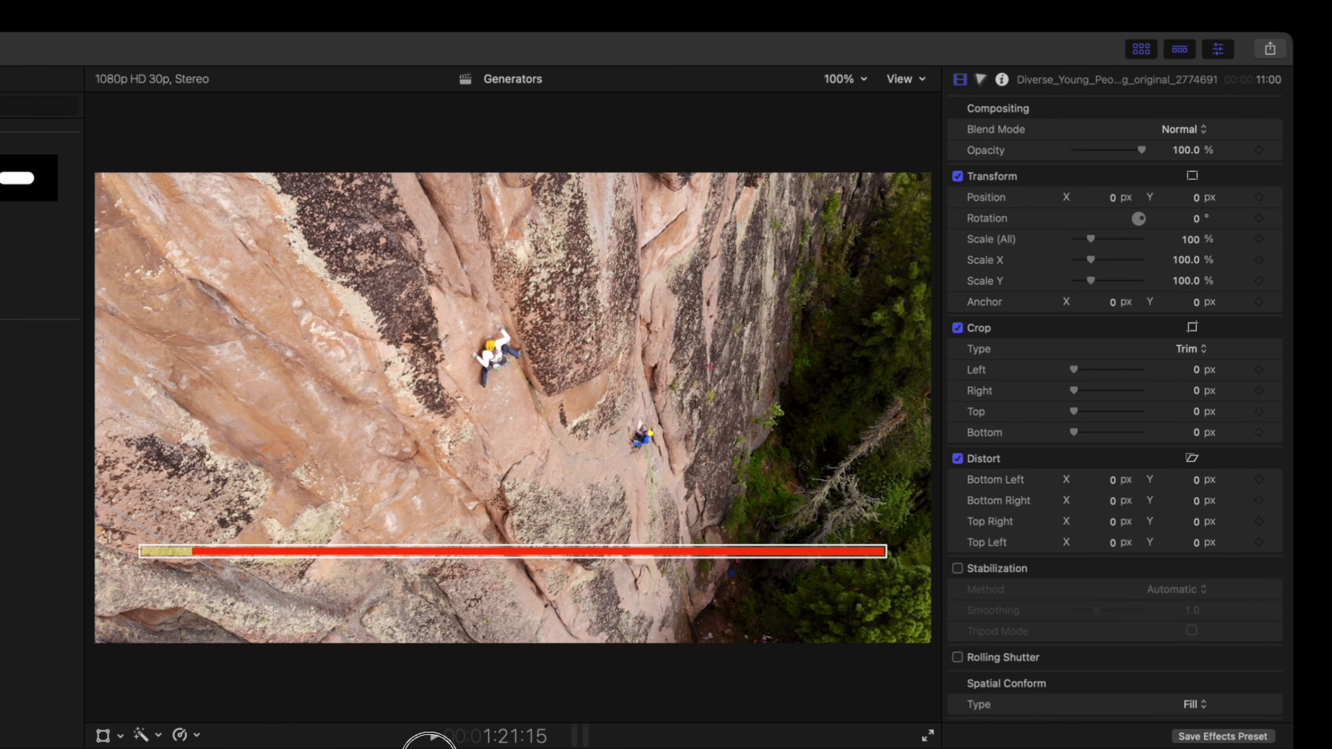
{"action": "left_click_drag", "start_coordinate": [430, 748], "coordinate": [454, 748]}
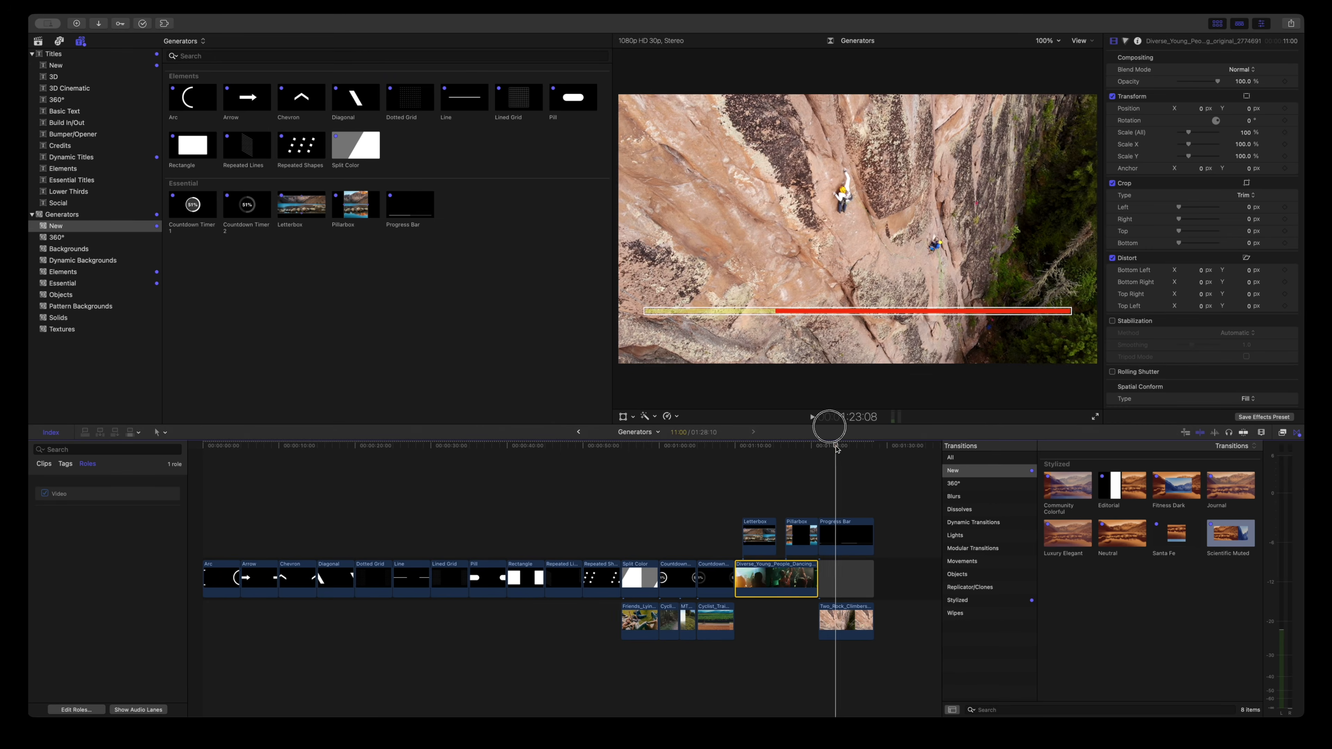
{"action": "left_click_drag", "start_coordinate": [830, 428], "coordinate": [835, 428]}
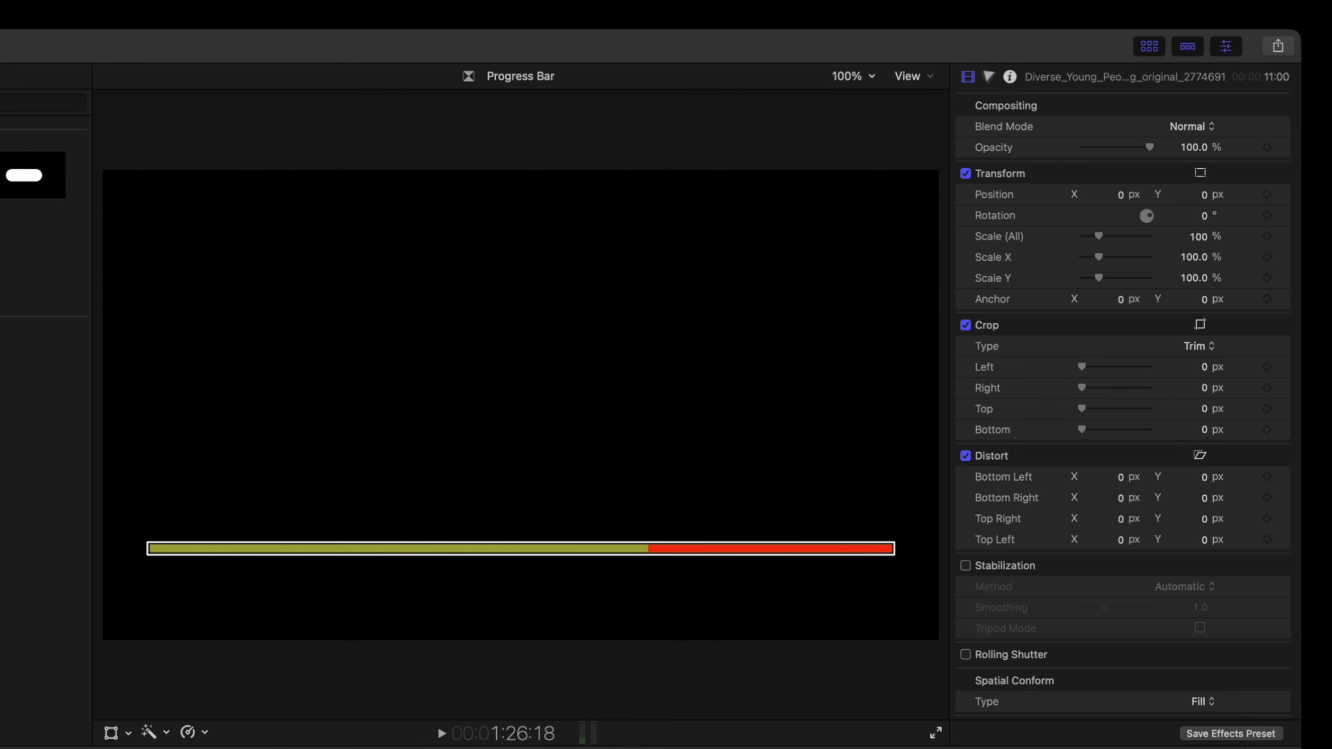
Select the Progress Bar clip, show its published parameters, and reposition the playhead within the clip.
{"action": "left_click", "coordinate": [576, 748]}
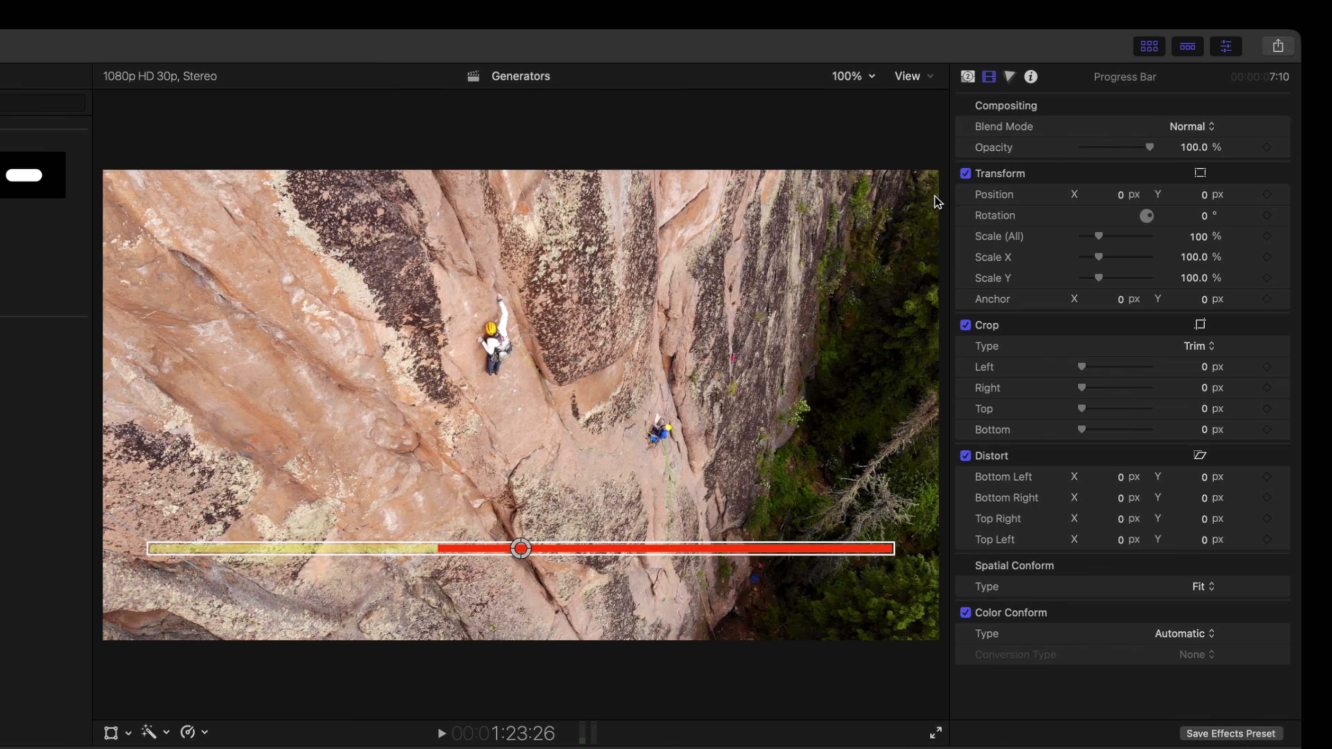
{"action": "left_click", "coordinate": [968, 77]}
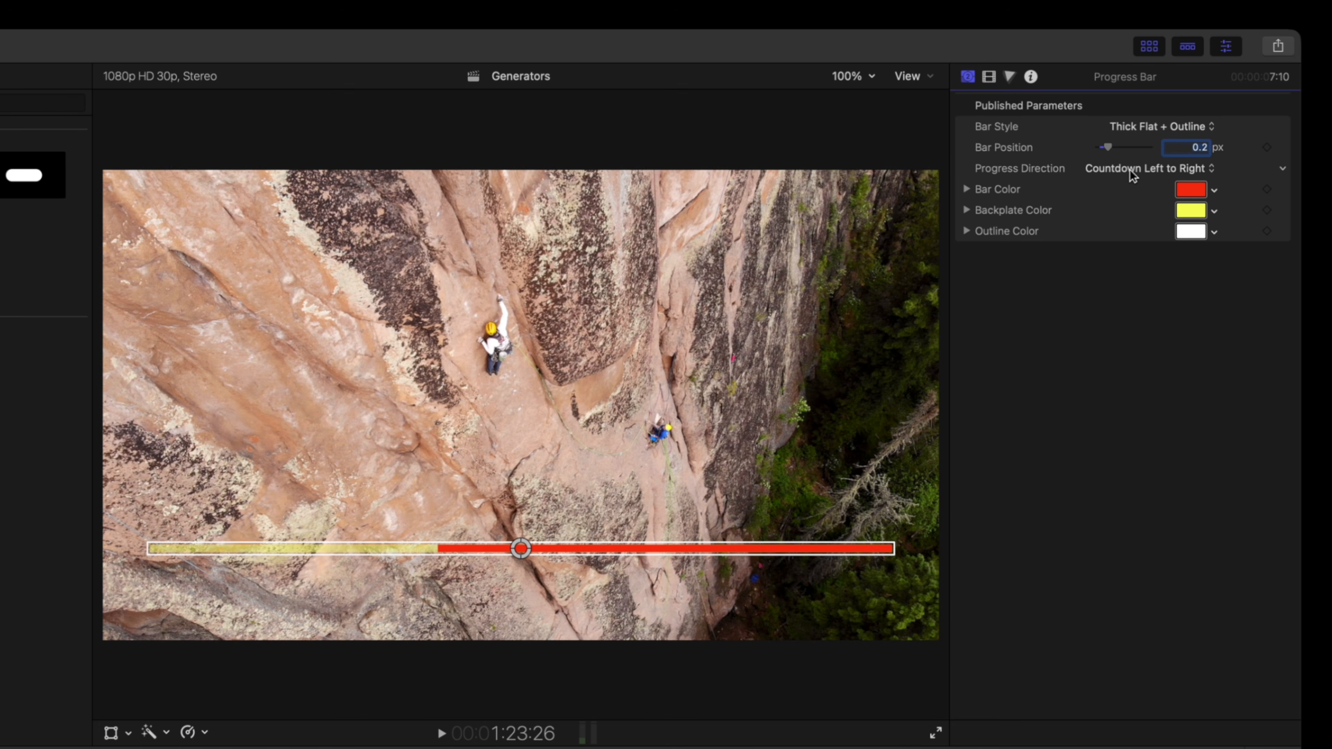
{"action": "mouse_move", "coordinate": [496, 748]}
{"action": "left_mouse_down"}
{"action": "mouse_move", "coordinate": [411, 748]}
{"action": "mouse_move", "coordinate": [488, 748]}
{"action": "left_mouse_up"}
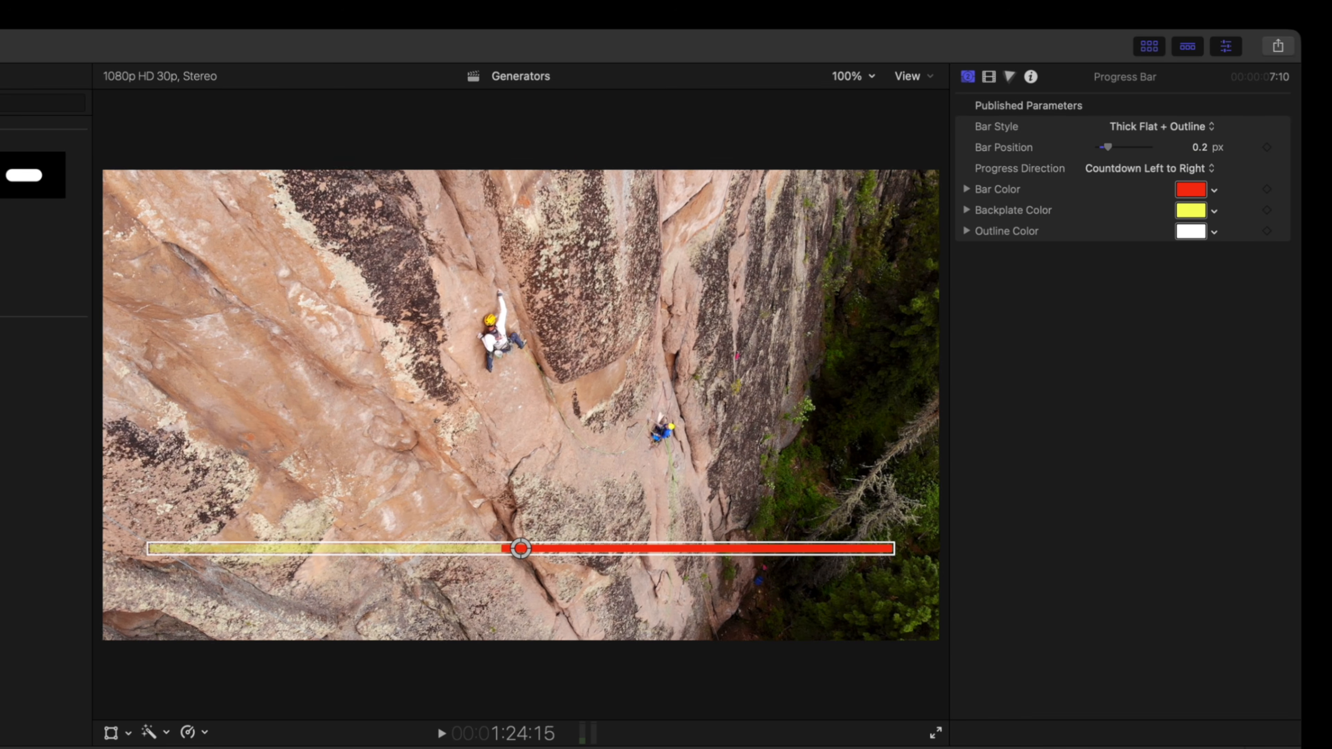
Try the Flat, Flat + Outline, Round and Flat + Outline, Round and Flat, and Square bar styles on the Progress Bar.
{"action": "left_click", "coordinate": [1154, 136]}
{"action": "left_click", "coordinate": [1151, 64]}
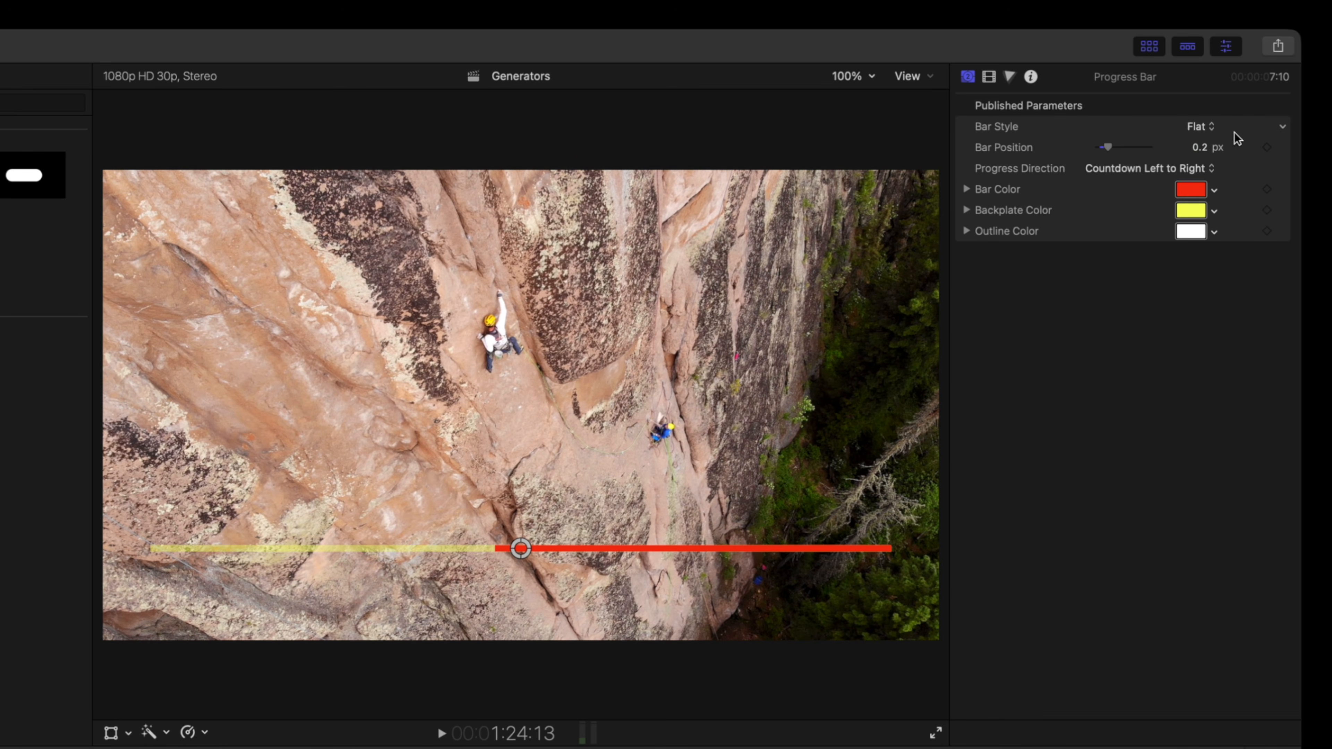
{"action": "left_click", "coordinate": [1196, 131]}
{"action": "left_click", "coordinate": [1193, 172]}
{"action": "left_click", "coordinate": [1195, 128]}
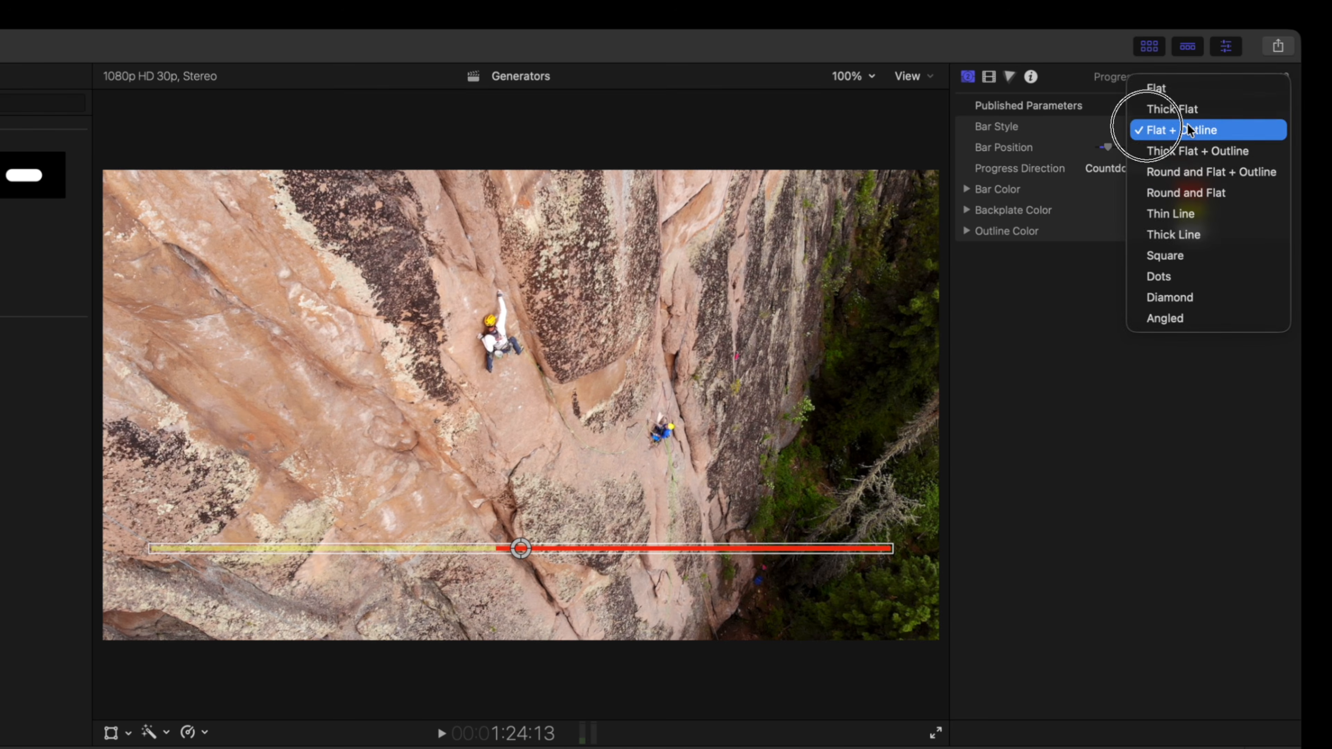
{"action": "left_click", "coordinate": [1191, 172]}
{"action": "left_click", "coordinate": [1172, 135]}
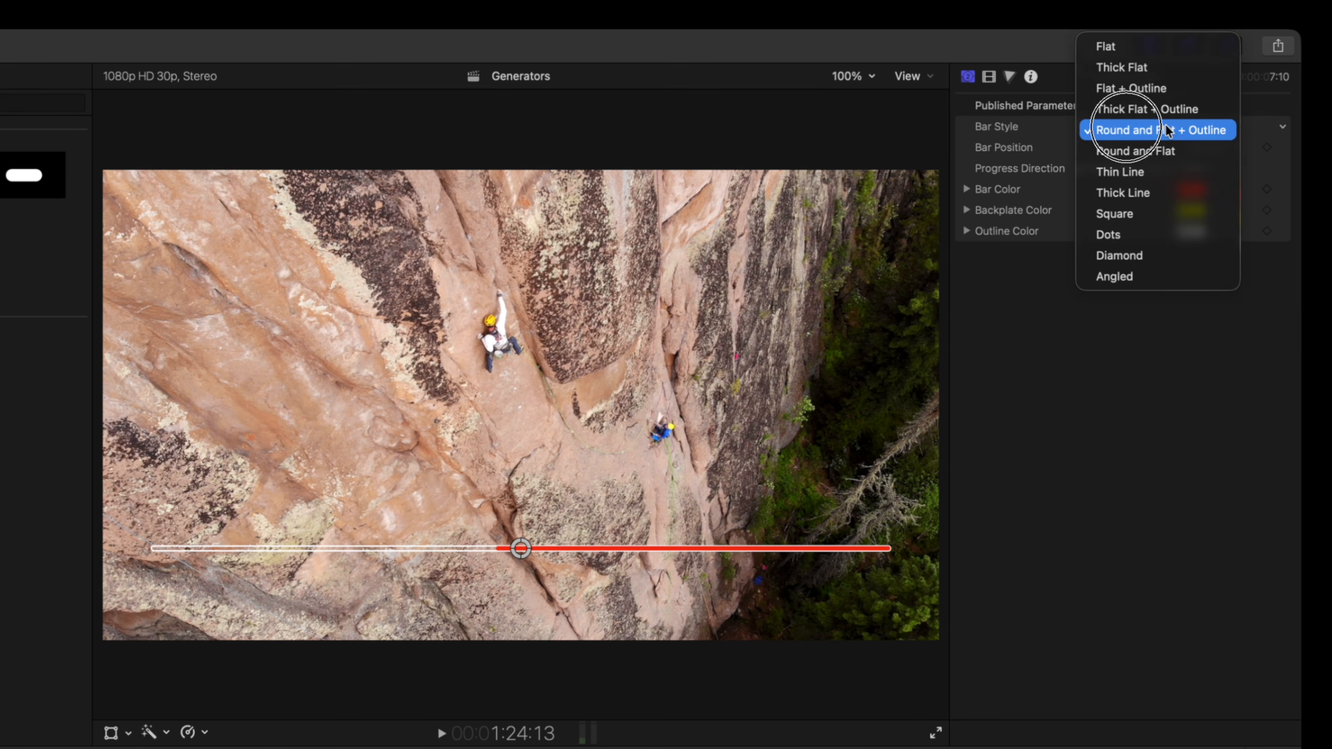
{"action": "left_click", "coordinate": [1157, 155]}
{"action": "left_click", "coordinate": [1160, 129]}
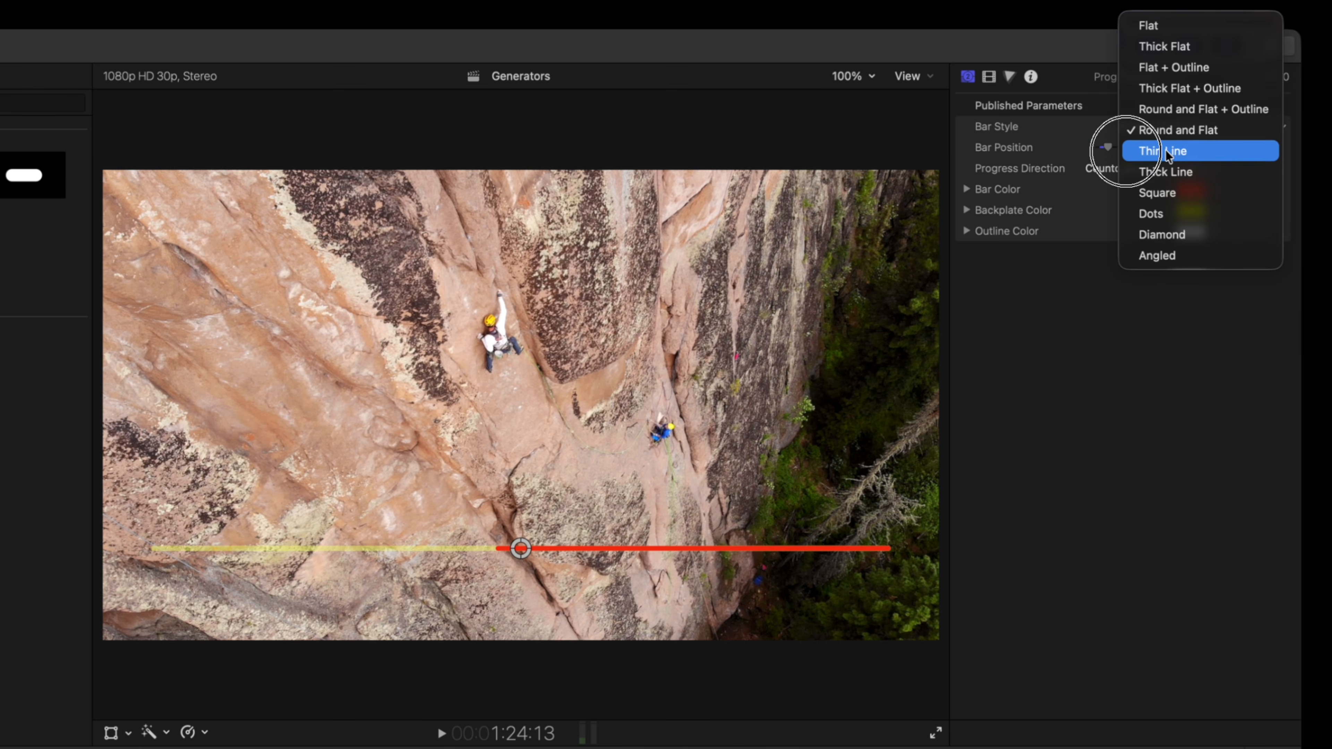
{"action": "left_click", "coordinate": [1157, 193]}
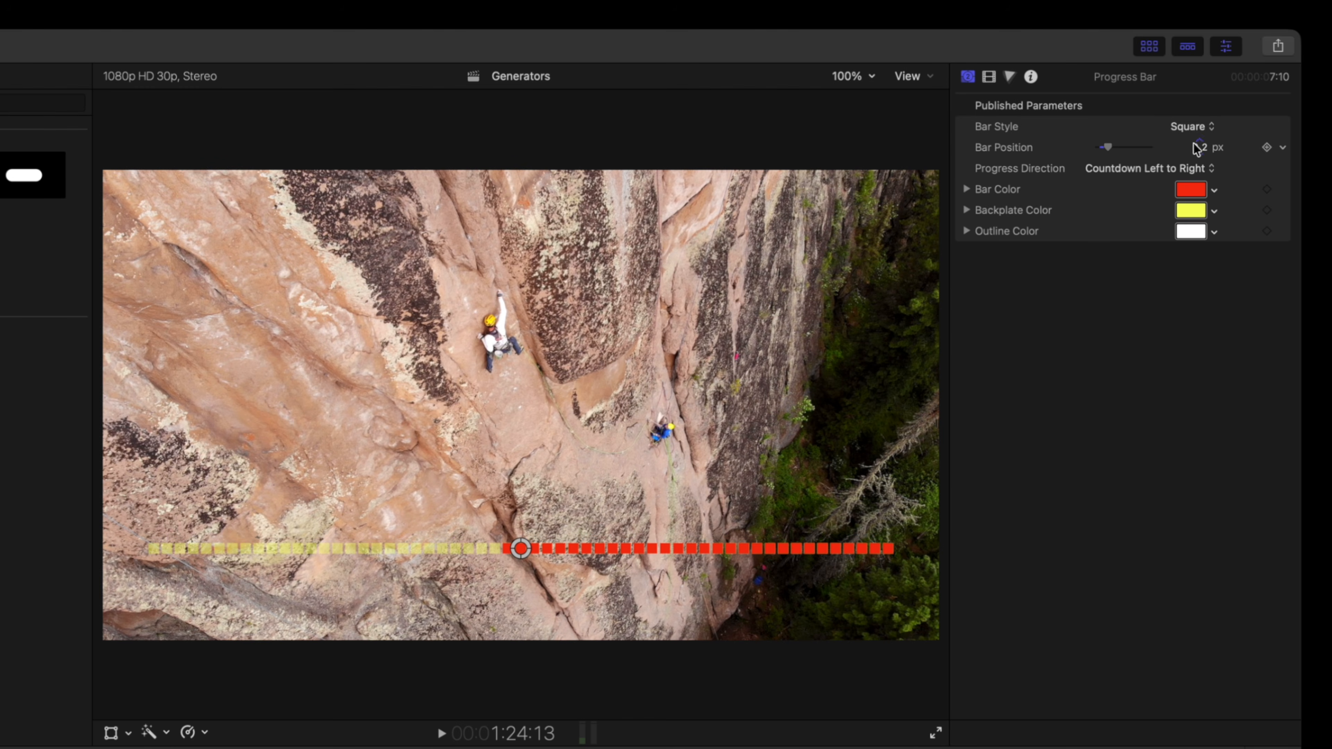
Try the Dots and Diamond bar styles on the Progress Bar and settle on Angled.
{"action": "left_click", "coordinate": [1196, 129]}
{"action": "left_click", "coordinate": [1166, 149]}
{"action": "left_click", "coordinate": [1195, 127]}
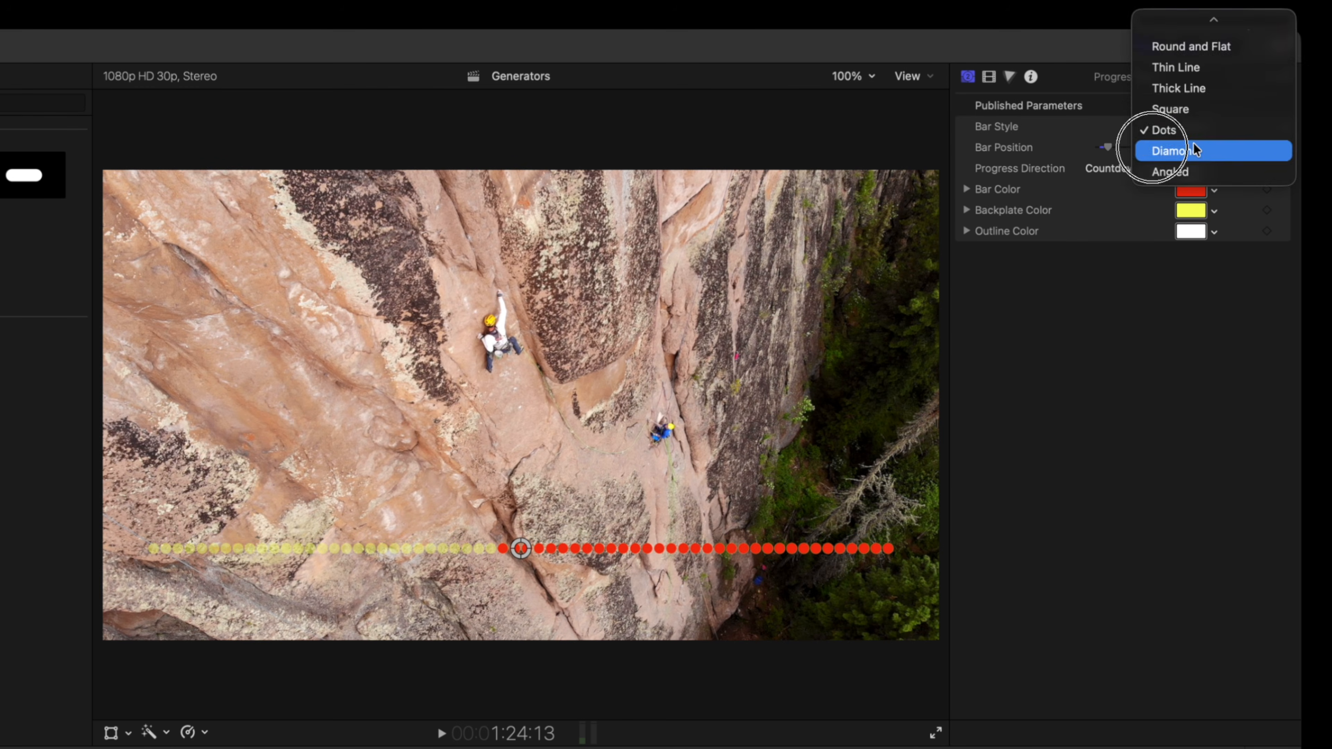
{"action": "left_click", "coordinate": [1177, 148]}
{"action": "left_click", "coordinate": [1198, 128]}
{"action": "left_click", "coordinate": [1182, 151]}
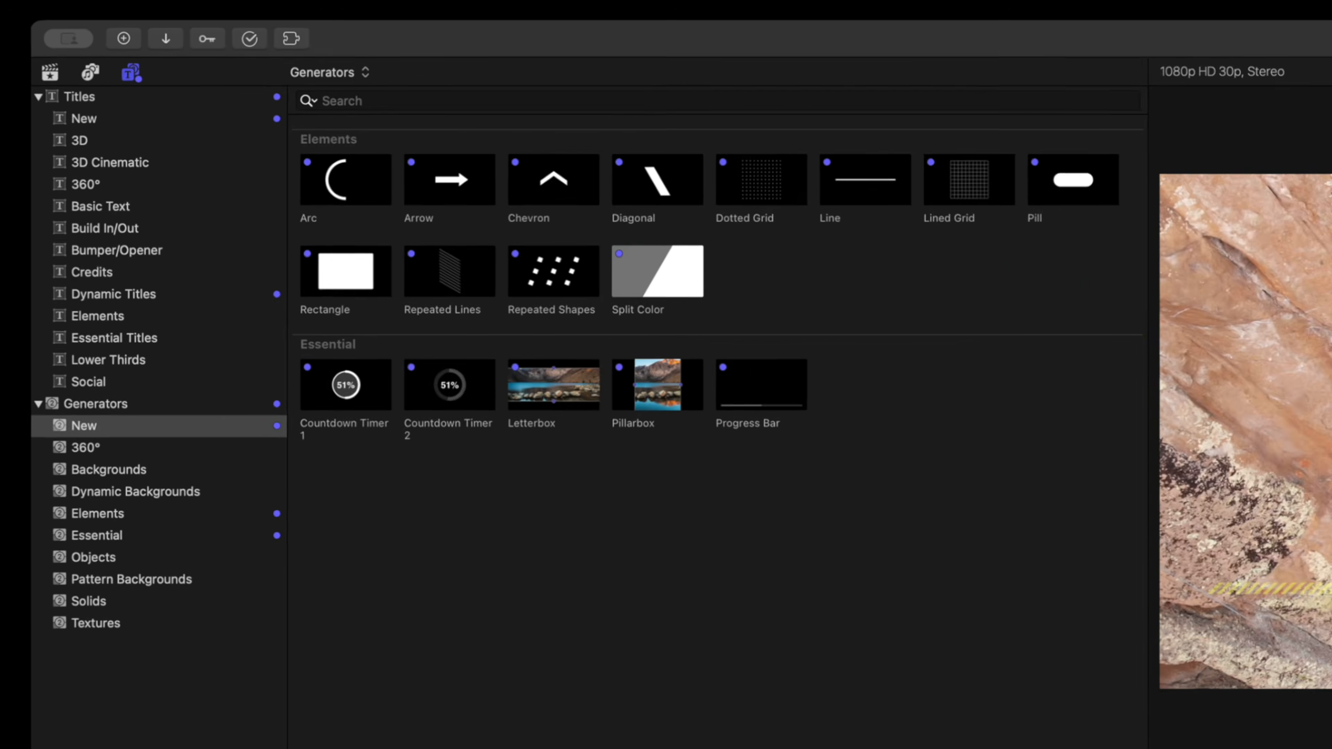
Add the Shapes generator from the Elements generators to the end of the timeline and display it in the viewer.
{"action": "left_click", "coordinate": [74, 274]}
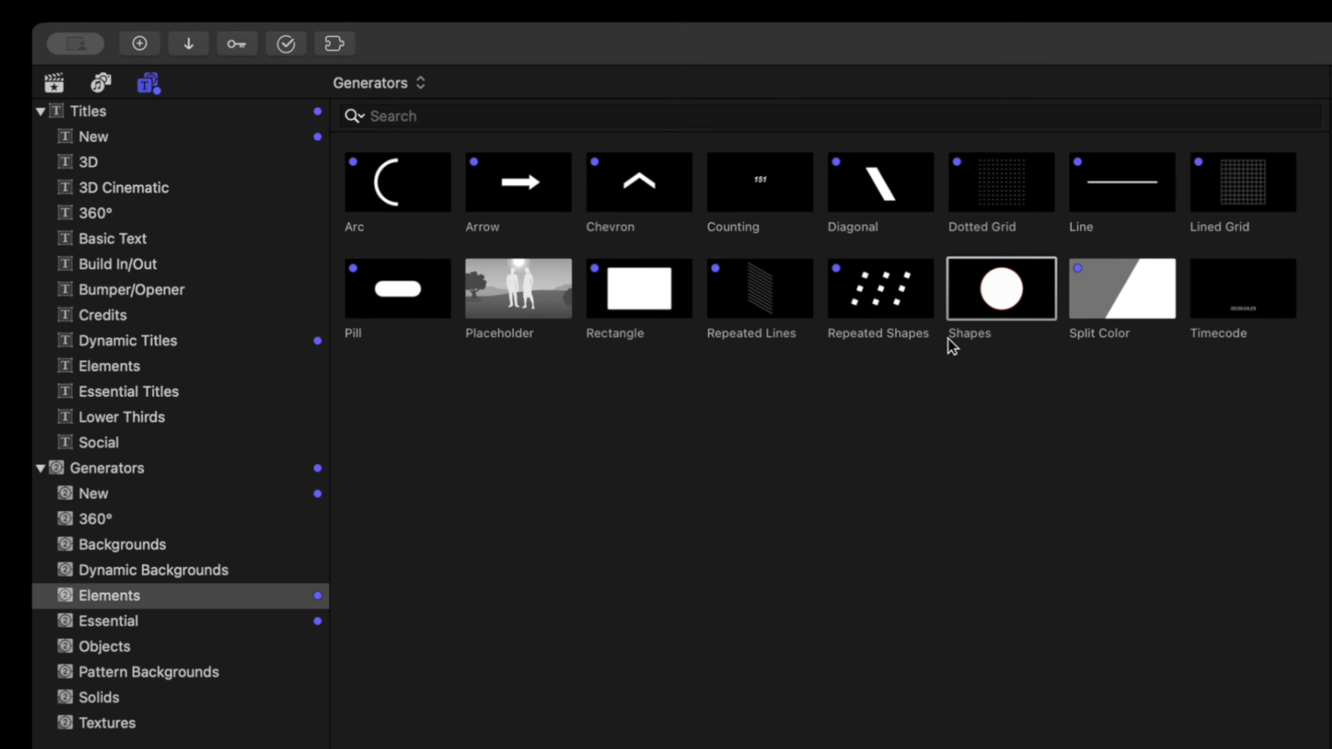
{"action": "left_click", "coordinate": [1007, 294]}
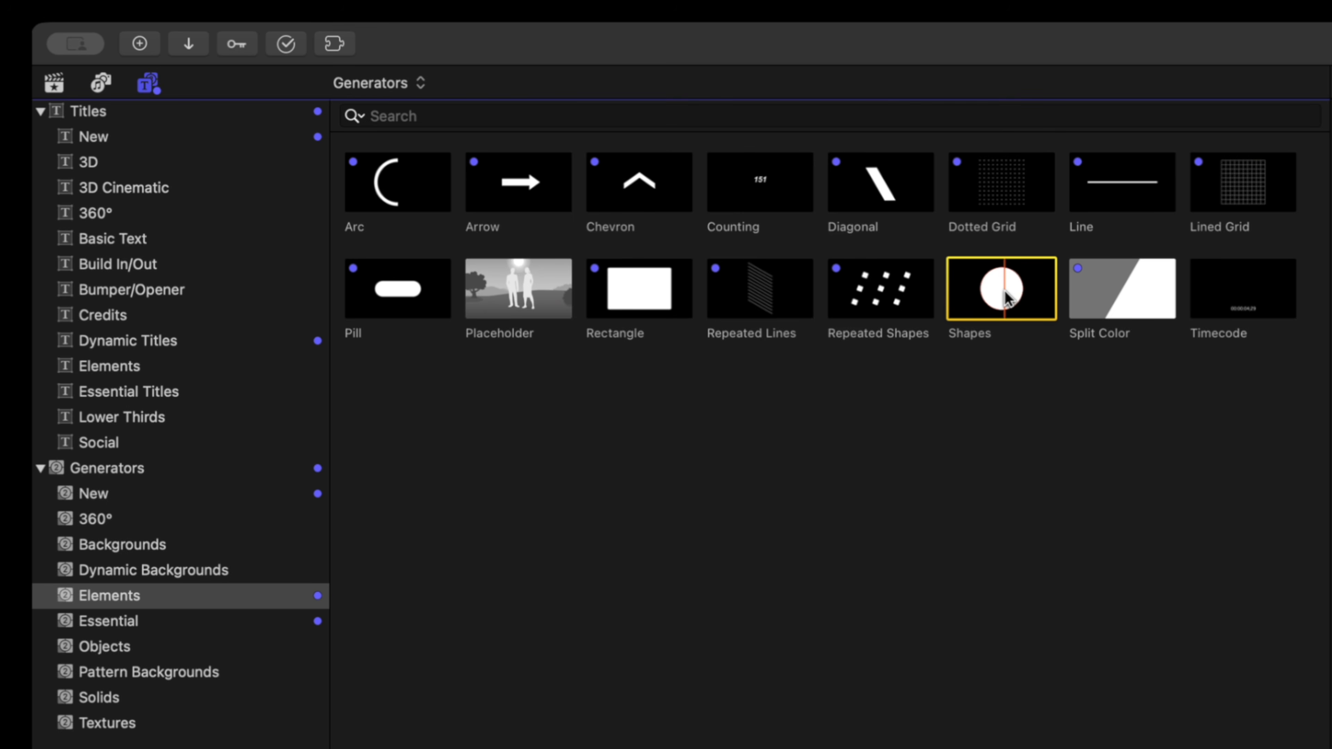
{"action": "left_click_drag", "start_coordinate": [1007, 296], "coordinate": [1331, 748]}
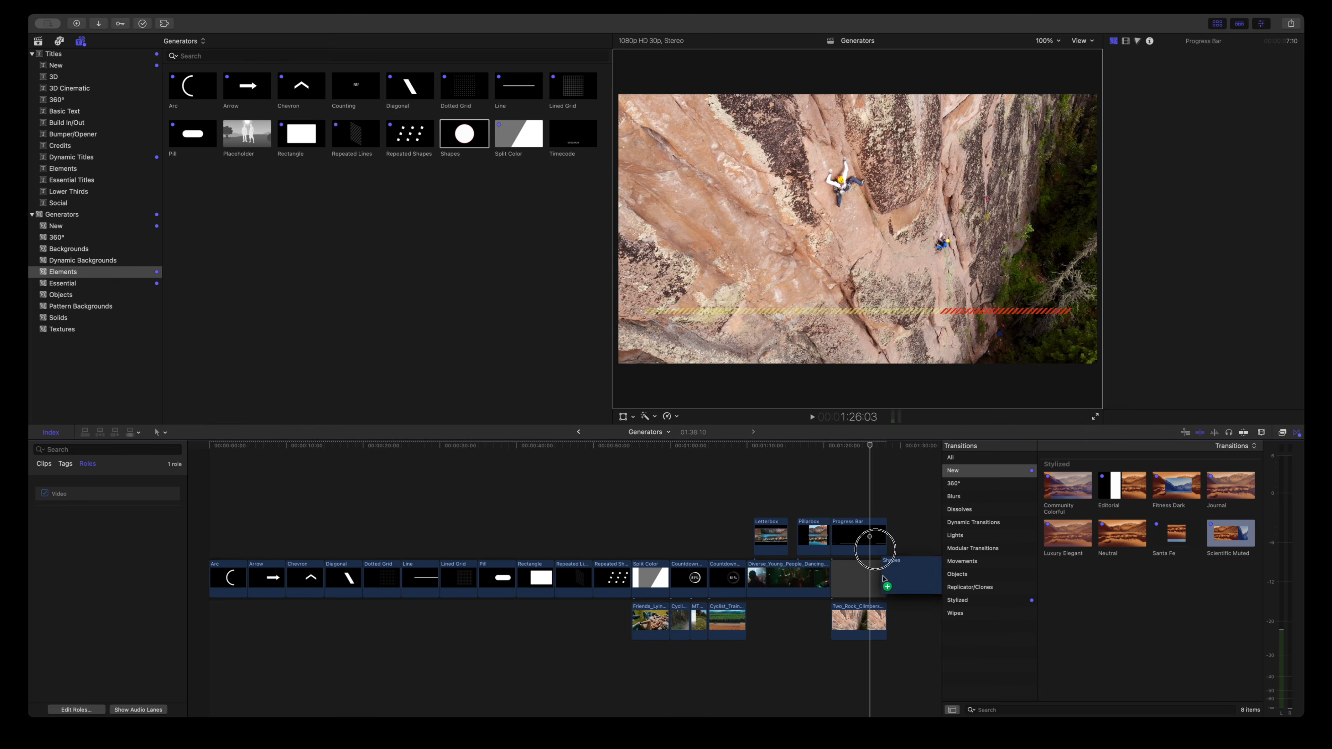
{"action": "left_click_drag", "start_coordinate": [883, 576], "coordinate": [899, 584]}
{"action": "left_click", "coordinate": [850, 448]}
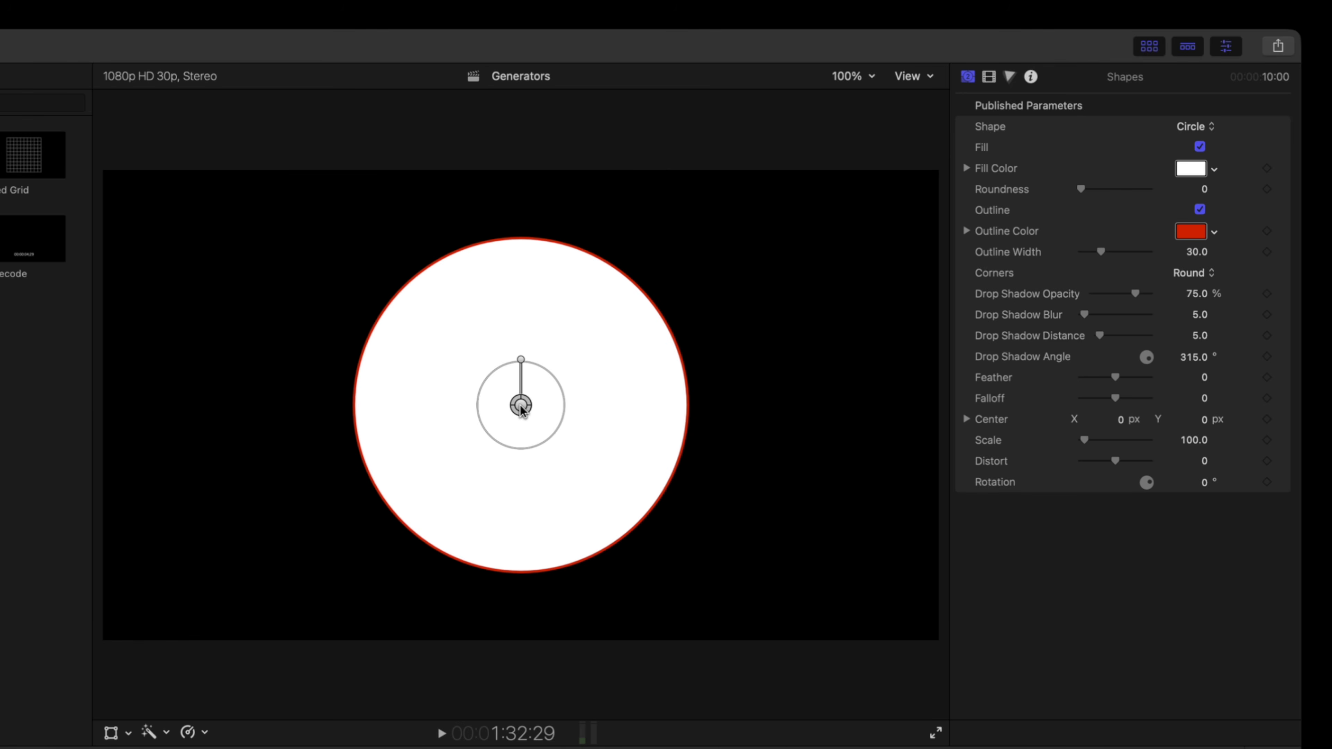
Scale the Shapes circle up to 111.3 and change its Shape to Square.
{"action": "left_click_drag", "start_coordinate": [520, 409], "coordinate": [556, 372]}
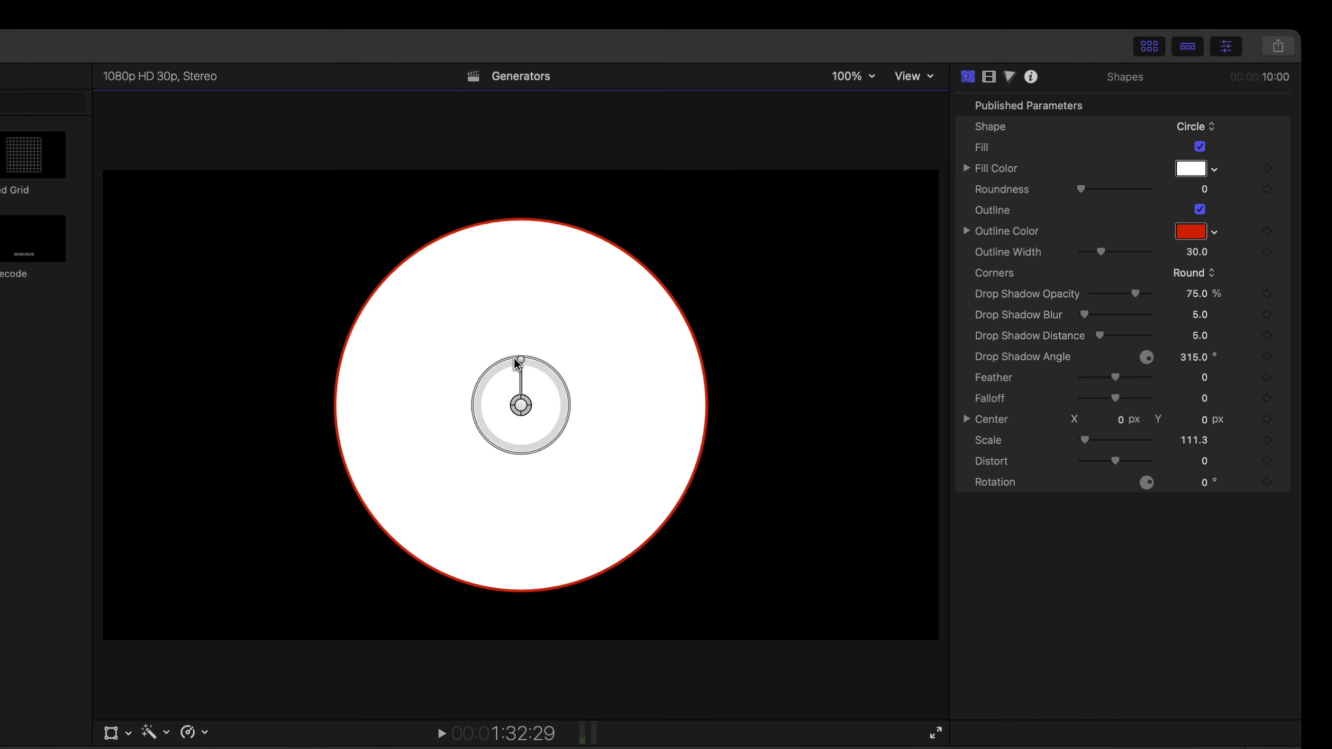
{"action": "left_click", "coordinate": [1193, 128]}
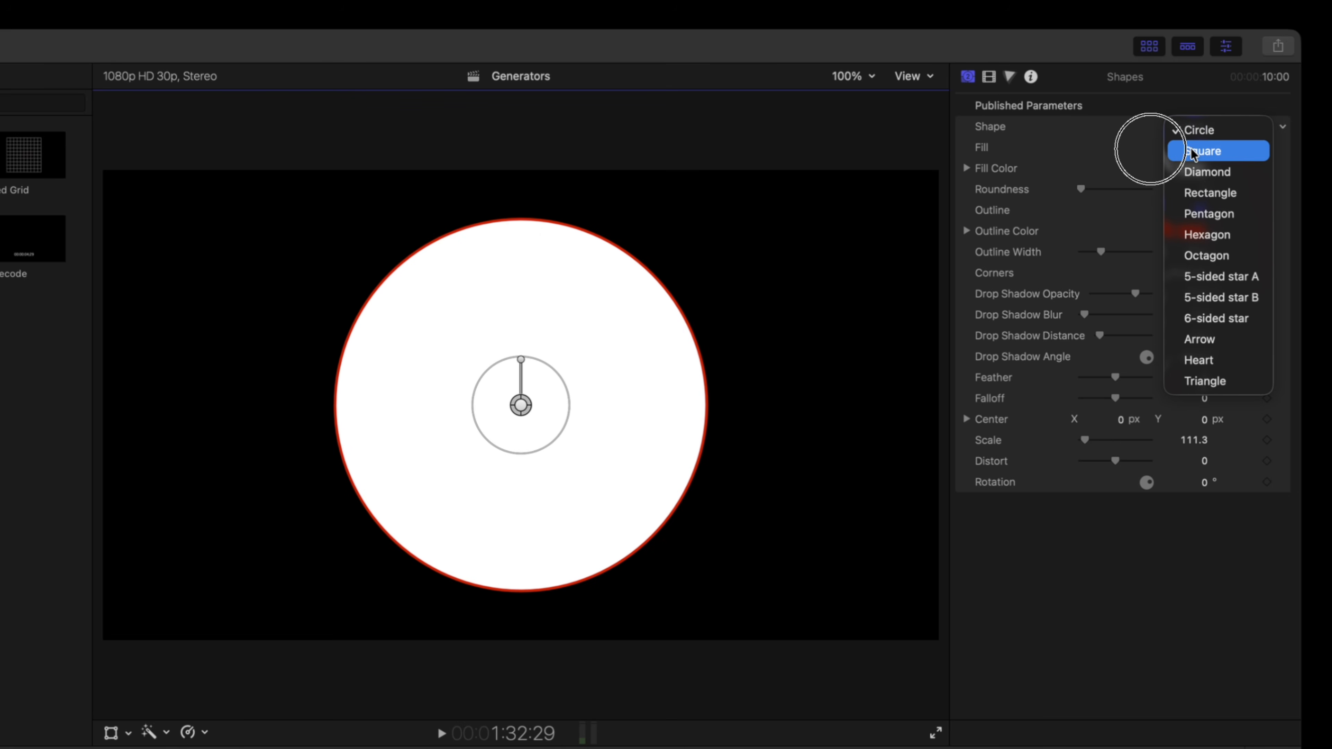
{"action": "left_click", "coordinate": [1201, 151]}
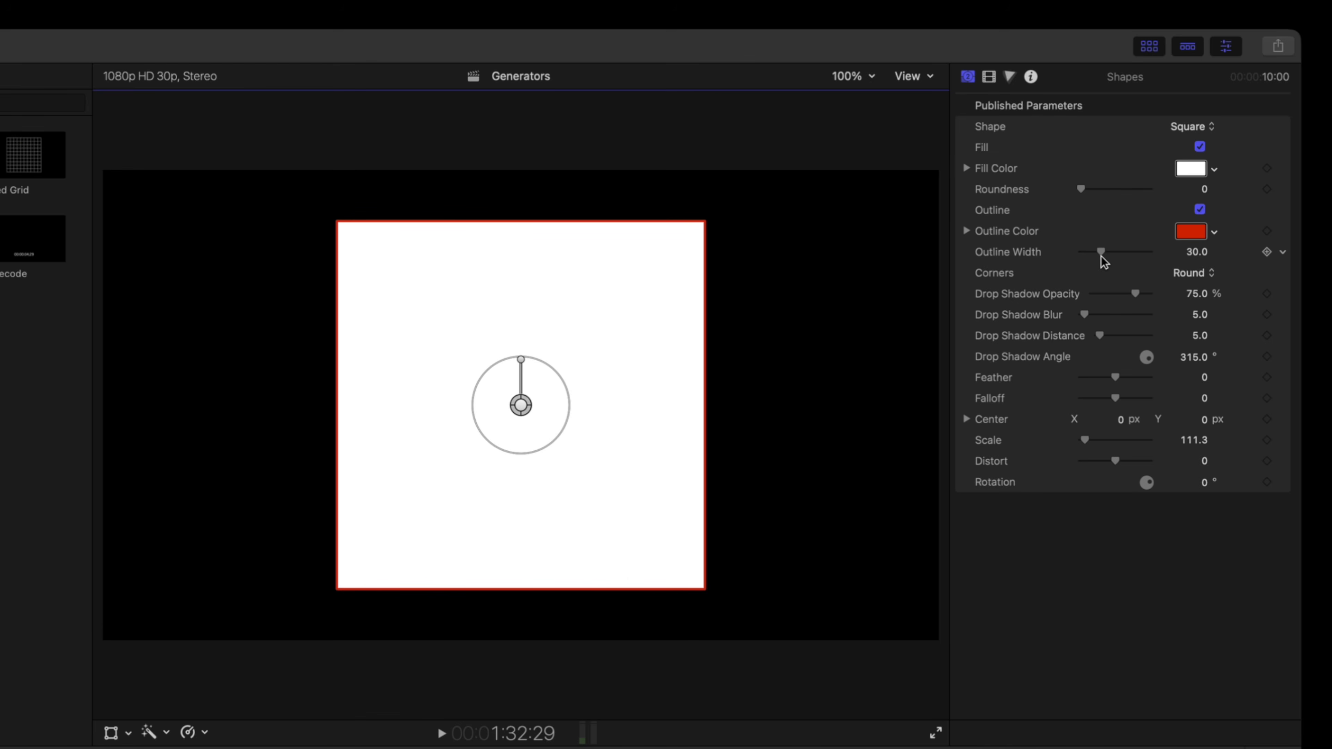
Set the square's Outline Width to 43.92 and Rotation to 0.3°, and show the clip's compositing and transform settings.
{"action": "left_click_drag", "start_coordinate": [1101, 253], "coordinate": [1112, 255]}
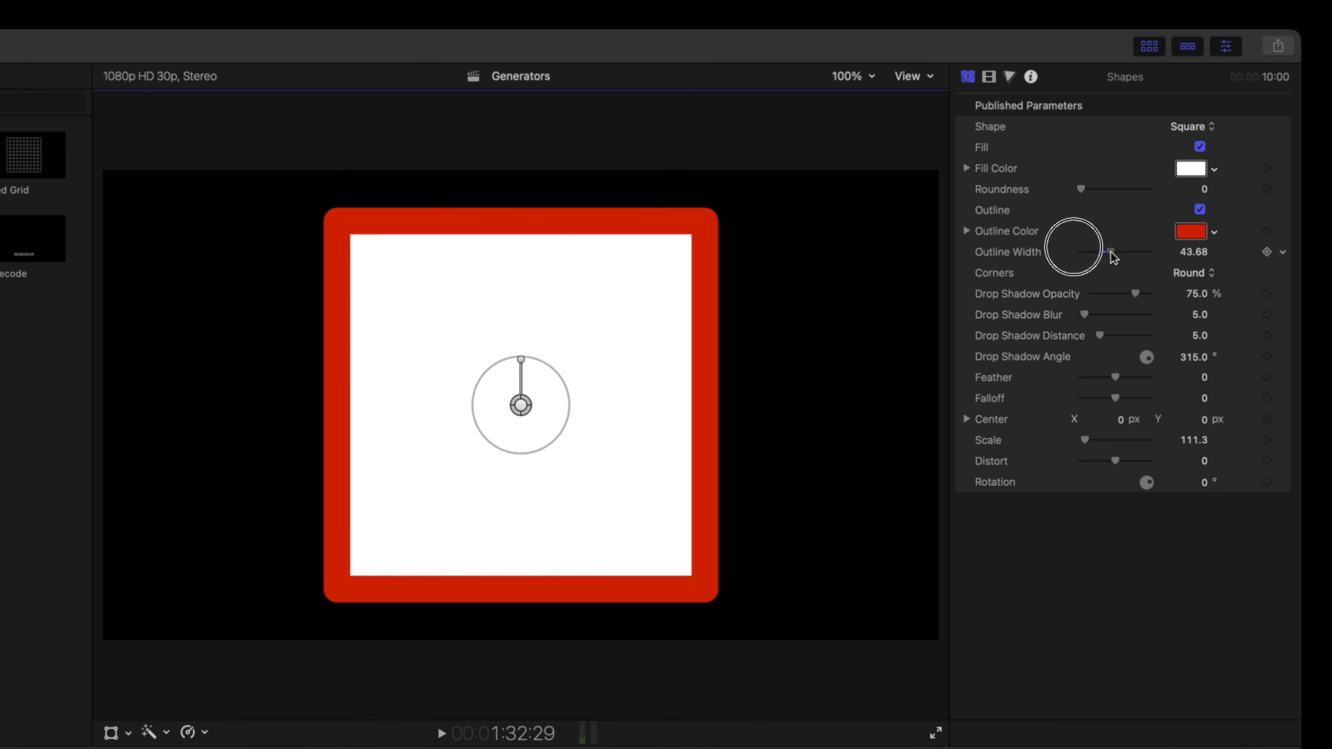
{"action": "mouse_move", "coordinate": [521, 363]}
{"action": "left_mouse_down"}
{"action": "mouse_move", "coordinate": [496, 372]}
{"action": "mouse_move", "coordinate": [518, 360]}
{"action": "mouse_move", "coordinate": [534, 373]}
{"action": "mouse_move", "coordinate": [496, 370]}
{"action": "mouse_move", "coordinate": [533, 369]}
{"action": "mouse_move", "coordinate": [501, 363]}
{"action": "mouse_move", "coordinate": [522, 362]}
{"action": "left_mouse_up"}
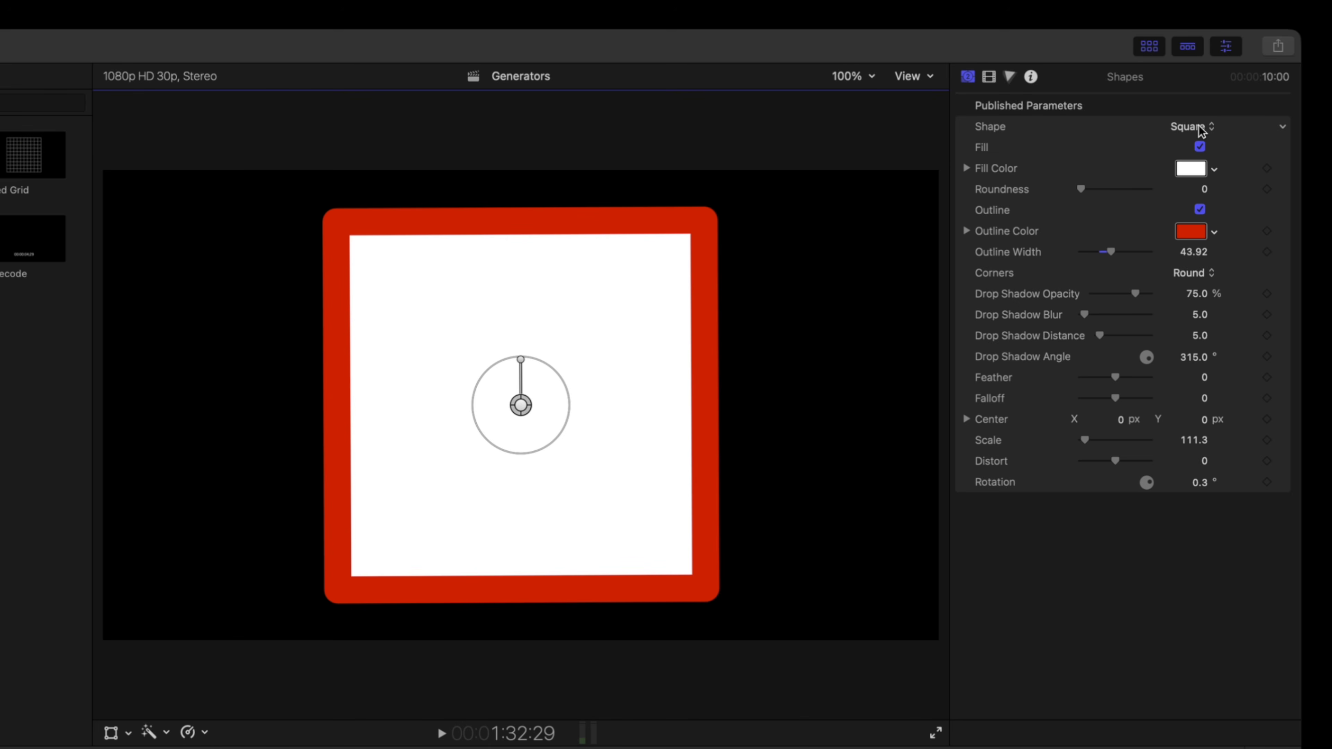
{"action": "left_click", "coordinate": [1157, 128]}
{"action": "left_click", "coordinate": [989, 77]}
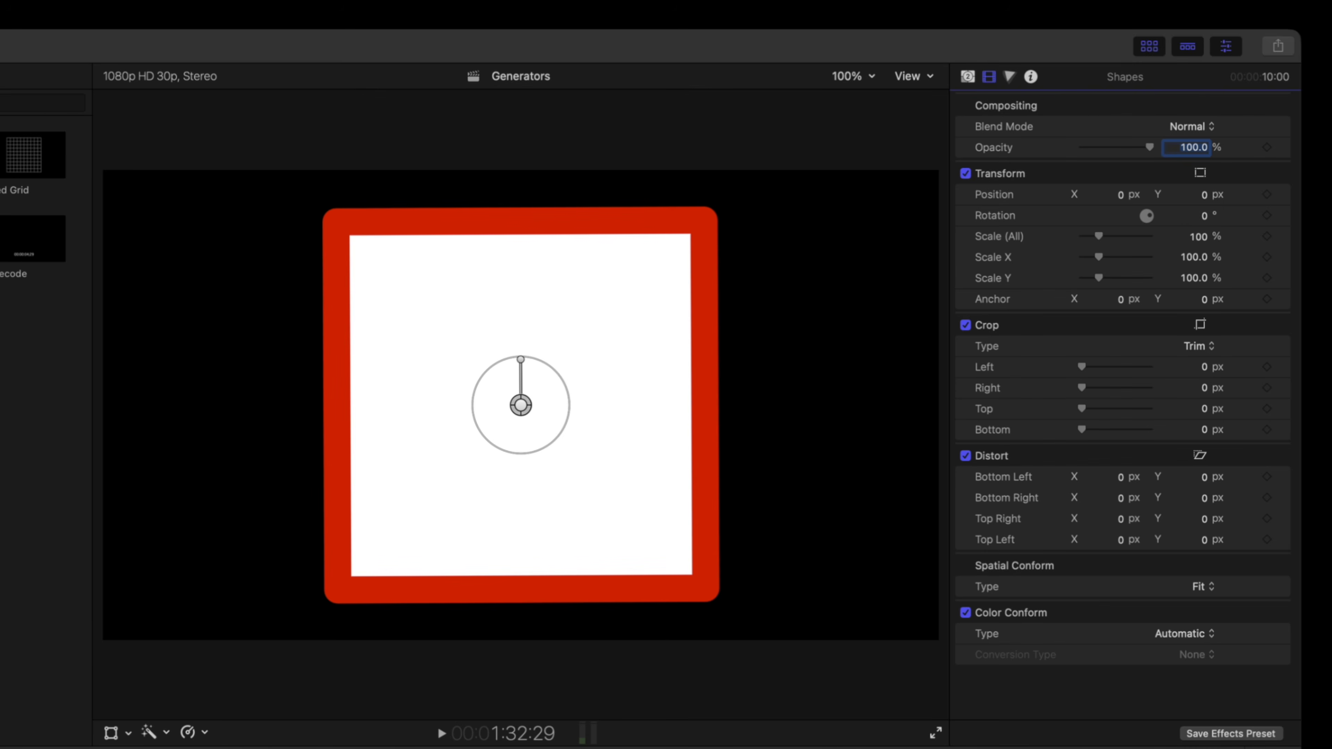
Try stretching the clip's Transform to Scale X 238.17% and Scale Y 68.51%, and reset the Transform settings.
{"action": "mouse_move", "coordinate": [1101, 261]}
{"action": "left_mouse_down"}
{"action": "mouse_move", "coordinate": [1129, 261]}
{"action": "mouse_move", "coordinate": [1097, 284]}
{"action": "mouse_move", "coordinate": [1122, 257]}
{"action": "left_mouse_up"}
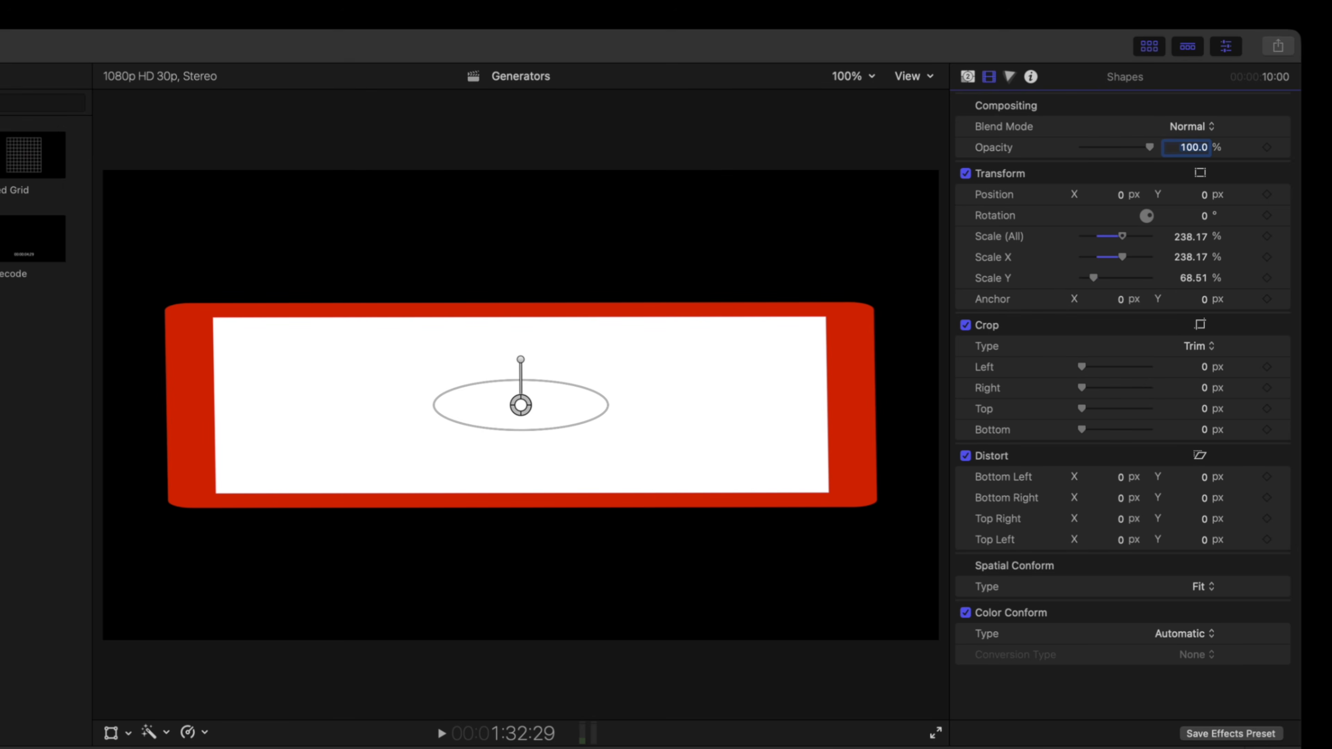
{"action": "left_click", "coordinate": [1282, 175]}
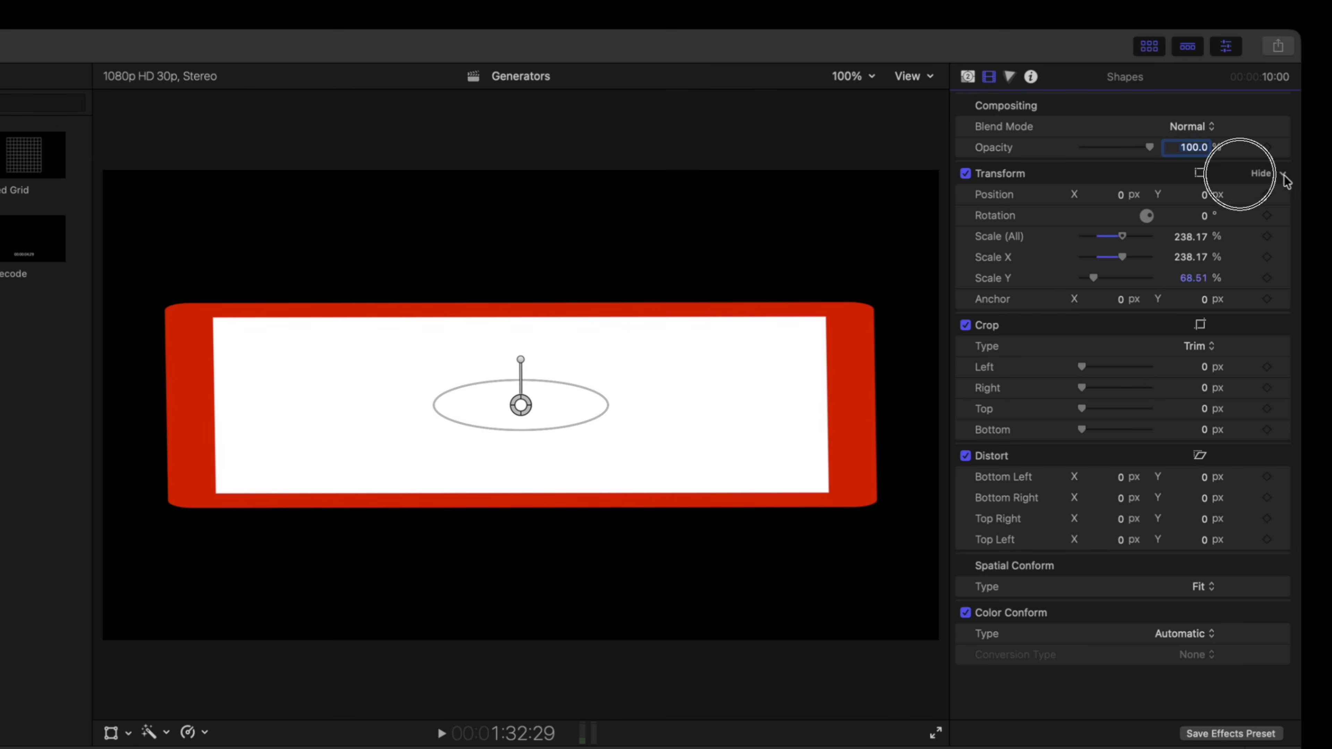
{"action": "left_click", "coordinate": [1271, 188]}
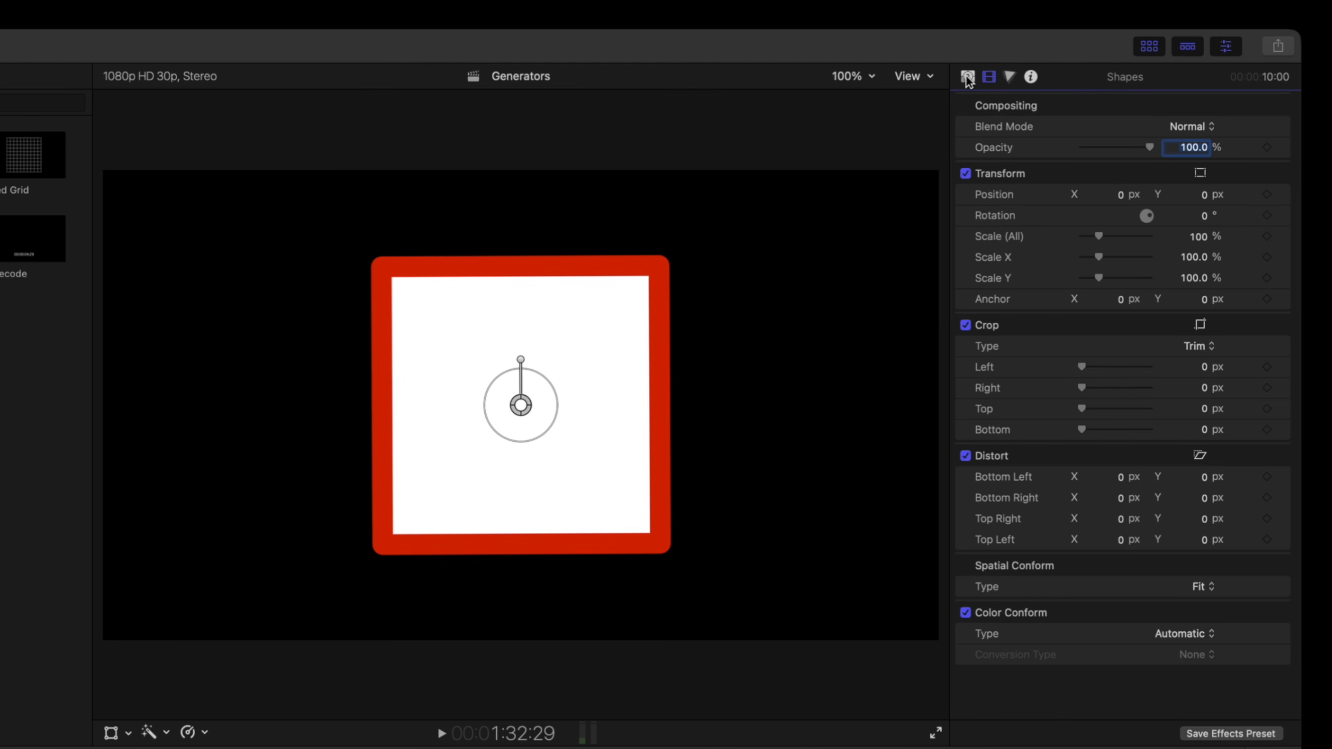
Show the Shapes generator's published parameters and try a Distort of -66.83 on the square, settling on -20.56.
{"action": "left_click", "coordinate": [967, 77]}
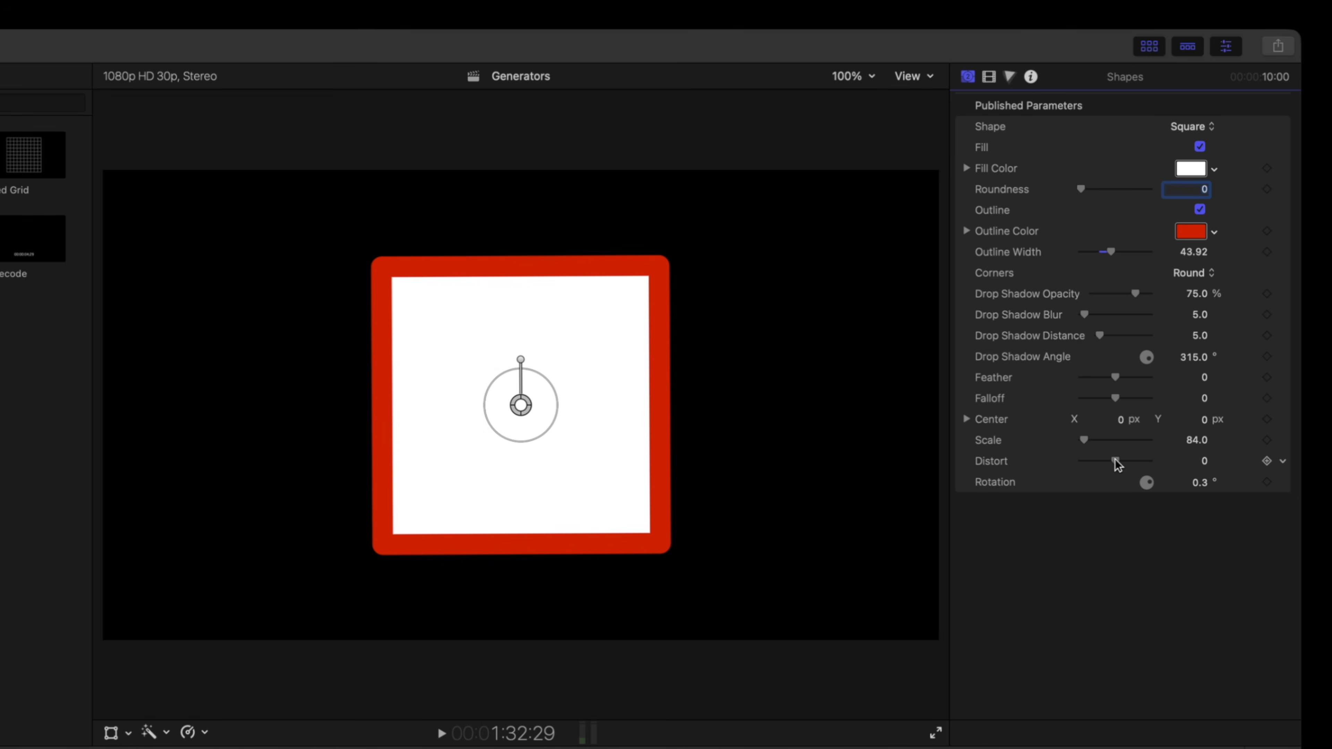
{"action": "mouse_move", "coordinate": [1115, 461]}
{"action": "left_mouse_down"}
{"action": "mouse_move", "coordinate": [1131, 461]}
{"action": "mouse_move", "coordinate": [1093, 461]}
{"action": "left_mouse_up"}
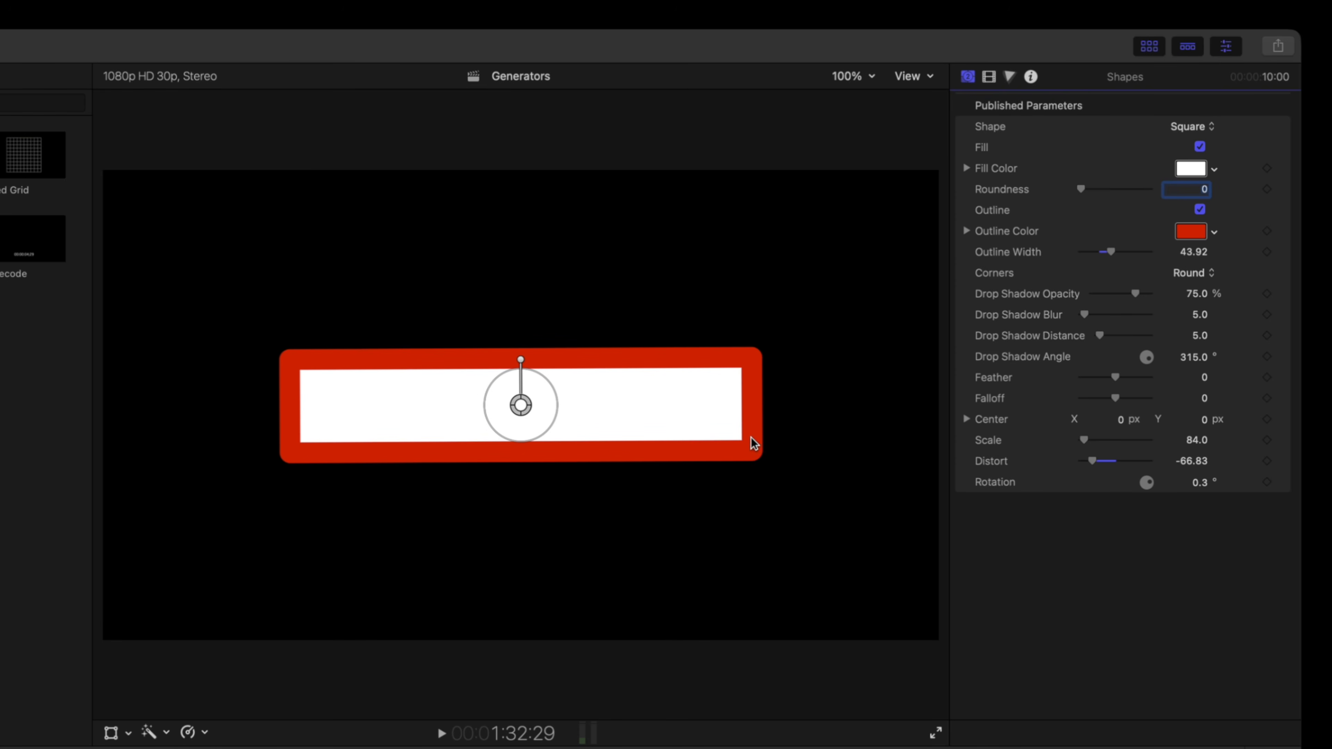
{"action": "mouse_move", "coordinate": [1092, 466]}
{"action": "left_mouse_down"}
{"action": "mouse_move", "coordinate": [1130, 465]}
{"action": "mouse_move", "coordinate": [1113, 469]}
{"action": "left_mouse_up"}
Try the Pentagon and Circle shapes, and set the circle's Distort to -42.53.
{"action": "left_click", "coordinate": [1201, 132]}
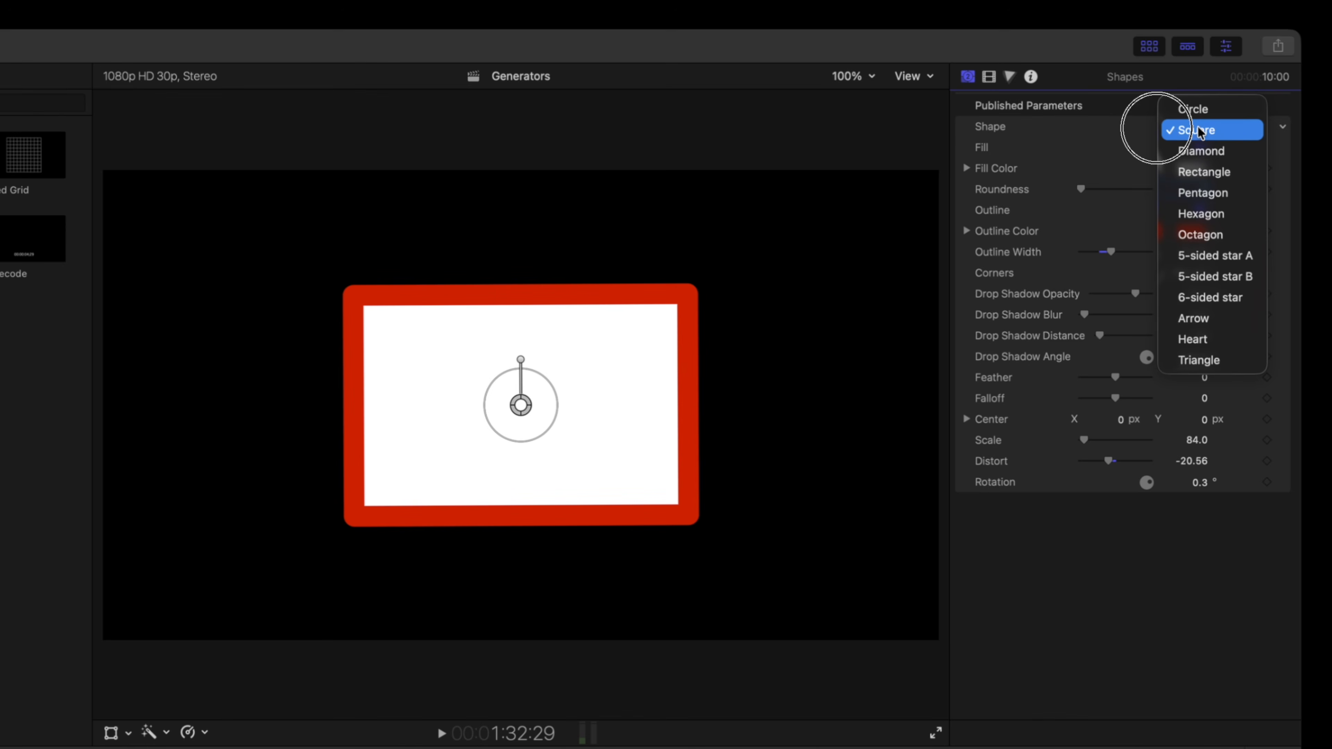
{"action": "left_click", "coordinate": [1203, 193]}
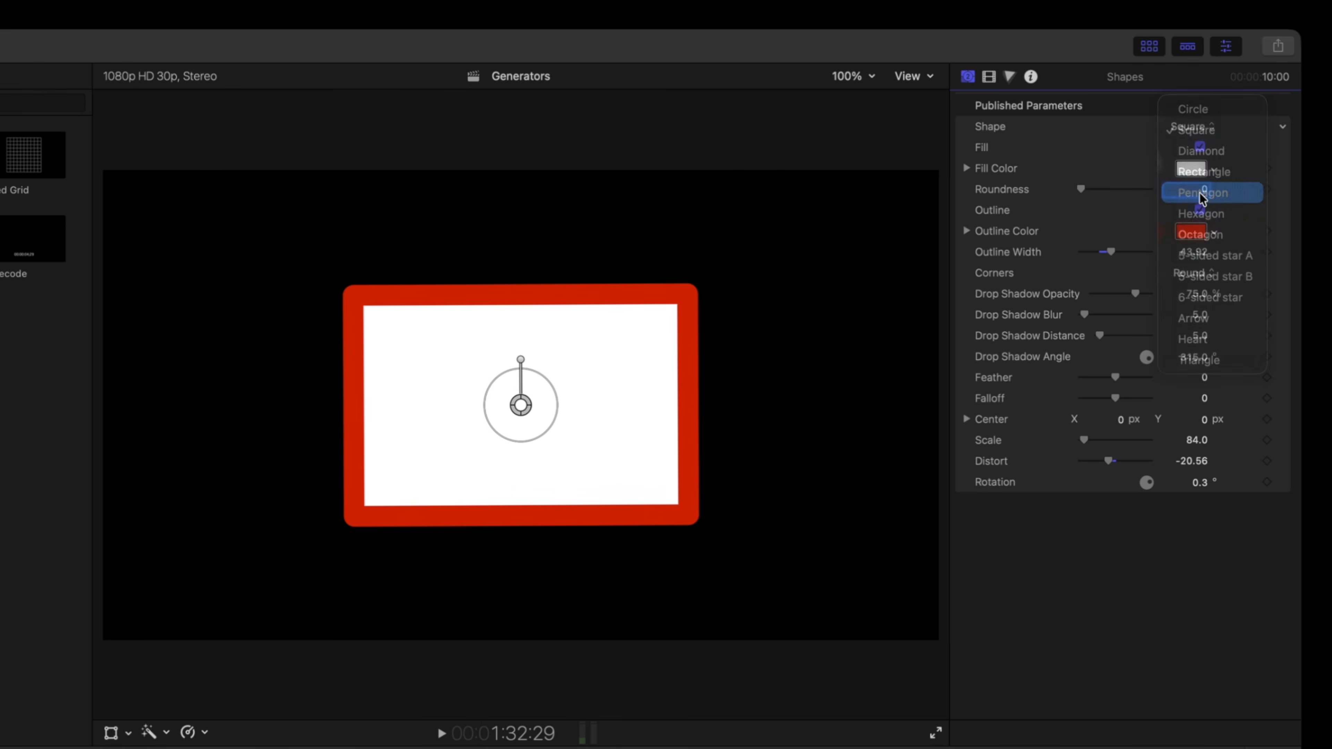
{"action": "left_click", "coordinate": [1193, 134]}
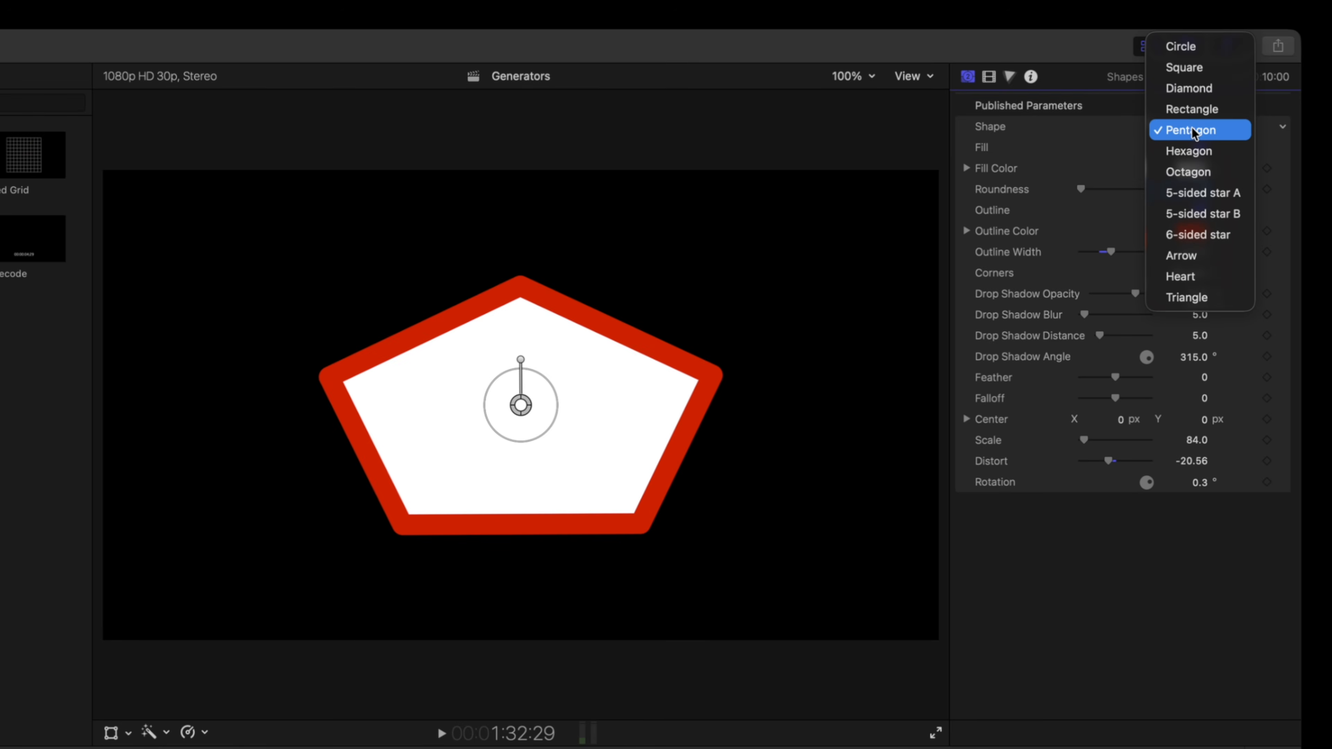
{"action": "left_click", "coordinate": [1200, 52]}
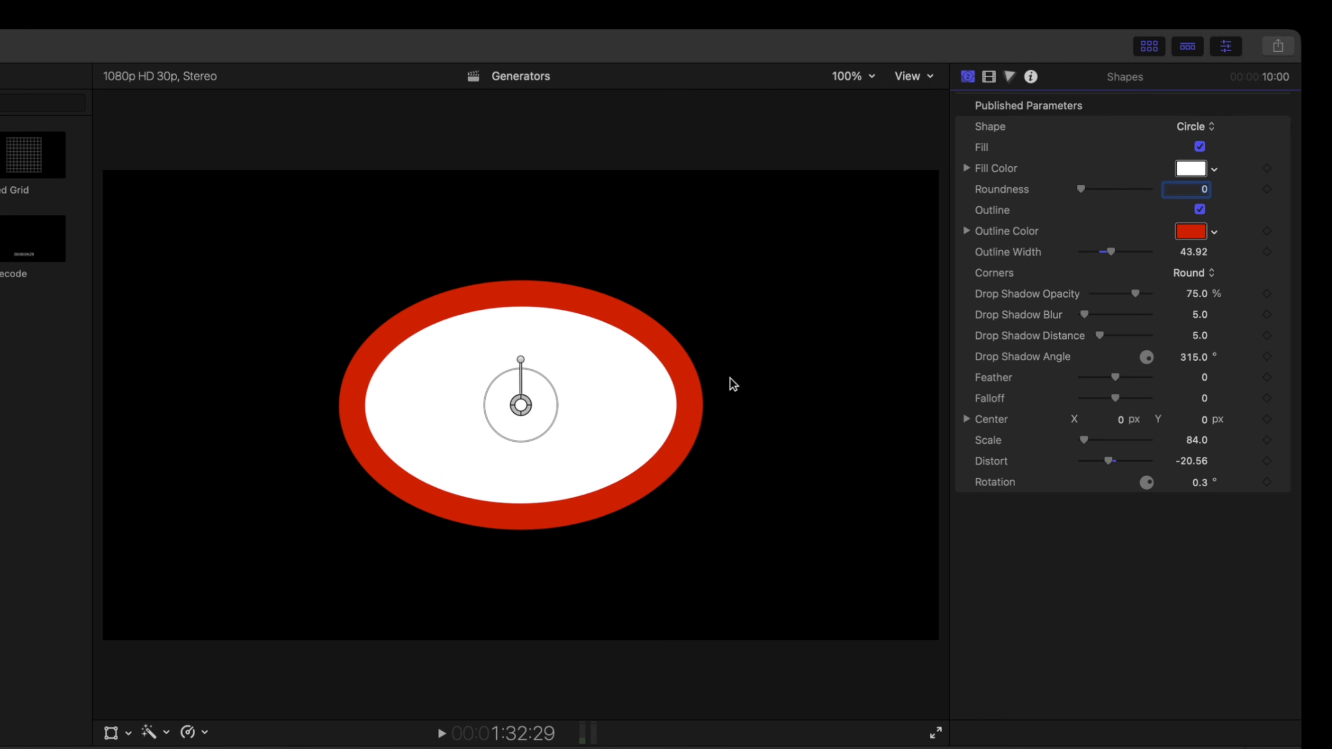
{"action": "mouse_move", "coordinate": [1115, 464]}
{"action": "left_mouse_down"}
{"action": "mouse_move", "coordinate": [1097, 462]}
{"action": "mouse_move", "coordinate": [1137, 463]}
{"action": "mouse_move", "coordinate": [1104, 465]}
{"action": "left_mouse_up"}
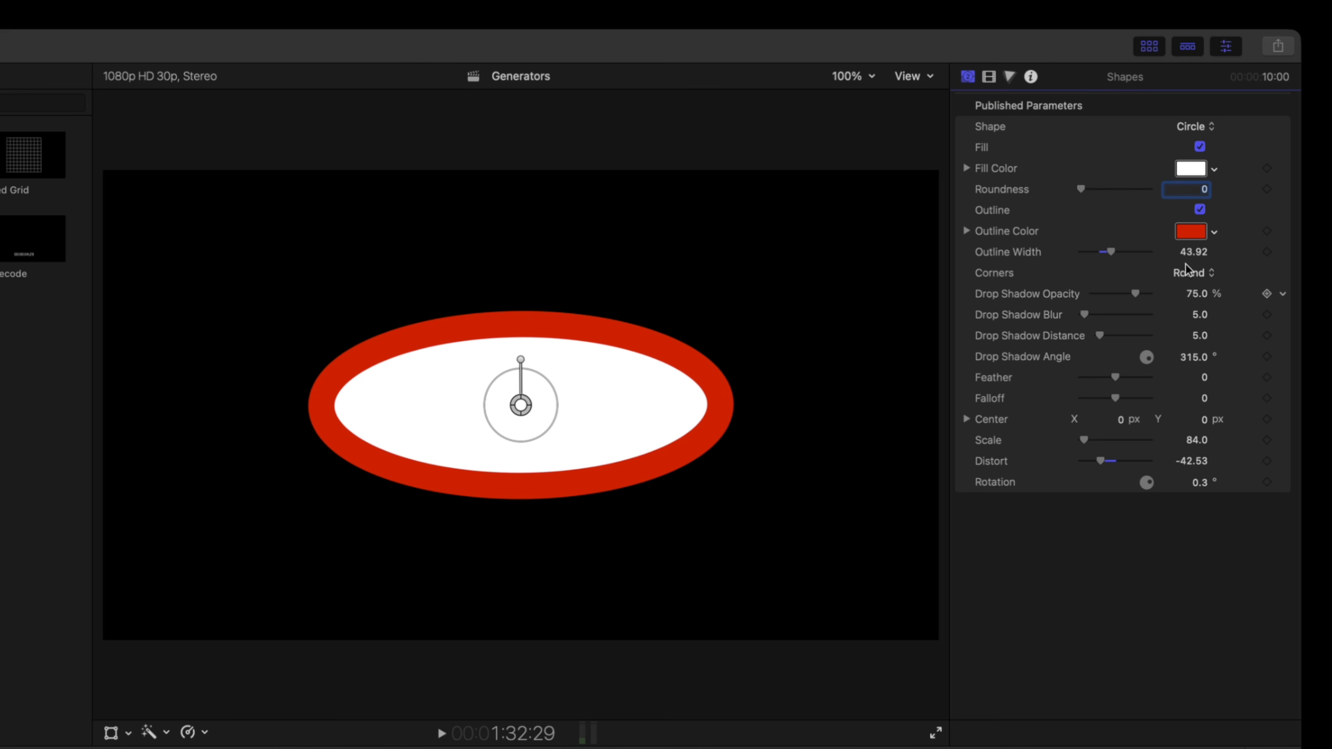
Try the 5-sided star A shape, and switch to Arrow with Distort set to -13.76.
{"action": "left_click_drag", "start_coordinate": [1204, 132], "coordinate": [1207, 283]}
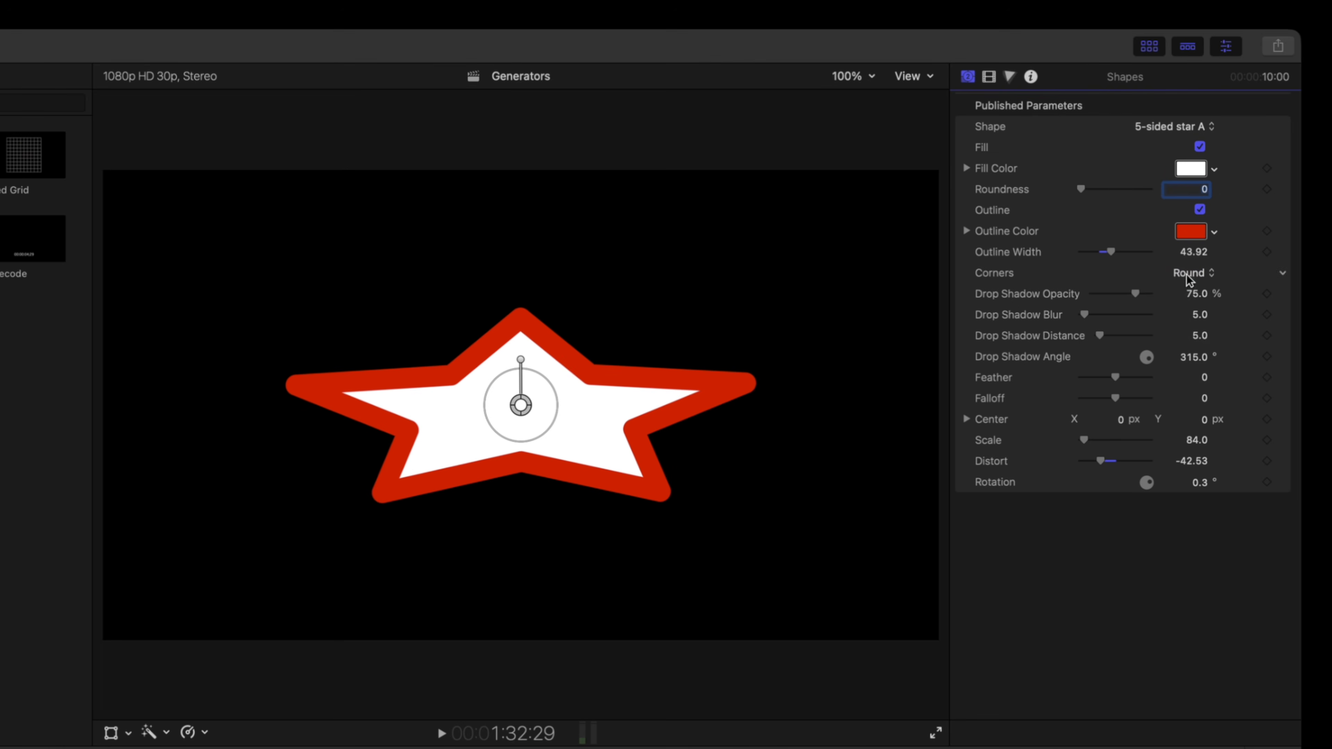
{"action": "mouse_move", "coordinate": [1099, 456]}
{"action": "left_mouse_down"}
{"action": "mouse_move", "coordinate": [1124, 455]}
{"action": "mouse_move", "coordinate": [1110, 454]}
{"action": "left_mouse_up"}
{"action": "left_click_drag", "start_coordinate": [1157, 138], "coordinate": [1158, 193]}
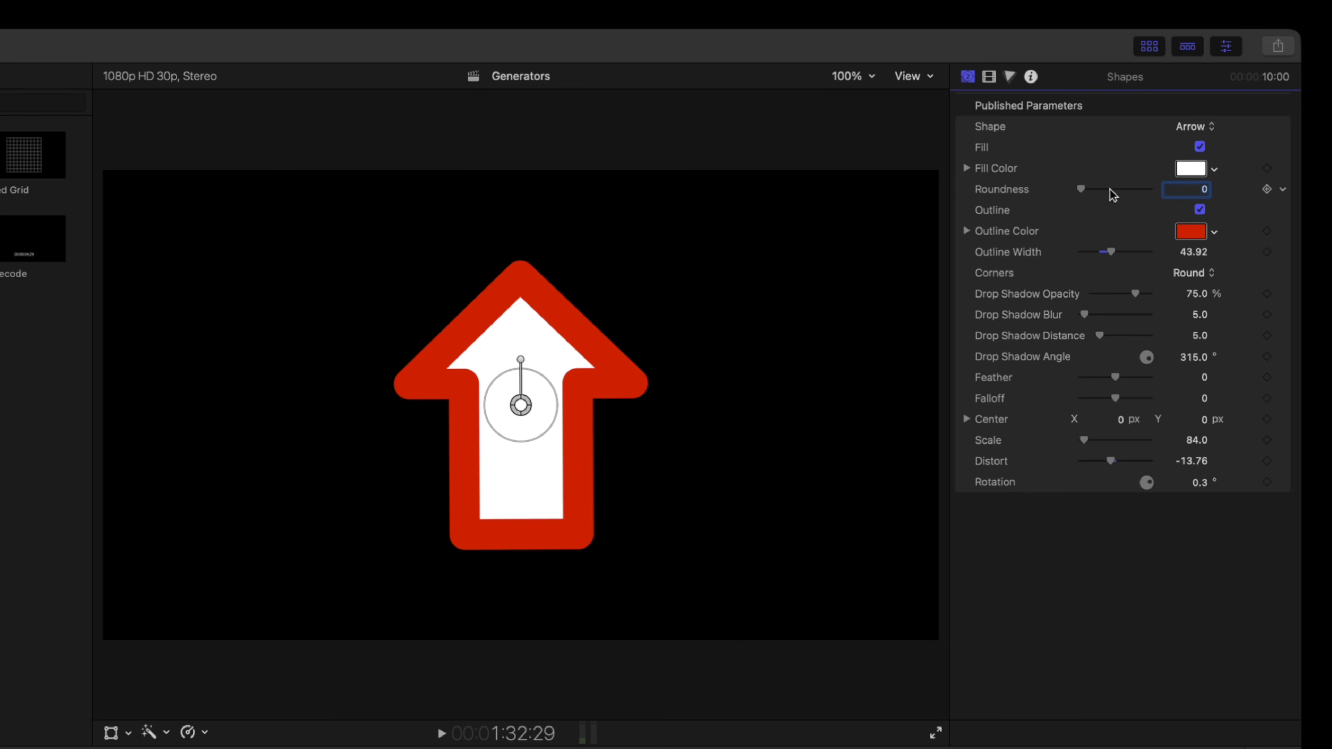
Rotate the arrow to 304.7°, scale it to 106.6, and set its Outline Width to 35.57 and Distort to -5.15.
{"action": "left_click_drag", "start_coordinate": [520, 360], "coordinate": [562, 414]}
{"action": "left_click_drag", "start_coordinate": [1123, 257], "coordinate": [1103, 256]}
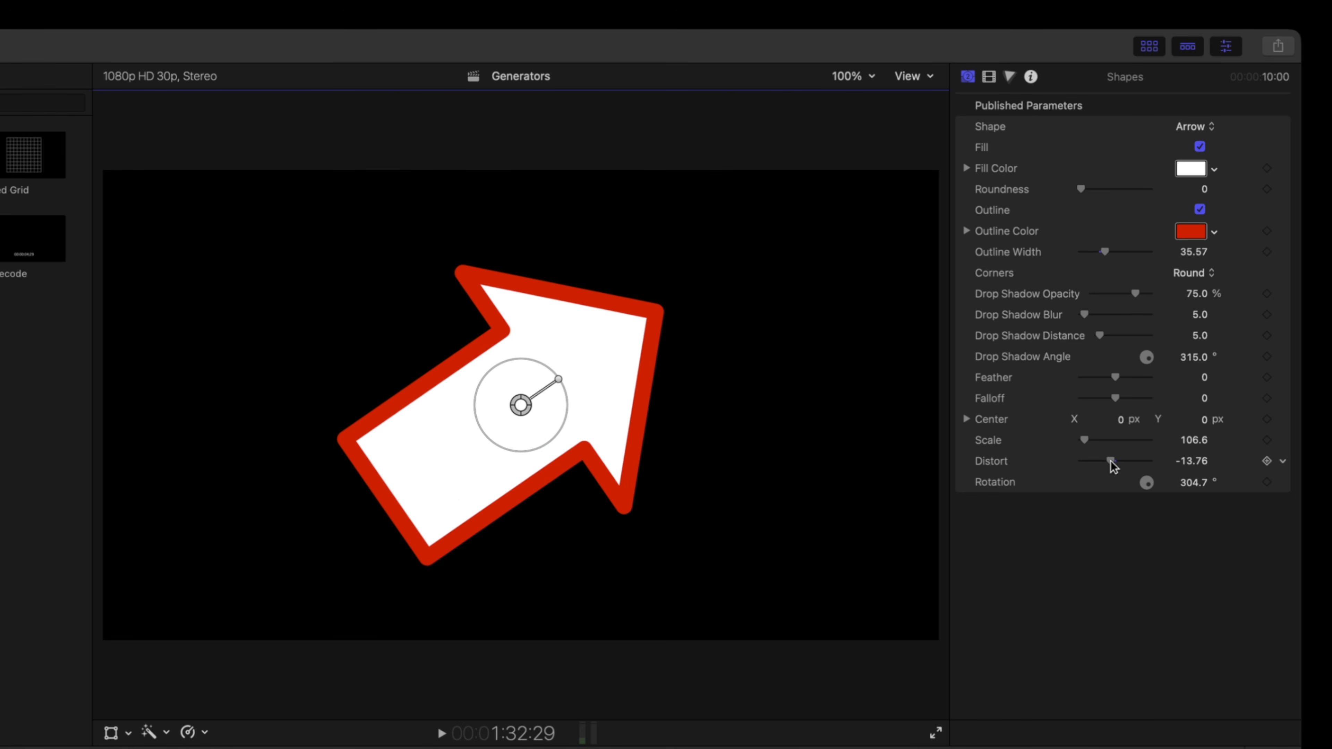
{"action": "mouse_move", "coordinate": [1110, 460]}
{"action": "left_mouse_down"}
{"action": "mouse_move", "coordinate": [1096, 460]}
{"action": "mouse_move", "coordinate": [1123, 460]}
{"action": "mouse_move", "coordinate": [1113, 460]}
{"action": "left_mouse_up"}
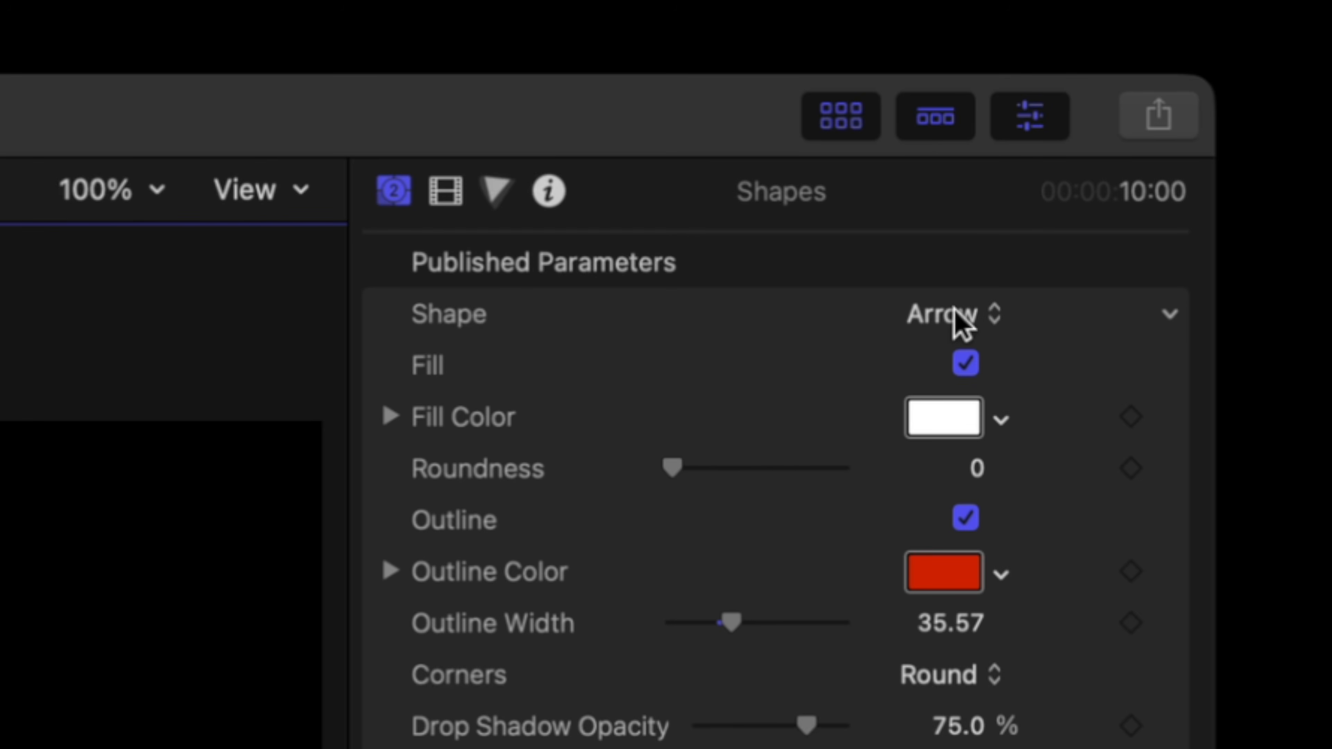
Change the Shape to Triangle, set its Outline Width to 44.41, and rotate it to 321.4°.
{"action": "left_click", "coordinate": [962, 321]}
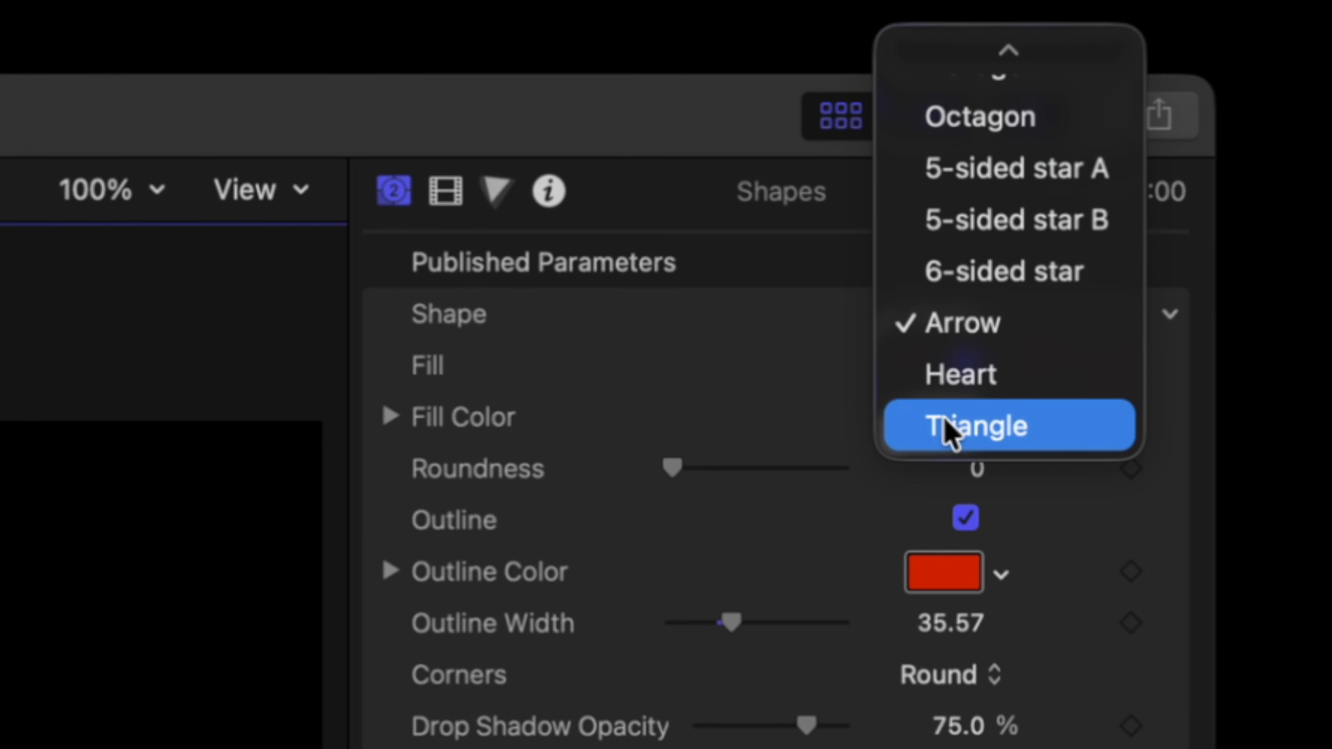
{"action": "left_click", "coordinate": [949, 428]}
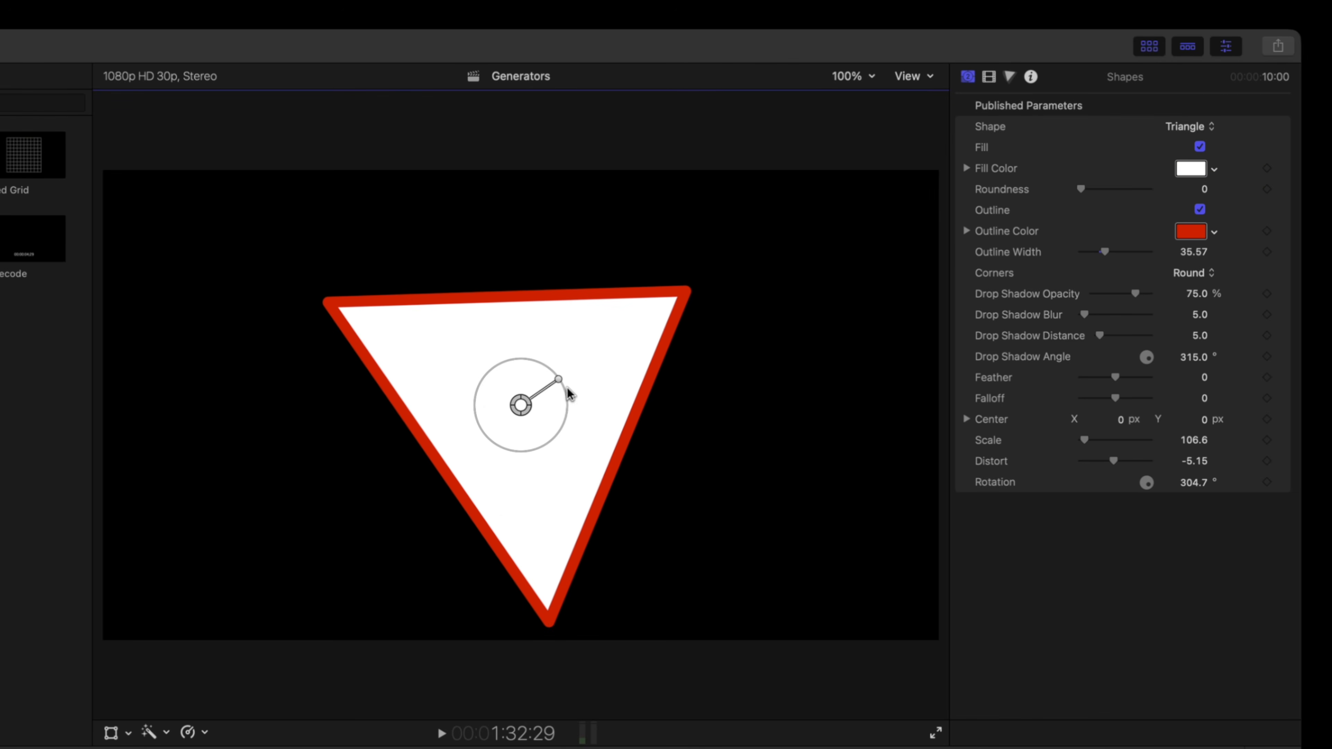
{"action": "left_click_drag", "start_coordinate": [558, 379], "coordinate": [491, 362]}
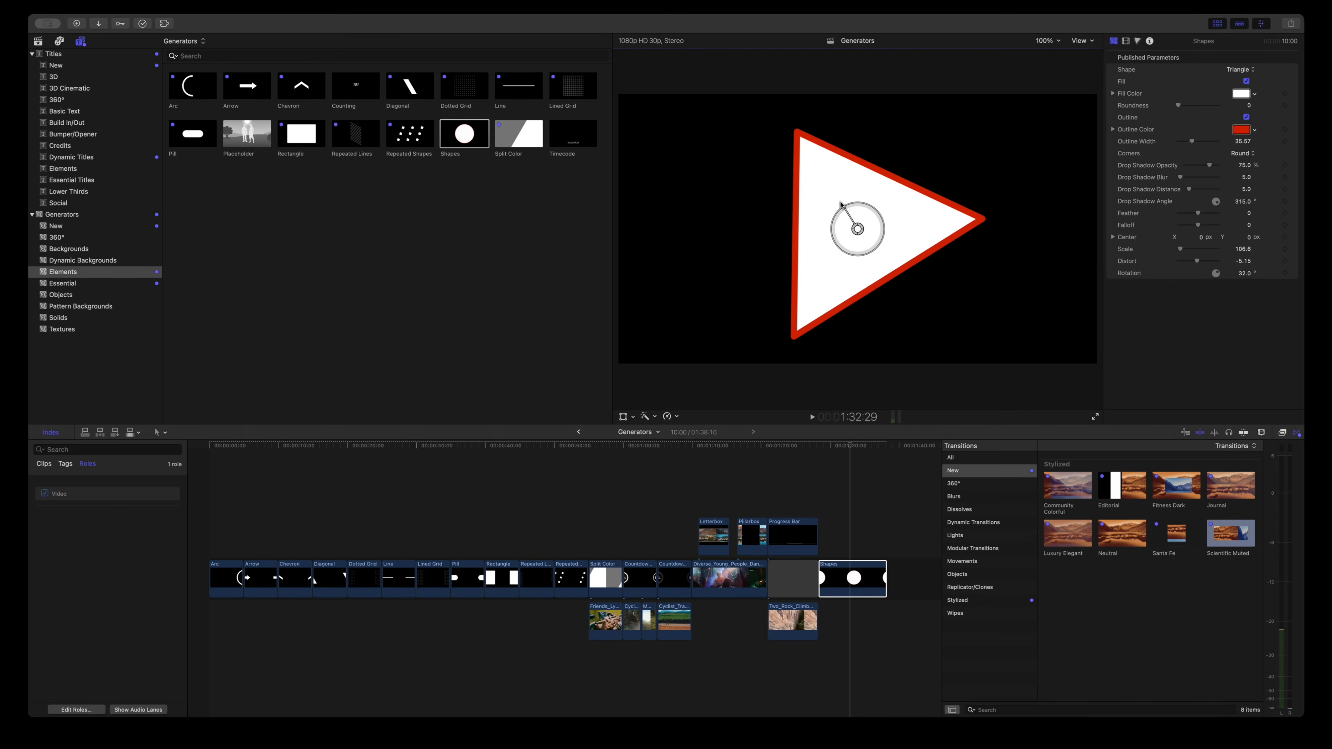
{"action": "left_click_drag", "start_coordinate": [1191, 141], "coordinate": [1194, 142]}
{"action": "left_click_drag", "start_coordinate": [844, 206], "coordinate": [874, 208]}
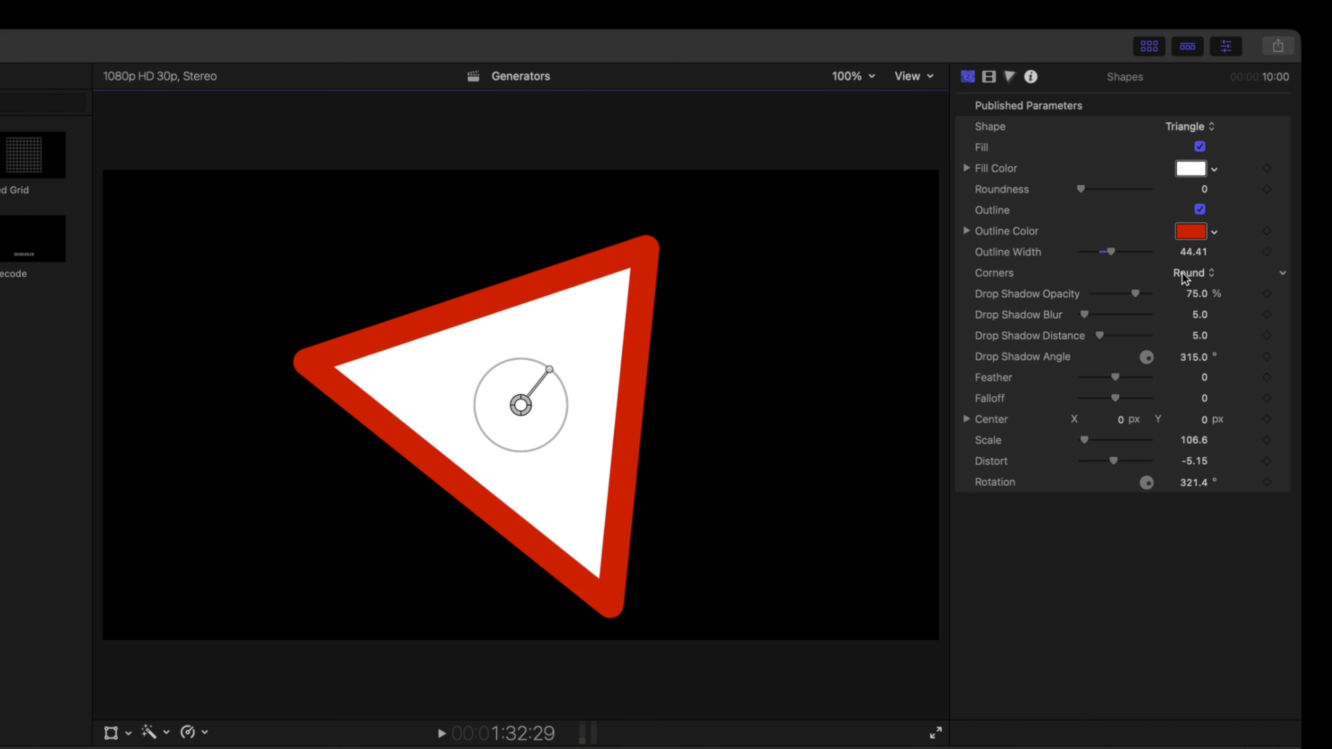
Set the triangle's Corners to Square, rotate it to 9.4°, and set its Distort to -1.96.
{"action": "left_click", "coordinate": [1182, 273]}
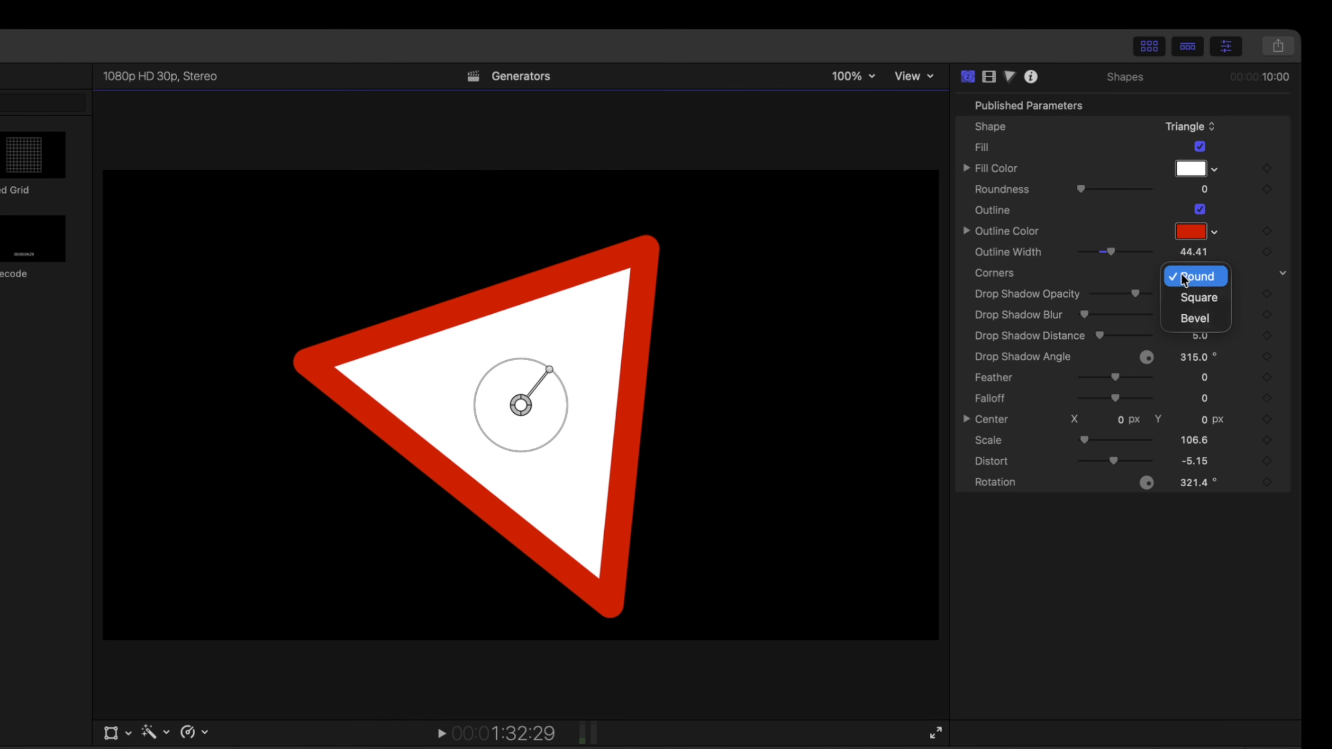
{"action": "left_click", "coordinate": [1187, 300]}
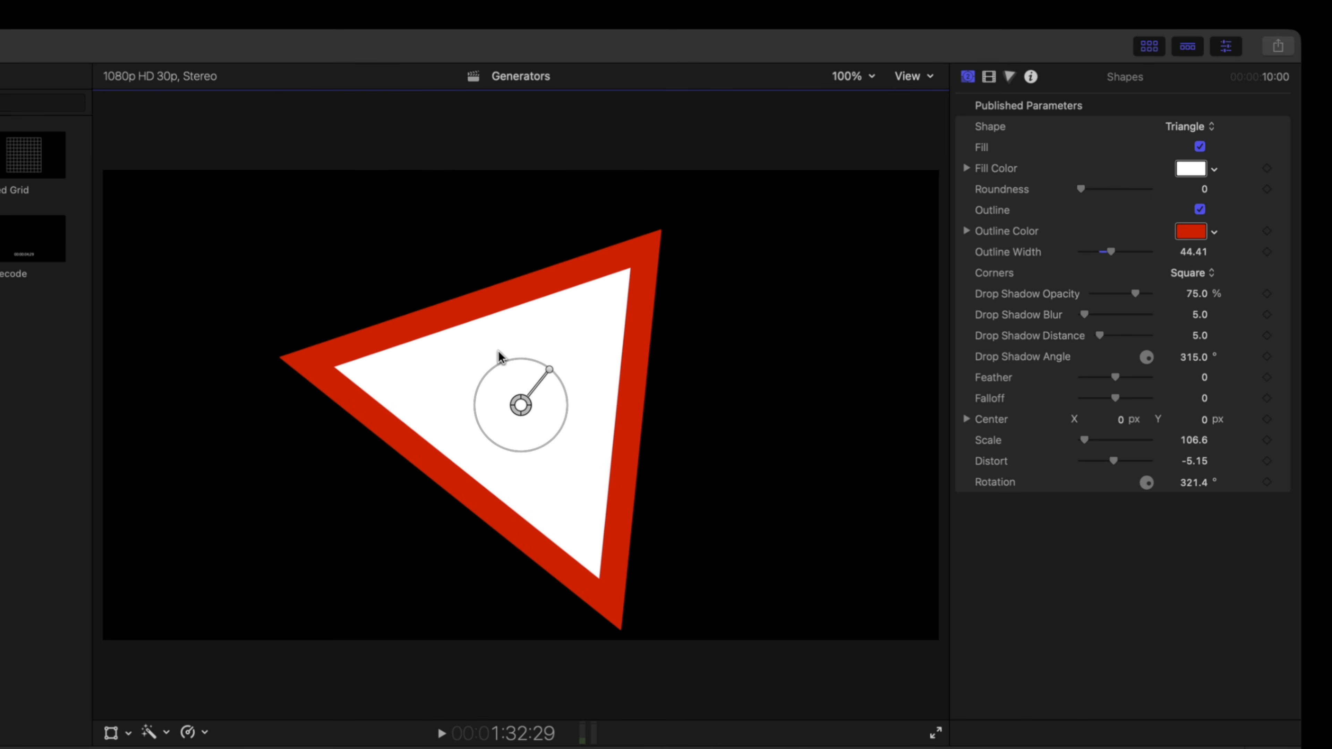
{"action": "left_click_drag", "start_coordinate": [549, 369], "coordinate": [513, 360]}
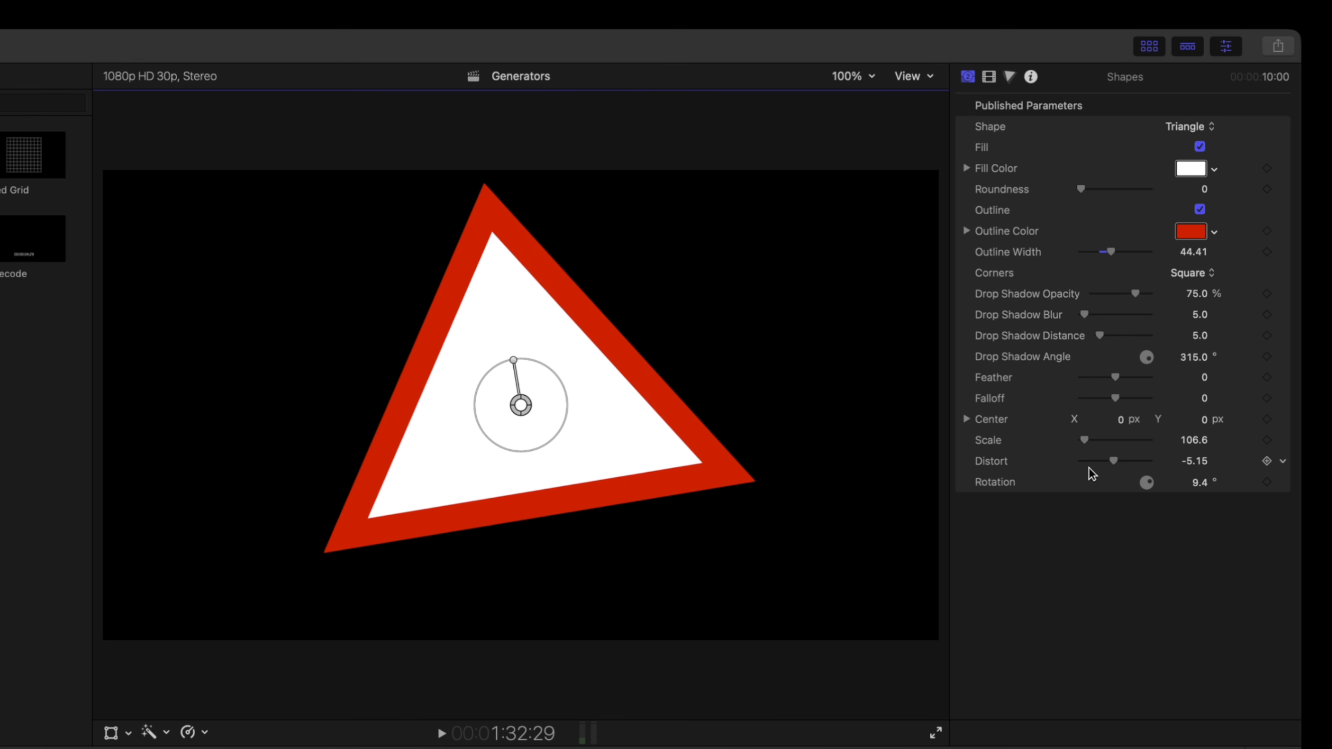
{"action": "mouse_move", "coordinate": [1112, 461]}
{"action": "left_mouse_down"}
{"action": "mouse_move", "coordinate": [1095, 461]}
{"action": "mouse_move", "coordinate": [1114, 462]}
{"action": "left_mouse_up"}
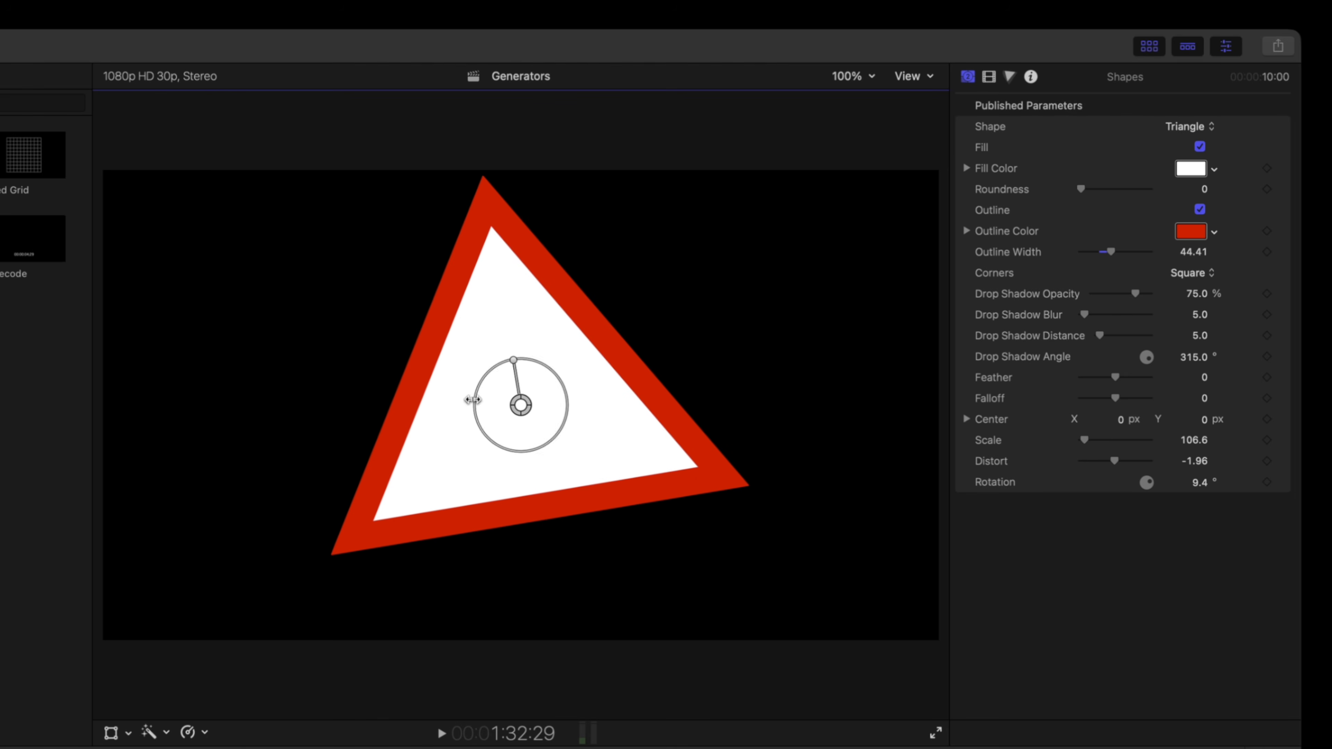
Move the triangle's Center to X 0.02 px and Y -0.07 px, and rotate it to 347.5°.
{"action": "left_click_drag", "start_coordinate": [522, 412], "coordinate": [530, 436]}
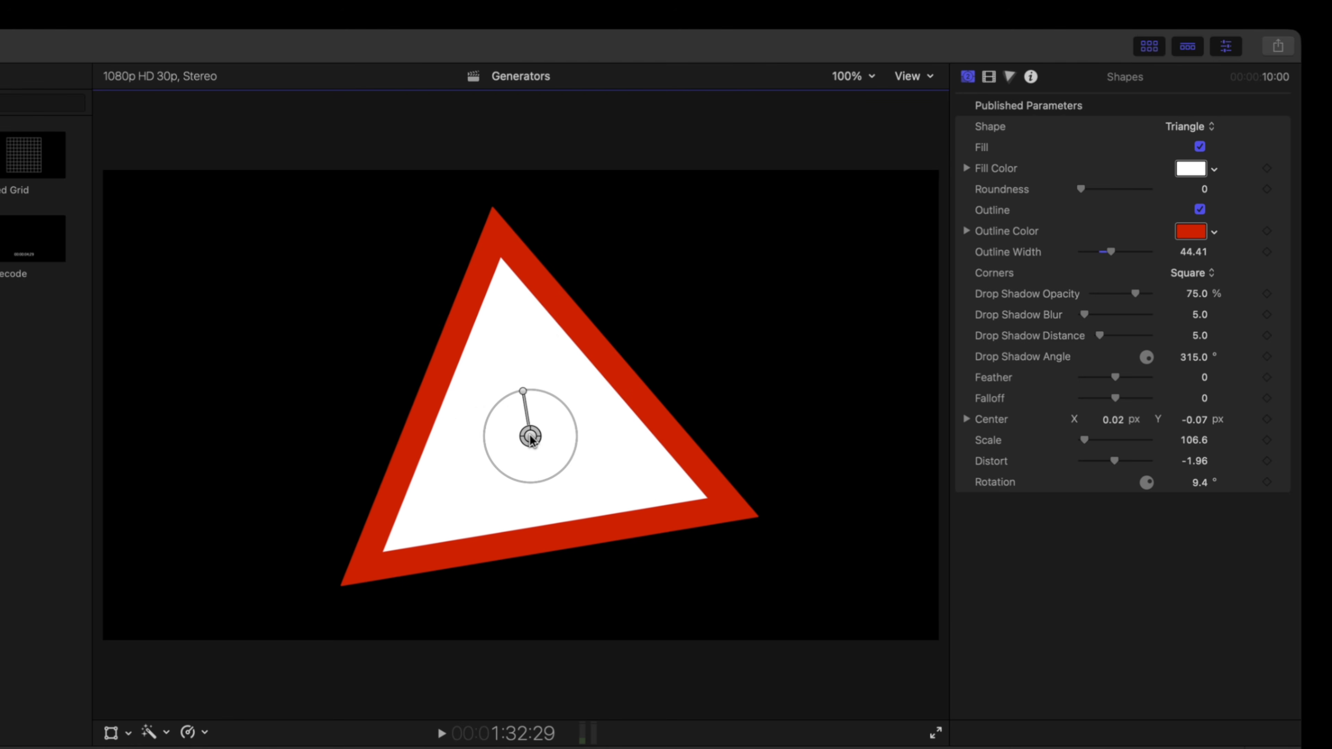
{"action": "left_click_drag", "start_coordinate": [523, 391], "coordinate": [544, 397]}
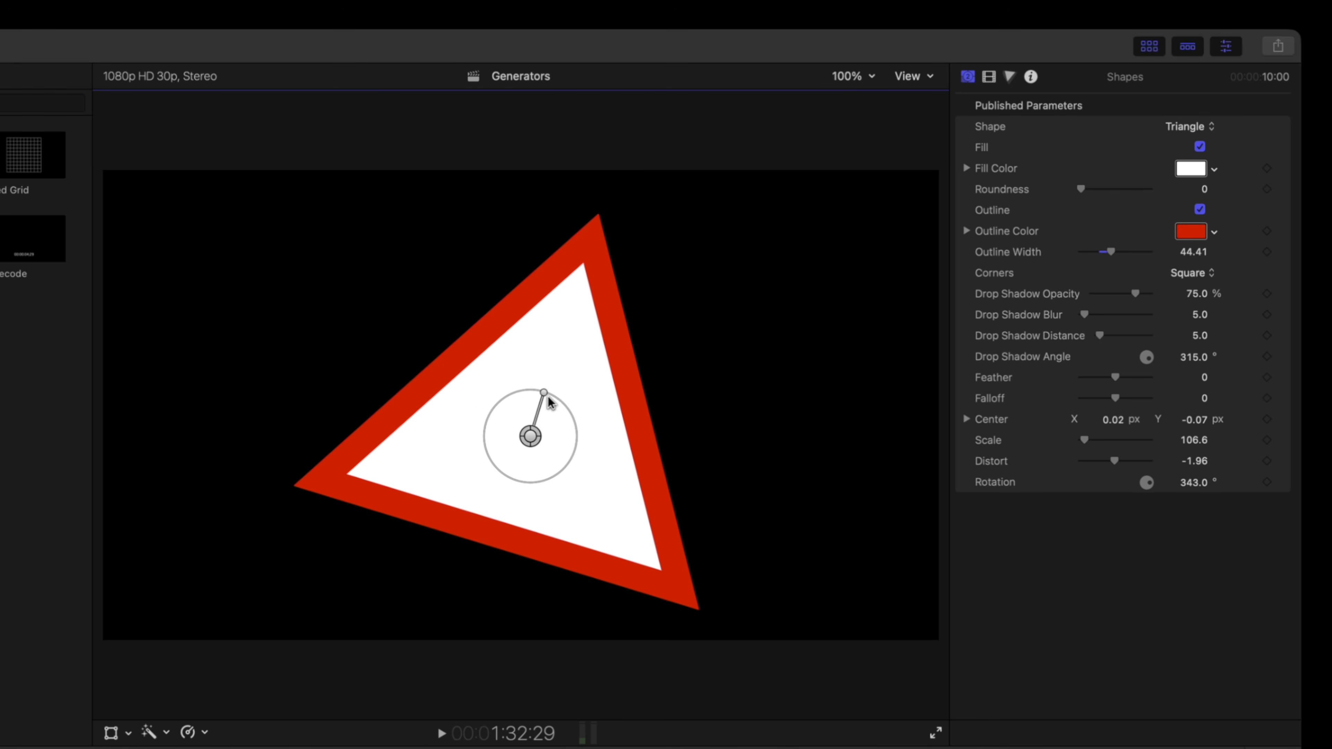
{"action": "mouse_move", "coordinate": [544, 393]}
{"action": "left_mouse_down"}
{"action": "mouse_move", "coordinate": [500, 401]}
{"action": "mouse_move", "coordinate": [539, 394]}
{"action": "left_mouse_up"}
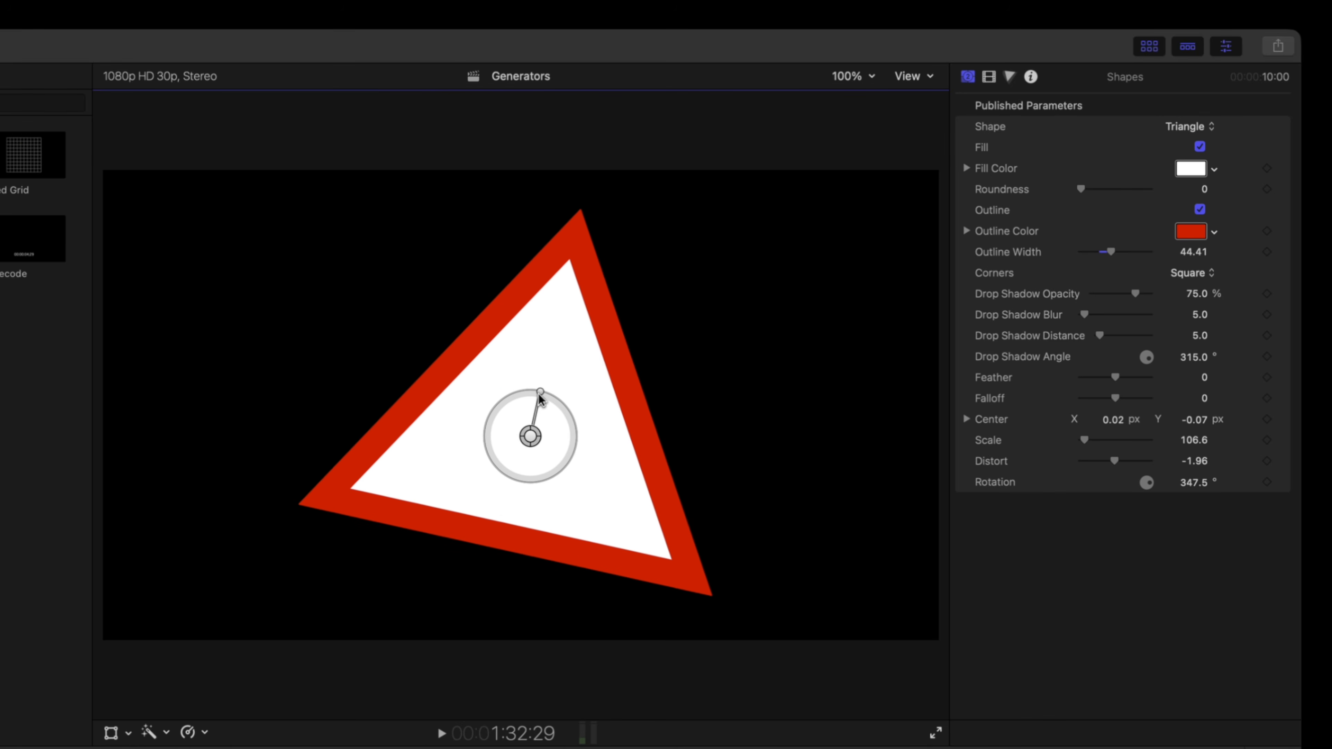